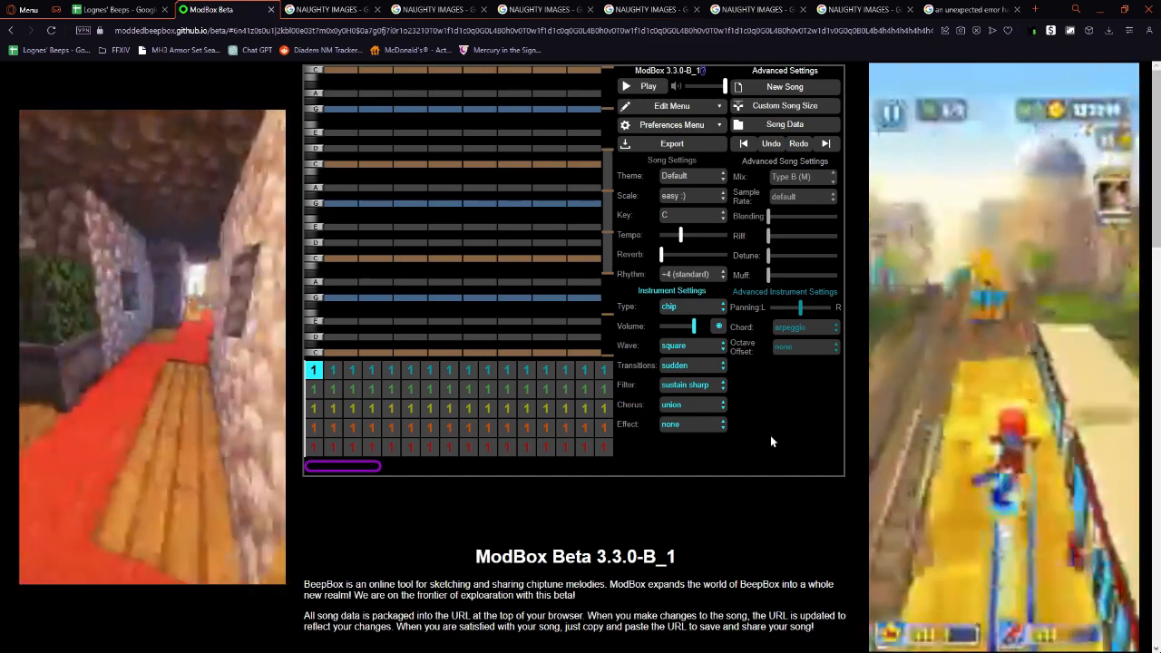
# Configure the song with the Type A (B & S) mix, the expert scale and the ÷8 rhythm.
pyautogui.click(802, 177)
pyautogui.click(809, 193)
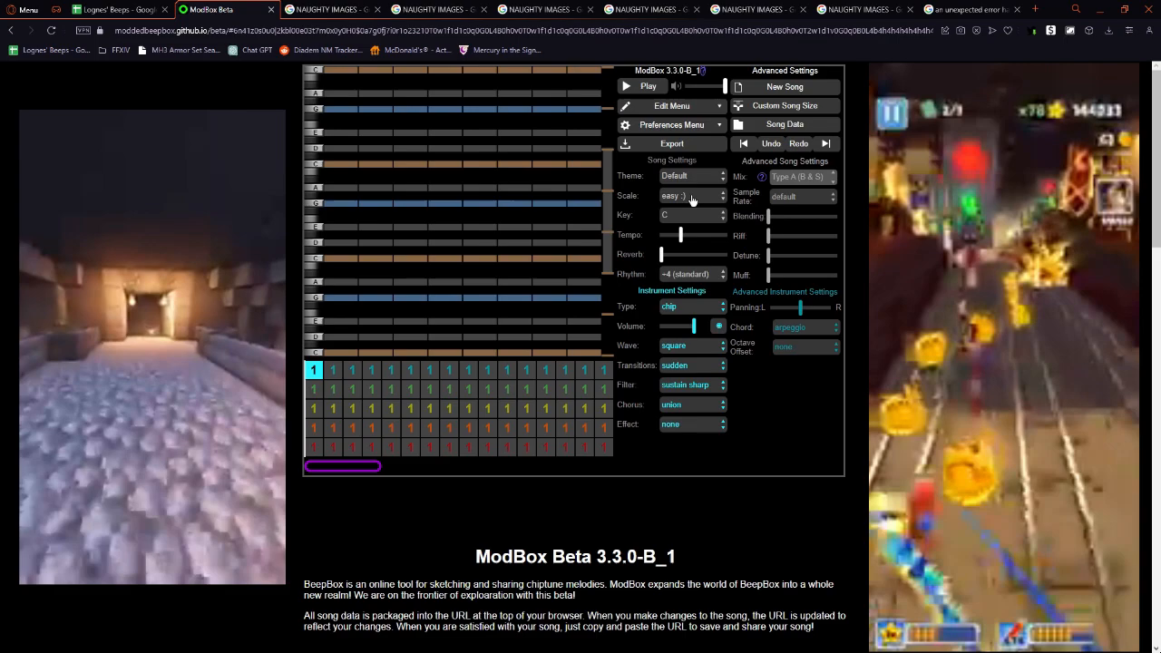
pyautogui.click(691, 195)
pyautogui.click(694, 320)
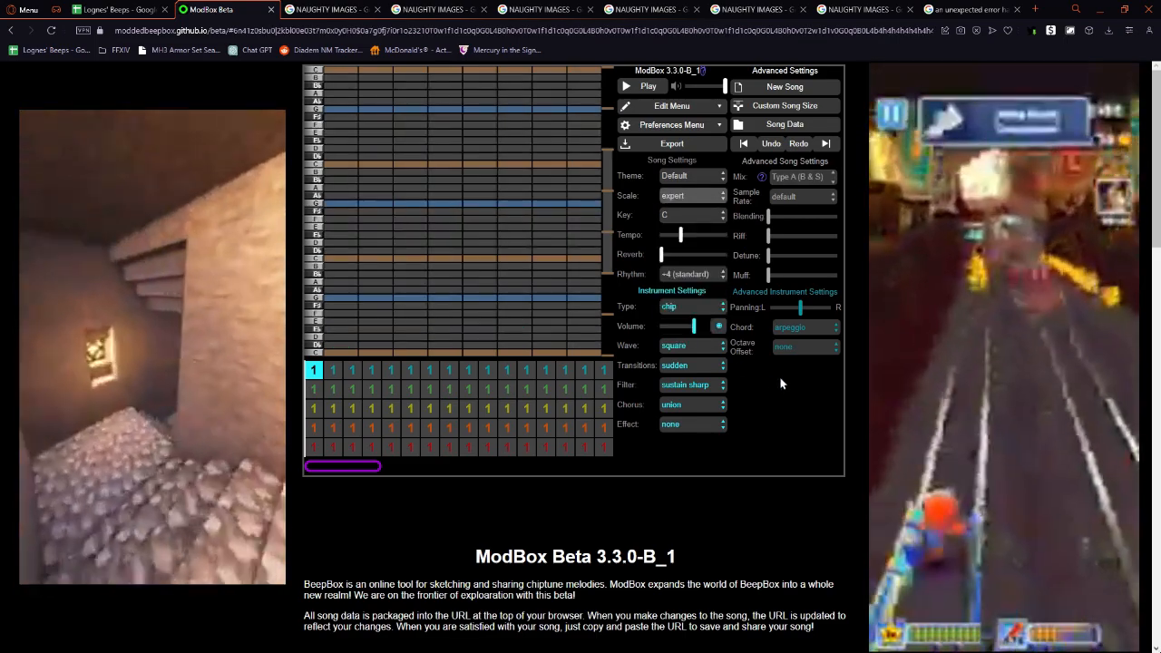
pyautogui.click(687, 275)
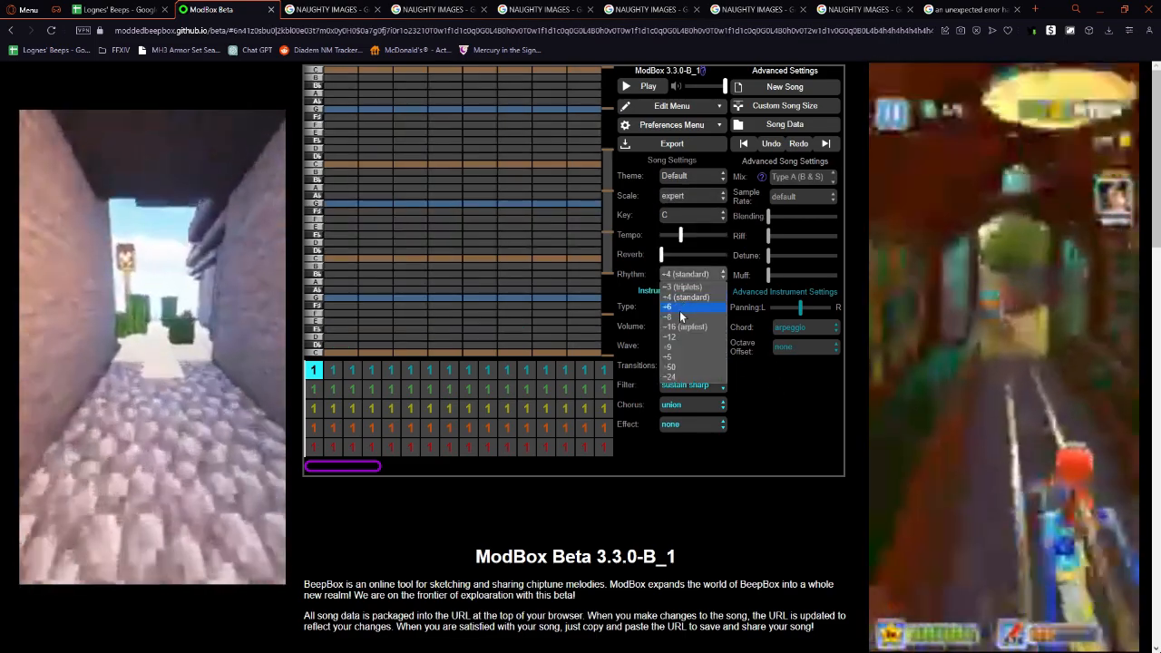
pyautogui.click(672, 316)
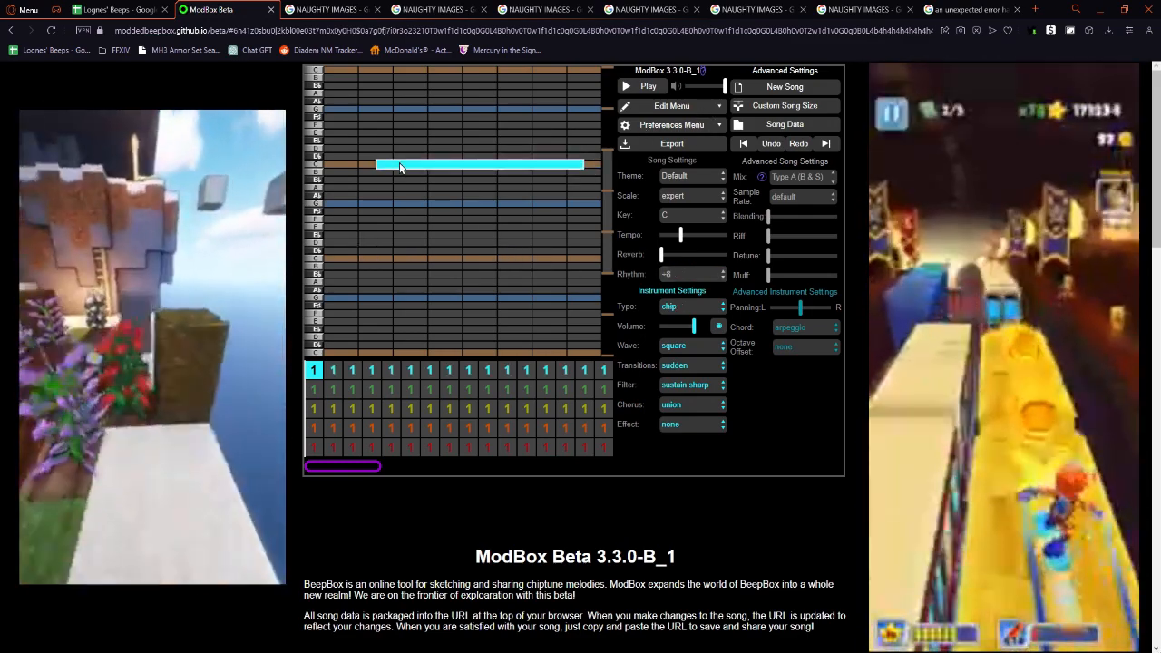
# Set the custom song size to 4 beats per bar.
pyautogui.click(676, 105)
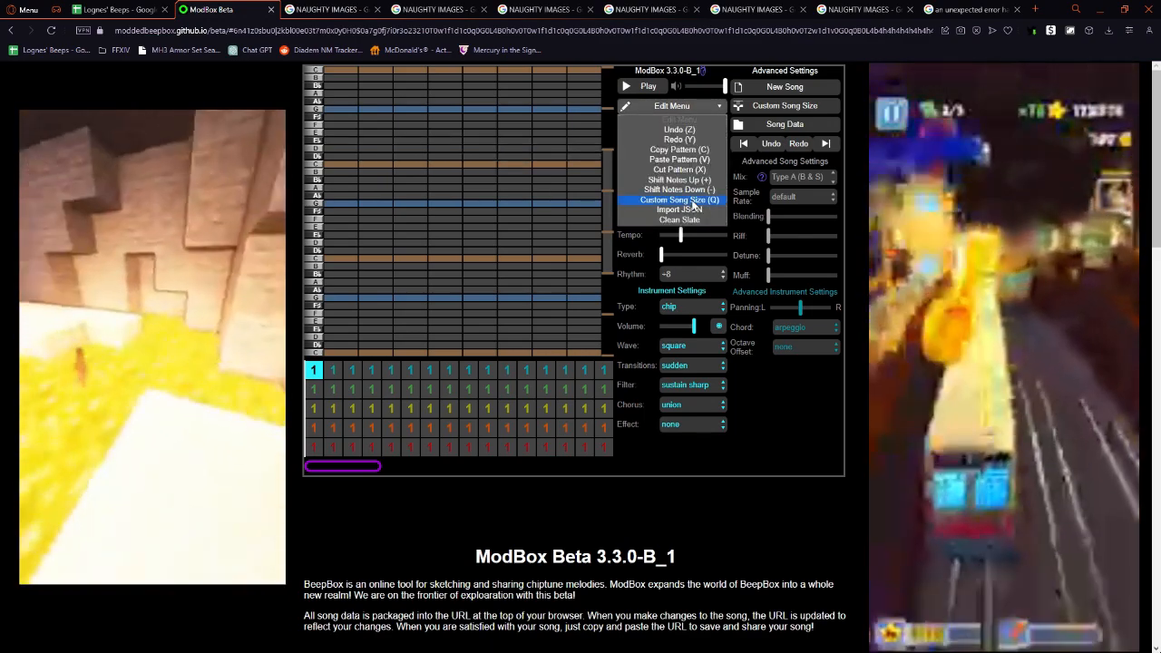
pyautogui.click(692, 200)
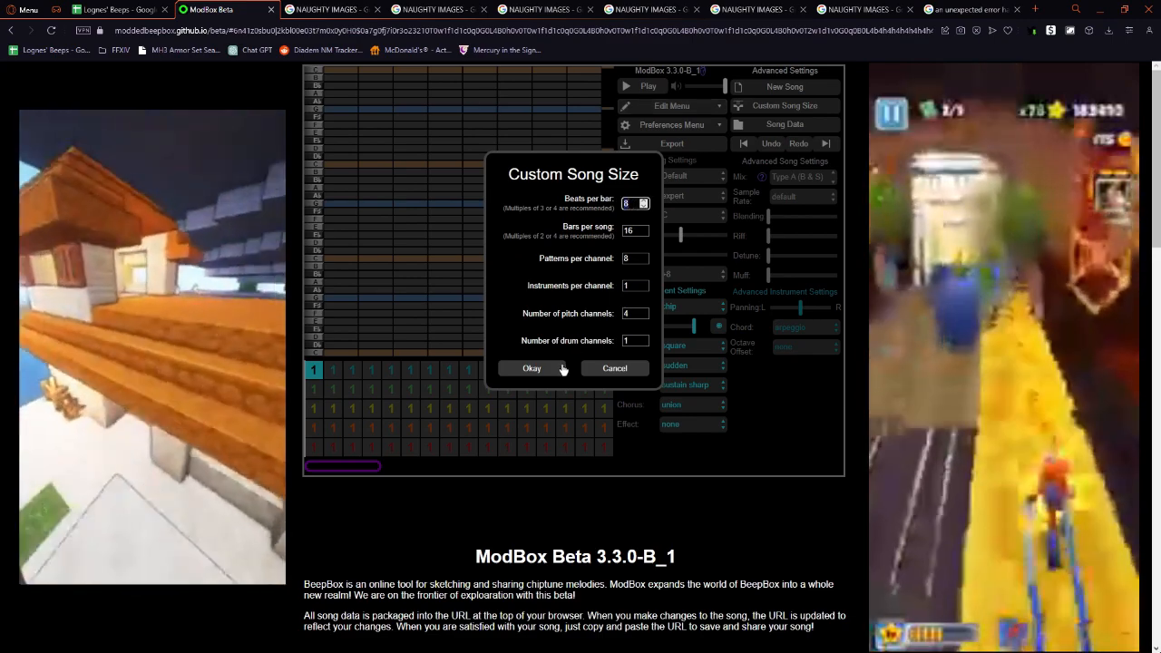
pyautogui.click(560, 368)
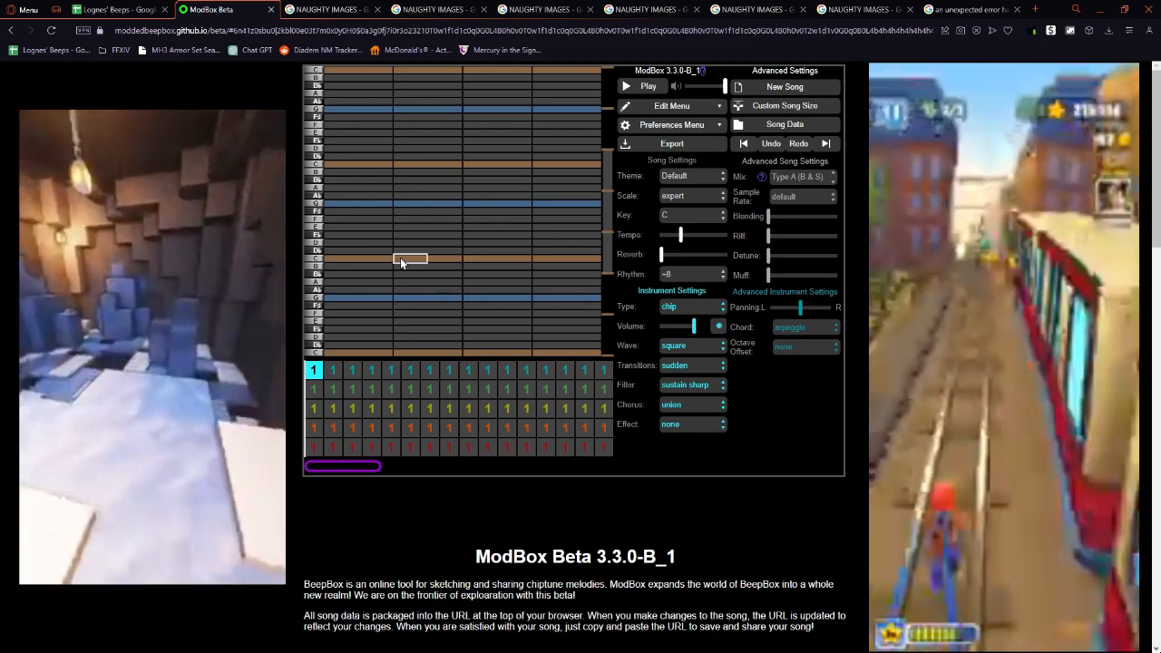
# Give the chip instrument a pulse wide wave, seamless transitions and the shift filter.
pyautogui.click(695, 344)
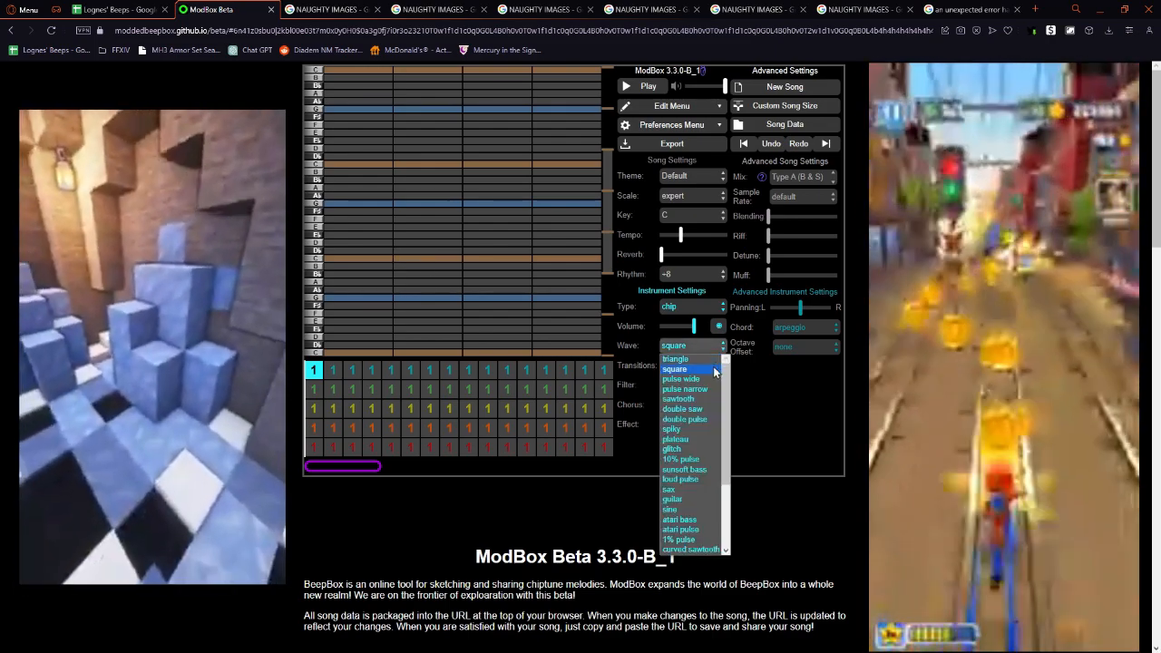
pyautogui.click(706, 380)
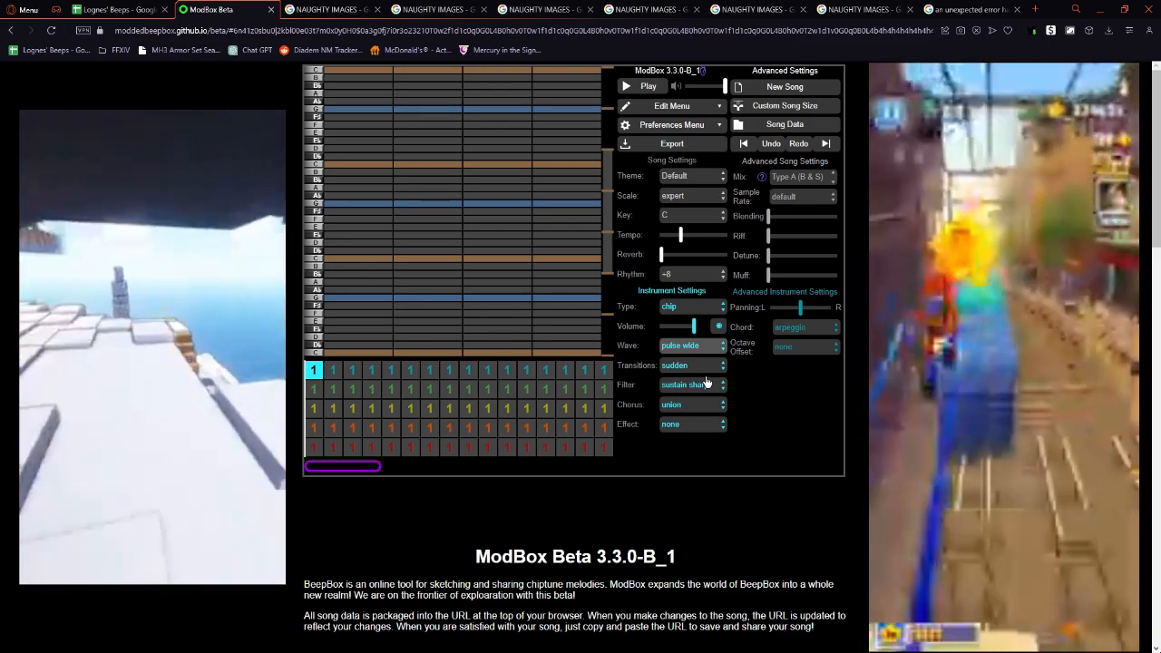
pyautogui.click(703, 365)
pyautogui.click(701, 375)
pyautogui.click(699, 386)
pyautogui.click(675, 539)
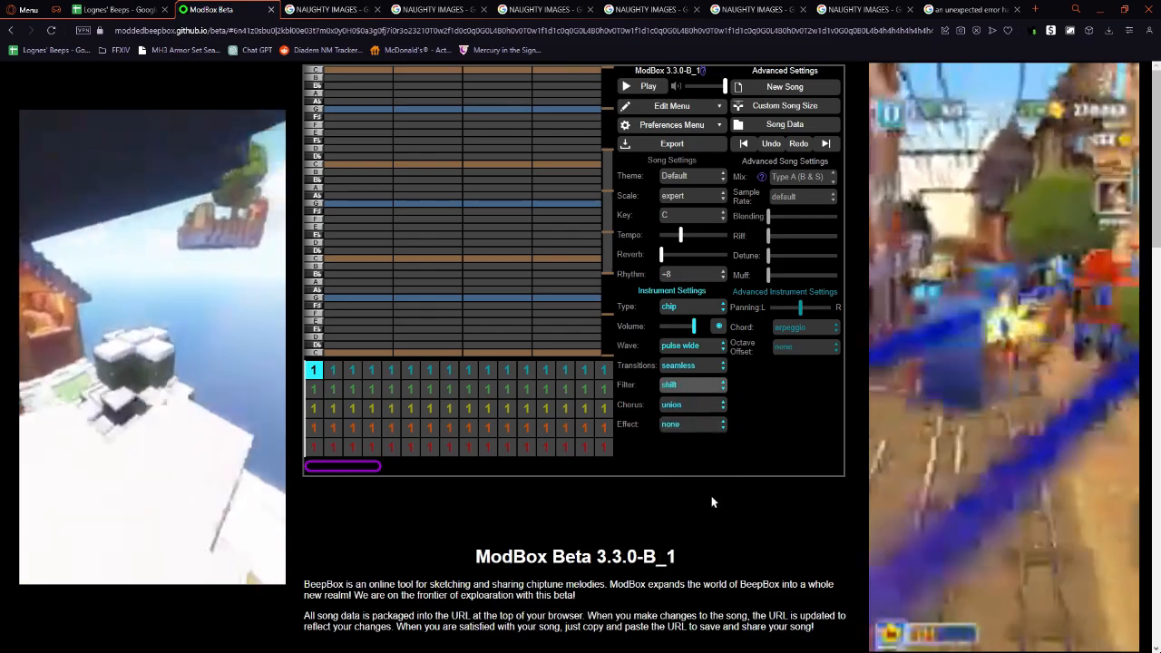
pyautogui.click(699, 385)
pyautogui.click(692, 385)
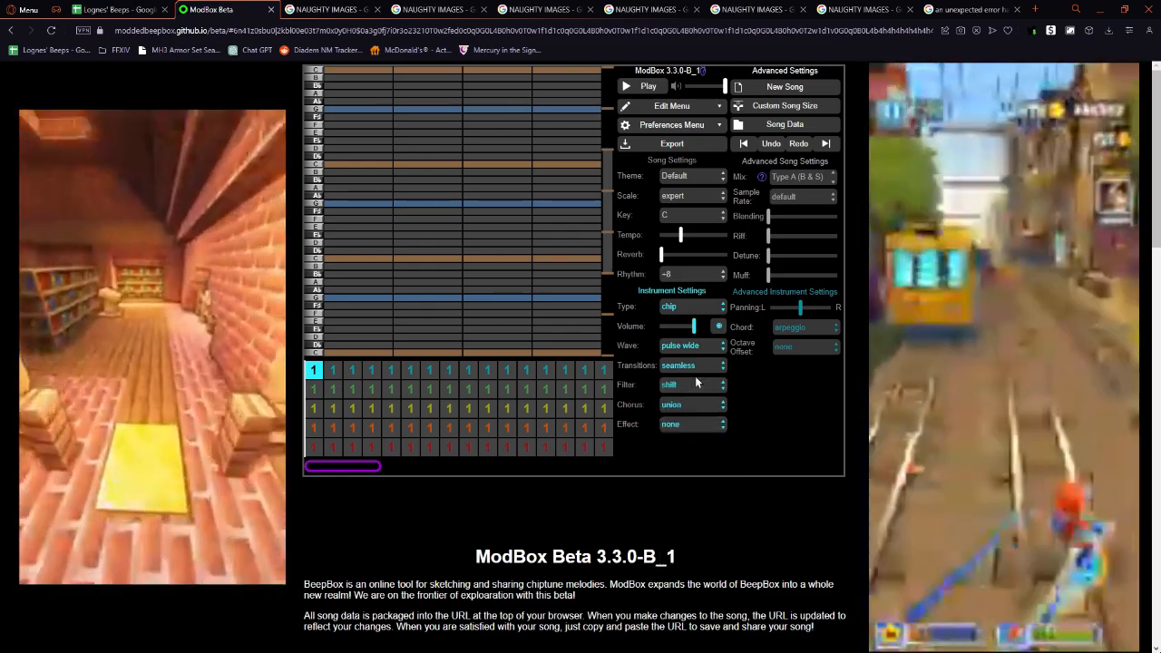
pyautogui.click(692, 385)
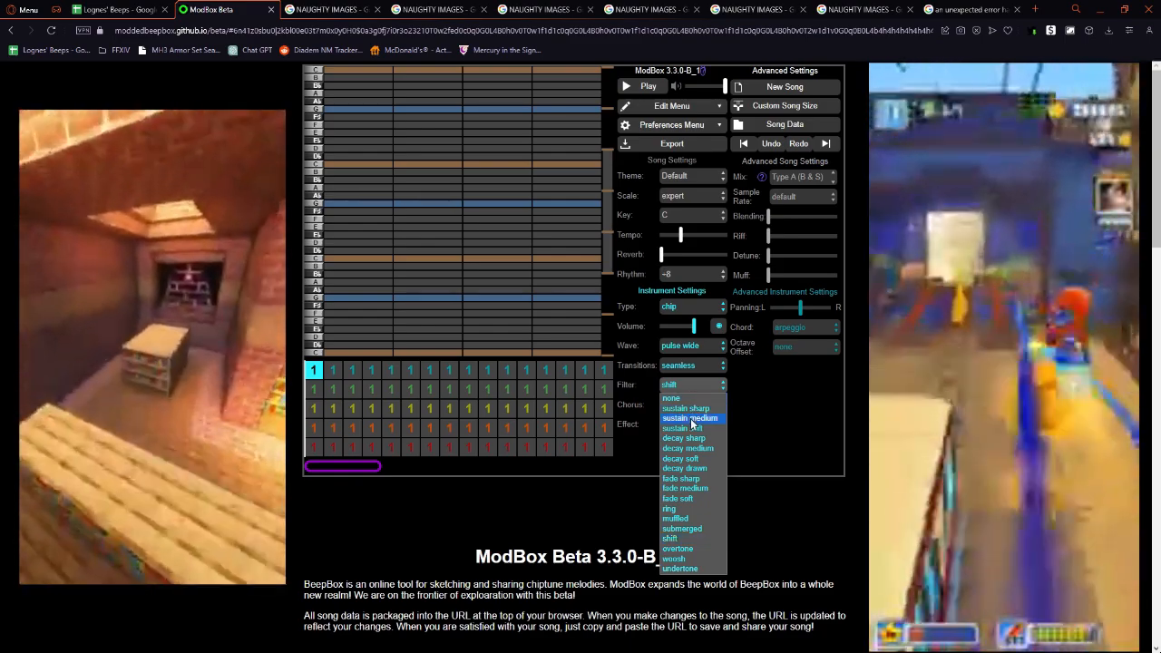
pyautogui.click(744, 450)
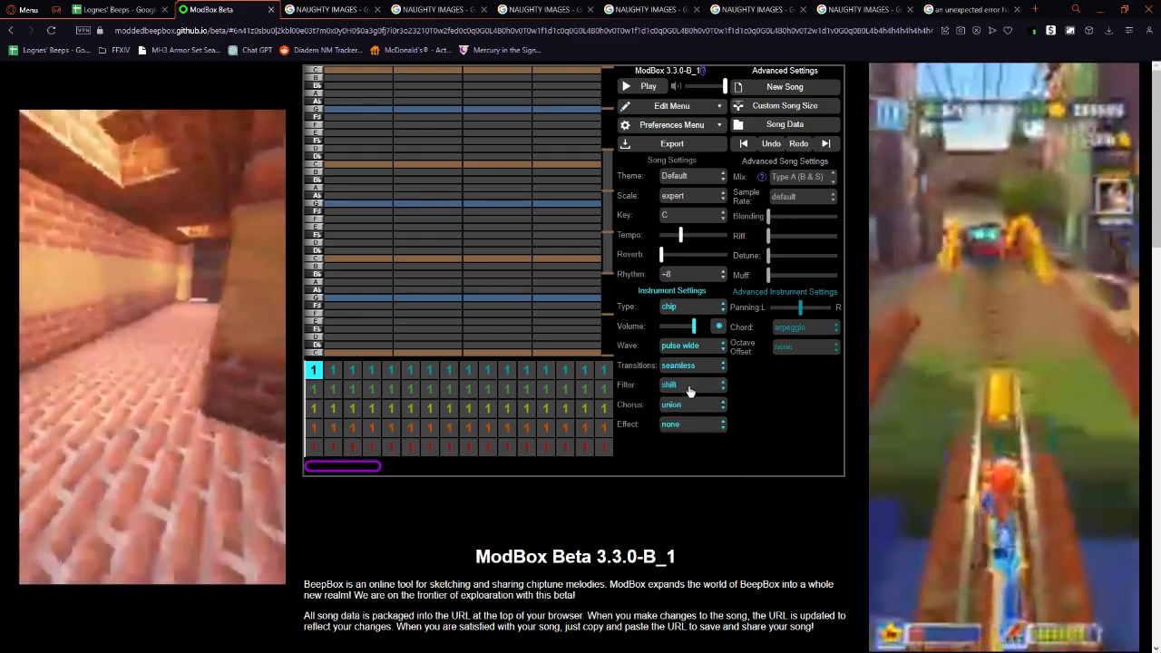
# Play a one-beat C note in the first bar and try the none and sustain sharp filters before returning to shift.
pyautogui.click(377, 258)
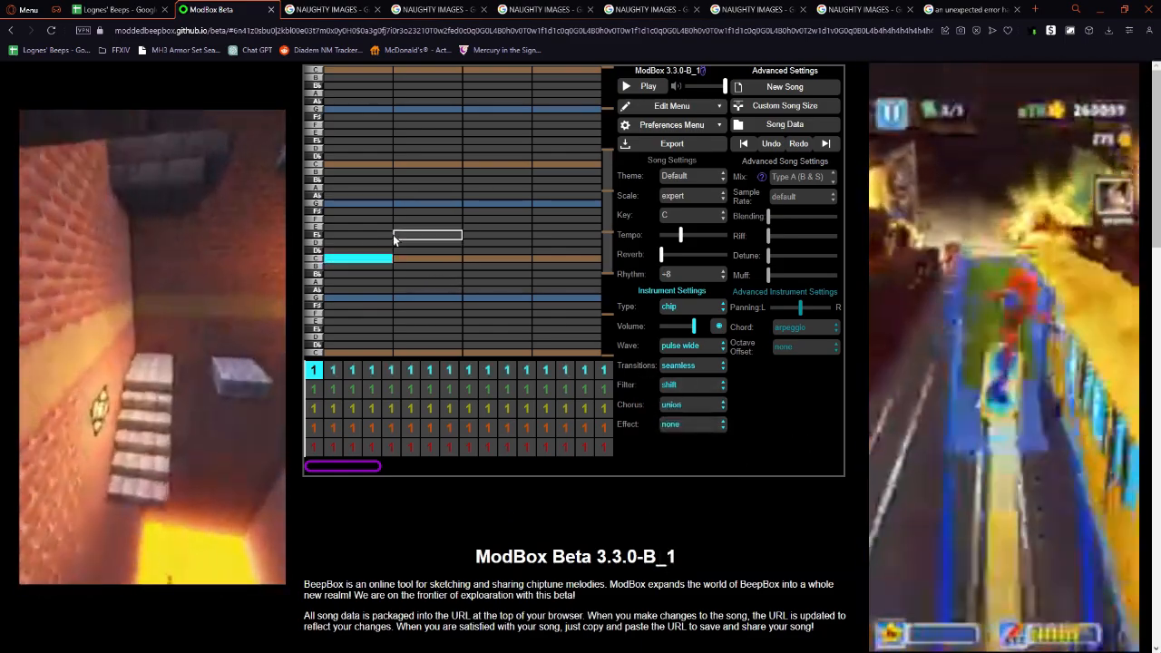
pyautogui.press('space')
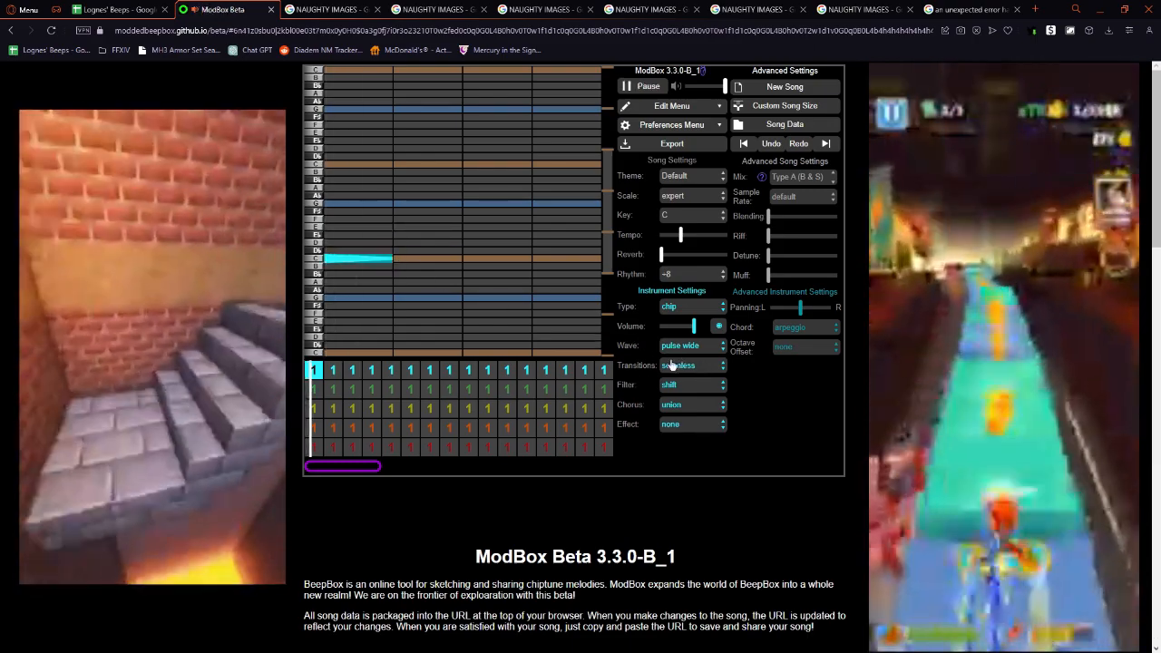
pyautogui.click(696, 387)
pyautogui.click(680, 395)
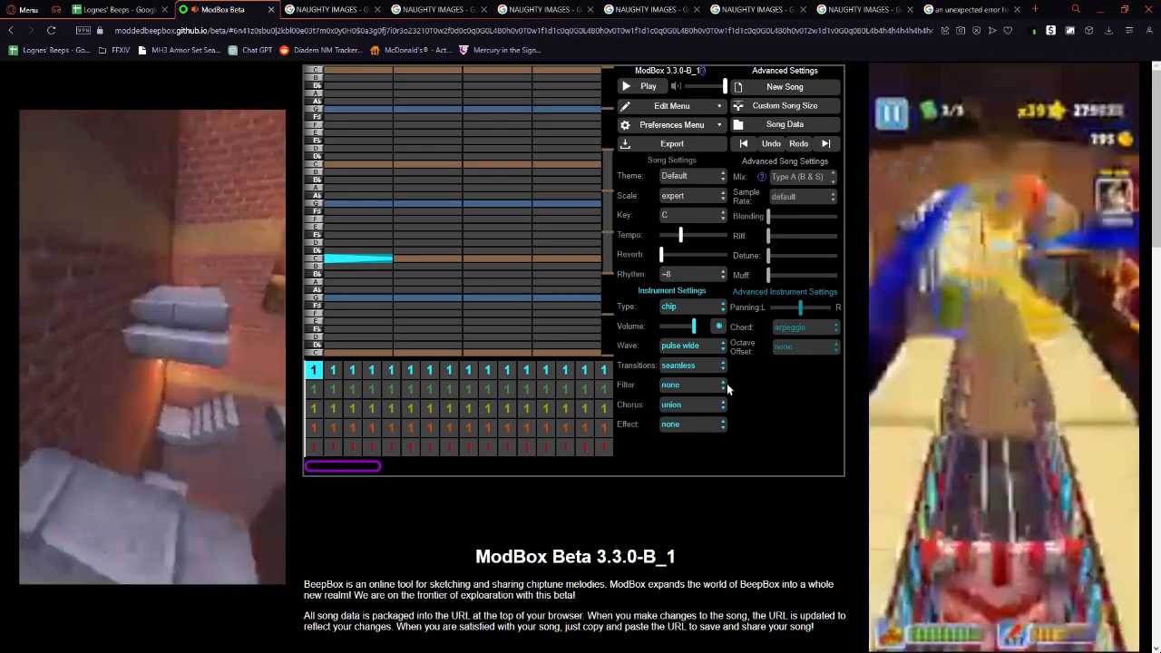
pyautogui.click(726, 384)
pyautogui.click(689, 407)
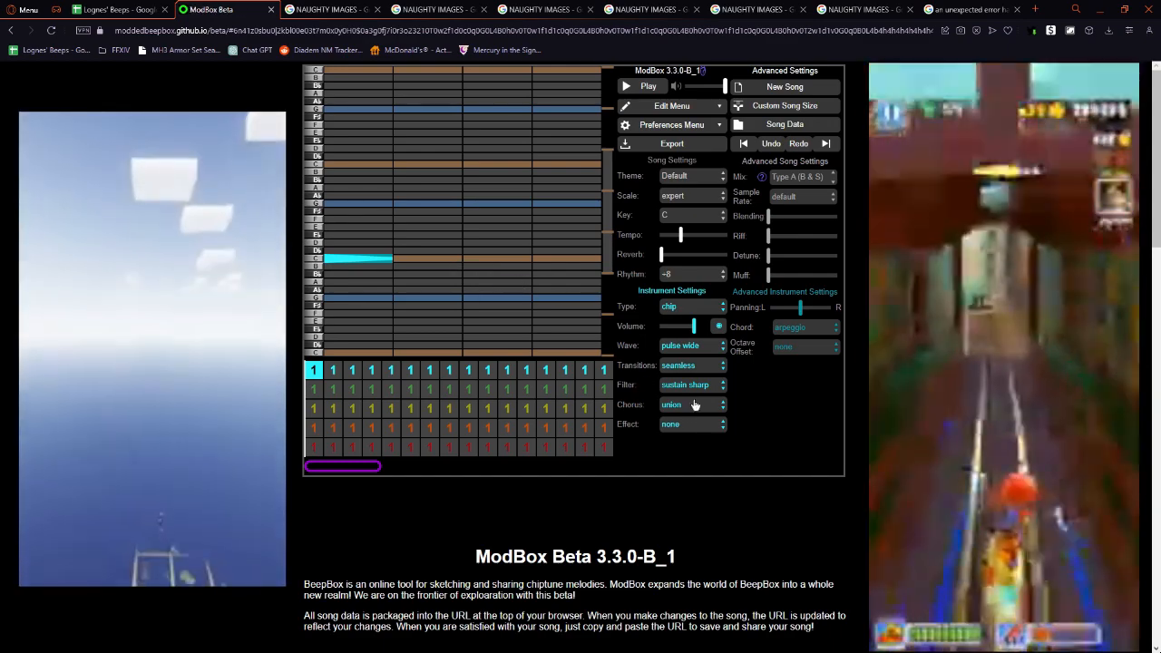
pyautogui.click(694, 404)
pyautogui.click(684, 542)
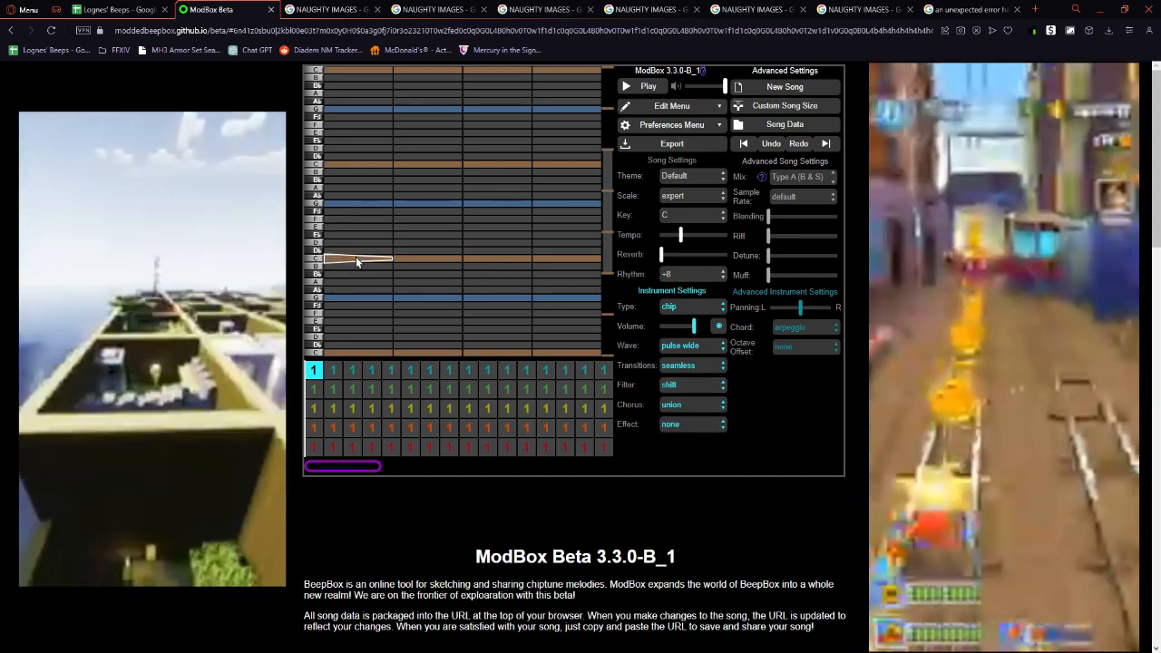
# Place a C note on the first beat of the first pattern and set the song key to E.
pyautogui.click(355, 259)
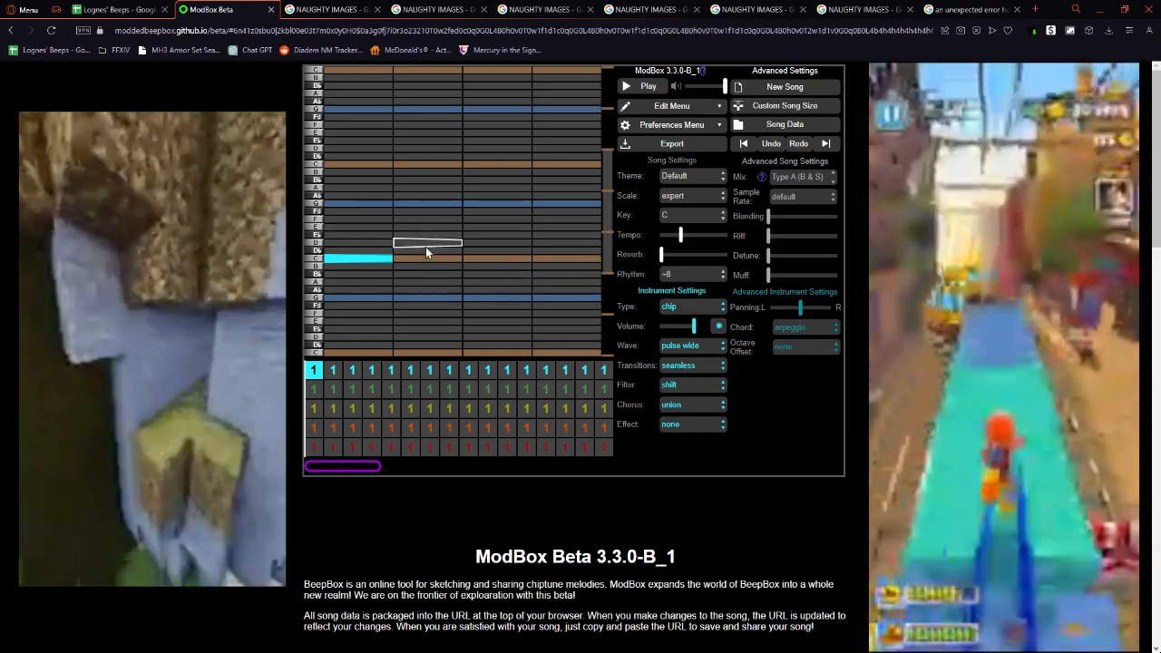
pyautogui.click(692, 215)
pyautogui.click(682, 267)
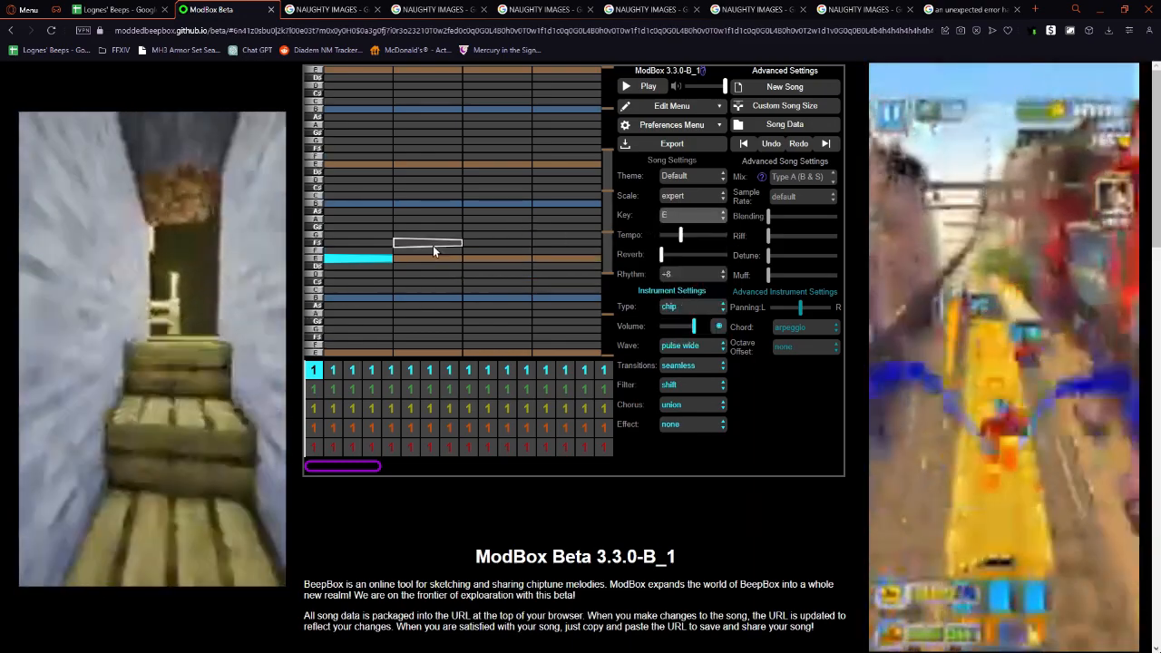
# Add two one-beat E notes, one starting midway through beat two and one on beat four, and play the pattern.
pyautogui.moveTo(360, 263); pyautogui.dragTo(382, 257)
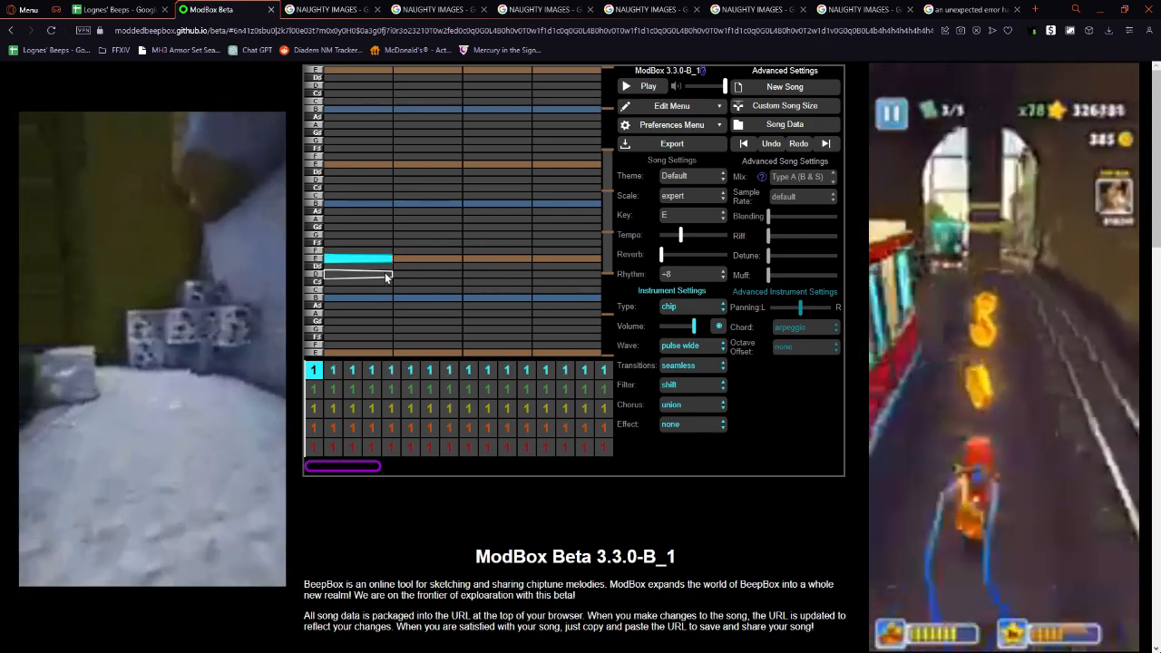
pyautogui.click(447, 258)
pyautogui.click(564, 256)
pyautogui.press('space')
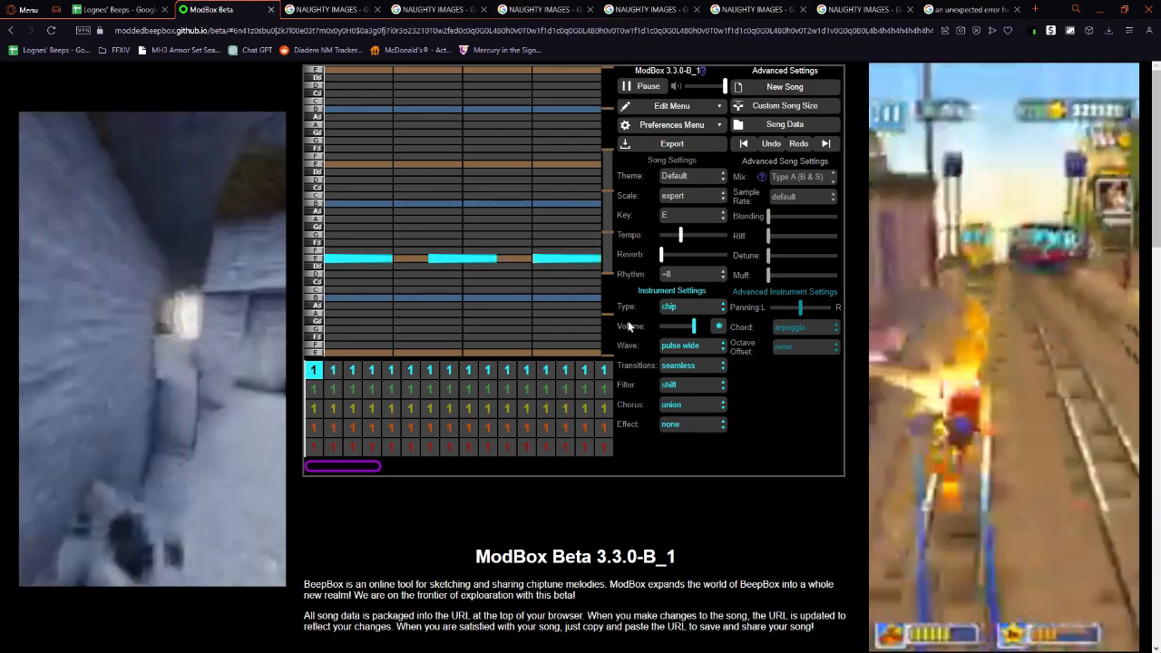
pyautogui.press('space')
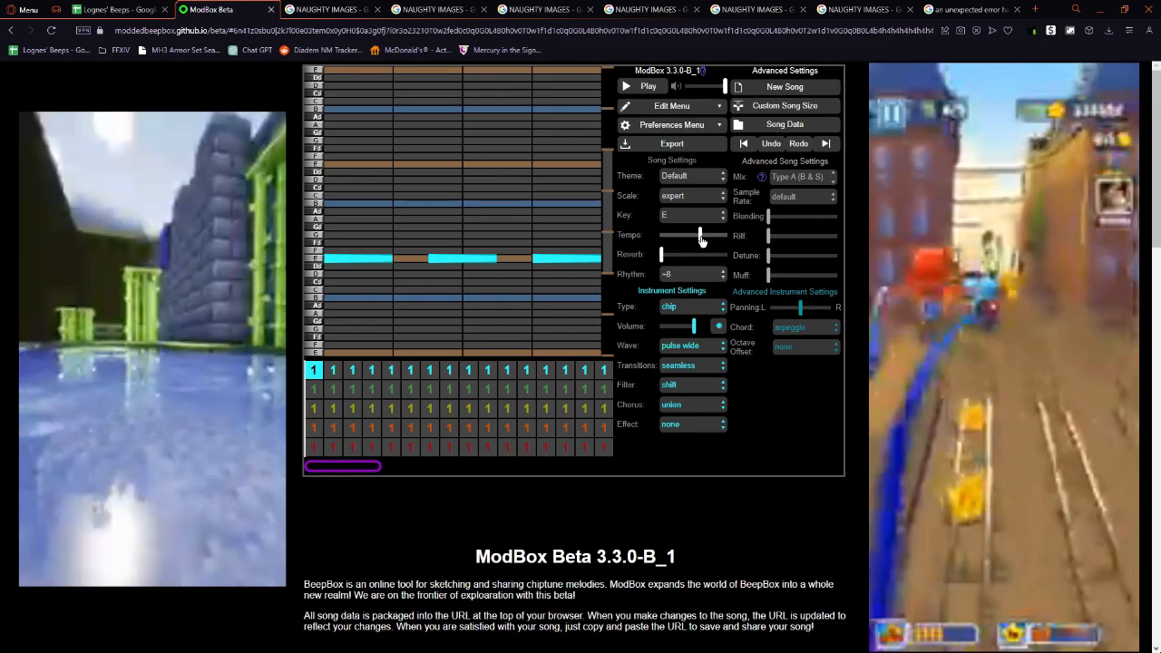
# Set the tempo to 259 beats per minute and play back the pattern.
pyautogui.moveTo(701, 239)
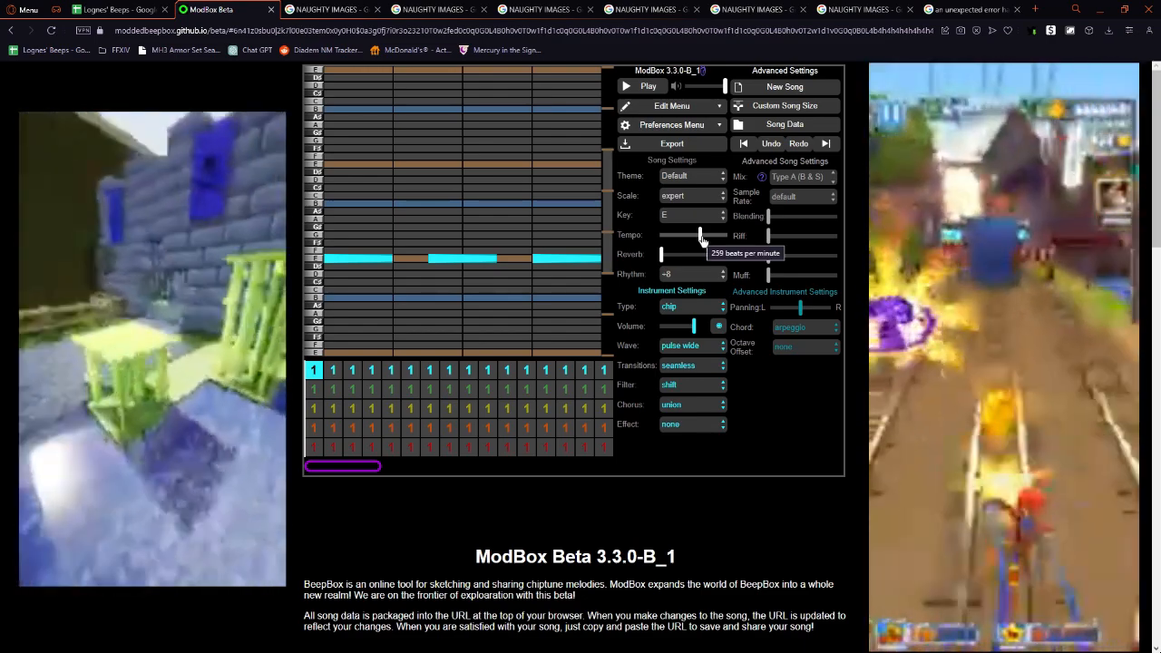
pyautogui.press('space')
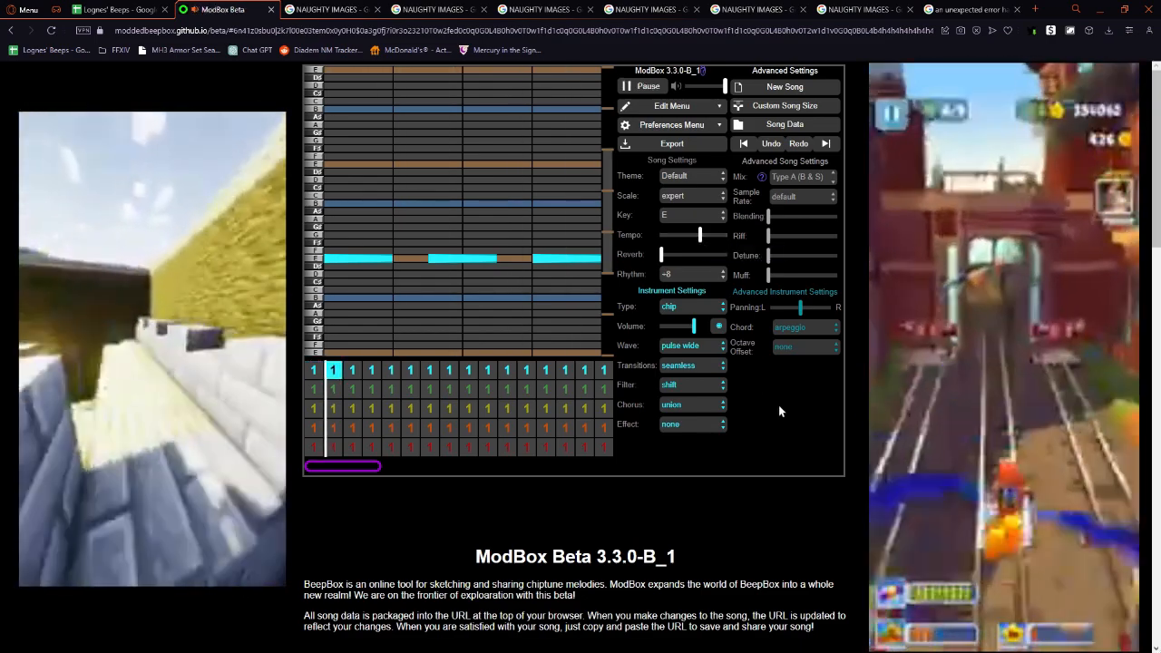
pyautogui.press('space')
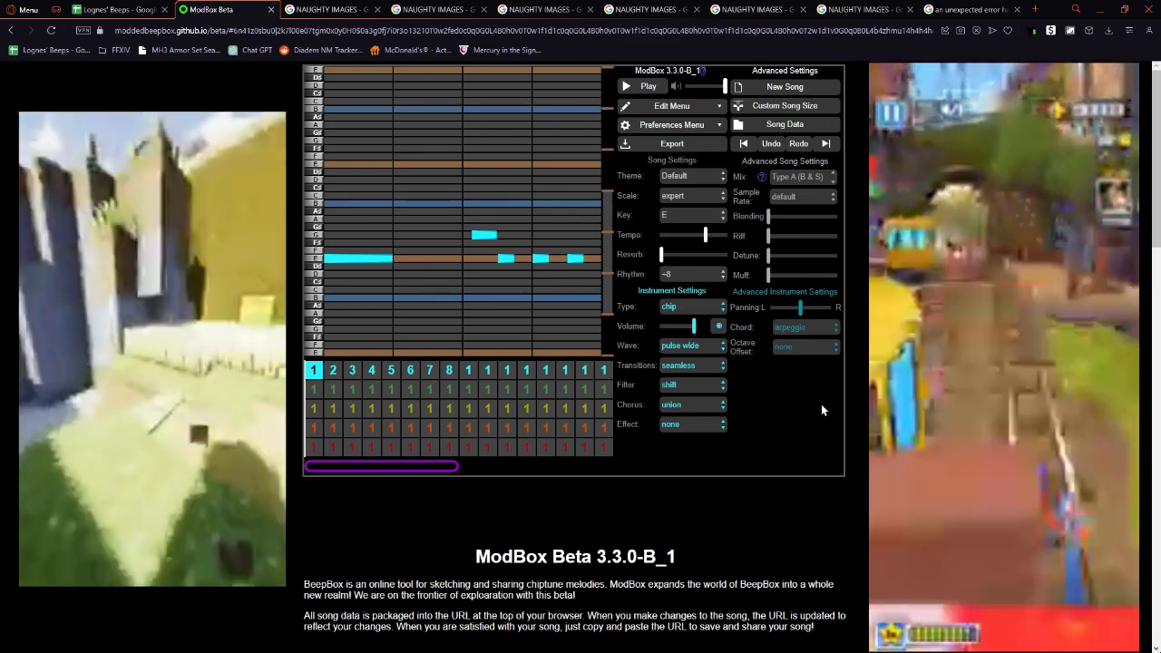
# Play back the melody and step back and forth through patterns 1 to 8 to examine their notes.
pyautogui.press('space')
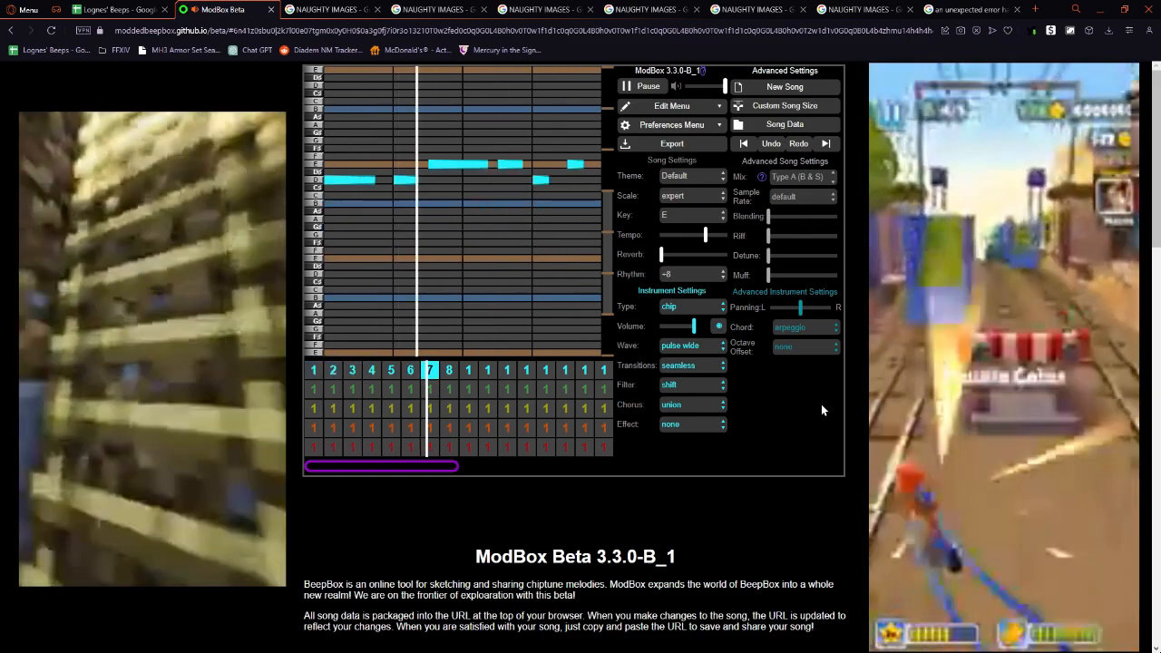
pyautogui.press('space')
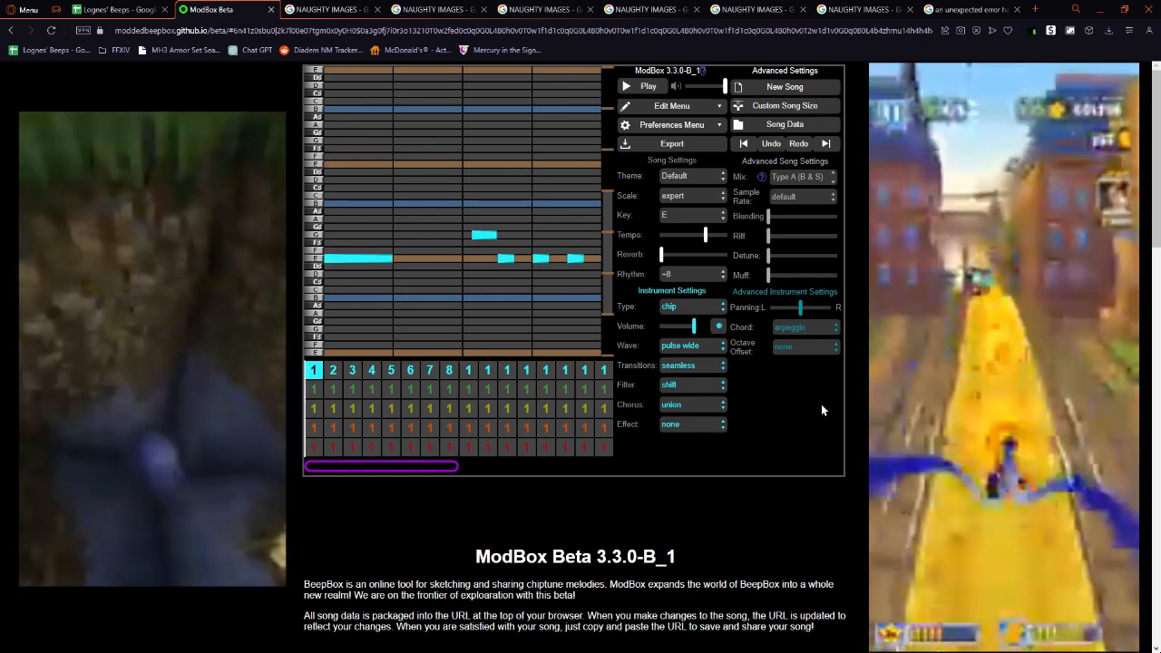
pyautogui.press('Right')
pyautogui.press('Left')
pyautogui.press('Right')
pyautogui.press('Right')
pyautogui.press('Left')
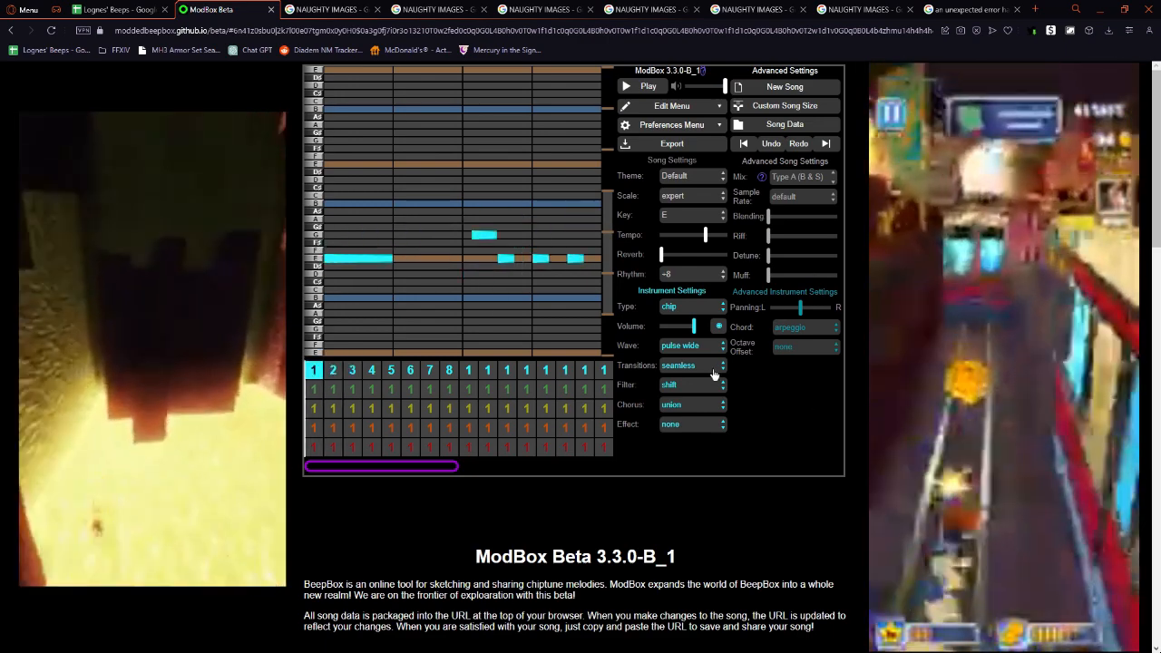
pyautogui.press('Right')
pyautogui.press('Right')
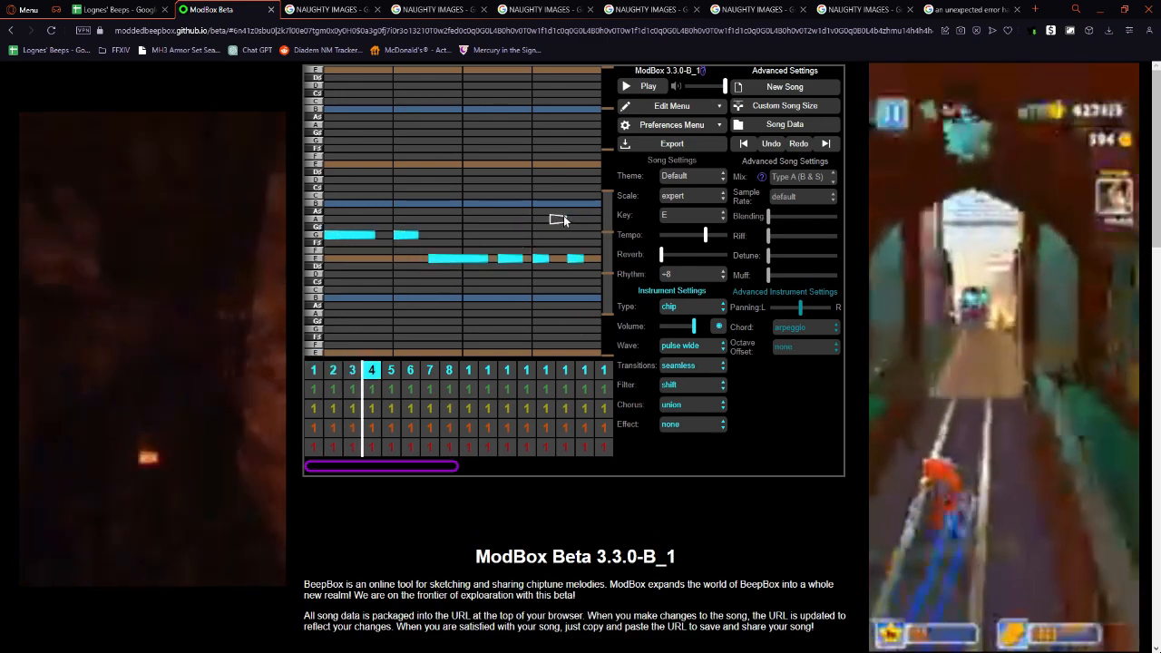
pyautogui.press('Right')
pyautogui.press('Right')
pyautogui.press('Right')
pyautogui.press('Left')
pyautogui.press('Right')
pyautogui.press('Right')
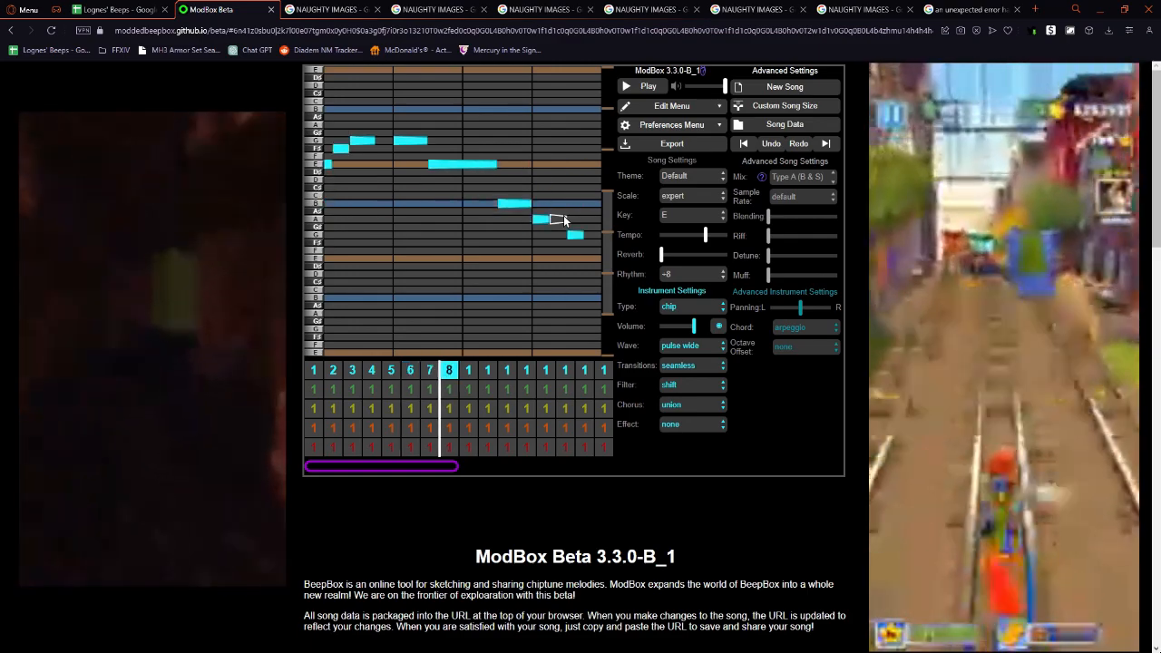
pyautogui.press('Left')
pyautogui.press('Left')
pyautogui.press('Left')
pyautogui.press('Left')
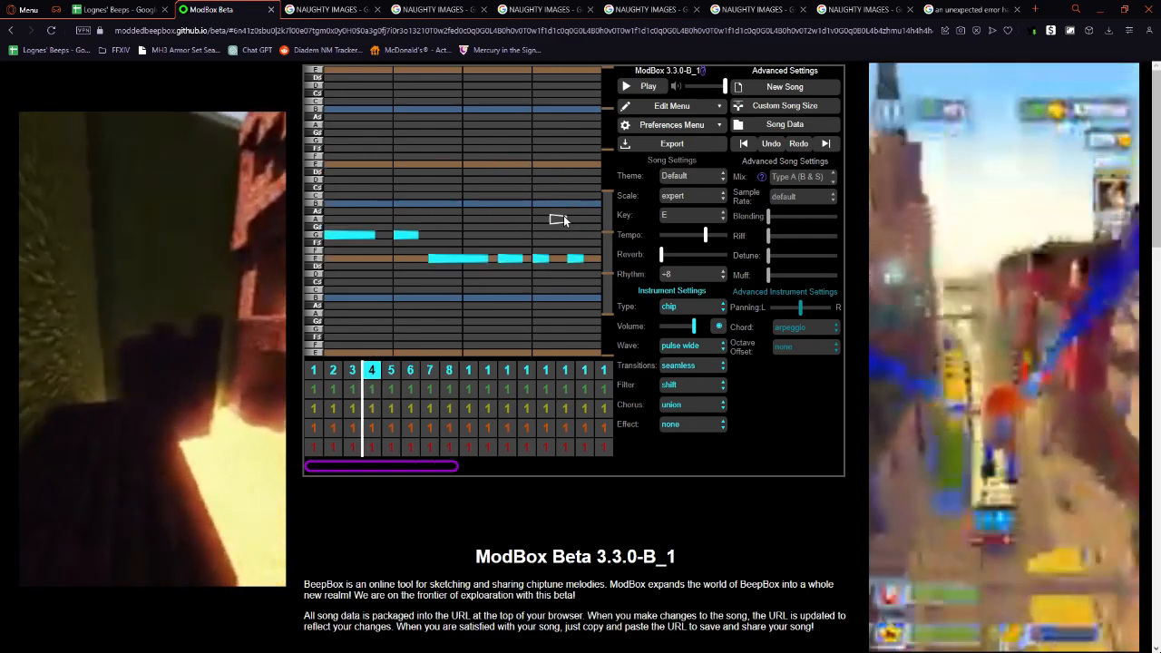
pyautogui.press('Left')
pyautogui.press('Left')
pyautogui.press('Right')
pyautogui.press('Left')
pyautogui.press('Left')
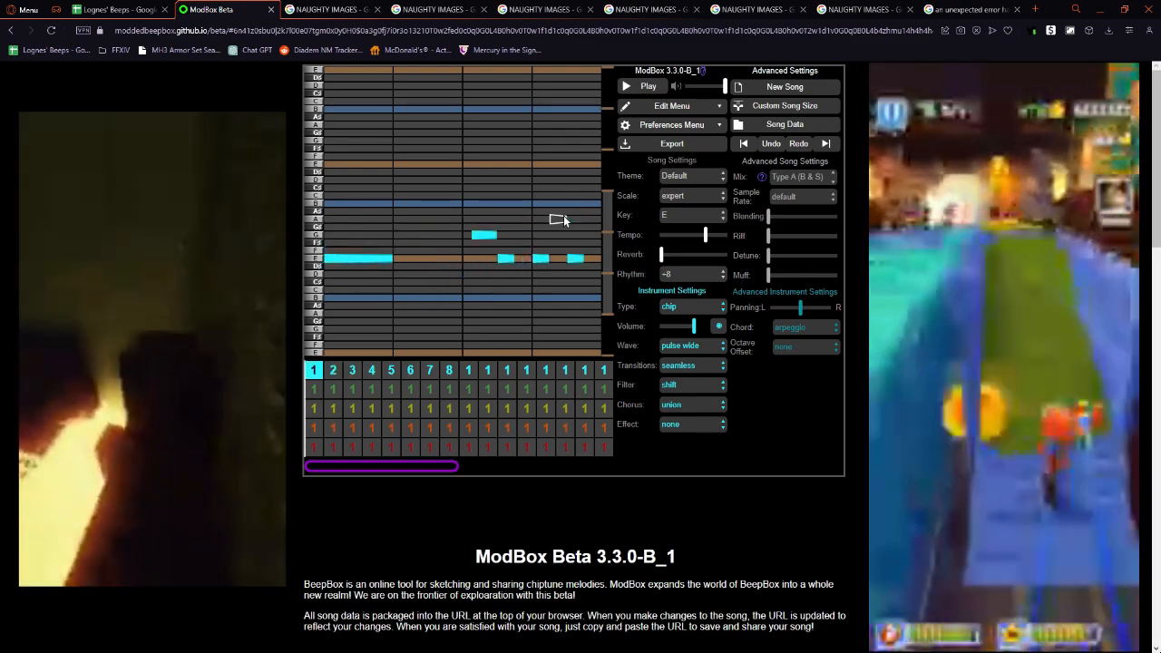
# Raise the song's Blending to about one third of its range, leaving the key and filter as they are.
pyautogui.click(698, 218)
pyautogui.press('Escape')
pyautogui.click(790, 217)
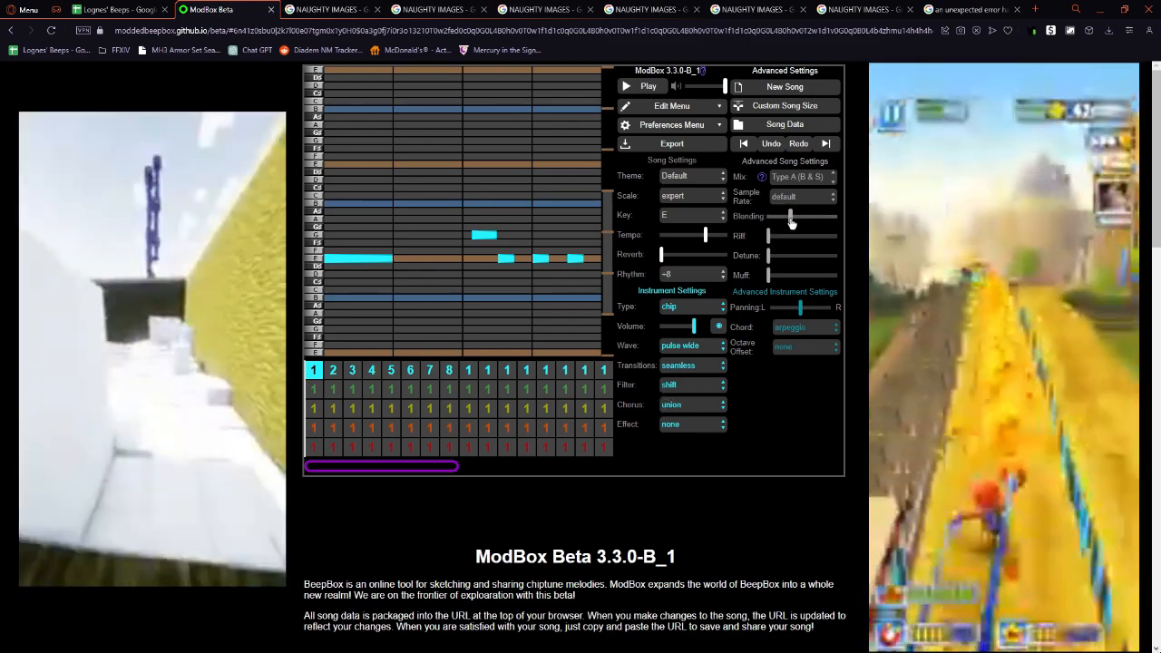
pyautogui.click(692, 384)
pyautogui.click(761, 395)
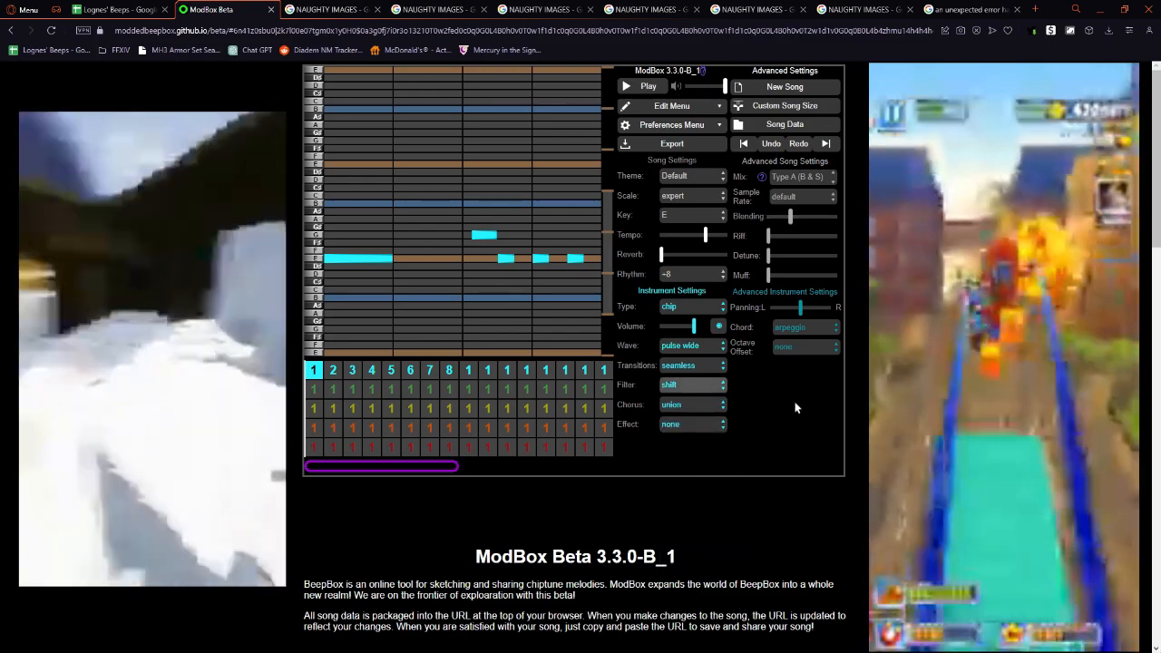
# Try raising the song's Blending to about two thirds of its range while playing back the melody, and undo the change.
pyautogui.press('space')
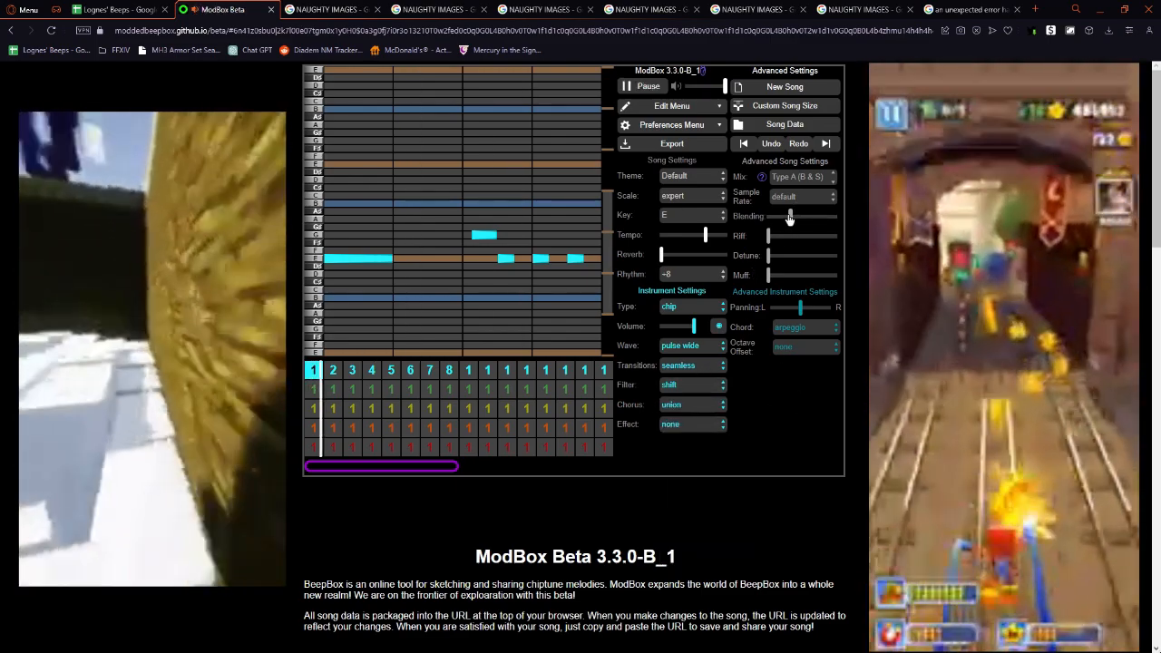
pyautogui.moveTo(789, 217); pyautogui.dragTo(813, 218)
pyautogui.press('space')
pyautogui.press('space')
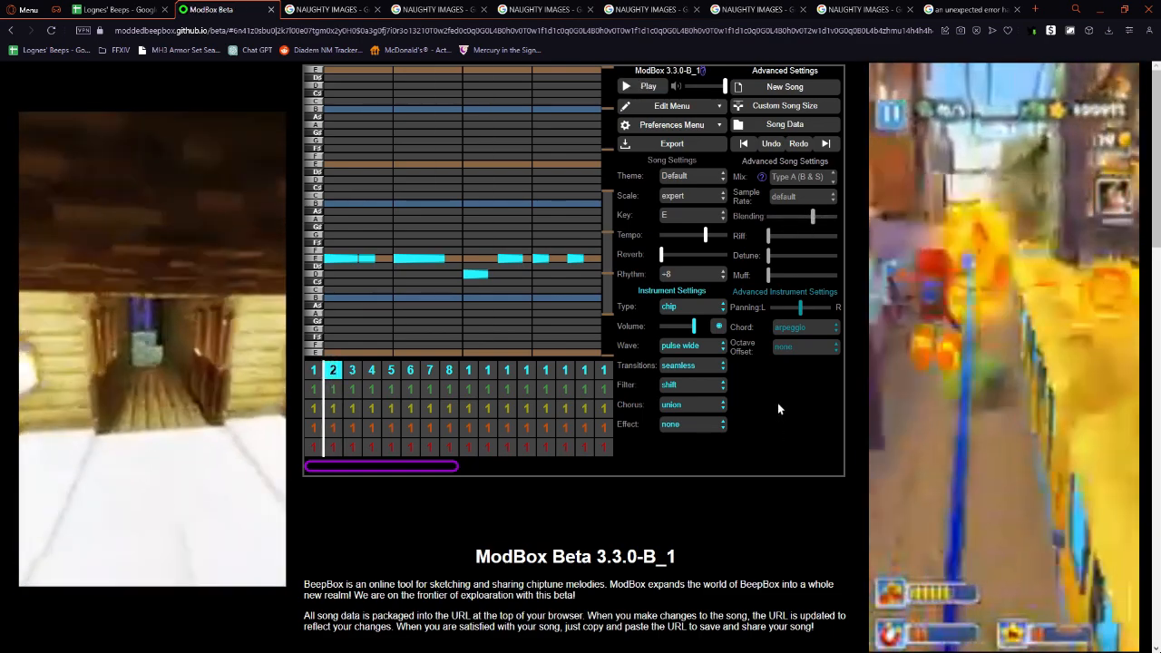
pyautogui.hotkey('ctrl', 'z')
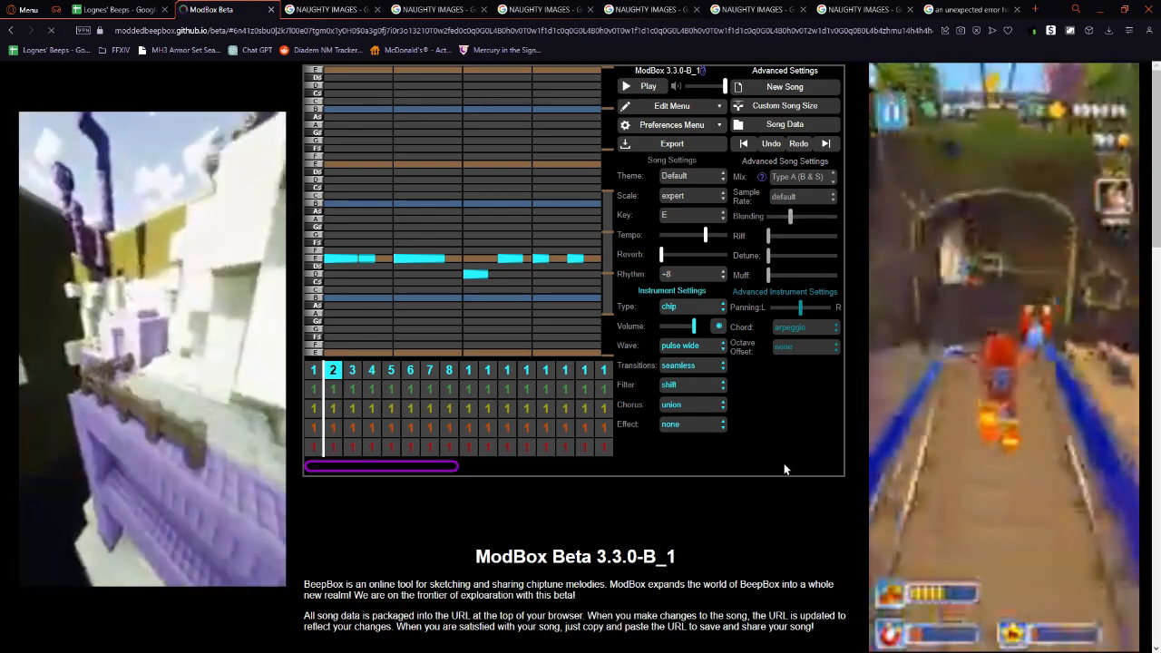
pyautogui.hotkey('ctrl', 'z')
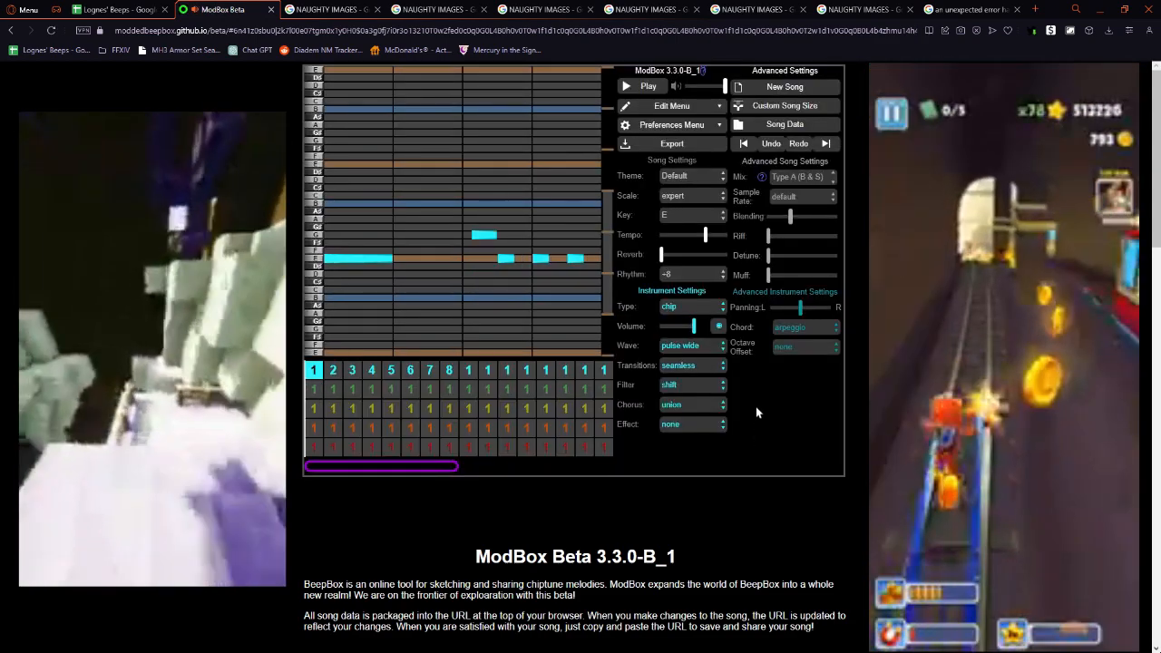
# Set the first channel's wave to lyre.
pyautogui.click(697, 346)
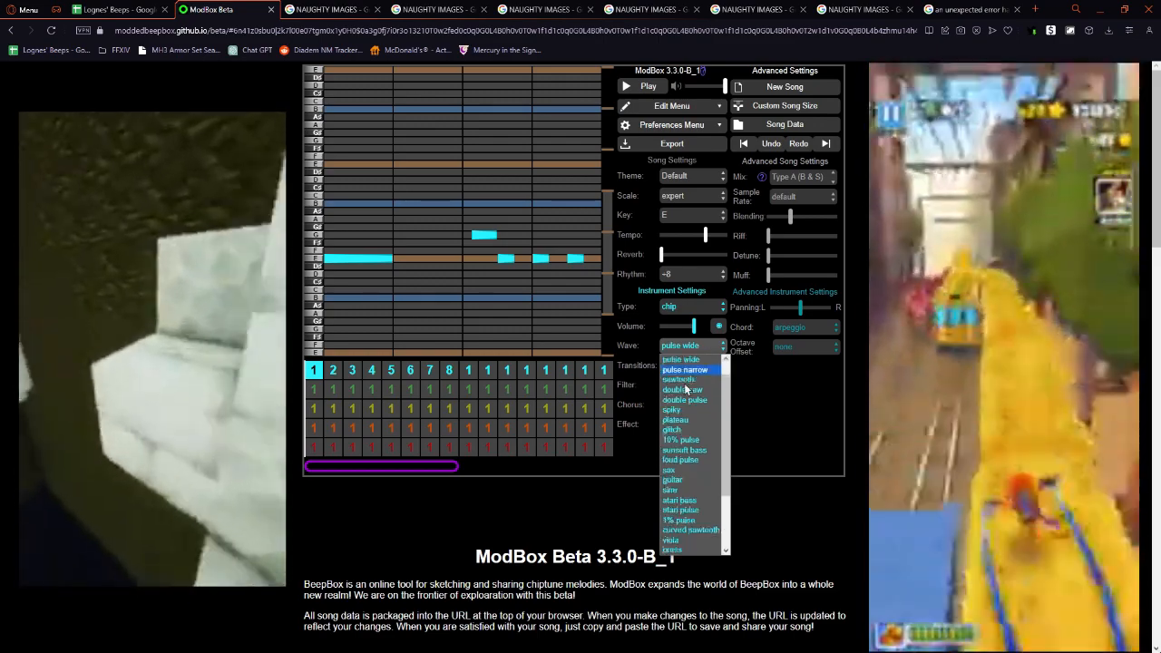
pyautogui.scroll(-2, 687, 391)
pyautogui.scroll(2, 686, 399)
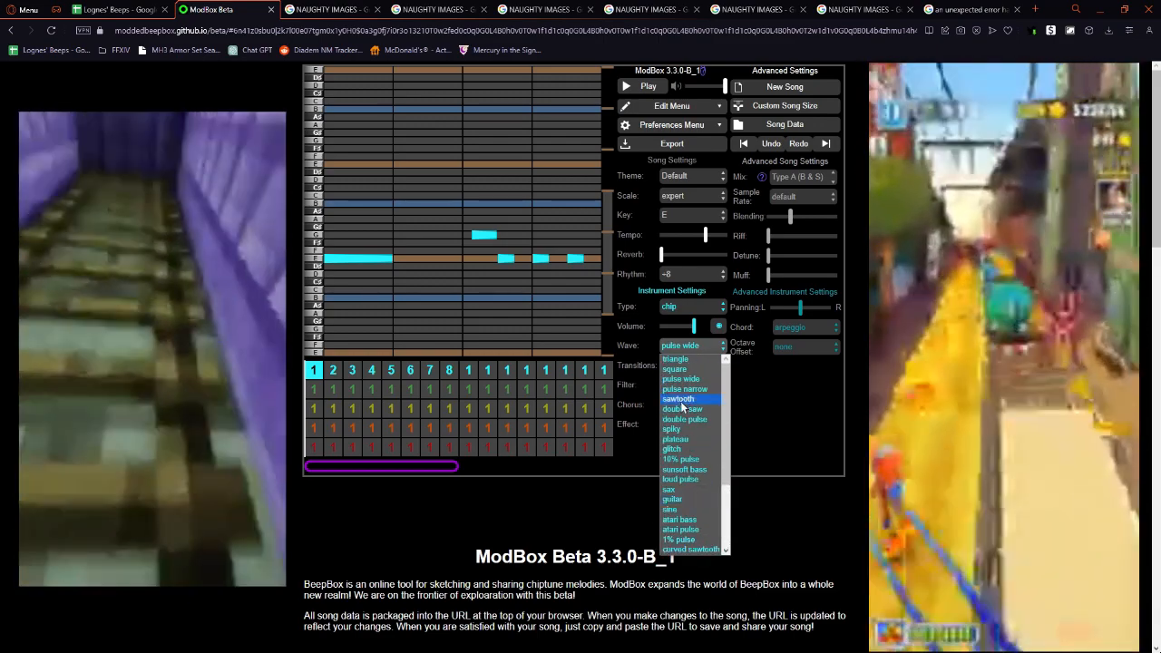
pyautogui.scroll(-3, 676, 445)
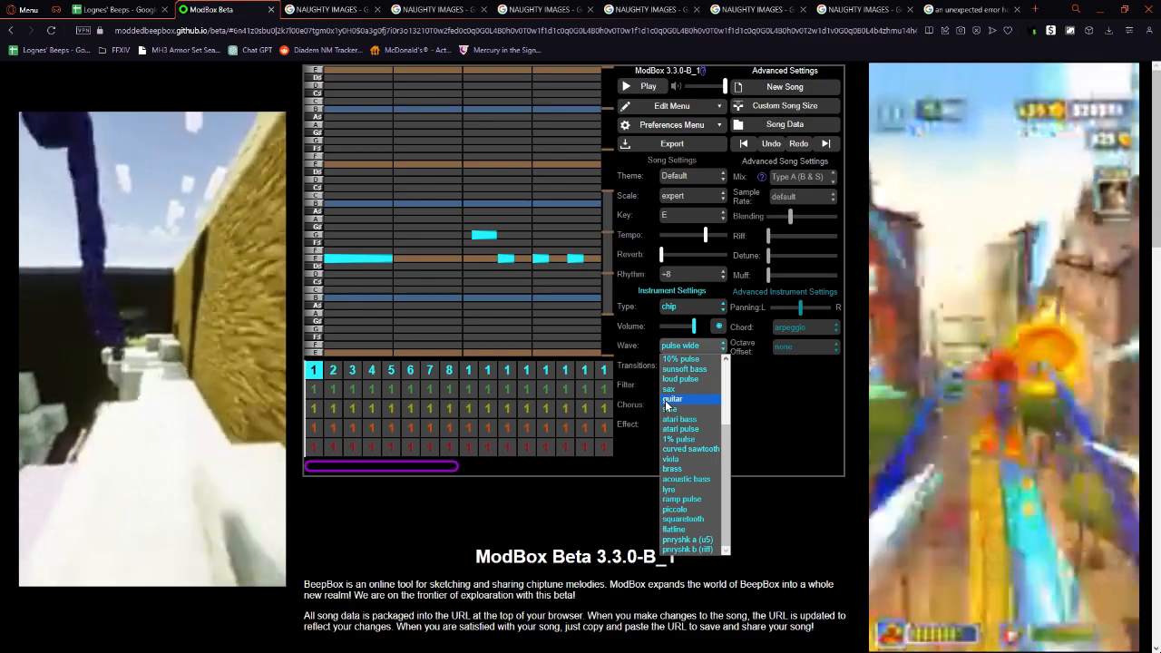
pyautogui.click(689, 489)
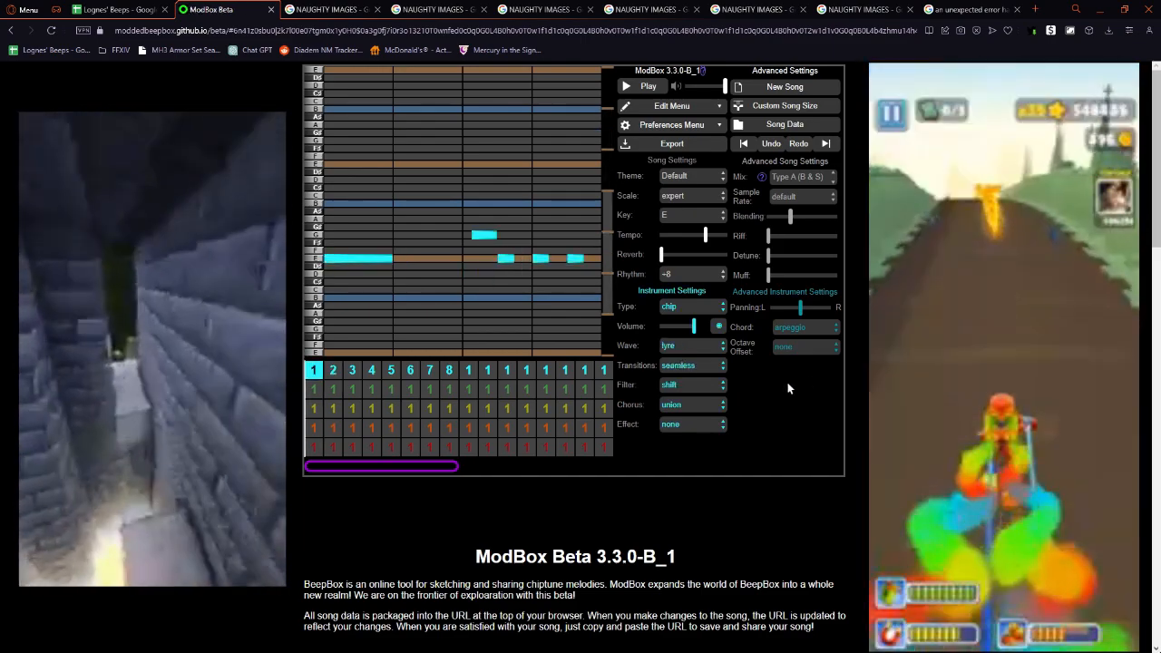
# Assign patterns 1 to 8 to the second channel's first eight bars and copy the lead melody's patterns into them.
pyautogui.press('Down')
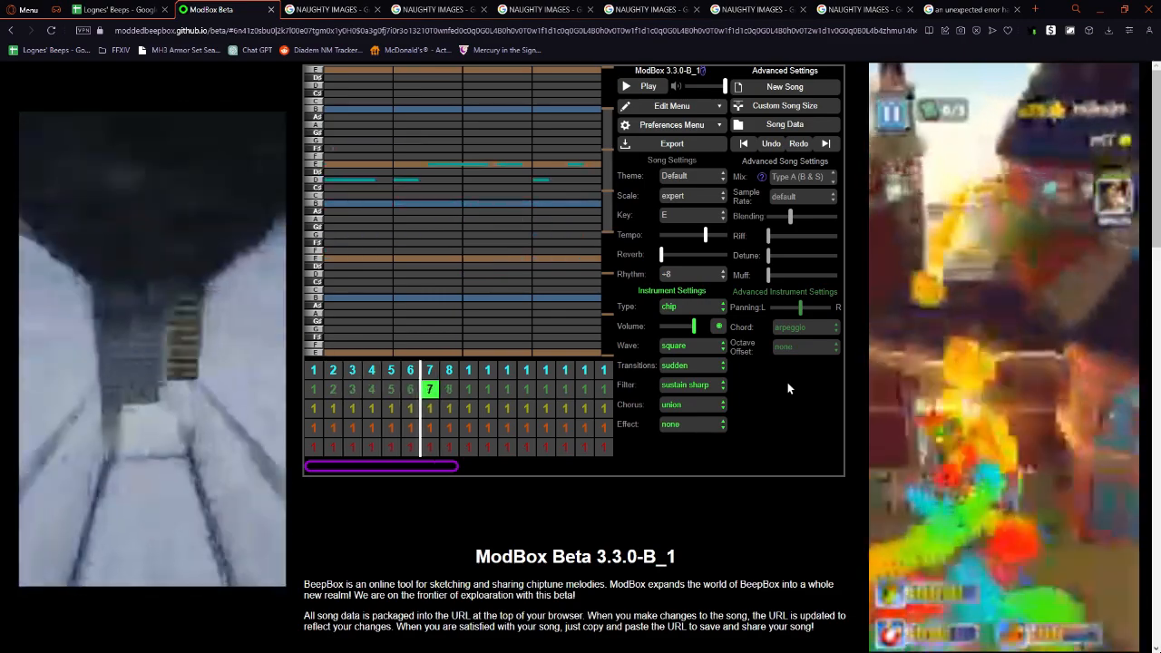
pyautogui.press('Up')
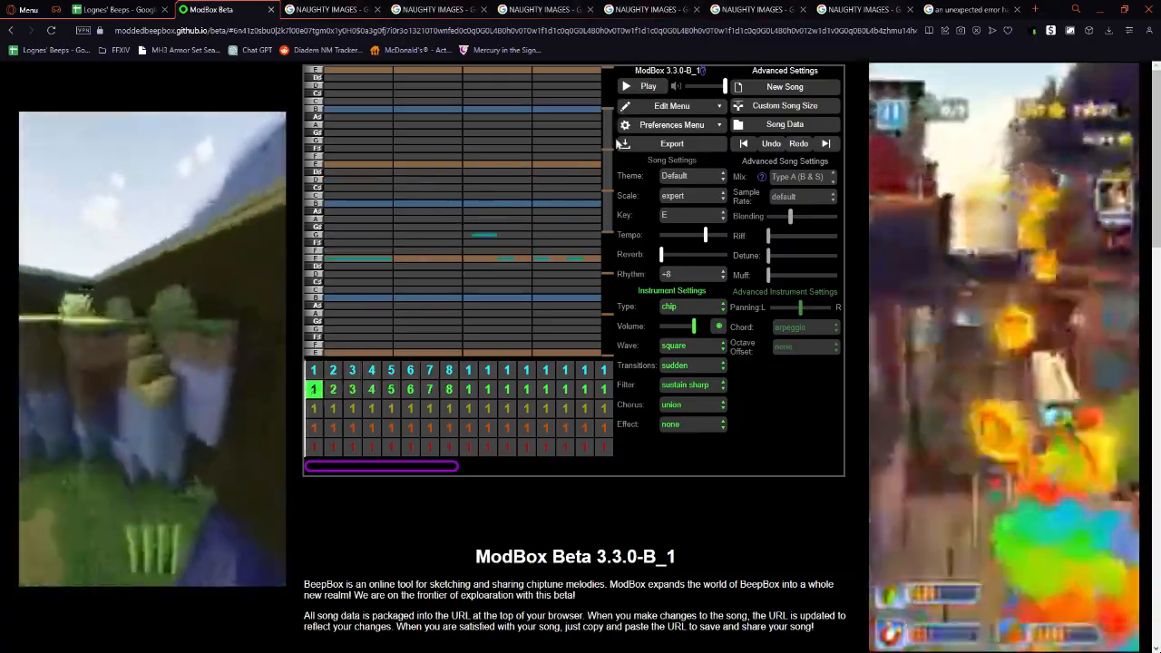
pyautogui.scroll(-10, 738, 362)
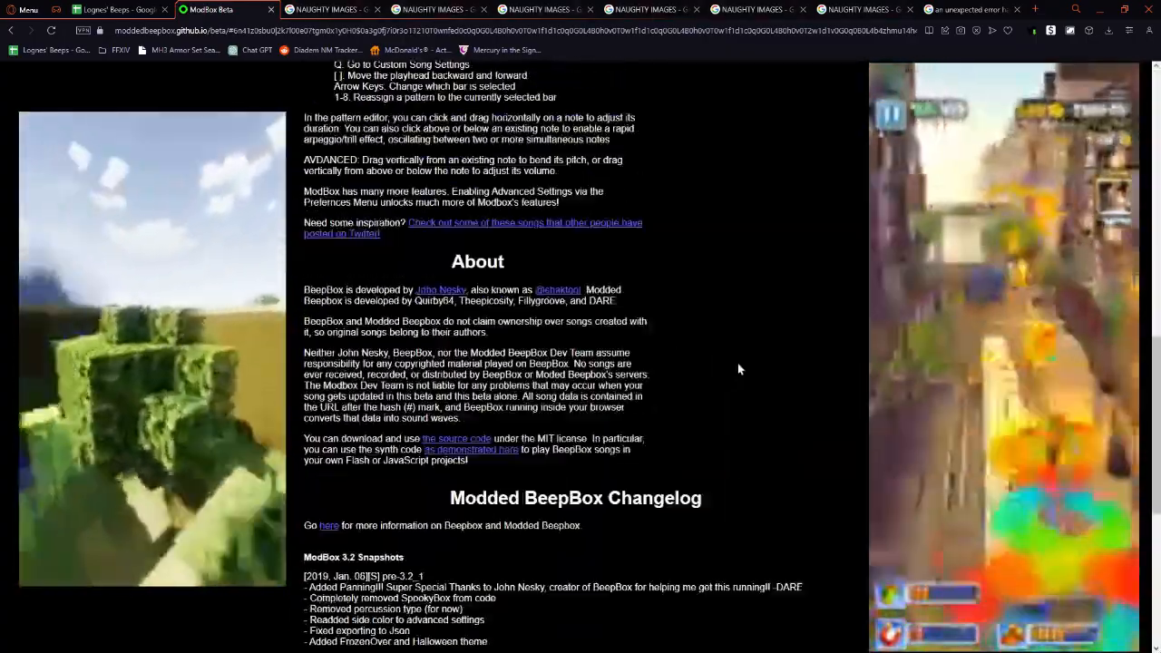
pyautogui.scroll(10, 737, 363)
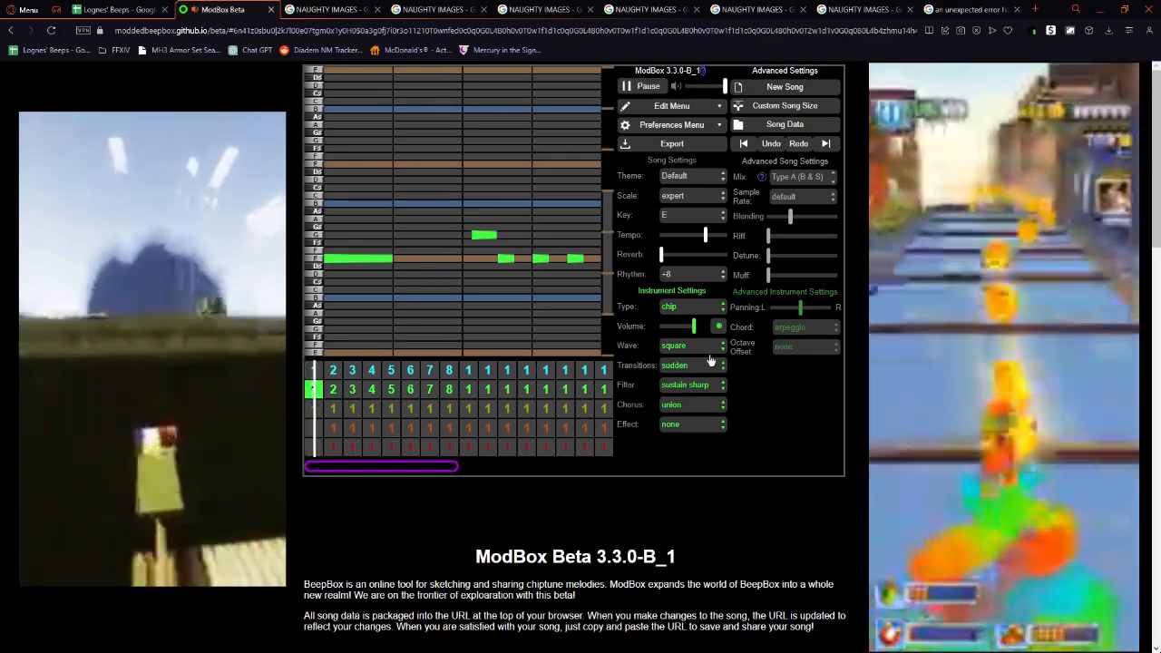
# Set the second channel's filter to shift and its transitions to seamless.
pyautogui.click(693, 385)
pyautogui.click(693, 530)
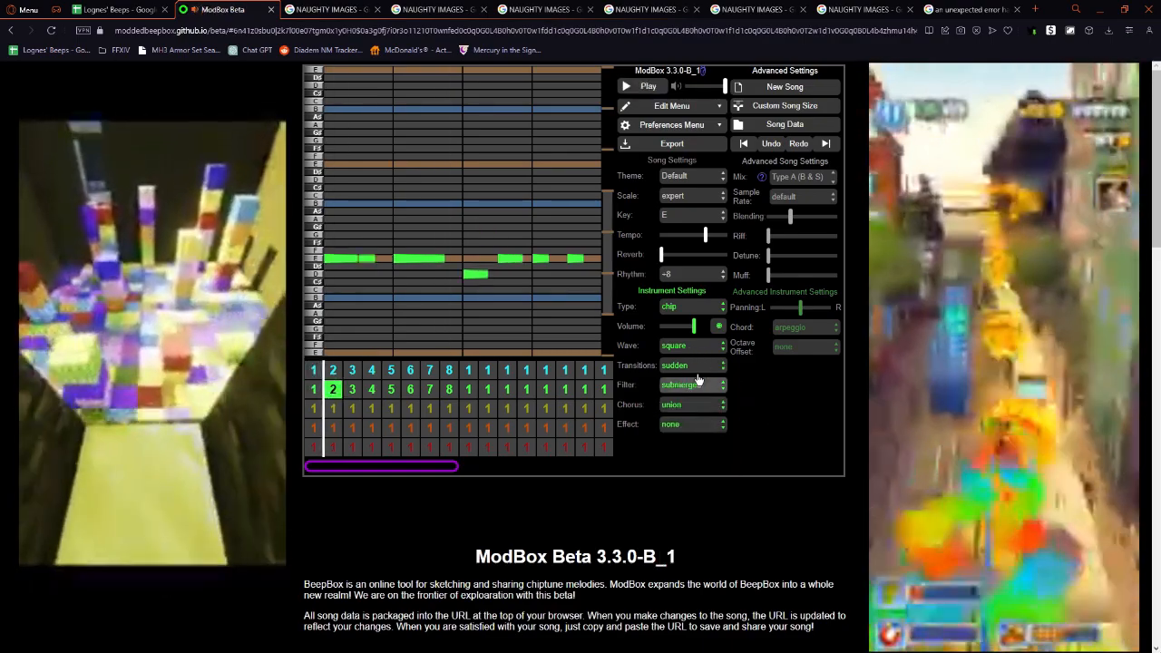
pyautogui.click(692, 385)
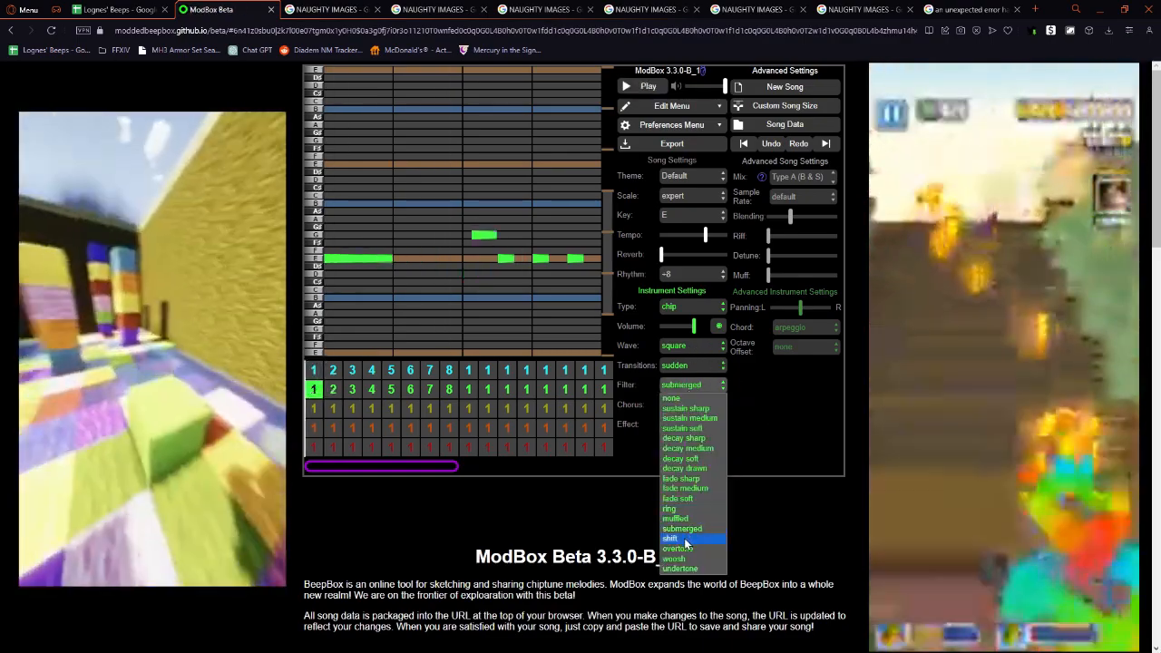
pyautogui.click(686, 538)
pyautogui.click(691, 365)
pyautogui.click(693, 378)
# Set the second channel's wave to sax and its octave offset to -1 (octave), and play back the result.
pyautogui.click(691, 345)
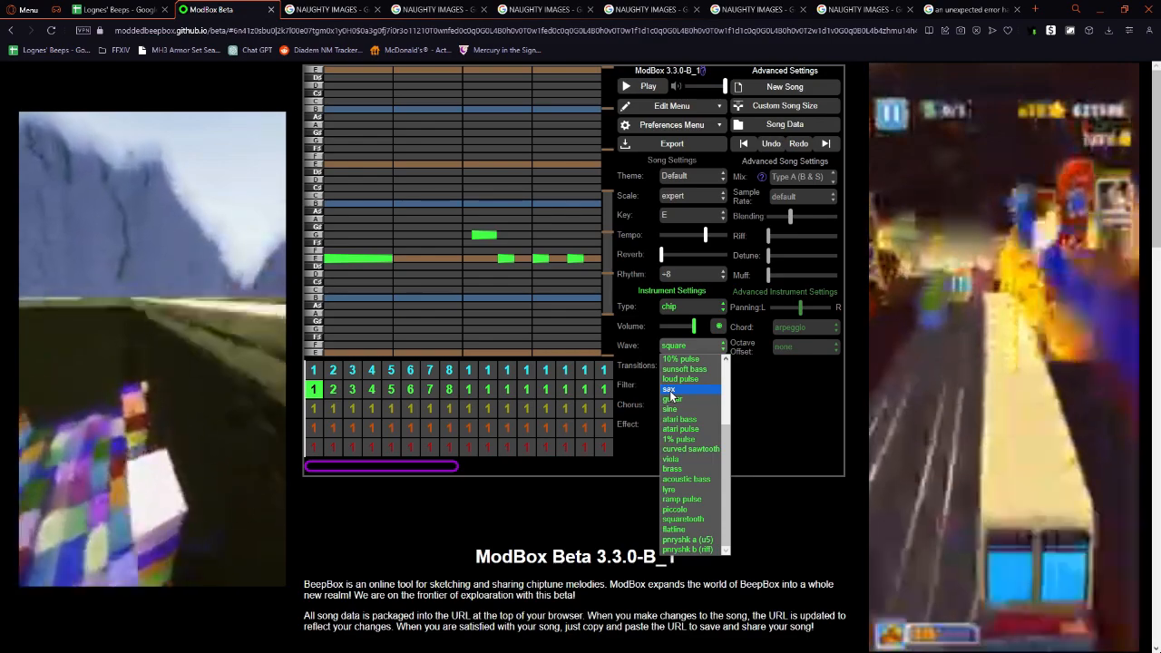
pyautogui.click(671, 390)
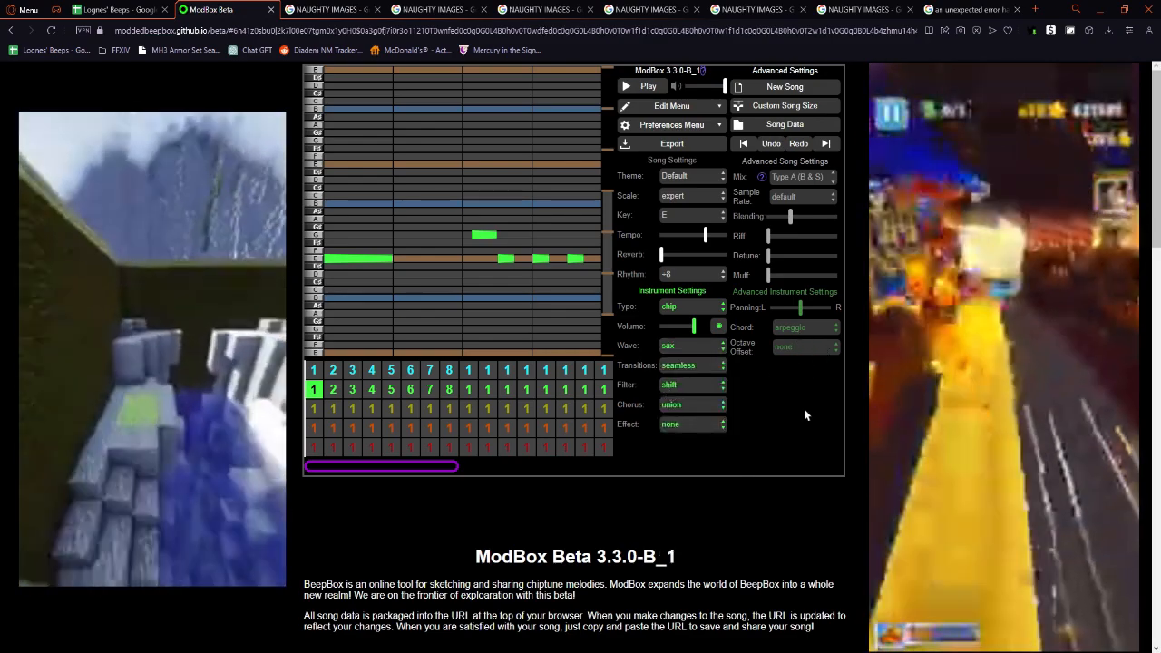
pyautogui.click(803, 347)
pyautogui.click(800, 421)
pyautogui.press('space')
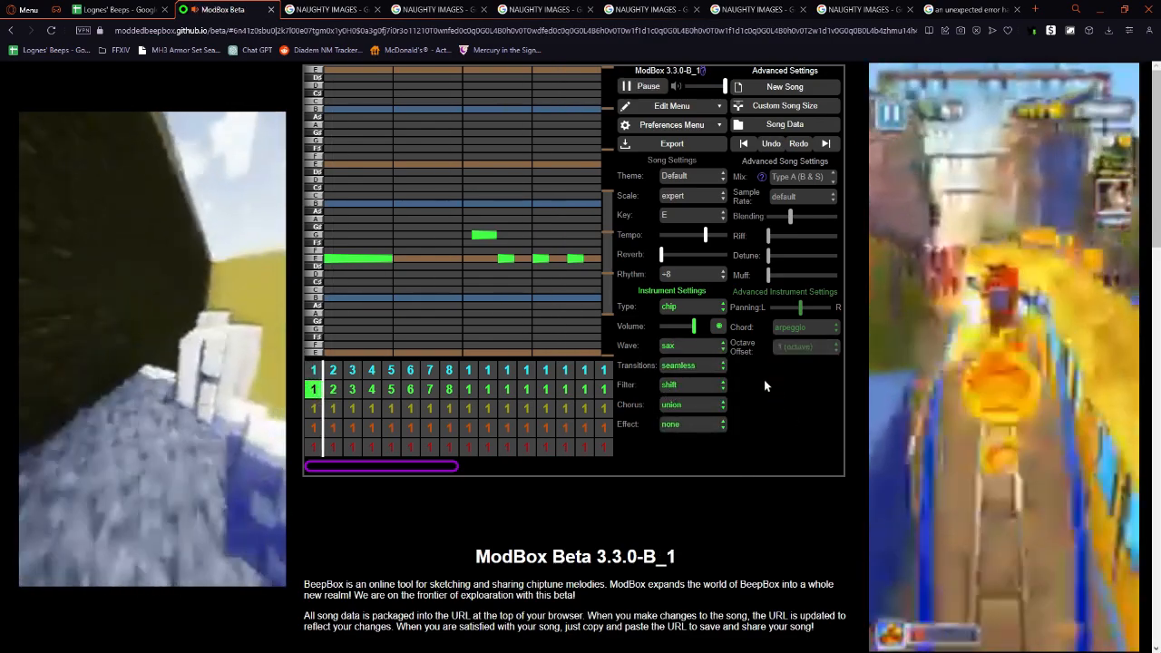
# Try the octaves chorus on the second channel, then return the chorus to union, keeping the -1 (octave) offset.
pyautogui.click(705, 408)
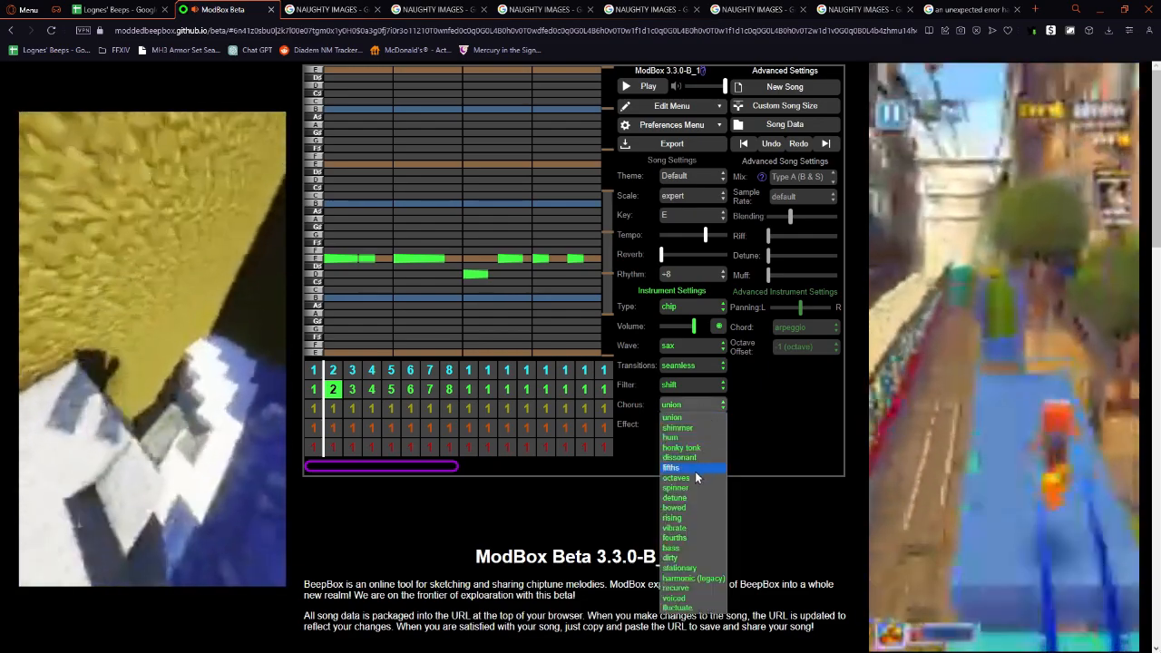
pyautogui.click(695, 476)
pyautogui.click(776, 351)
pyautogui.click(768, 365)
pyautogui.click(692, 404)
pyautogui.click(707, 418)
# Set the second channel's wave to guitar and listen to the playback.
pyautogui.click(692, 345)
pyautogui.click(673, 499)
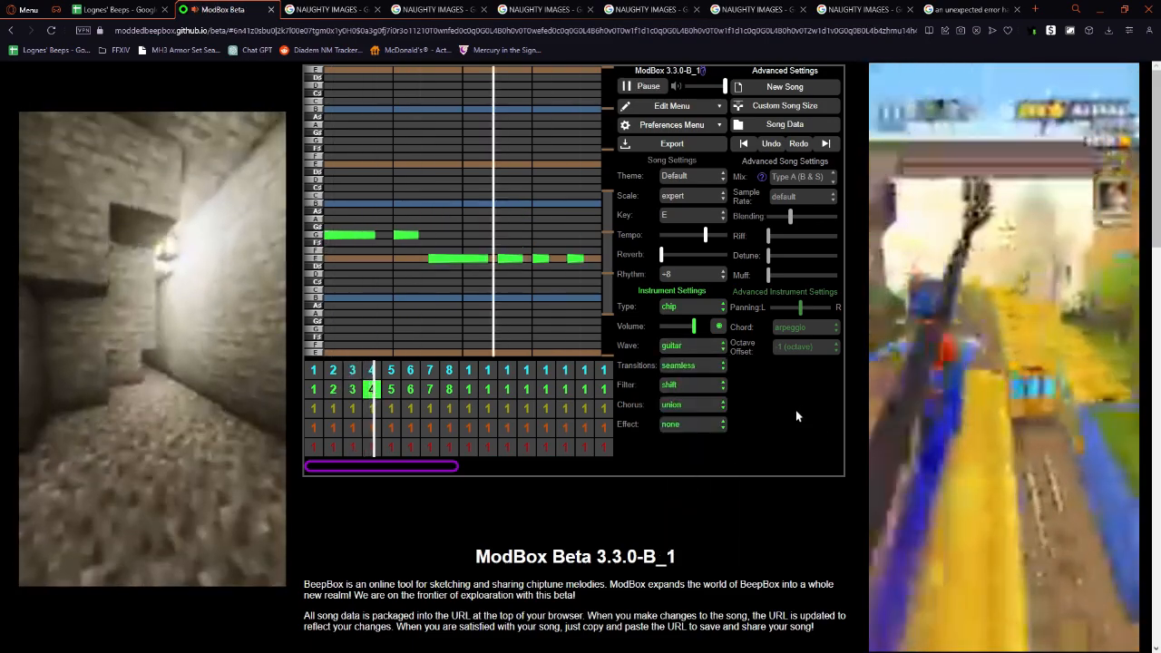
pyautogui.press('space')
# Return to the first channel's opening bar, check the neighbouring bars and channels, and play back the melody.
pyautogui.press('Up')
pyautogui.press('Left')
pyautogui.press('Left')
pyautogui.press('Left')
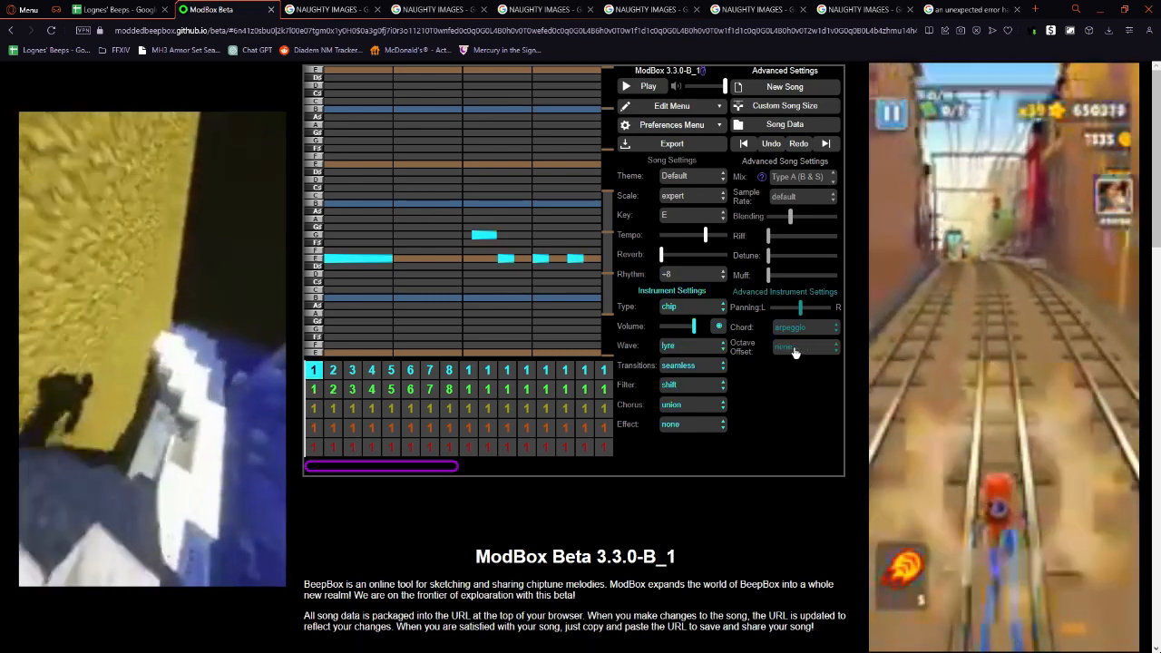
pyautogui.press('Up')
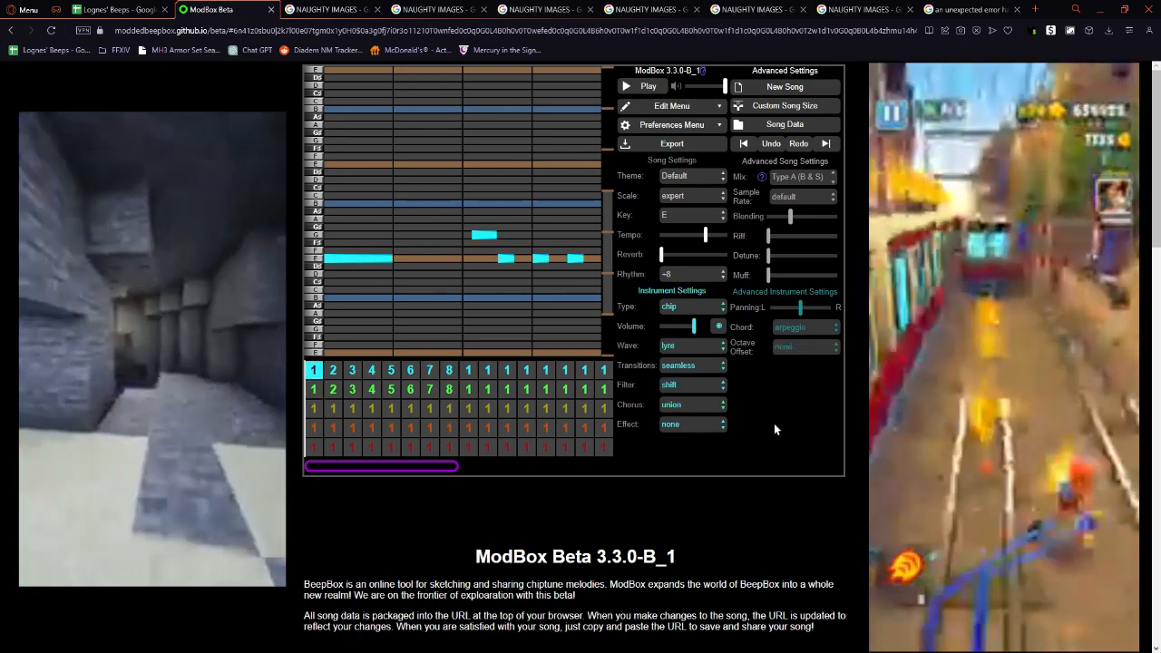
pyautogui.press('Right')
pyautogui.press('Down')
pyautogui.press('Up')
pyautogui.press('Left')
pyautogui.press('space')
# Set the song's key to F# and play back the melody in the new key.
pyautogui.click(692, 214)
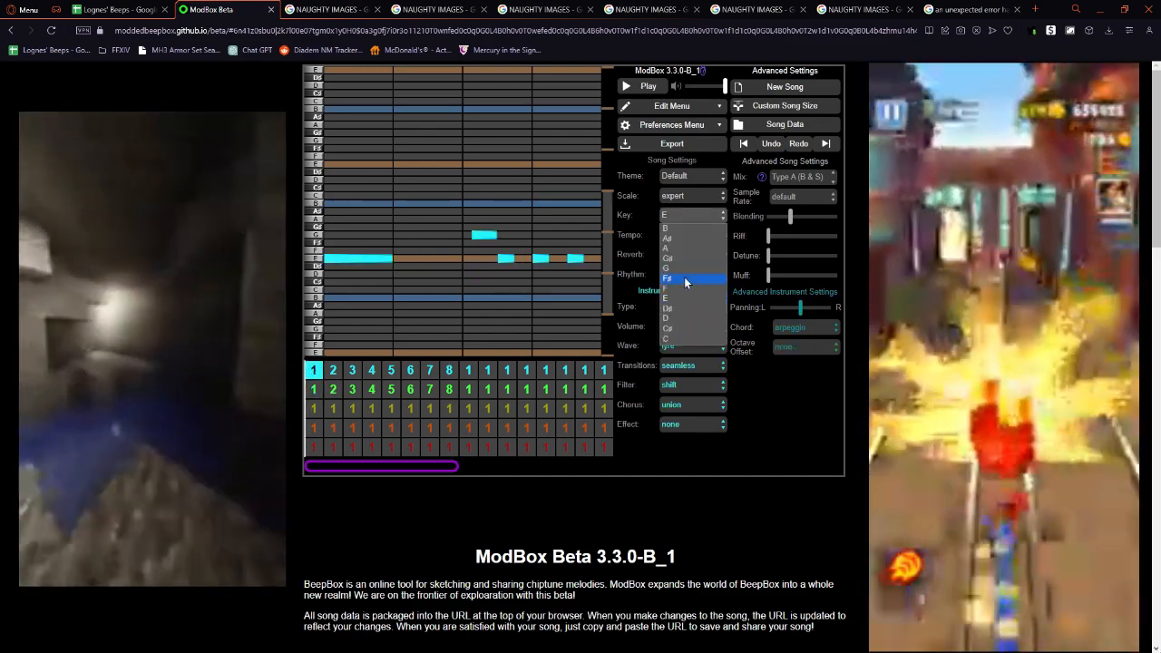
pyautogui.click(689, 282)
pyautogui.press('Right')
pyautogui.press('space')
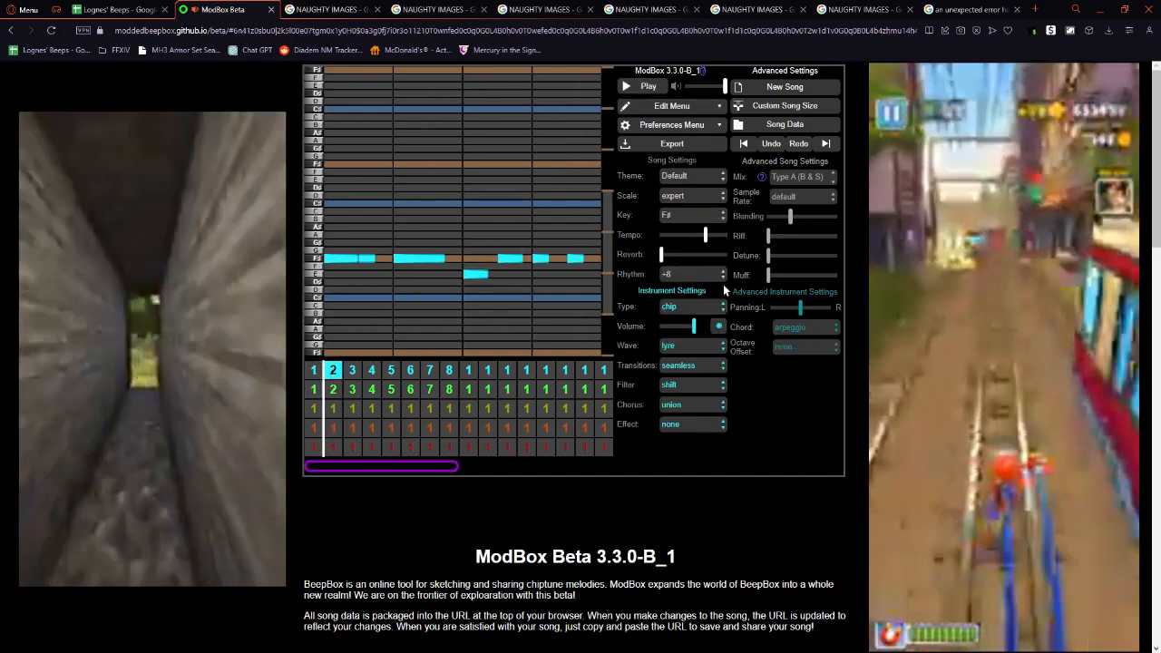
pyautogui.click(688, 215)
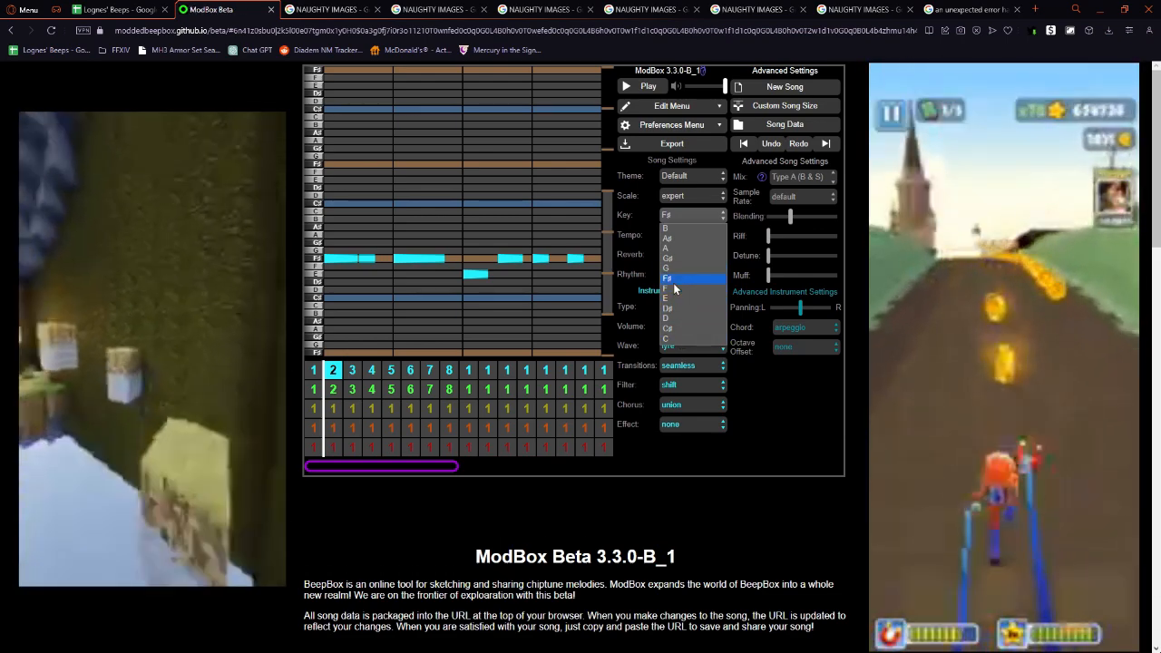
pyautogui.click(674, 281)
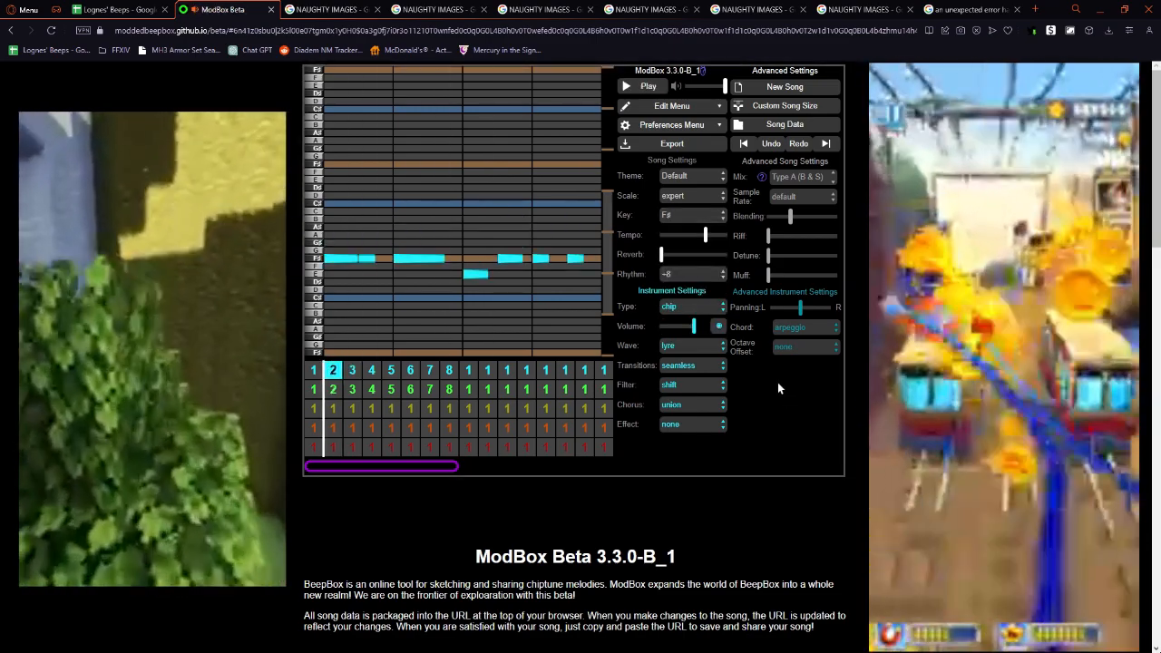
pyautogui.press('Left')
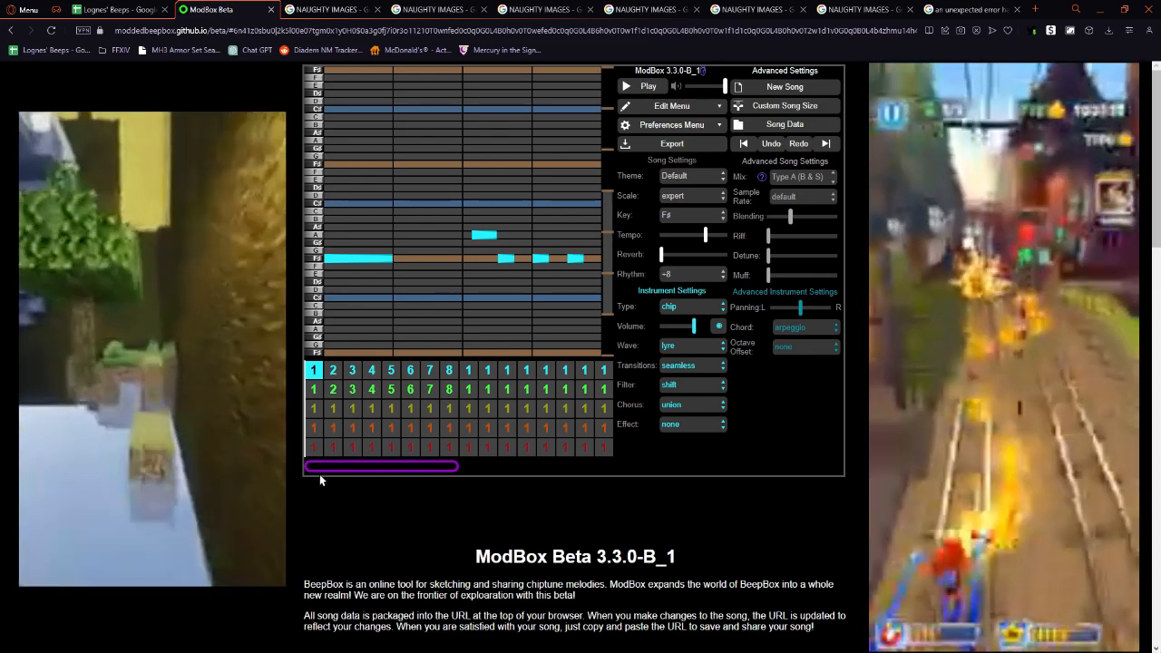
# Increase the song's number of pitch channels to 12, keeping one drum channel.
pyautogui.click(307, 448)
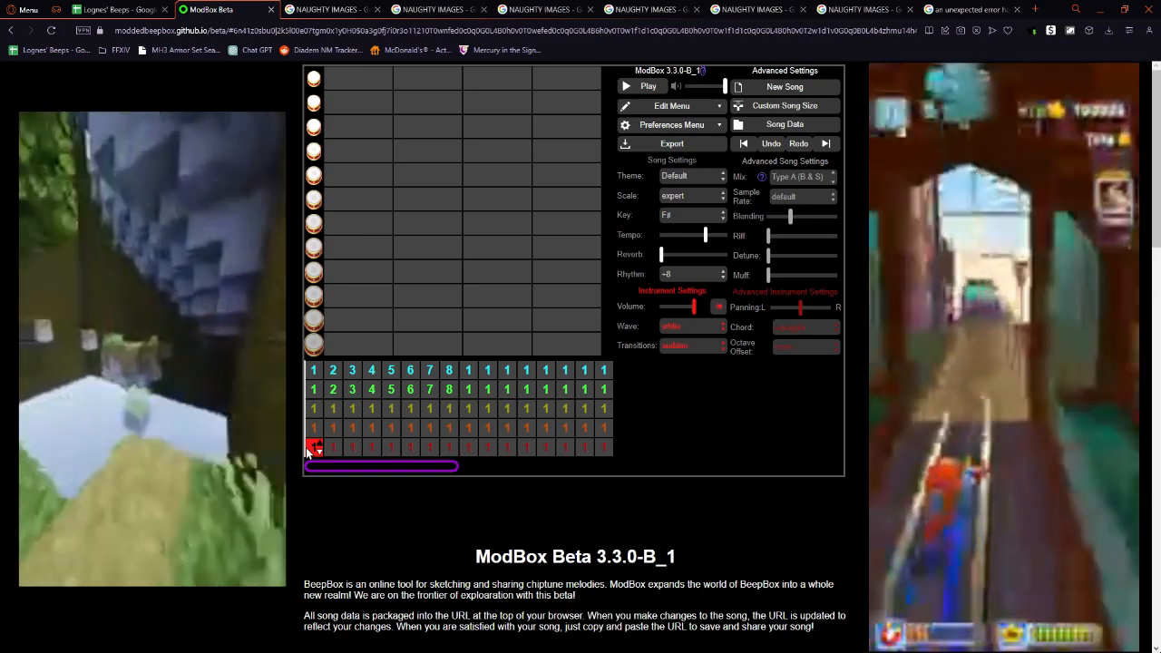
pyautogui.click(693, 106)
pyautogui.click(682, 200)
pyautogui.click(643, 311)
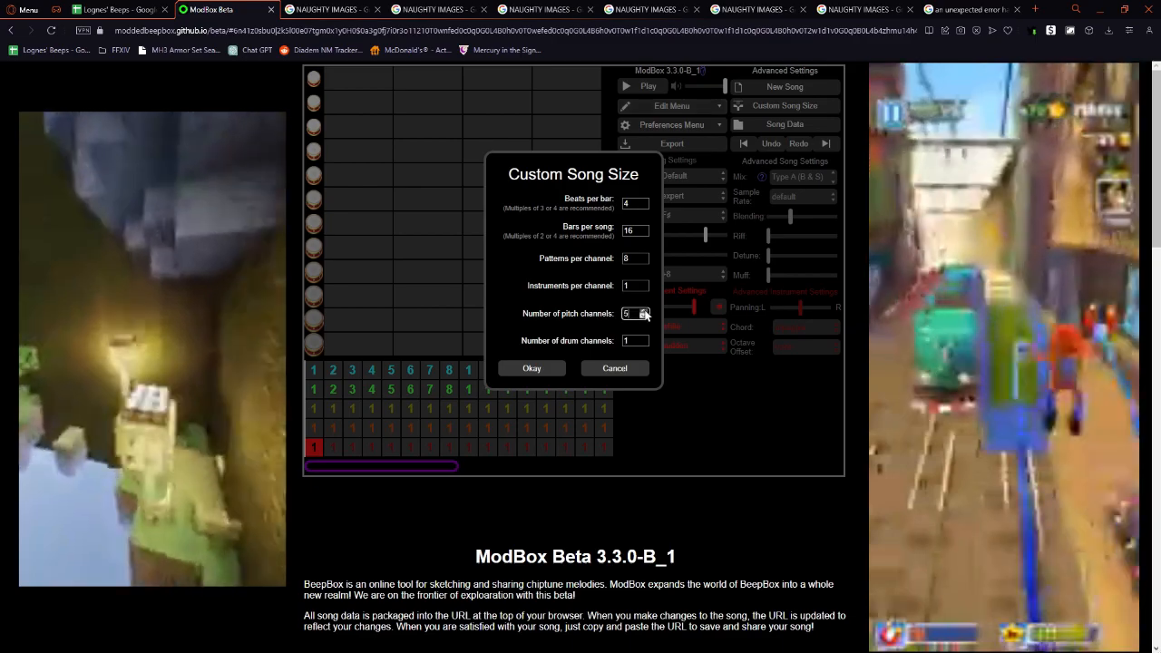
pyautogui.click(531, 368)
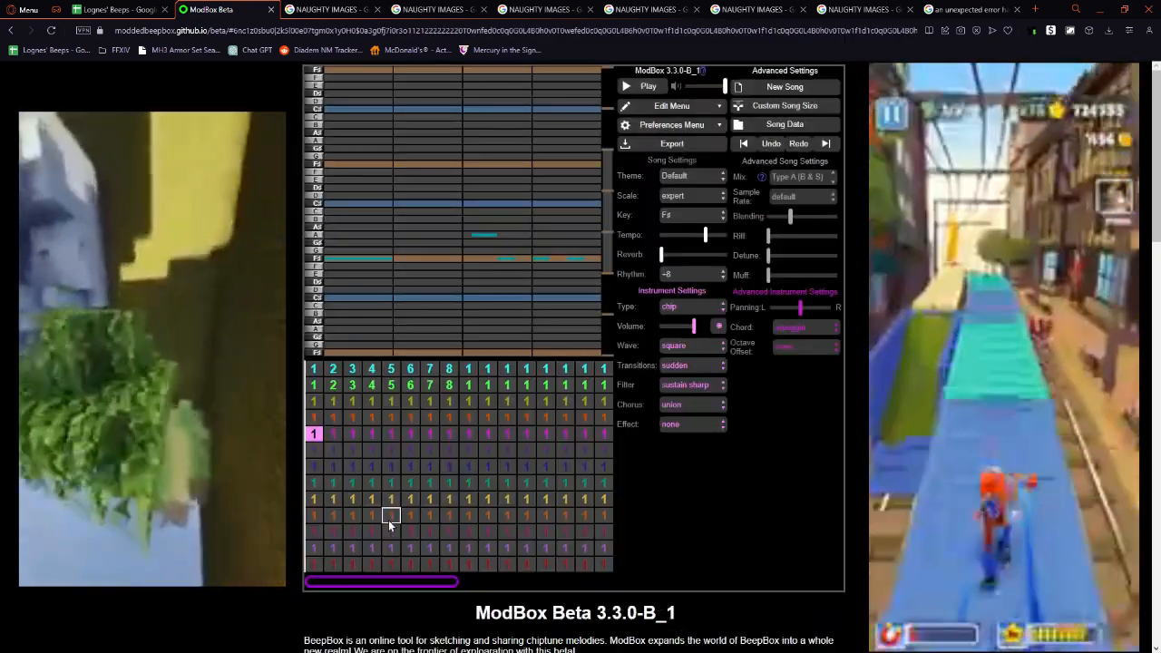
# Assign the empty pattern 0 to bars 1 to 8 of the eleventh channel.
pyautogui.click(333, 530)
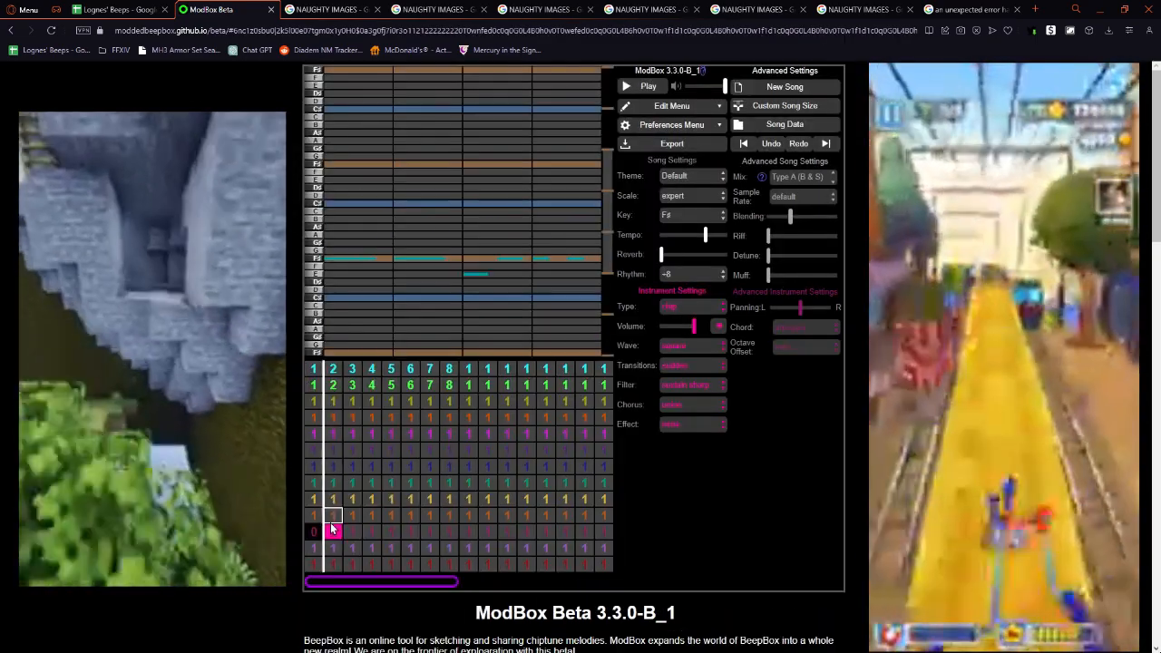
pyautogui.press('Right')
pyautogui.press('0')
pyautogui.press('Right')
pyautogui.press('0')
pyautogui.press('Right')
pyautogui.press('0')
pyautogui.press('Right')
pyautogui.press('0')
pyautogui.press('Right')
pyautogui.press('0')
pyautogui.press('Right')
pyautogui.press('0')
# Assign the empty pattern 0 to bars 1 to 8 of the tenth channel.
pyautogui.press('Up')
pyautogui.press('0')
pyautogui.press('Left')
pyautogui.press('0')
pyautogui.press('Left')
pyautogui.press('0')
pyautogui.press('Left')
pyautogui.press('0')
pyautogui.press('Left')
pyautogui.press('0')
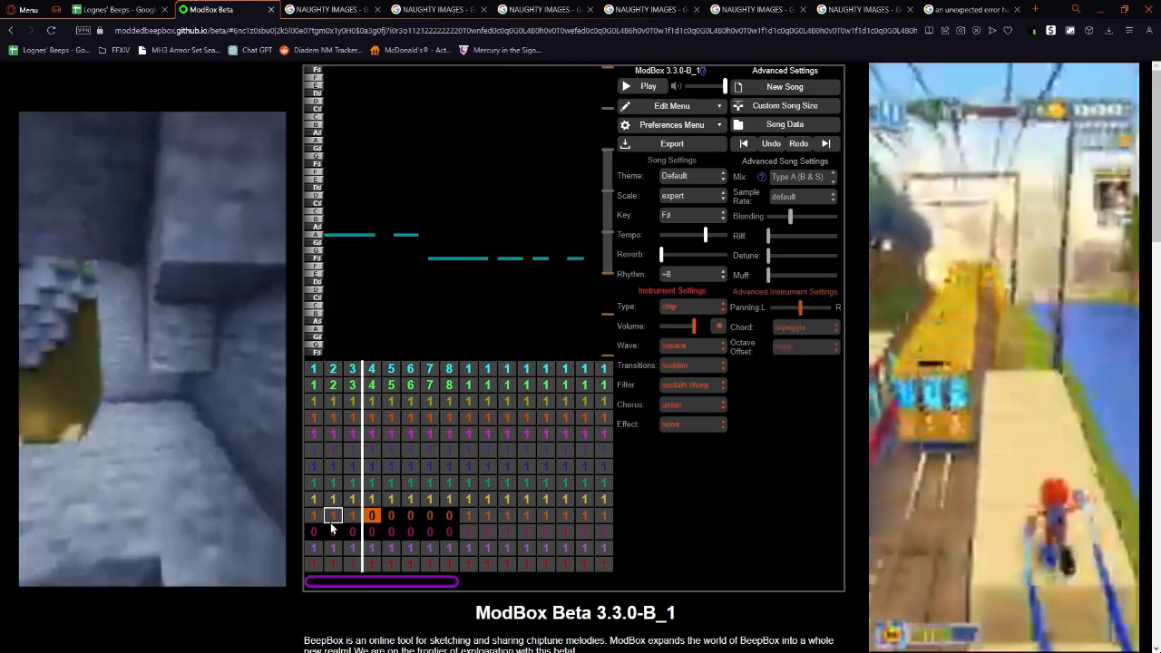
pyautogui.press('Left')
pyautogui.press('0')
pyautogui.press('Left')
pyautogui.press('0')
pyautogui.press('Left')
pyautogui.press('0')
# Assign the empty pattern 0 to bars 1 to 8 of the ninth channel.
pyautogui.press('Up')
pyautogui.press('0')
pyautogui.press('Right')
pyautogui.press('0')
pyautogui.press('Right')
pyautogui.press('0')
pyautogui.press('Right')
pyautogui.press('0')
pyautogui.press('Right')
pyautogui.press('0')
pyautogui.press('Right')
pyautogui.press('0')
pyautogui.press('Right')
pyautogui.press('0')
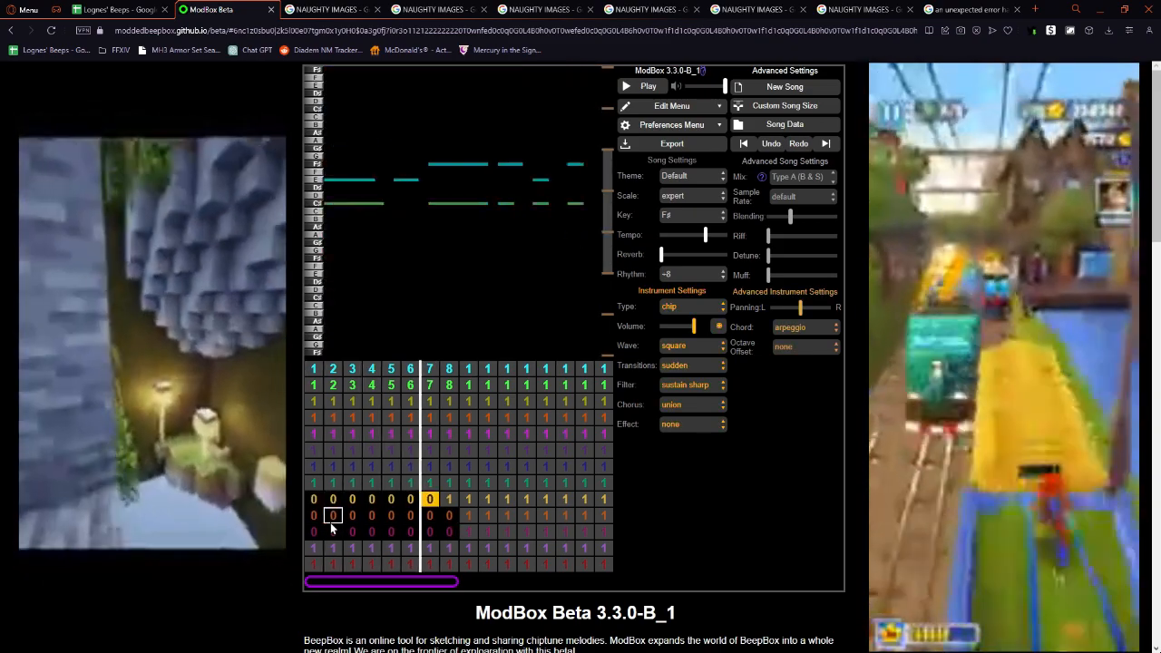
pyautogui.press('Right')
pyautogui.press('0')
# Assign the empty pattern 0 to bars 1 to 8 of the eighth channel.
pyautogui.press('Up')
pyautogui.press('0')
pyautogui.press('Left')
pyautogui.press('0')
pyautogui.press('Left')
pyautogui.press('0')
pyautogui.press('Left')
pyautogui.press('0')
pyautogui.press('Left')
pyautogui.press('0')
pyautogui.press('Left')
pyautogui.press('0')
pyautogui.press('Left')
pyautogui.press('0')
pyautogui.press('Left')
pyautogui.press('0')
# Assign the empty pattern 0 to bars 1 to 8 of the seventh channel.
pyautogui.press('Up')
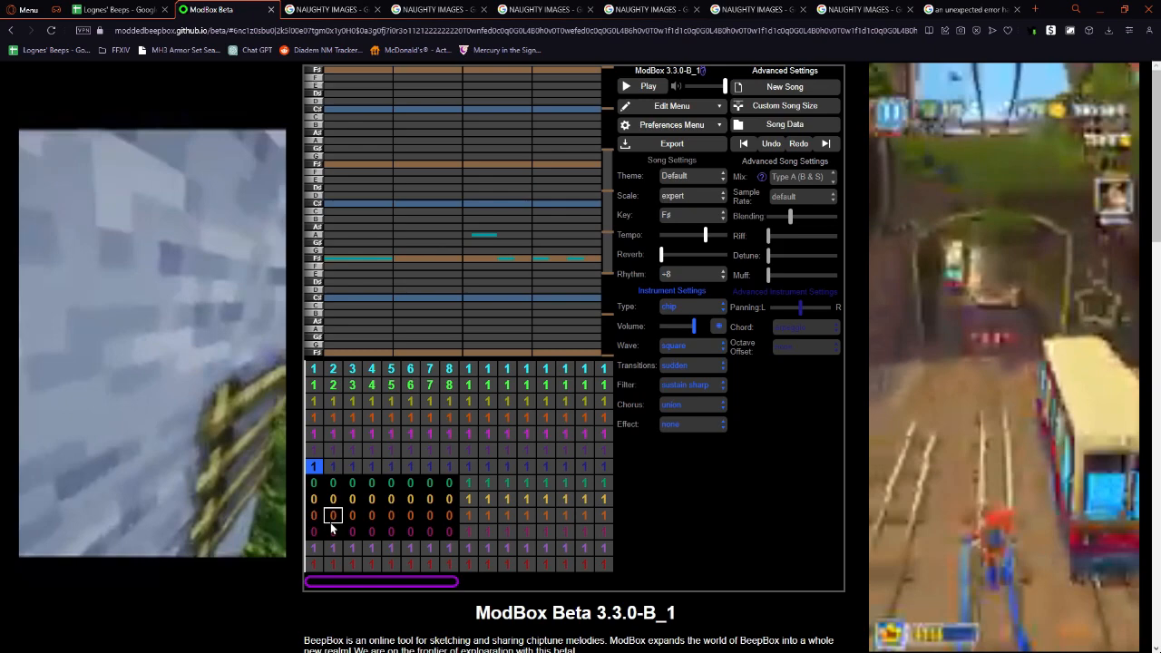
pyautogui.press('0')
pyautogui.press('Right')
pyautogui.press('0')
pyautogui.press('Right')
pyautogui.press('0')
pyautogui.press('Right')
pyautogui.press('0')
pyautogui.press('Right')
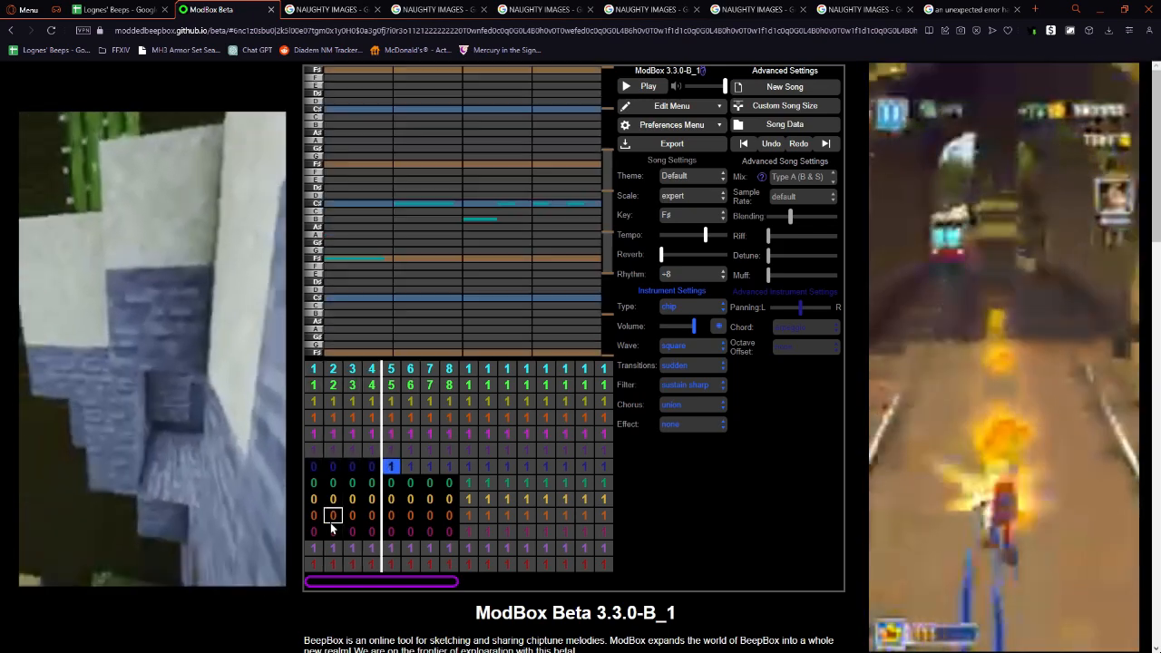
pyautogui.press('0')
pyautogui.press('Right')
pyautogui.press('0')
pyautogui.press('Right')
pyautogui.press('0')
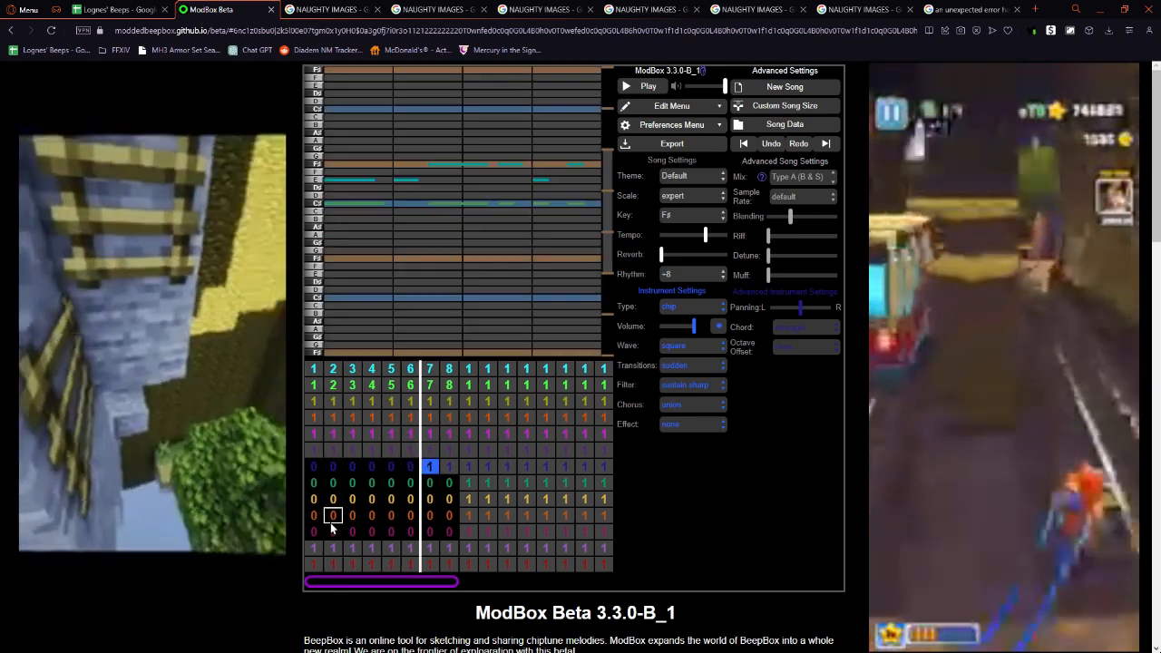
pyautogui.press('Right')
pyautogui.press('0')
# Assign the empty pattern 0 to bars 1 to 8 of the sixth channel.
pyautogui.press('Up')
pyautogui.press('0')
pyautogui.press('Left')
pyautogui.press('0')
pyautogui.press('Left')
pyautogui.press('0')
pyautogui.press('Left')
pyautogui.press('0')
pyautogui.press('Left')
pyautogui.press('0')
pyautogui.press('Left')
pyautogui.press('0')
pyautogui.press('Left')
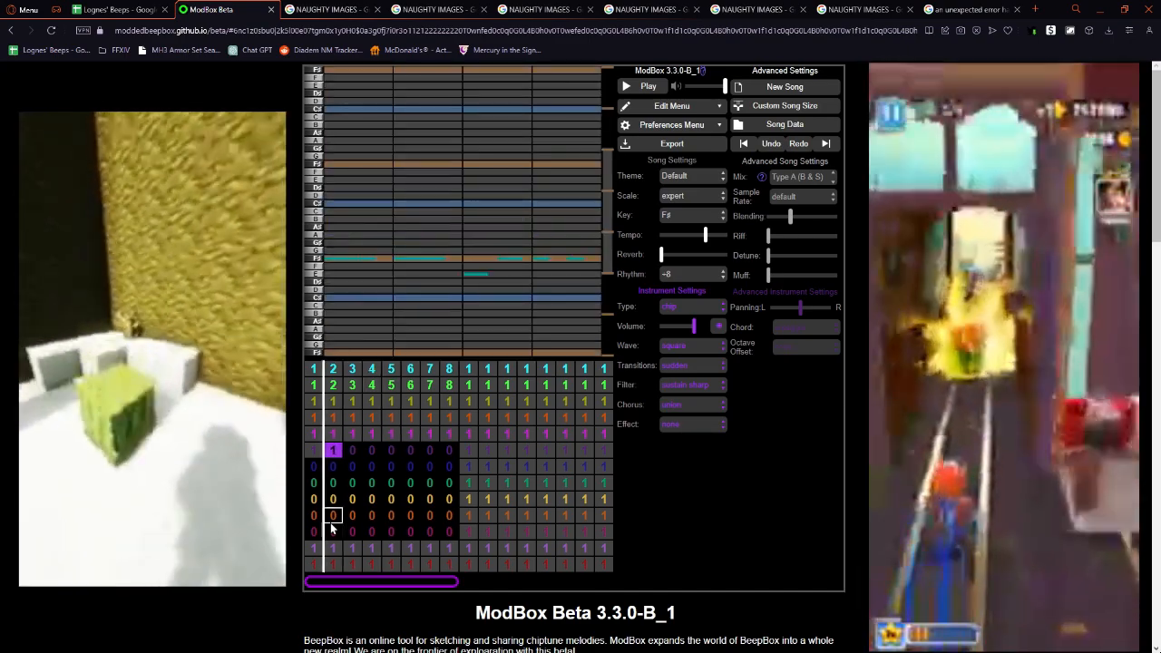
pyautogui.press('0')
pyautogui.press('Left')
pyautogui.press('0')
# Assign the empty pattern 0 to bars 1 to 8 of the fifth channel.
pyautogui.press('Up')
pyautogui.press('0')
pyautogui.press('Right')
pyautogui.press('0')
pyautogui.press('Right')
pyautogui.press('0')
pyautogui.press('Right')
pyautogui.press('0')
pyautogui.press('Right')
pyautogui.press('0')
pyautogui.press('Right')
pyautogui.press('0')
pyautogui.press('Right')
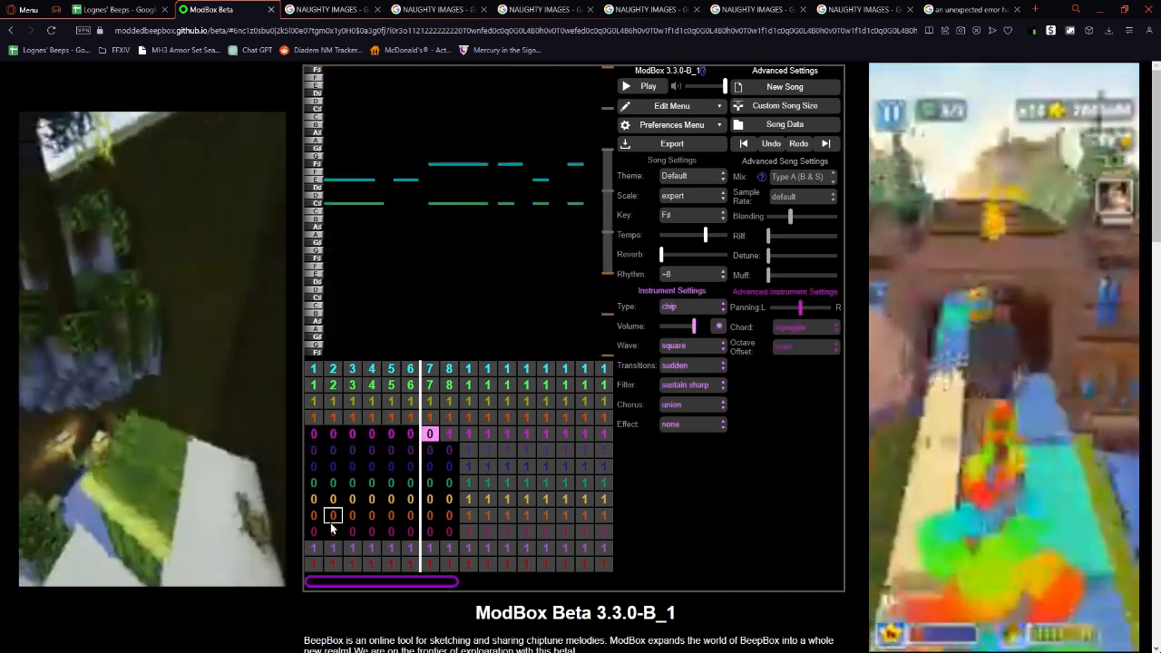
pyautogui.press('0')
pyautogui.press('Right')
pyautogui.press('0')
# Assign the empty pattern 0 to bars 1 to 8 of the fourth channel.
pyautogui.press('Up')
pyautogui.press('0')
pyautogui.press('Left')
pyautogui.press('0')
pyautogui.press('Left')
pyautogui.press('0')
pyautogui.press('Left')
pyautogui.press('0')
pyautogui.press('Left')
pyautogui.press('0')
pyautogui.press('Left')
pyautogui.press('0')
pyautogui.press('Left')
pyautogui.press('0')
pyautogui.press('Left')
pyautogui.press('0')
# Assign the empty pattern 0 to bars 1 to 8 of the third channel.
pyautogui.press('Up')
pyautogui.press('0')
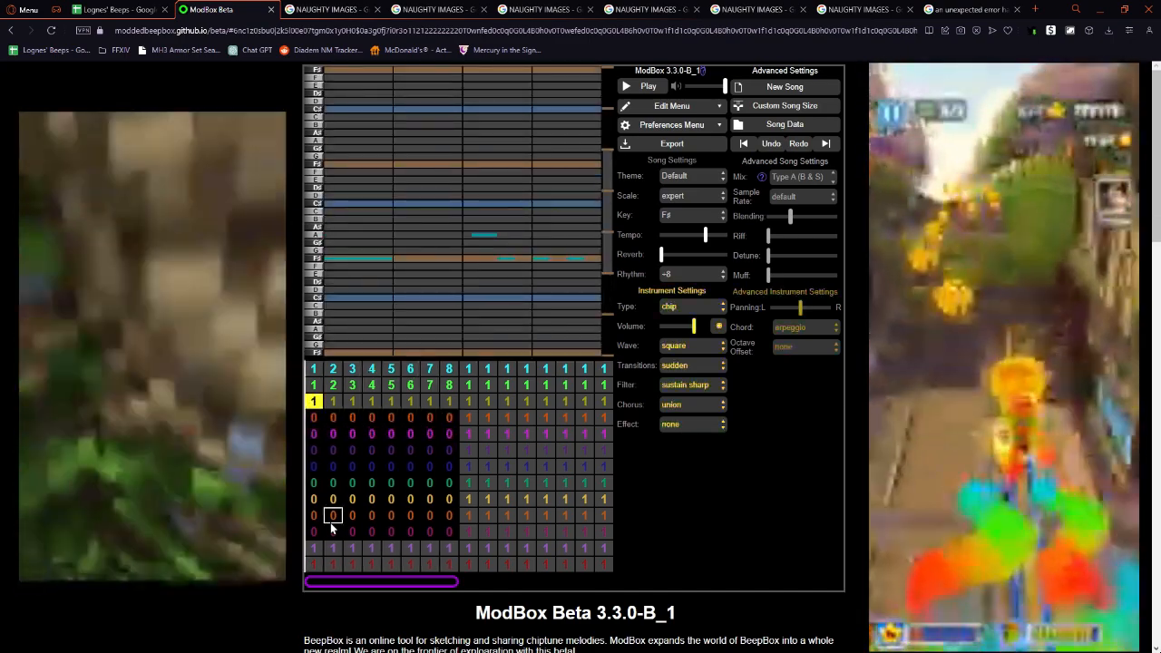
pyautogui.press('Right')
pyautogui.press('0')
pyautogui.press('Right')
pyautogui.press('0')
pyautogui.press('Right')
pyautogui.press('0')
pyautogui.press('Right')
pyautogui.press('0')
pyautogui.press('Right')
pyautogui.press('0')
pyautogui.press('Right')
pyautogui.press('0')
pyautogui.press('Right')
pyautogui.press('0')
# Go to bar 1 of the twelfth channel and change its instrument type to FM (expert).
pyautogui.press('Down')
pyautogui.press('Down')
pyautogui.press('Down')
pyautogui.press('Down')
pyautogui.press('Down')
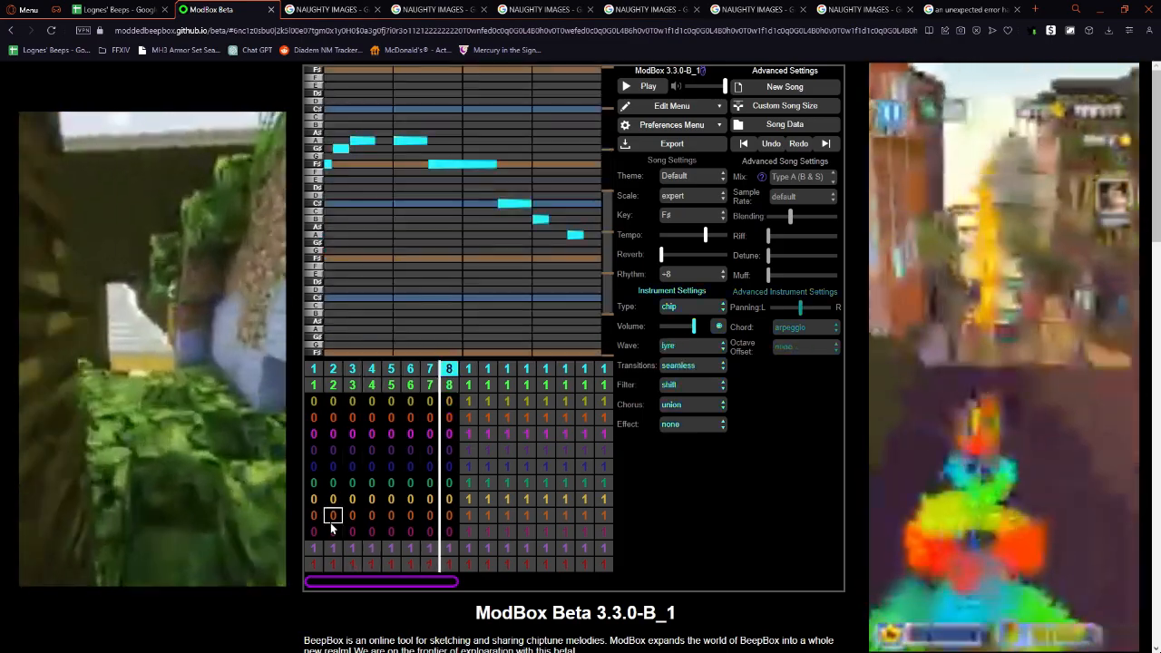
pyautogui.press('Down')
pyautogui.press('Down')
pyautogui.press('Down')
pyautogui.press('Down')
pyautogui.press('Down')
pyautogui.press('Left')
pyautogui.press('Left')
pyautogui.press('Up')
pyautogui.press('Left')
pyautogui.press('Left')
pyautogui.press('Left')
pyautogui.press('Left')
pyautogui.press('Left')
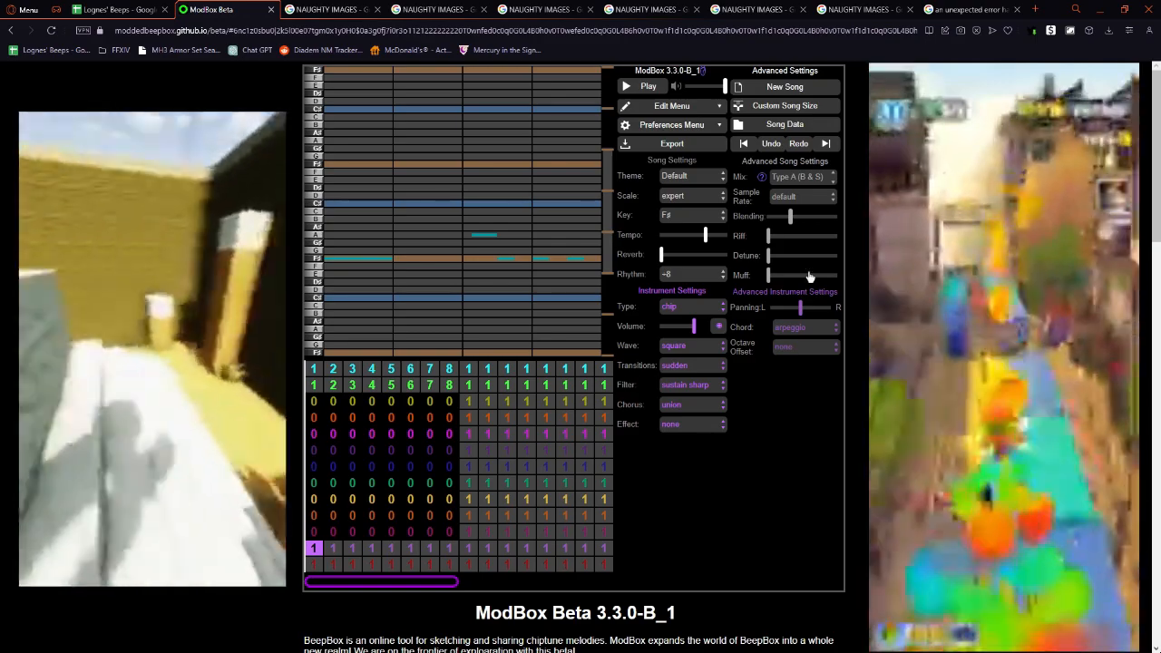
pyautogui.click(692, 307)
pyautogui.click(694, 331)
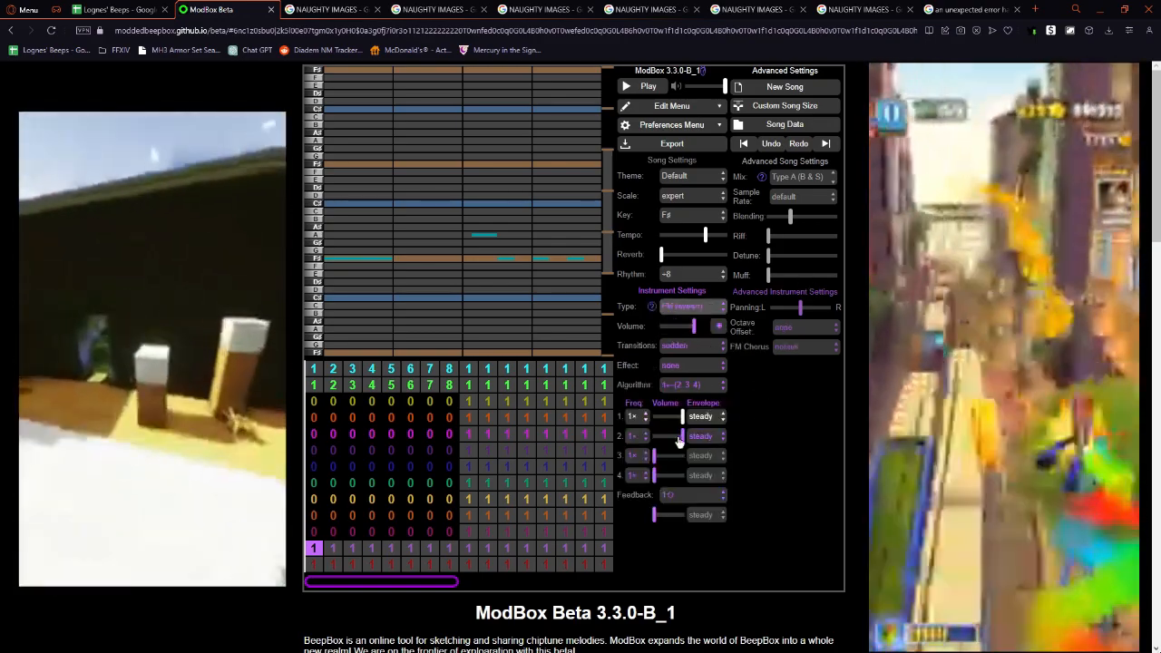
# Lower the second FM operator's volume to the minimum and set the first operator's envelope to punch.
pyautogui.moveTo(682, 435); pyautogui.dragTo(651, 418)
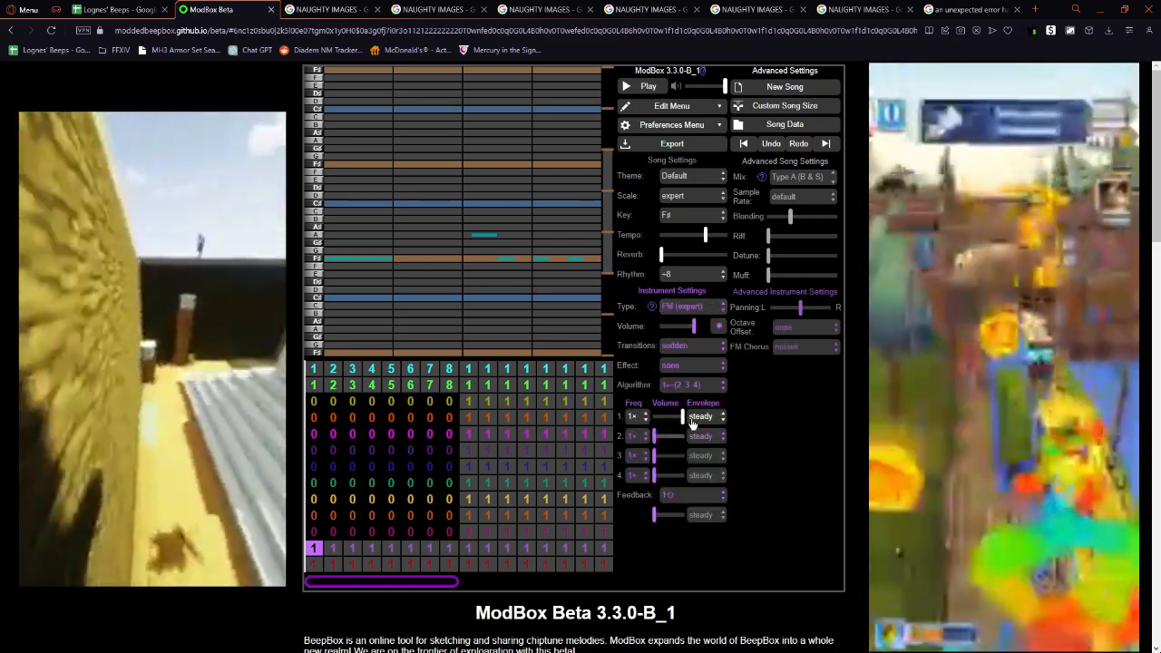
pyautogui.click(700, 416)
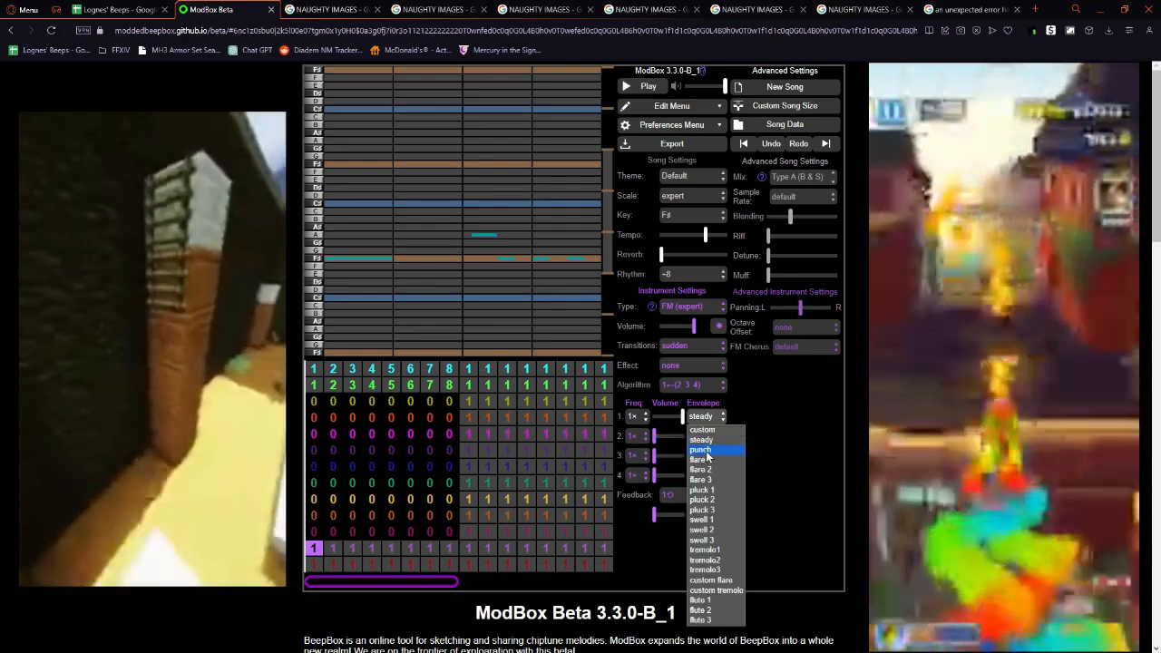
pyautogui.click(700, 442)
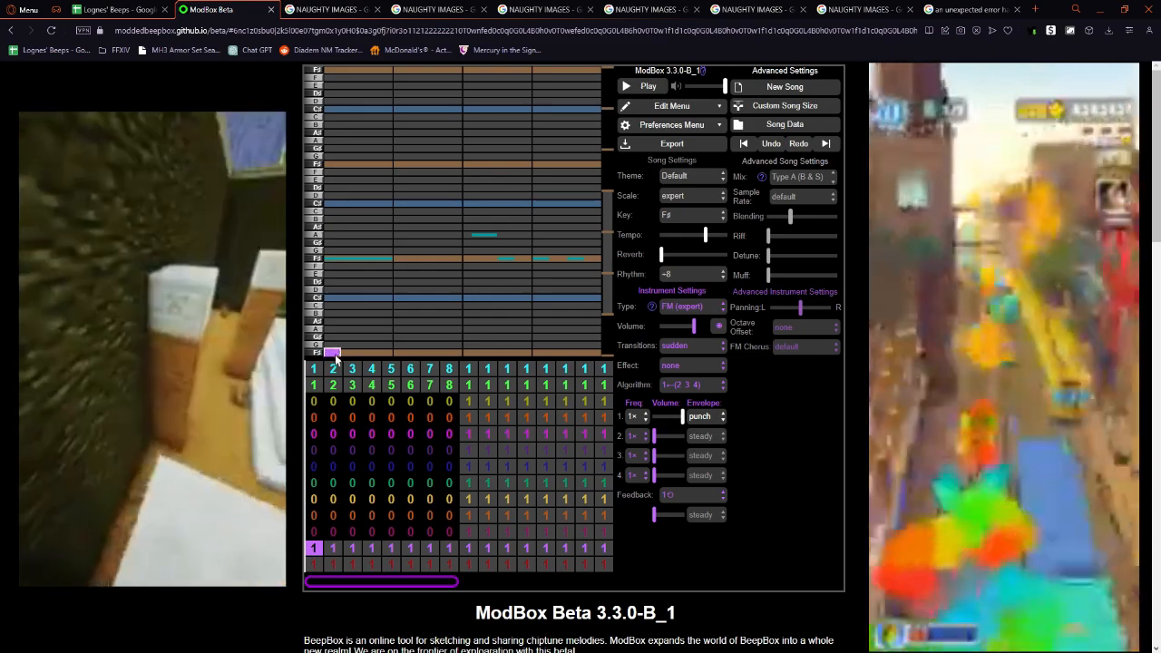
# Draw kick hits on beats 1 and 3 of the twelfth channel, each sliding steeply between the highest and lowest F♯, and play them back.
pyautogui.moveTo(332, 349); pyautogui.dragTo(317, 307)
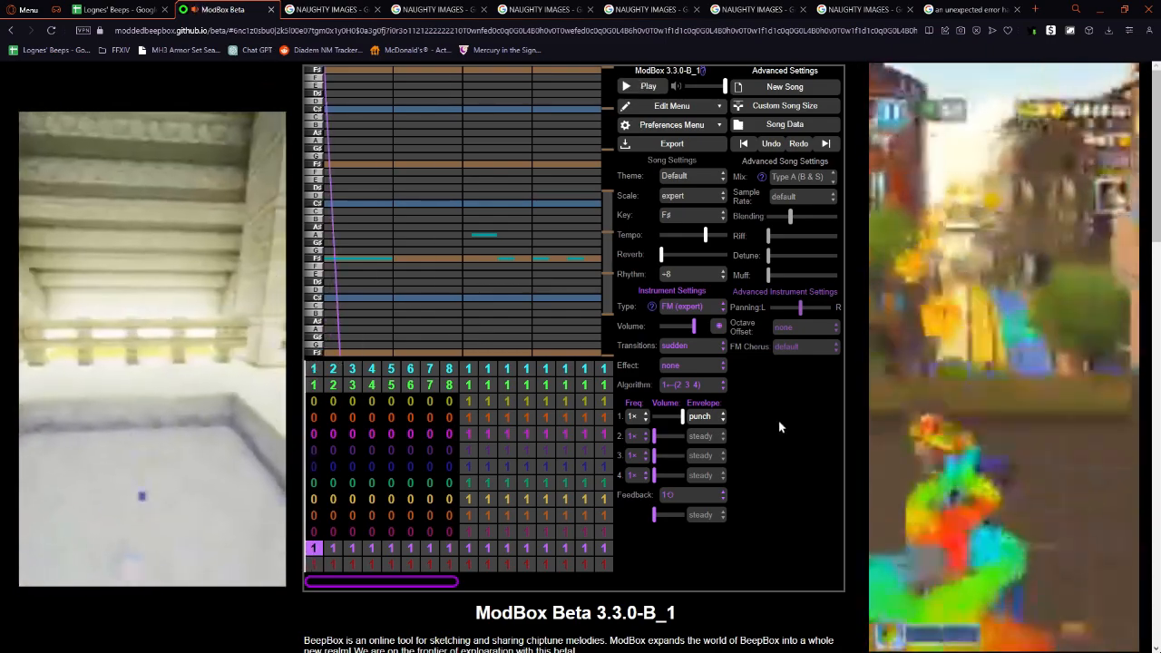
pyautogui.moveTo(475, 350); pyautogui.dragTo(468, 40)
pyautogui.press('space')
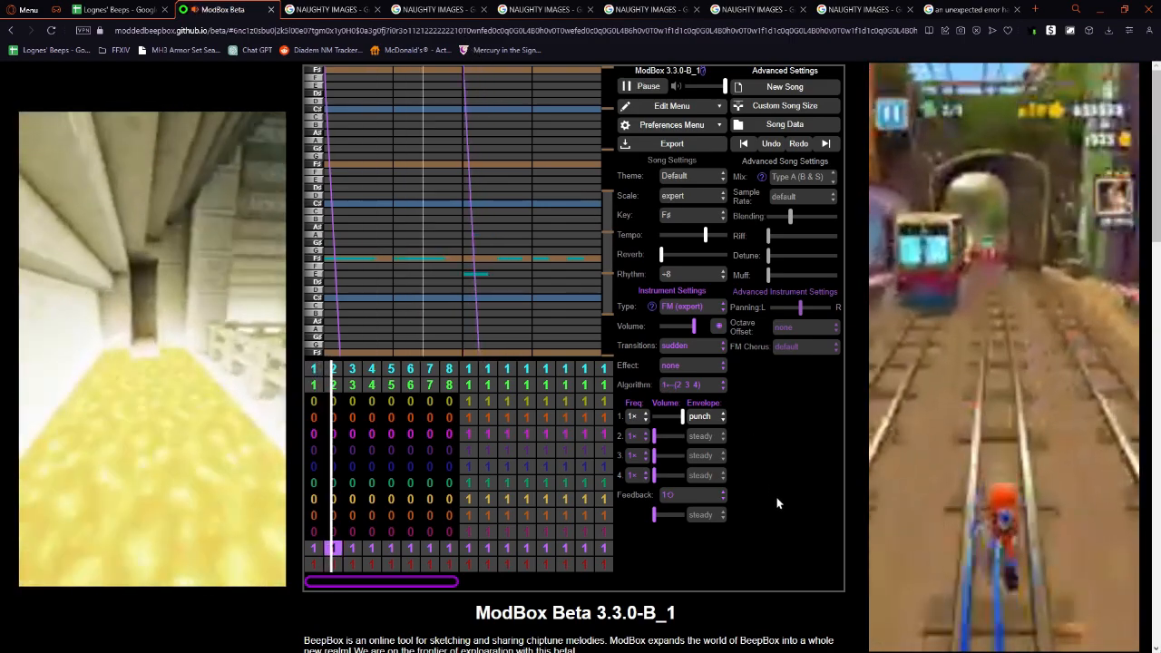
pyautogui.press('space')
# Set the noise channel's wave to retro and place a short hit on the top row at beat 1 of bar 1.
pyautogui.press('Down')
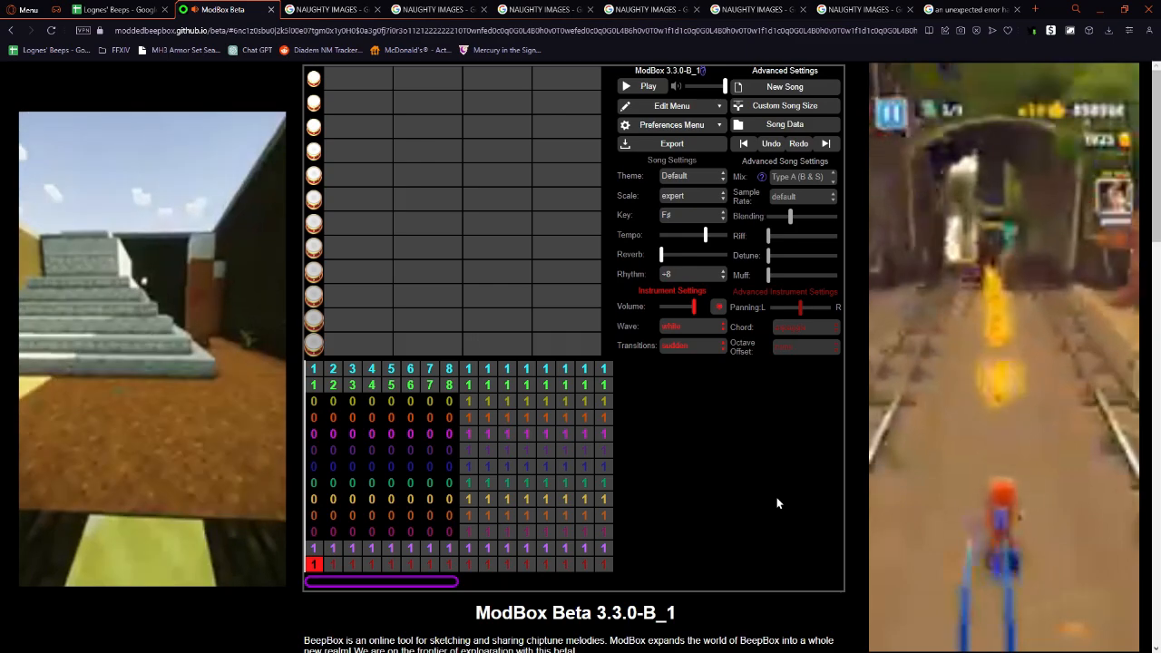
pyautogui.click(682, 326)
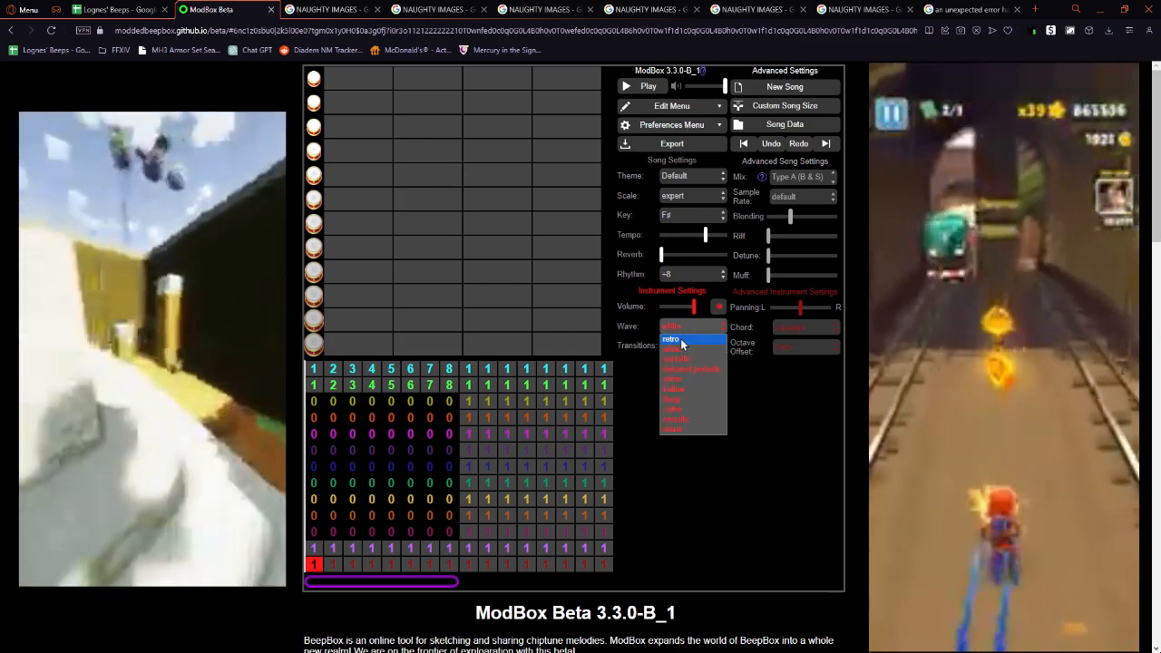
pyautogui.click(681, 341)
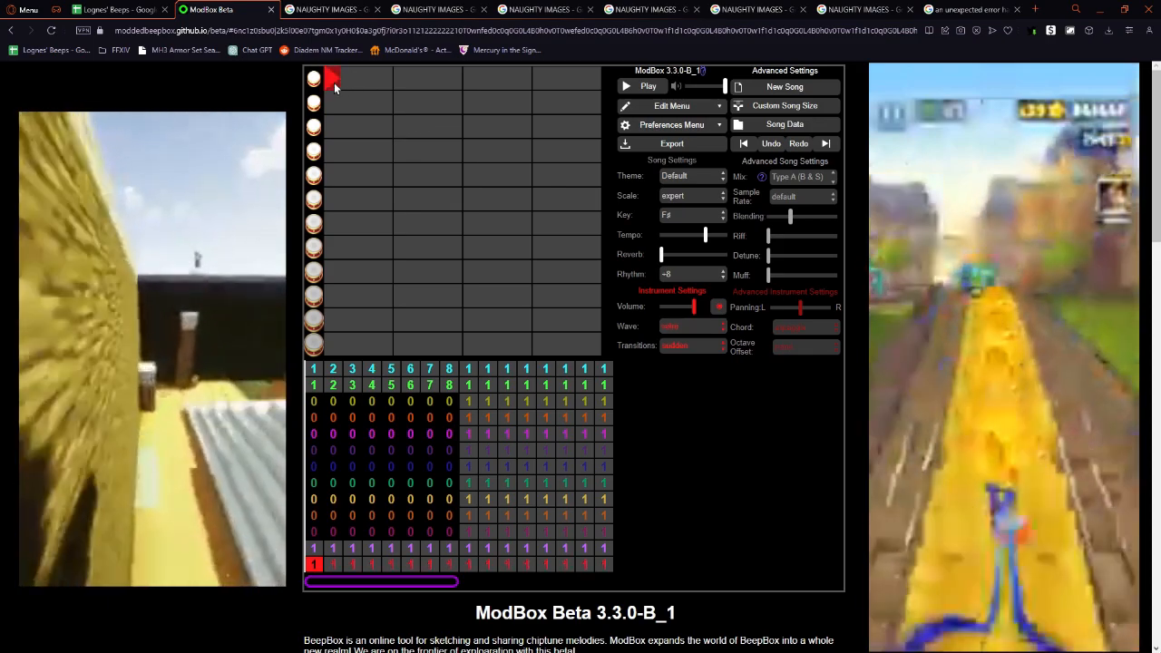
pyautogui.click(693, 328)
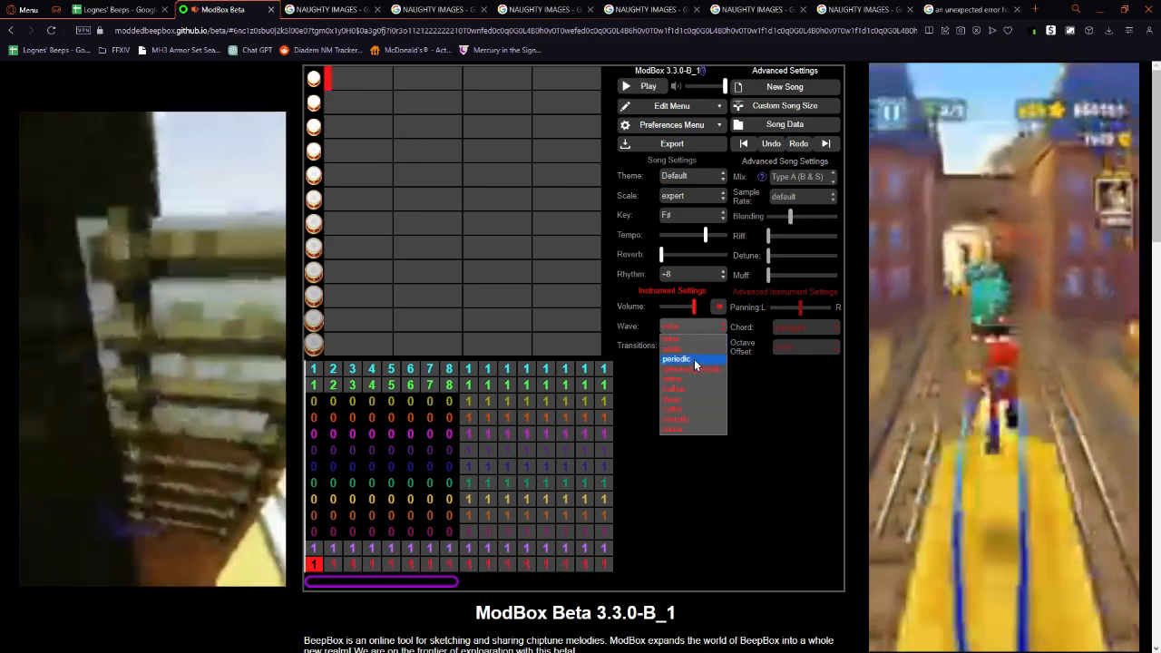
pyautogui.click(693, 327)
pyautogui.click(687, 340)
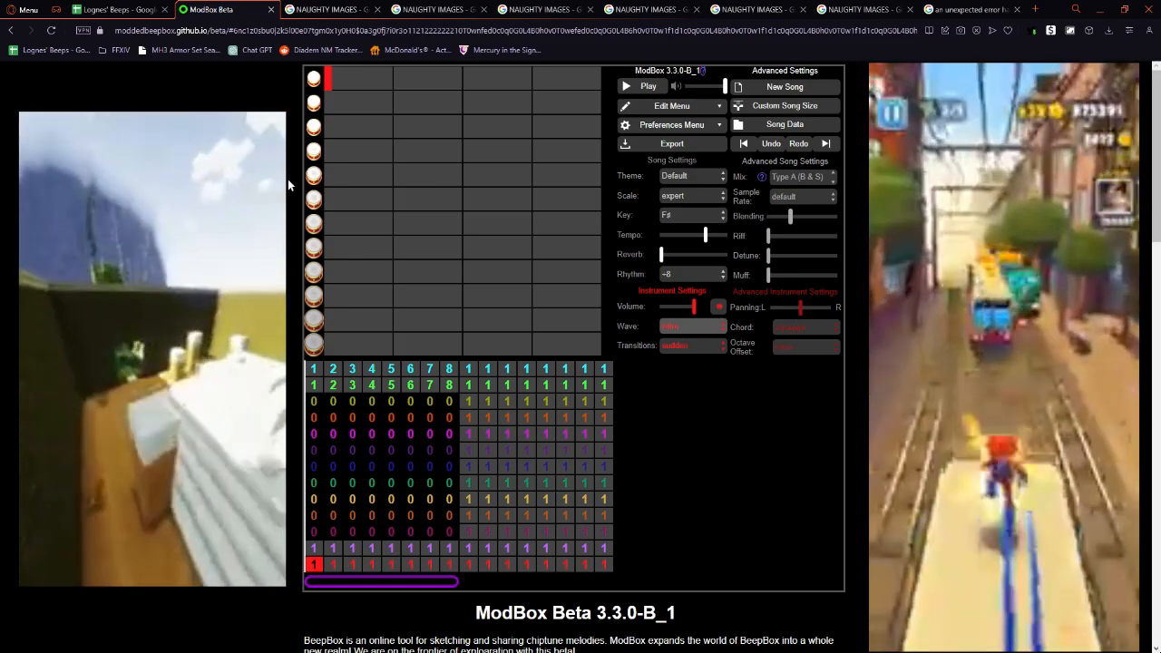
# Try a longer fading noise hit shifted five rows down from the top row.
pyautogui.click(689, 346)
pyautogui.click(678, 346)
pyautogui.press('-')
pyautogui.press('-')
pyautogui.press('-')
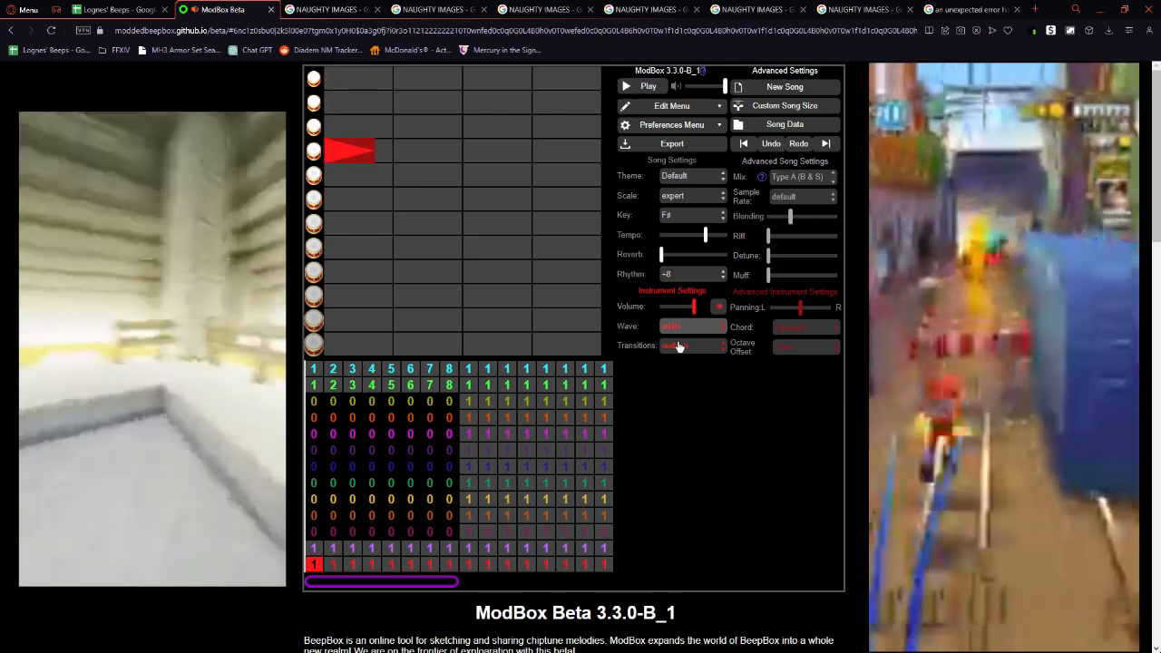
pyautogui.press('-')
pyautogui.press('-')
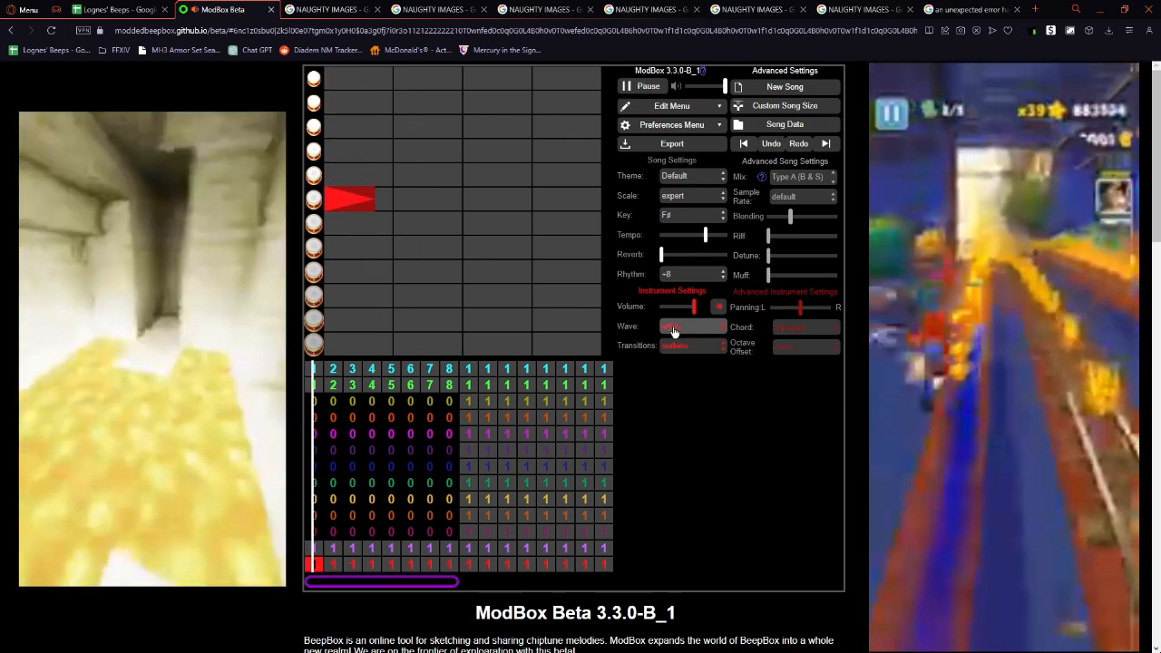
# Try the periodic wave for the noise channel and shift the hit back up five rows to the top.
pyautogui.click(673, 327)
pyautogui.click(679, 338)
pyautogui.click(699, 330)
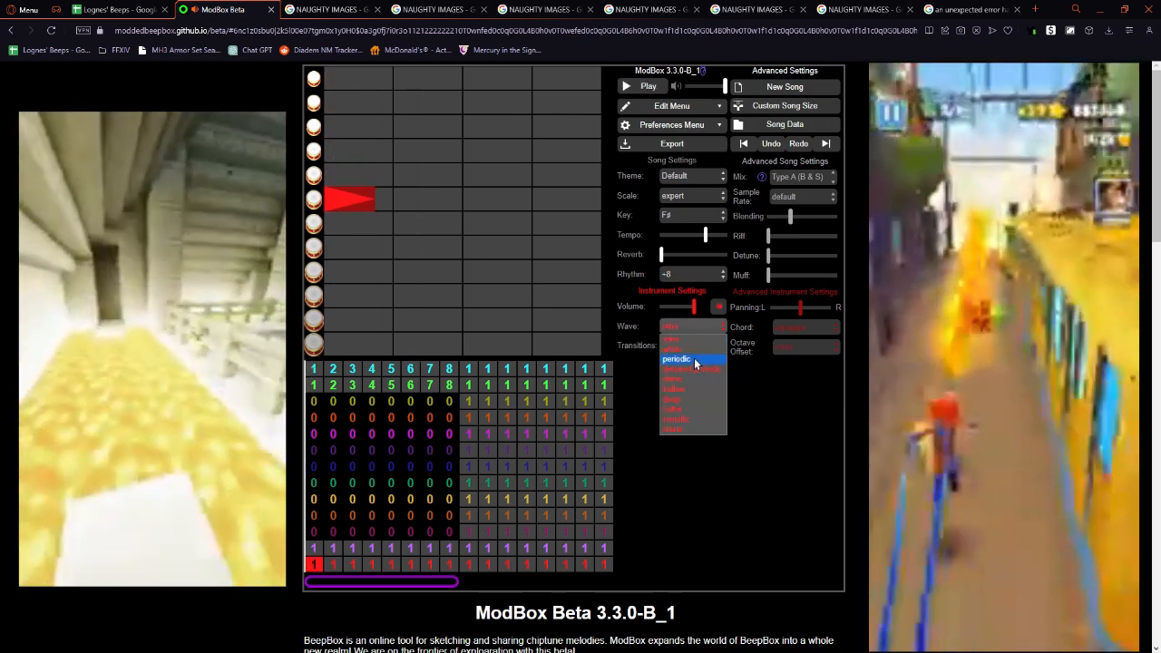
pyautogui.click(693, 358)
pyautogui.press('=')
pyautogui.press('=')
pyautogui.press('=')
pyautogui.press('=')
pyautogui.press('=')
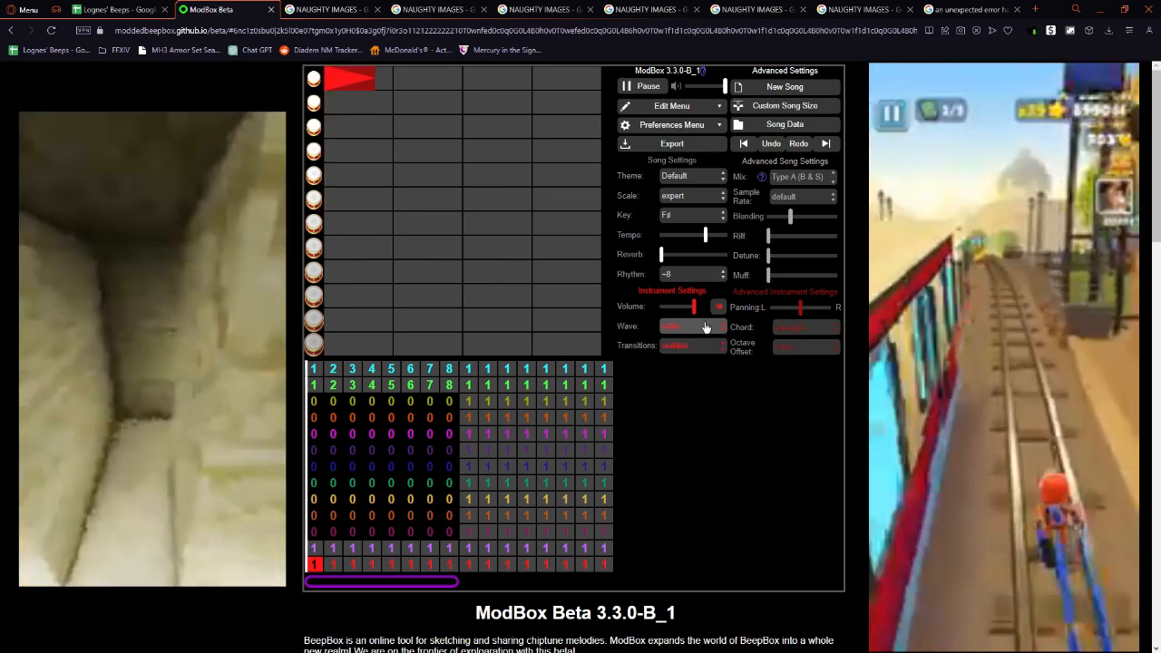
# Set the noise channel's wave to retro and shorten the top-row hit to a thin slice at the start of the bar.
pyautogui.click(698, 326)
pyautogui.click(700, 430)
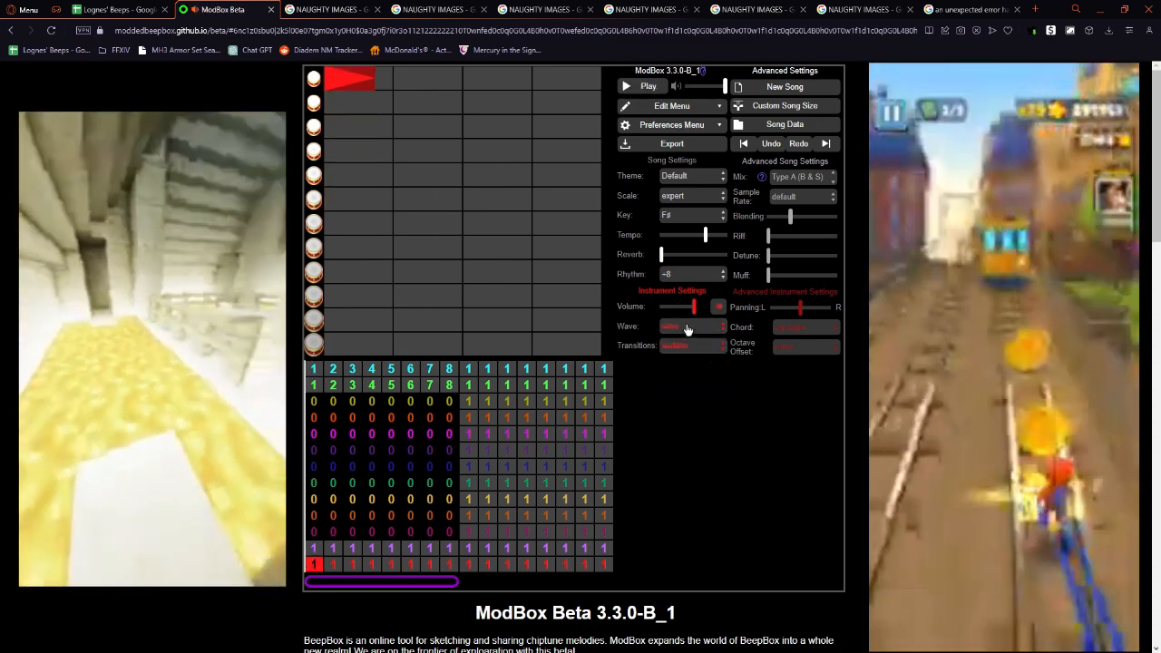
pyautogui.moveTo(345, 88); pyautogui.dragTo(329, 92)
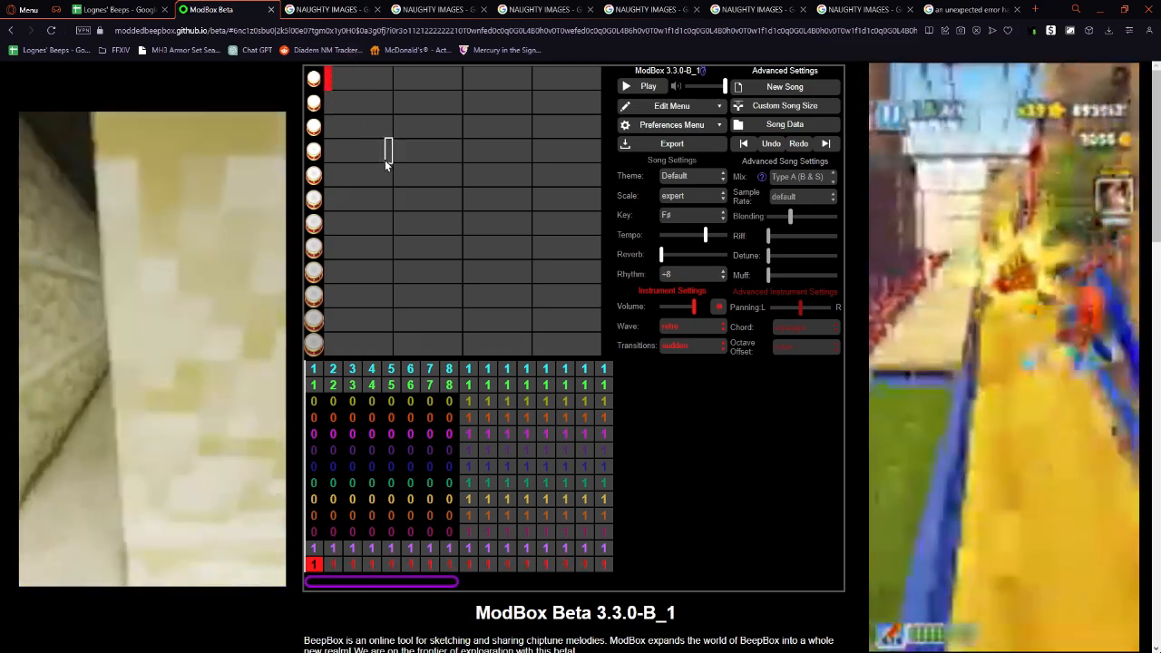
pyautogui.hotkey('ctrl', 'z')
# Play back the song while inspecting the FM drum and noise percussion channels across the first eight bars.
pyautogui.press('Up')
pyautogui.press('Up')
pyautogui.press('Up')
pyautogui.press('Up')
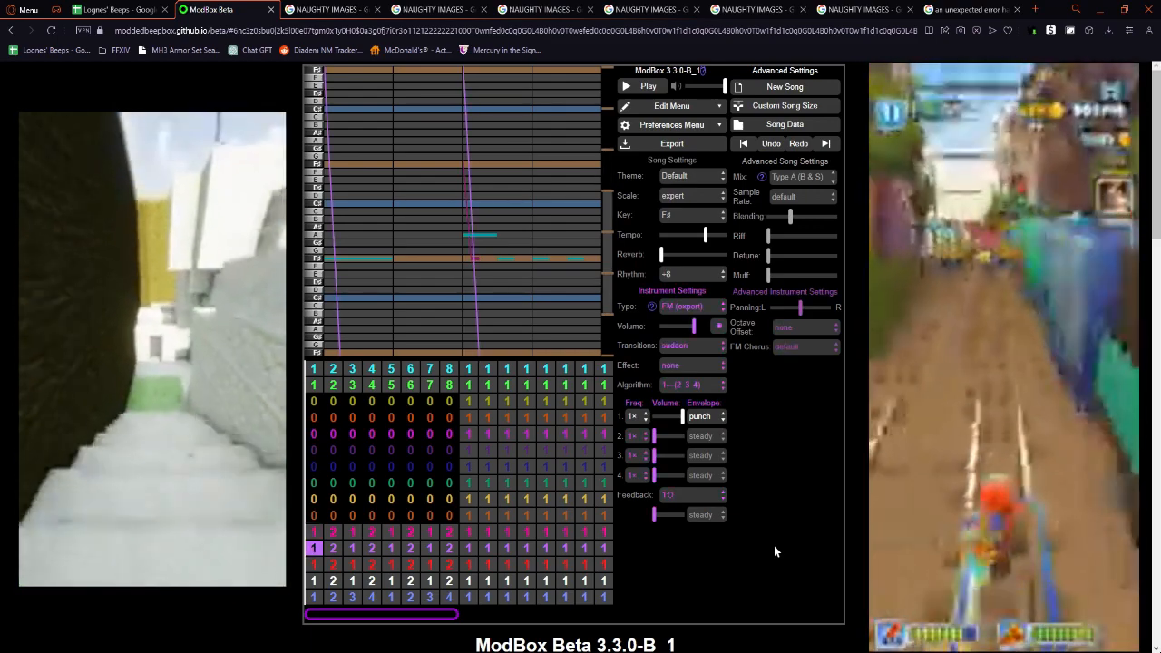
pyautogui.press('Up')
pyautogui.press('space')
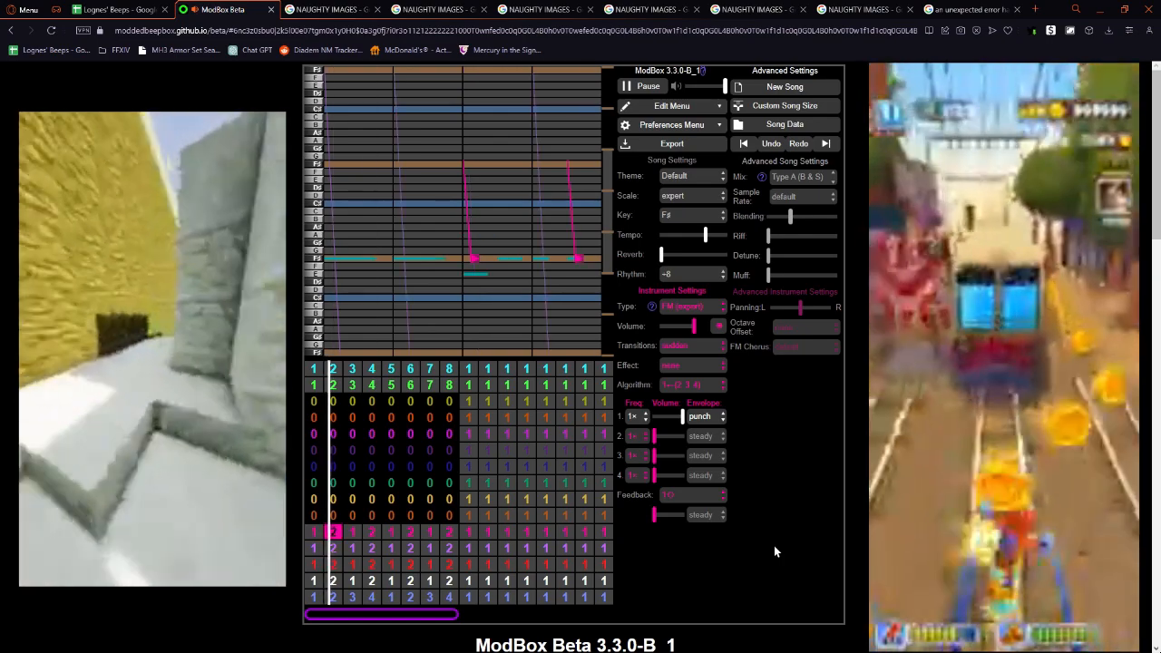
pyautogui.press('Down')
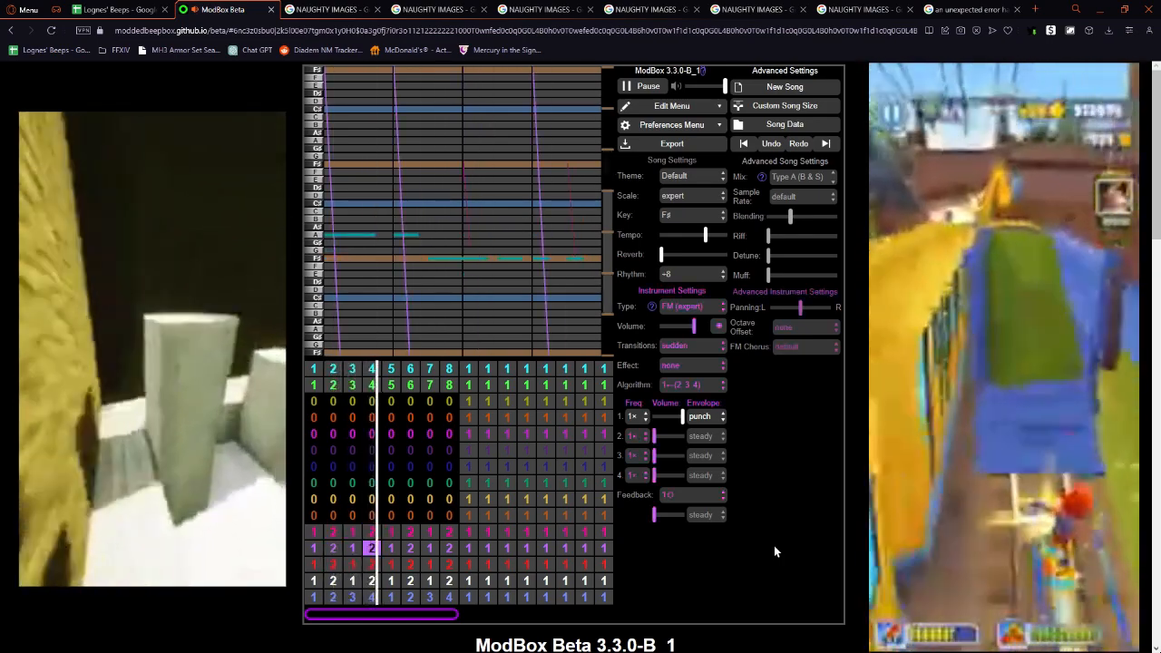
pyautogui.press('Down')
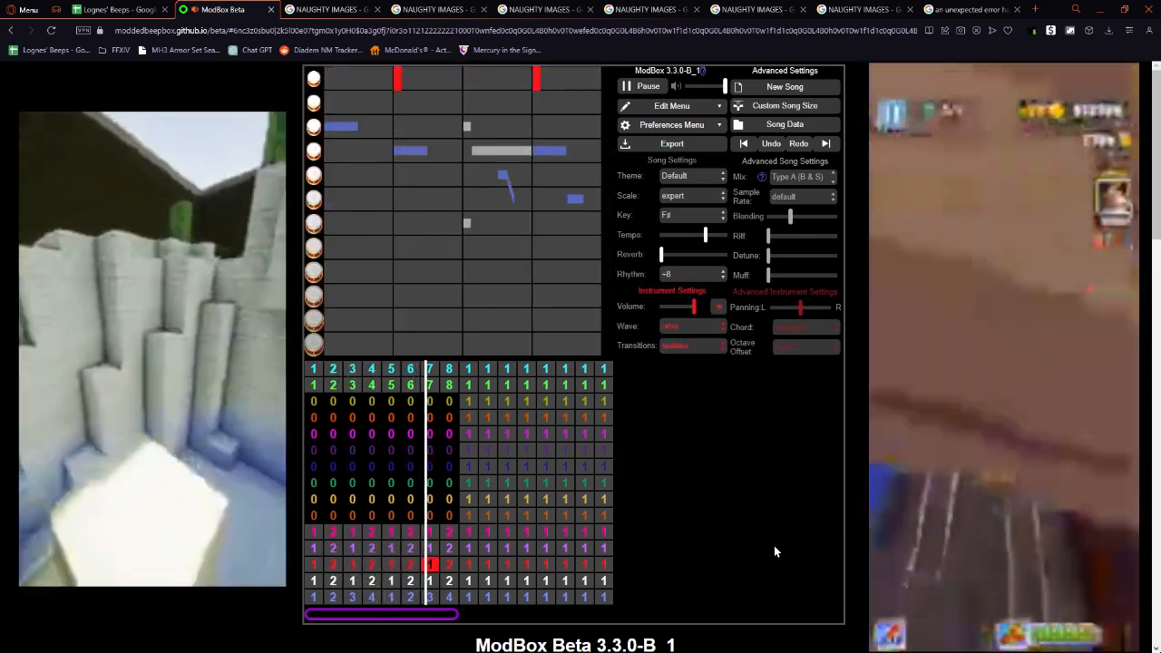
pyautogui.press('Down')
pyautogui.press('space')
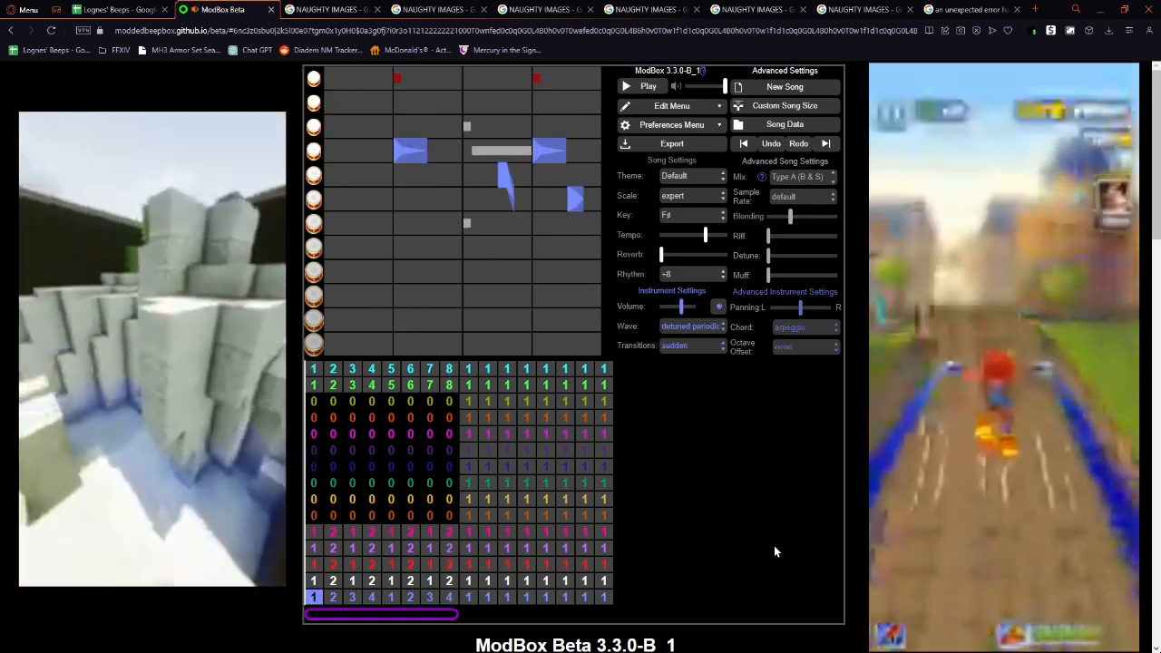
# Examine the bar 1 patterns of the two FM drum channels and the white retro noise channel.
pyautogui.press('Up')
pyautogui.press('Up')
pyautogui.press('Up')
pyautogui.press('Up')
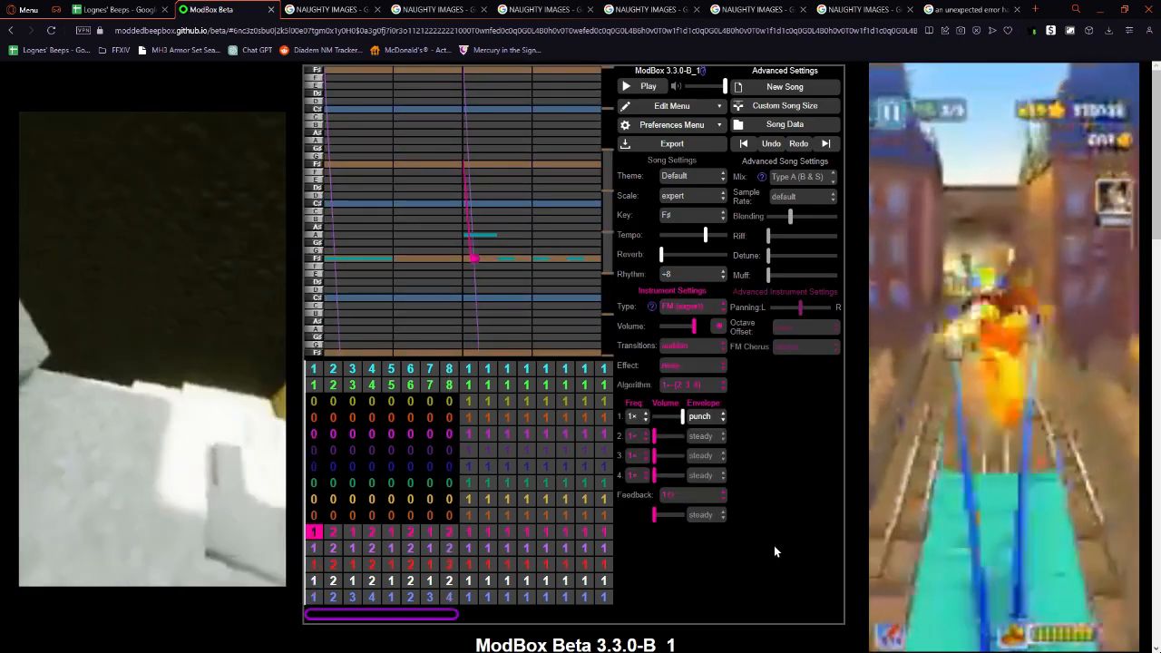
pyautogui.press('Down')
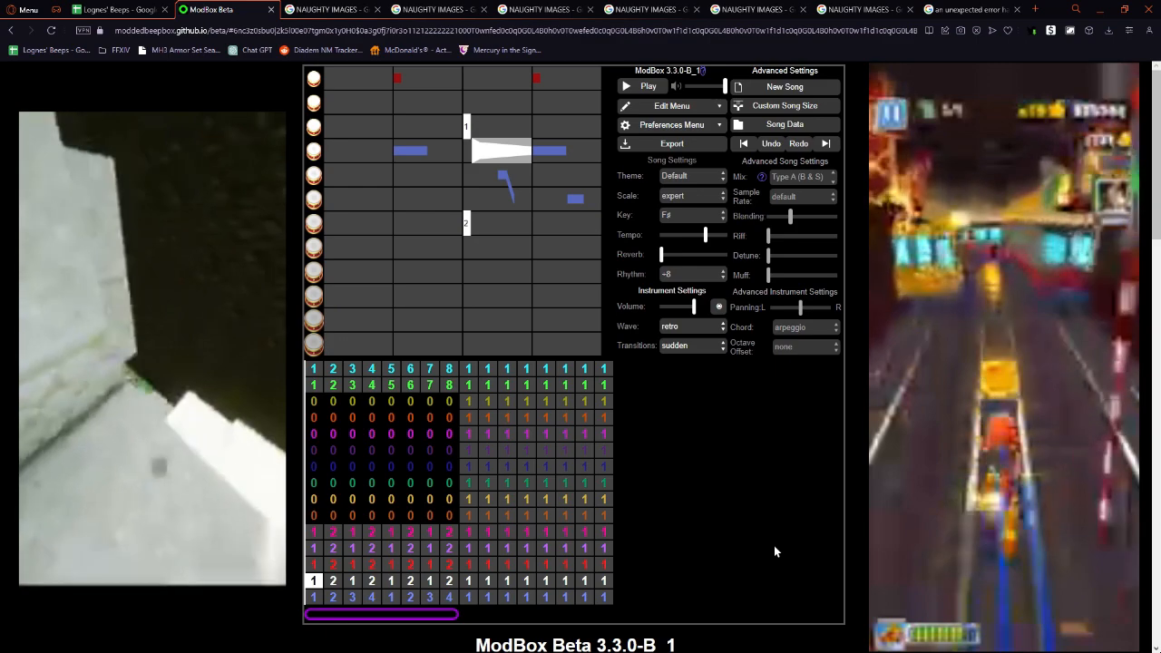
pyautogui.press('Up')
pyautogui.press('Down')
pyautogui.press('Down')
pyautogui.press('Down')
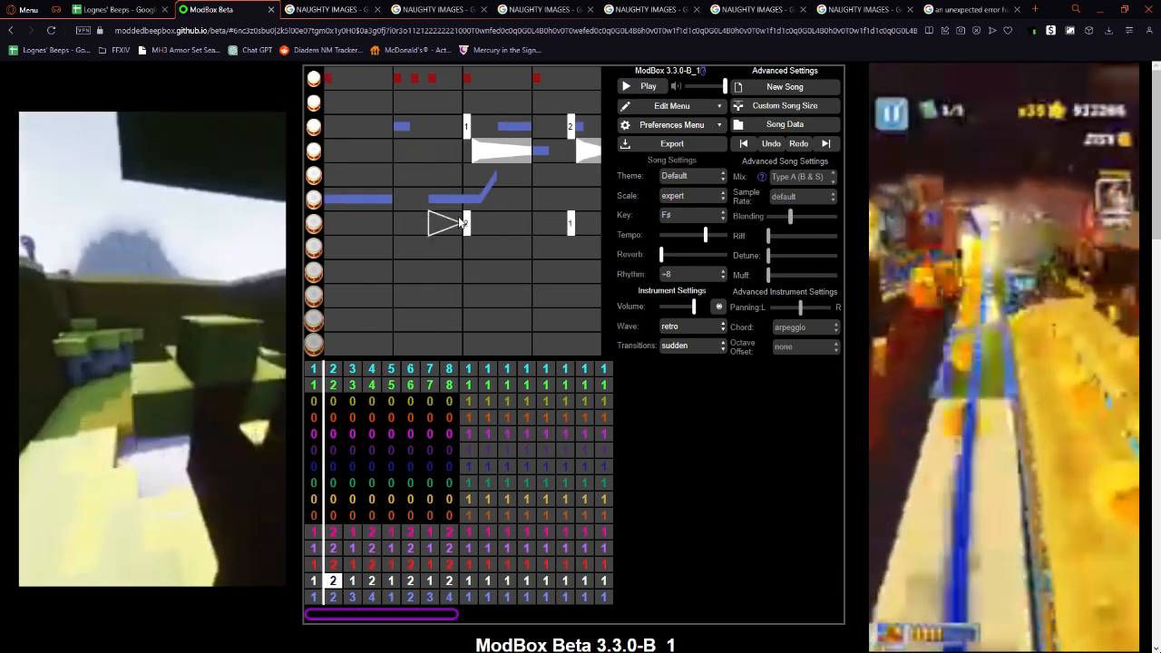
# Compare the percussion channels one by one in bars 1 and 2 to see how the drum layers line up.
pyautogui.press('Up')
pyautogui.press('Up')
pyautogui.press('Up')
pyautogui.press('Down')
pyautogui.press('Down')
pyautogui.press('Down')
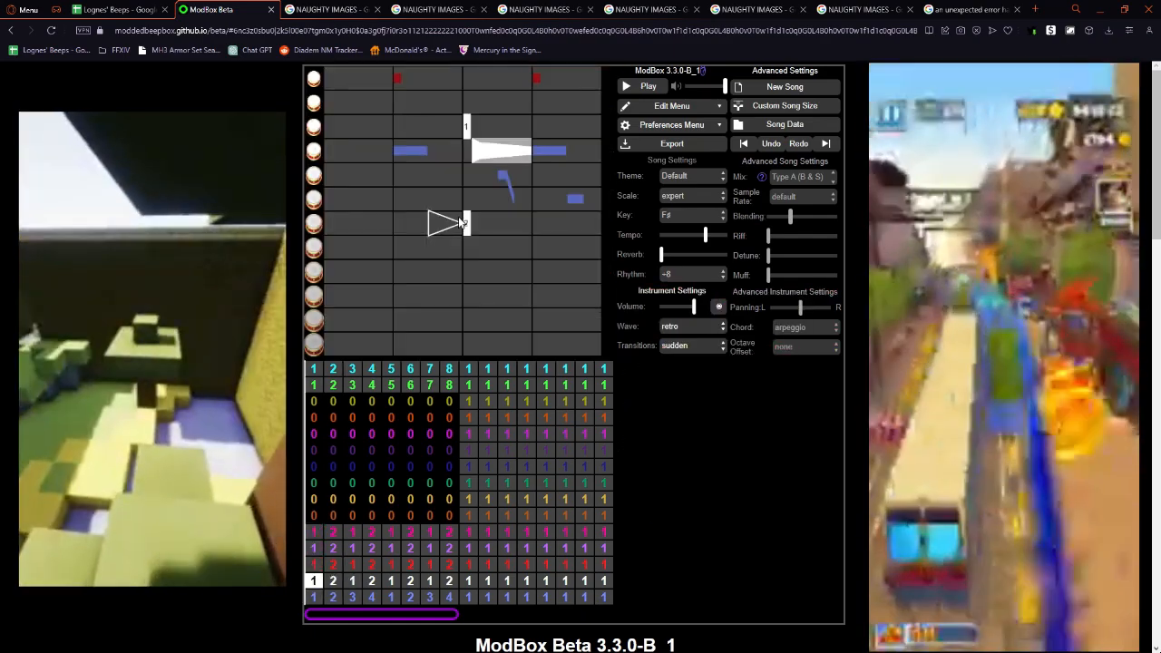
pyautogui.press('Up')
pyautogui.press('Up')
pyautogui.press('Up')
pyautogui.press('Down')
pyautogui.press('Down')
pyautogui.press('Down')
pyautogui.press('Up')
pyautogui.press('Up')
pyautogui.press('Up')
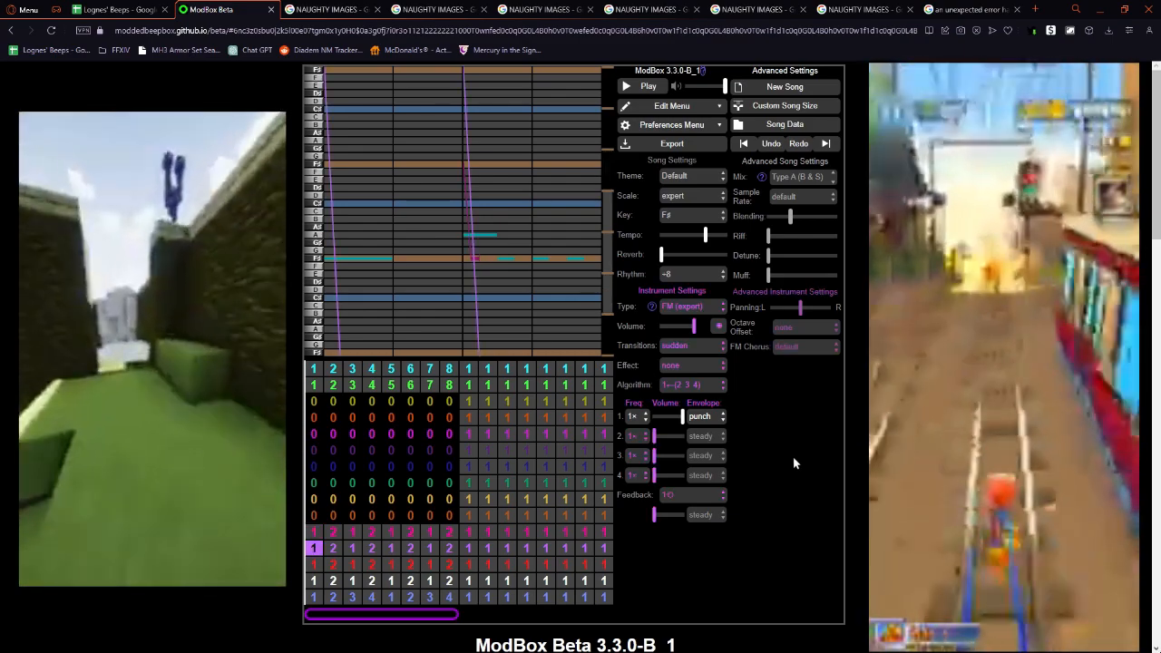
# Examine the red retro noise channel's short top-row hits in bars 1 and 2.
pyautogui.press('Down')
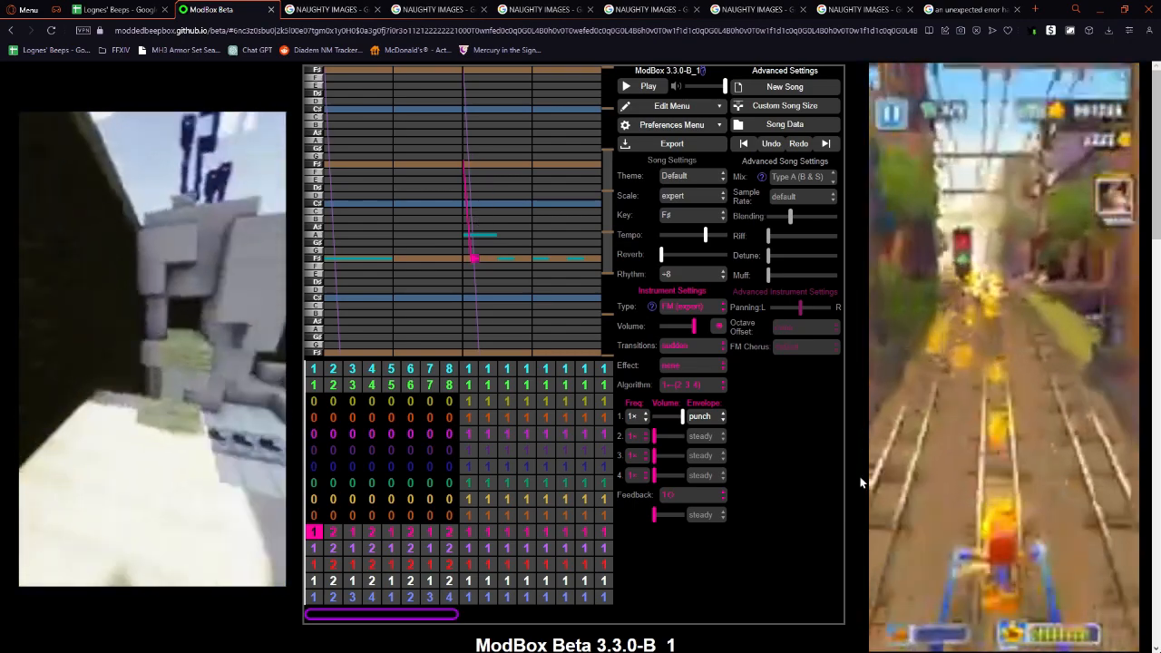
pyautogui.press('Down')
pyautogui.press('Down')
pyautogui.press('Right')
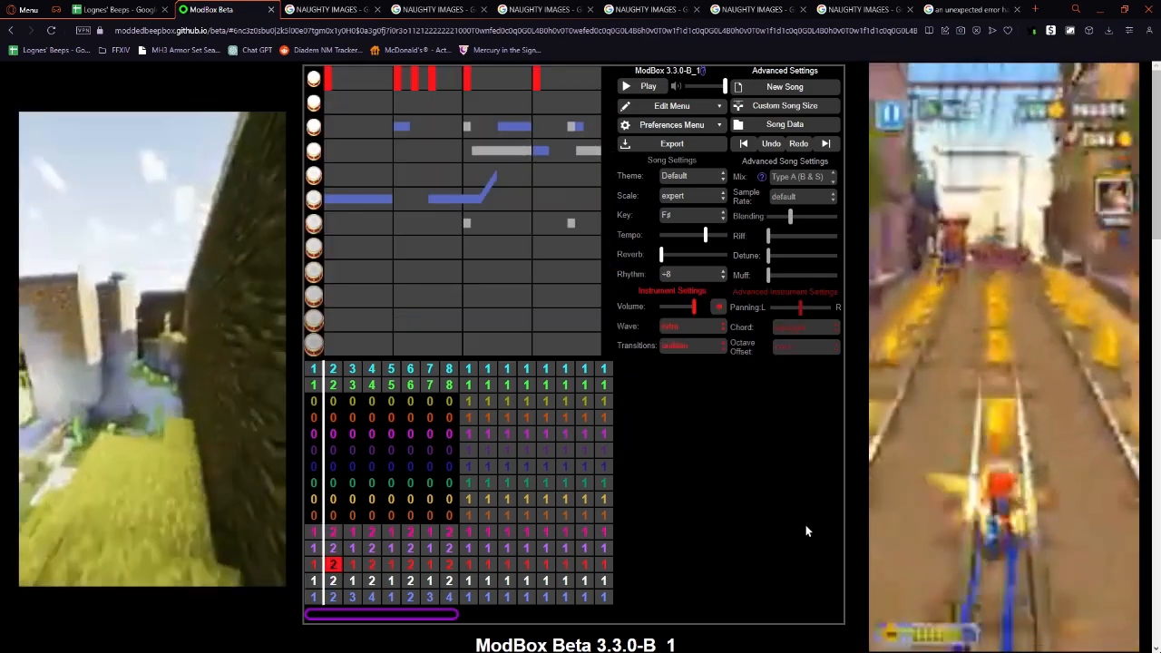
pyautogui.press('Down')
pyautogui.press('Up')
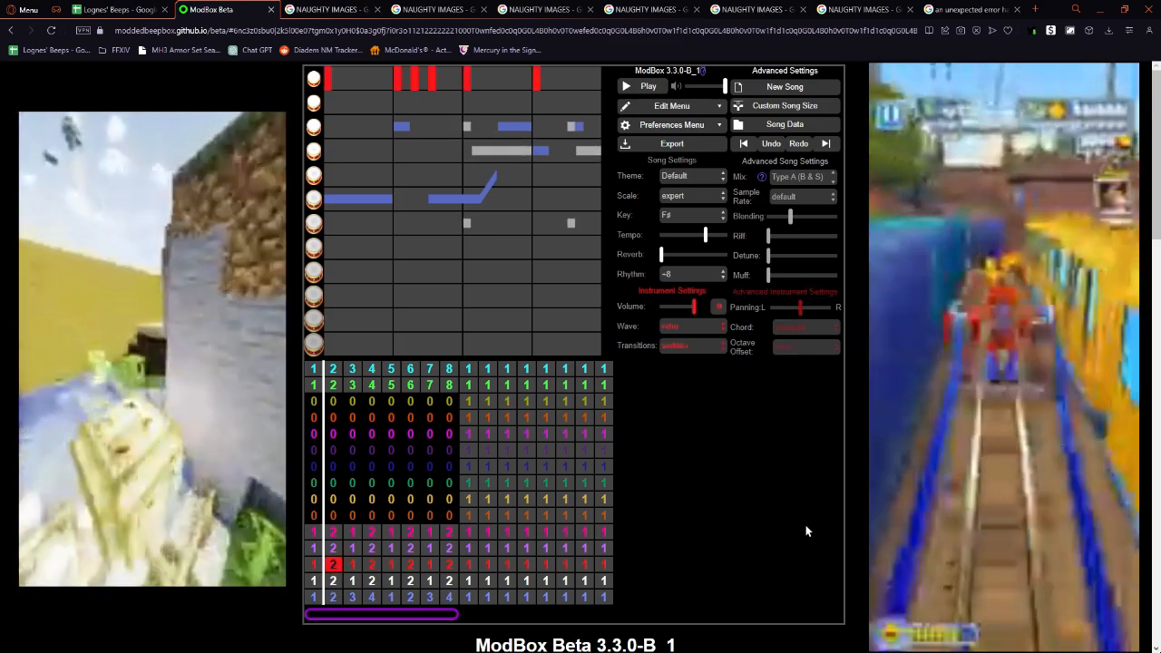
pyautogui.press('Left')
pyautogui.press('space')
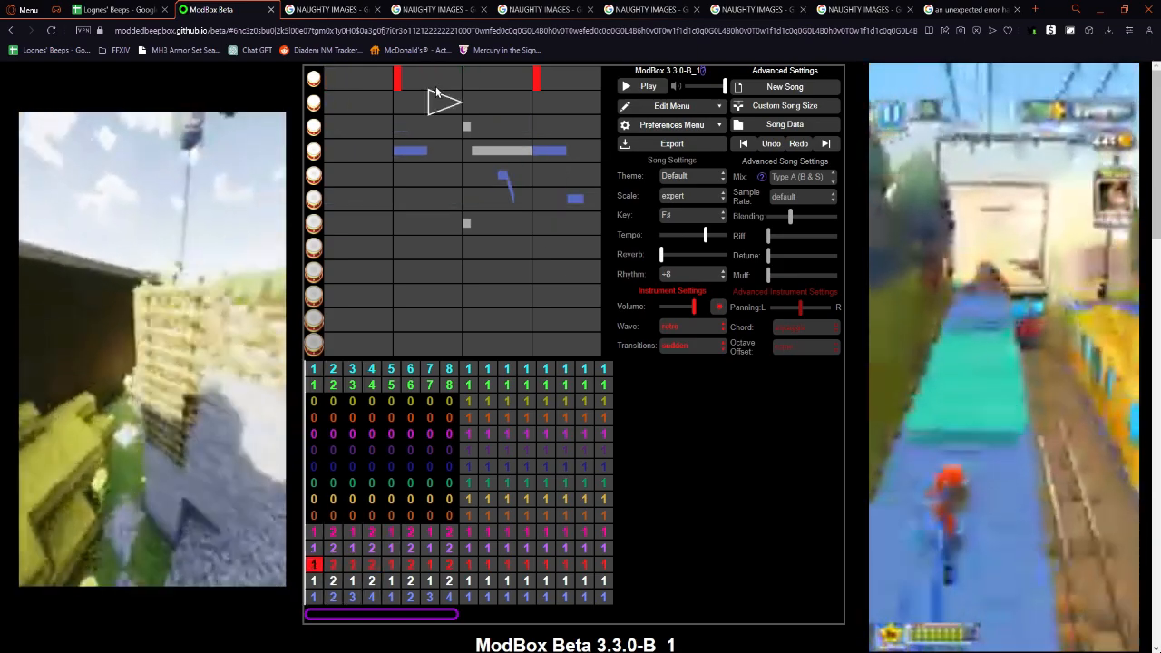
# Try fading noise tails after the red channel's top-row hits on beats 2 and 4 of bar 1.
pyautogui.moveTo(426, 85); pyautogui.dragTo(450, 81)
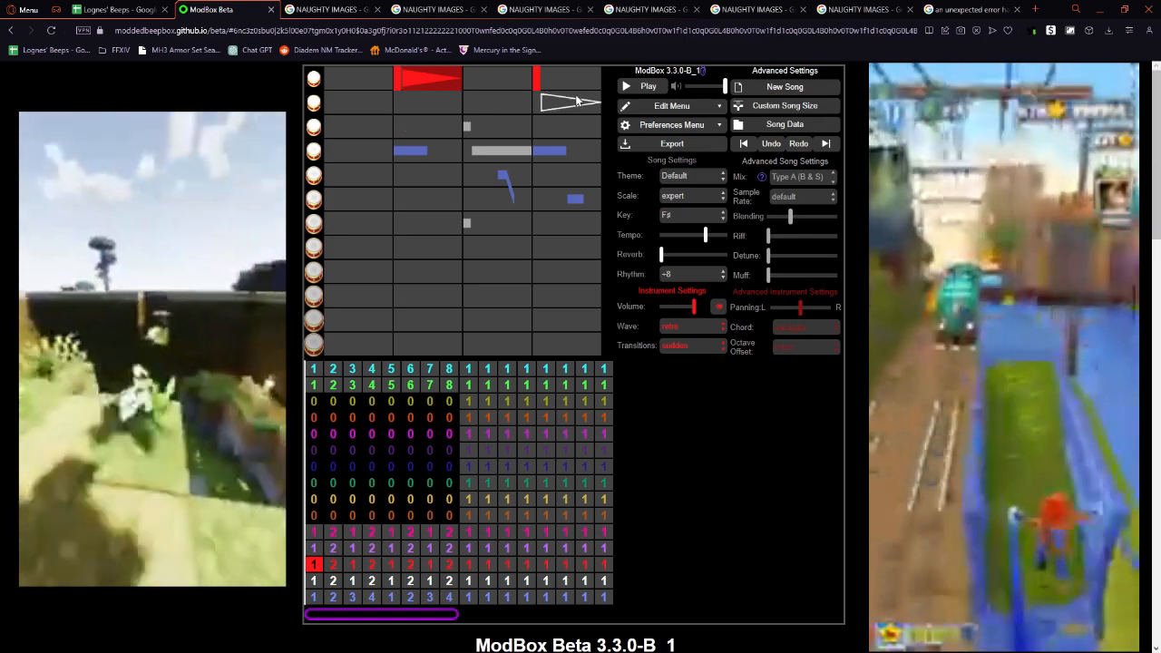
pyautogui.press('space')
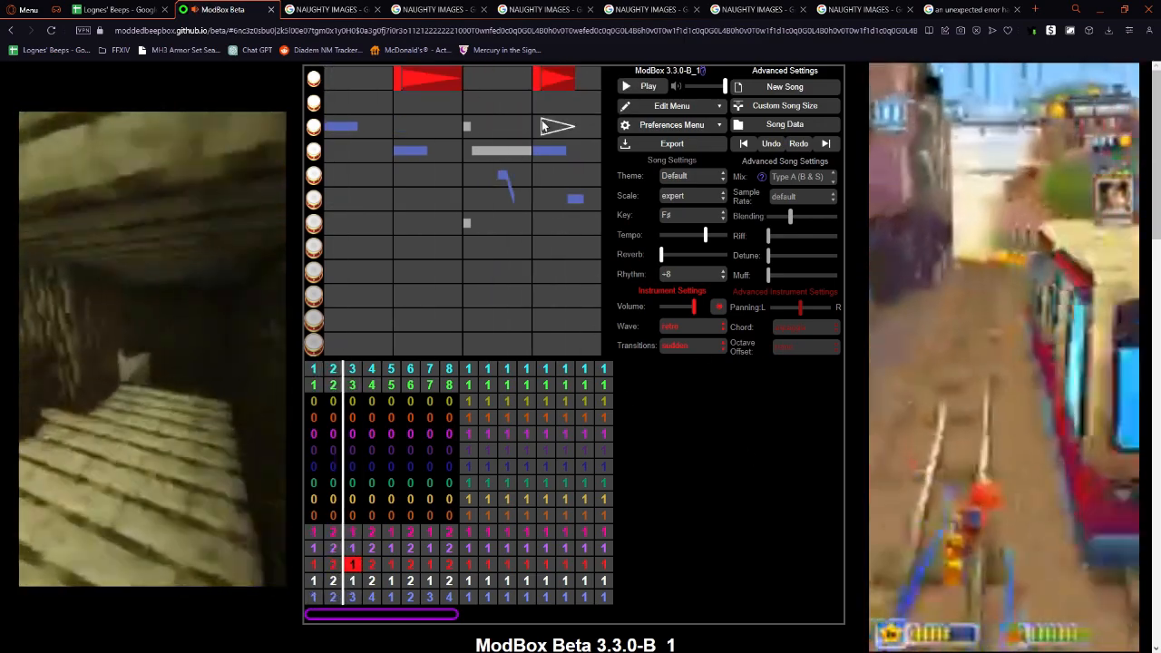
pyautogui.click(548, 81)
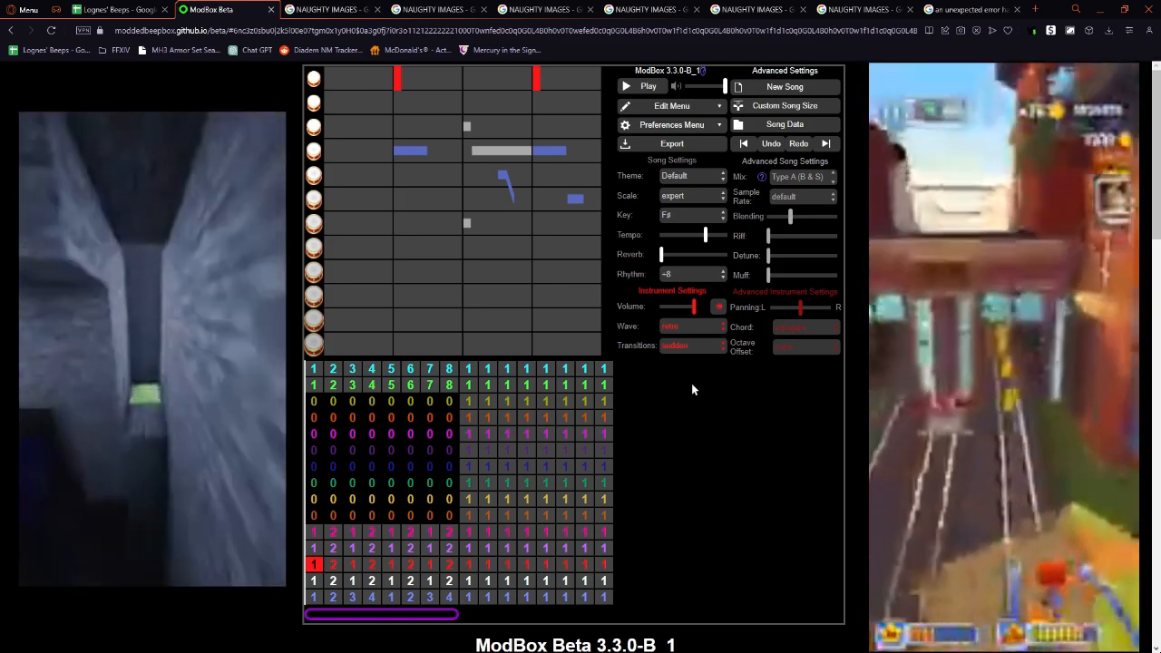
# Compare the pitch-dropping notes of the two FM drum channels in bar 2 with the noise channels.
pyautogui.press('Up')
pyautogui.press('Right')
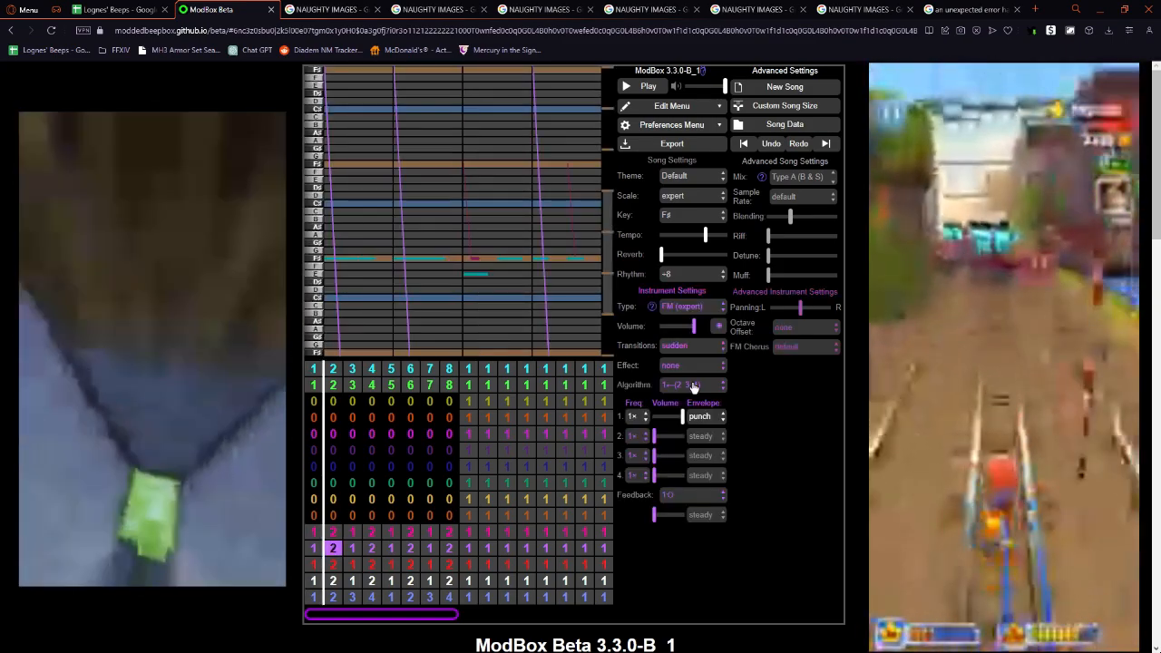
pyautogui.press('Down')
pyautogui.press('Down')
pyautogui.press('Down')
pyautogui.press('Left')
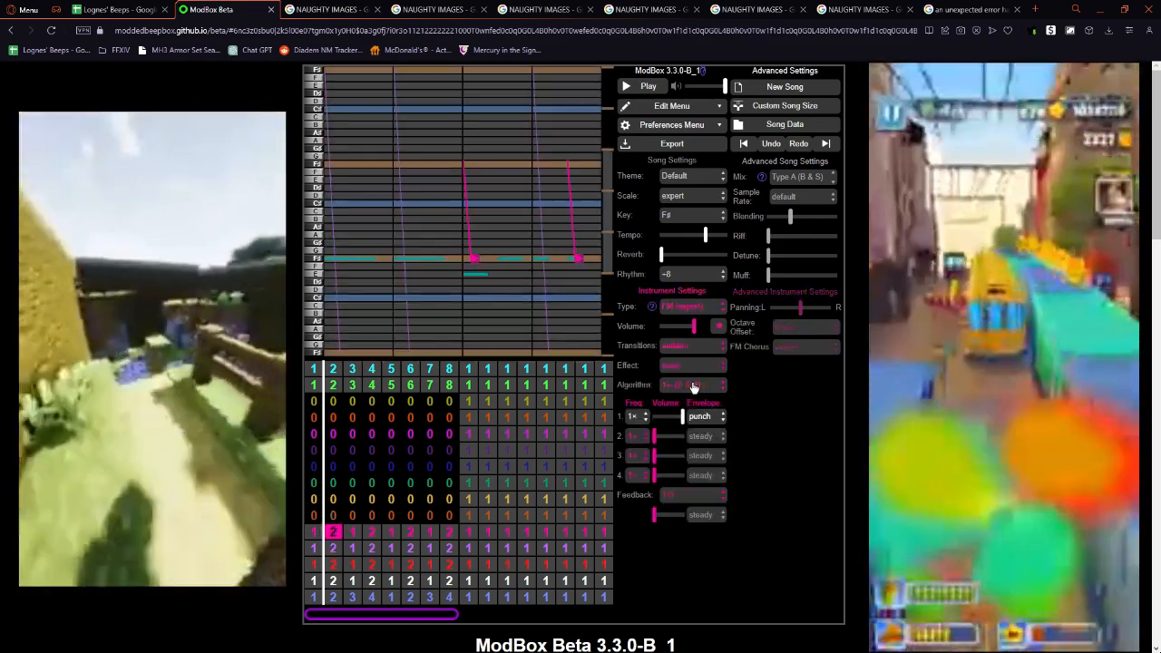
pyautogui.press('Up')
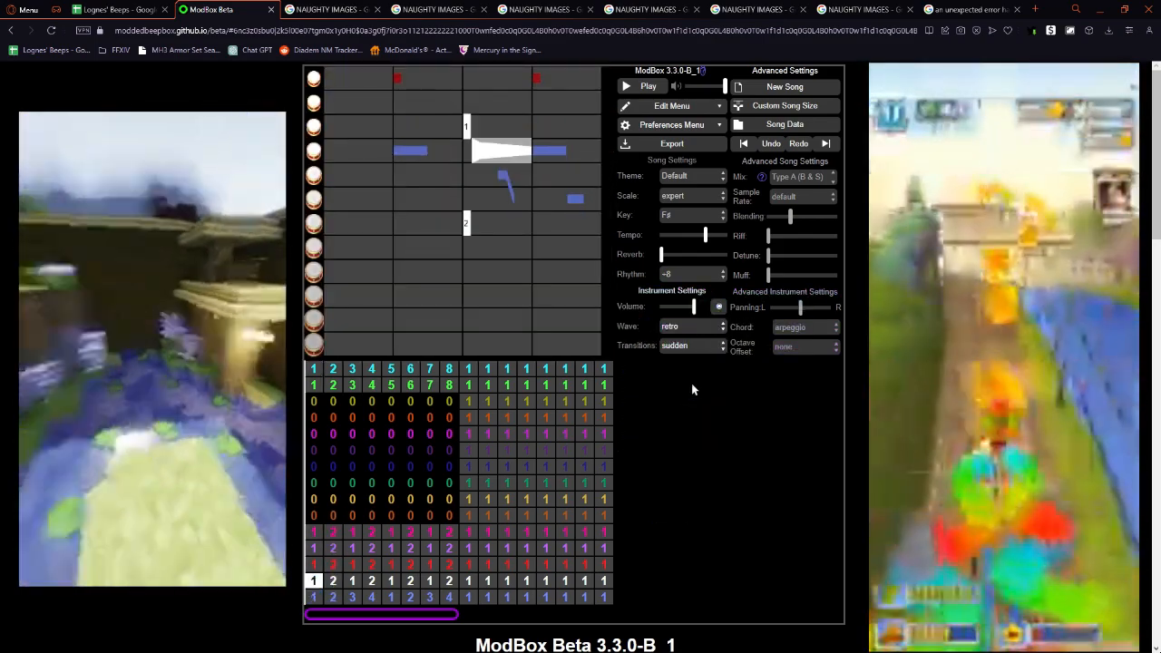
# Examine the detuned periodic noise channel's patterns through bar 6 and its available wave options.
pyautogui.press('Down')
pyautogui.press('Right')
pyautogui.press('Right')
pyautogui.press('Right')
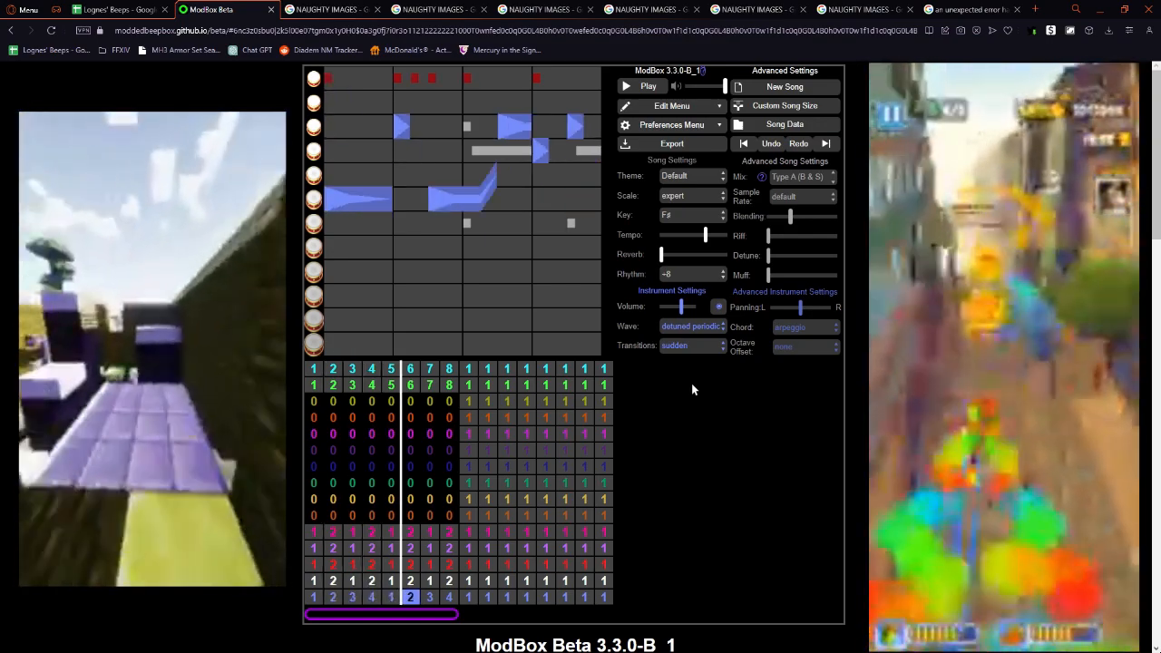
pyautogui.press('Left')
pyautogui.press('Left')
pyautogui.press('Left')
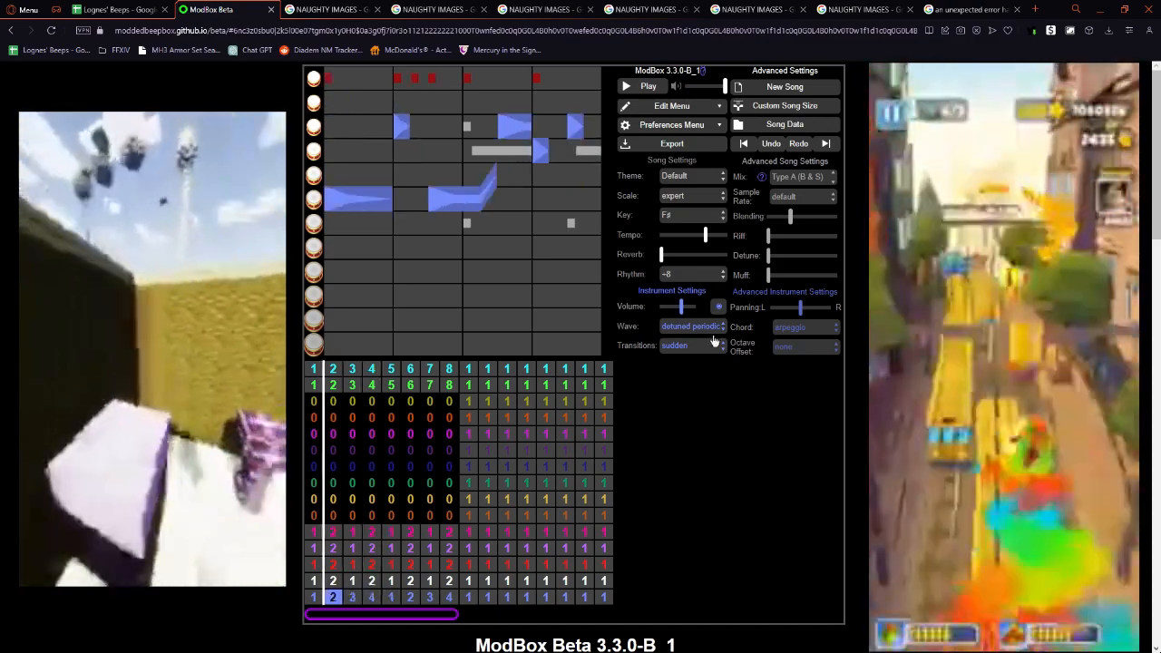
pyautogui.click(705, 327)
pyautogui.click(709, 335)
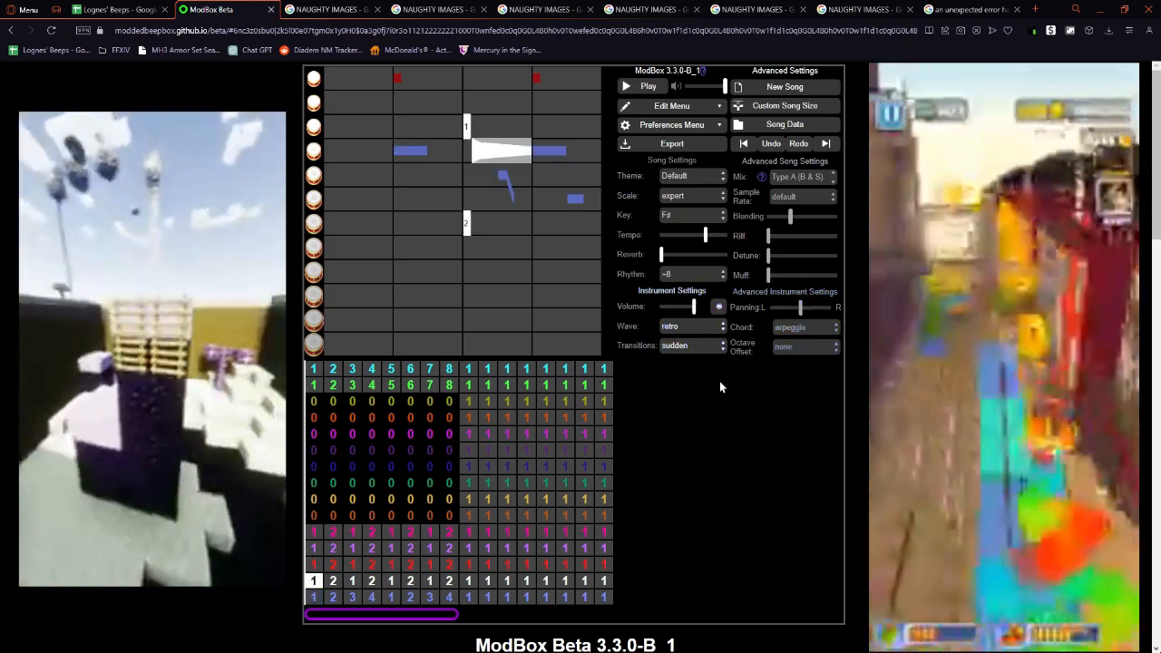
# Play the song up to bar 4 and inspect the FM drum and noise patterns used there.
pyautogui.press('space')
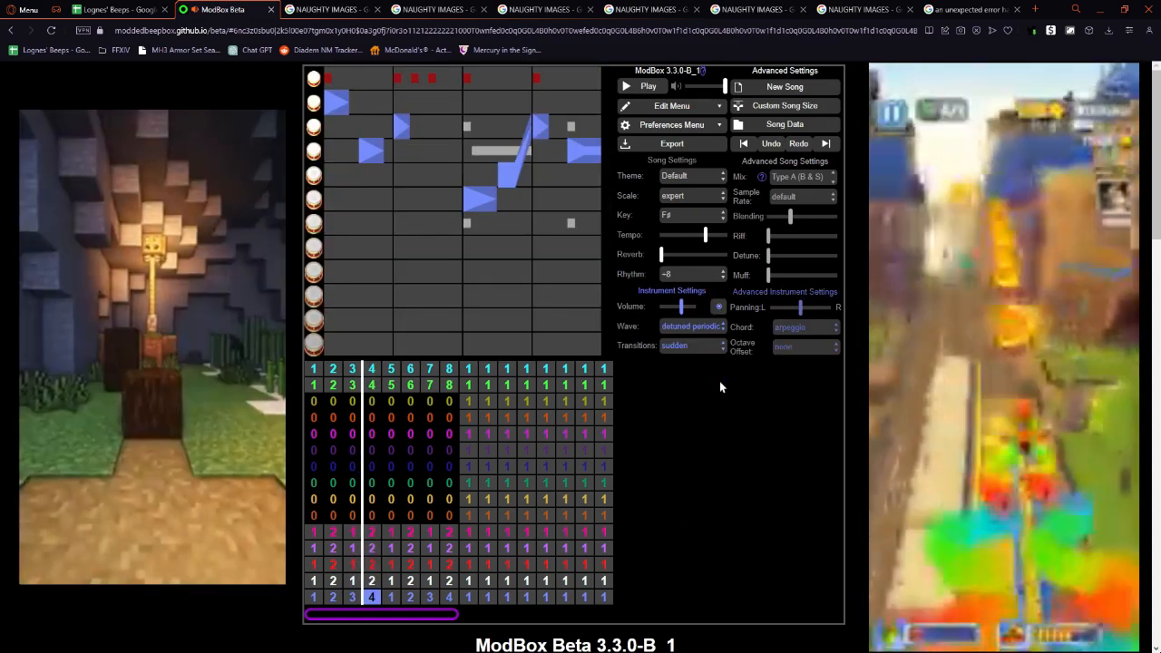
pyautogui.press('space')
pyautogui.press('Up')
pyautogui.press('Up')
pyautogui.press('Up')
pyautogui.press('Up')
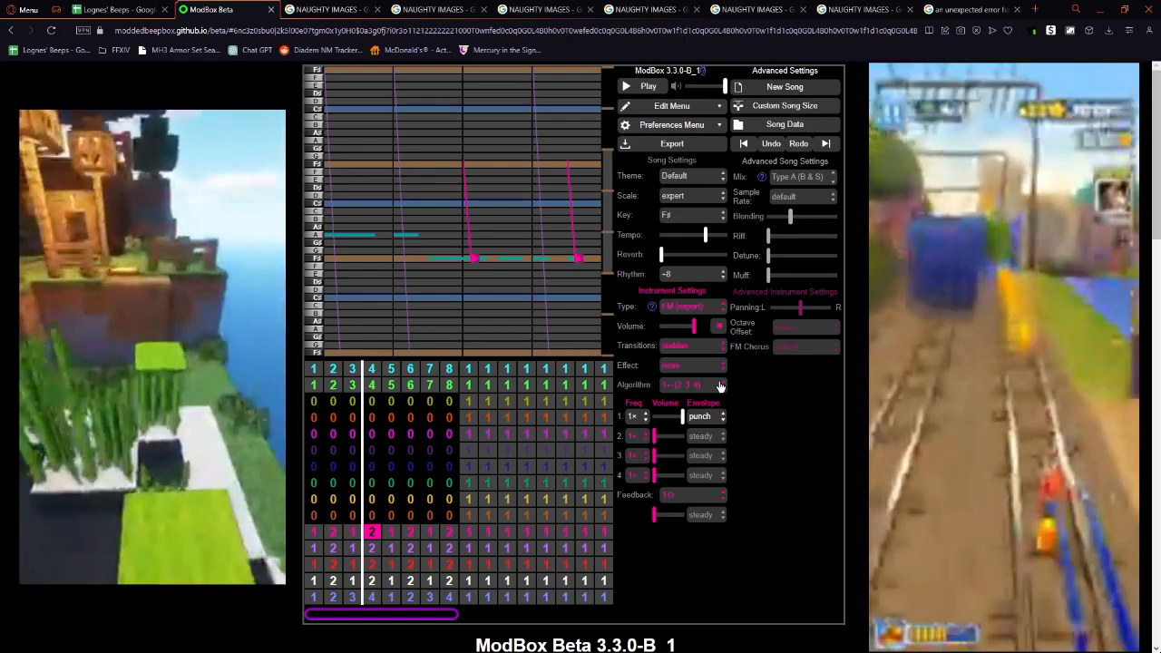
pyautogui.press('Down')
pyautogui.press('Down')
pyautogui.press('Down')
pyautogui.press('Down')
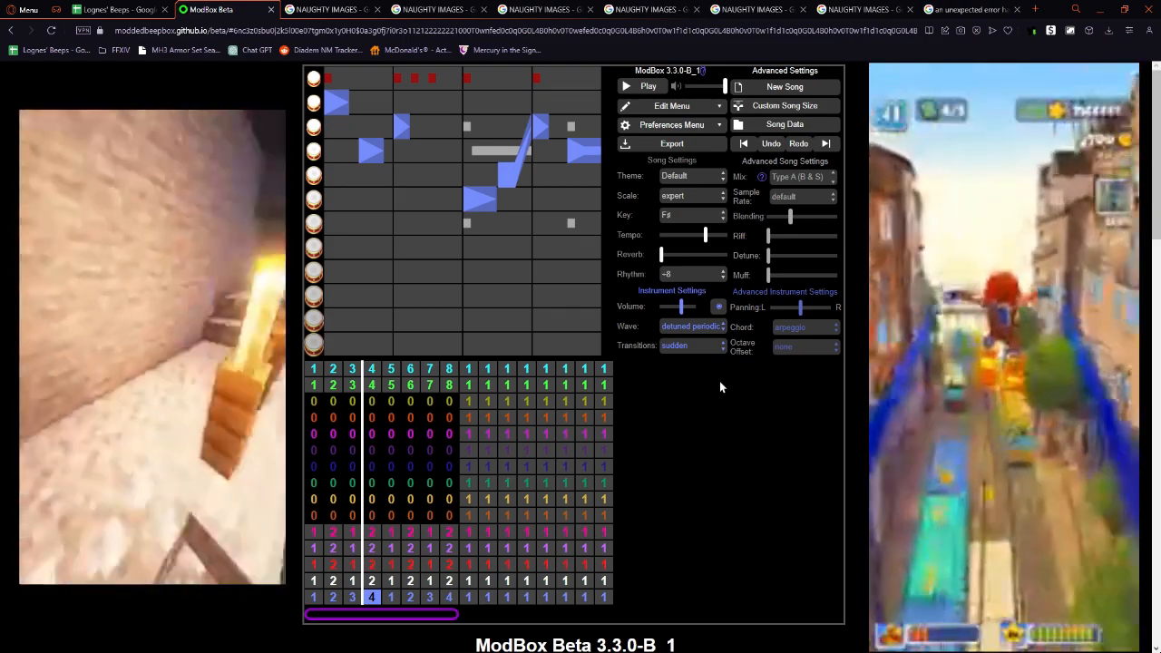
pyautogui.press('Up')
pyautogui.press('Up')
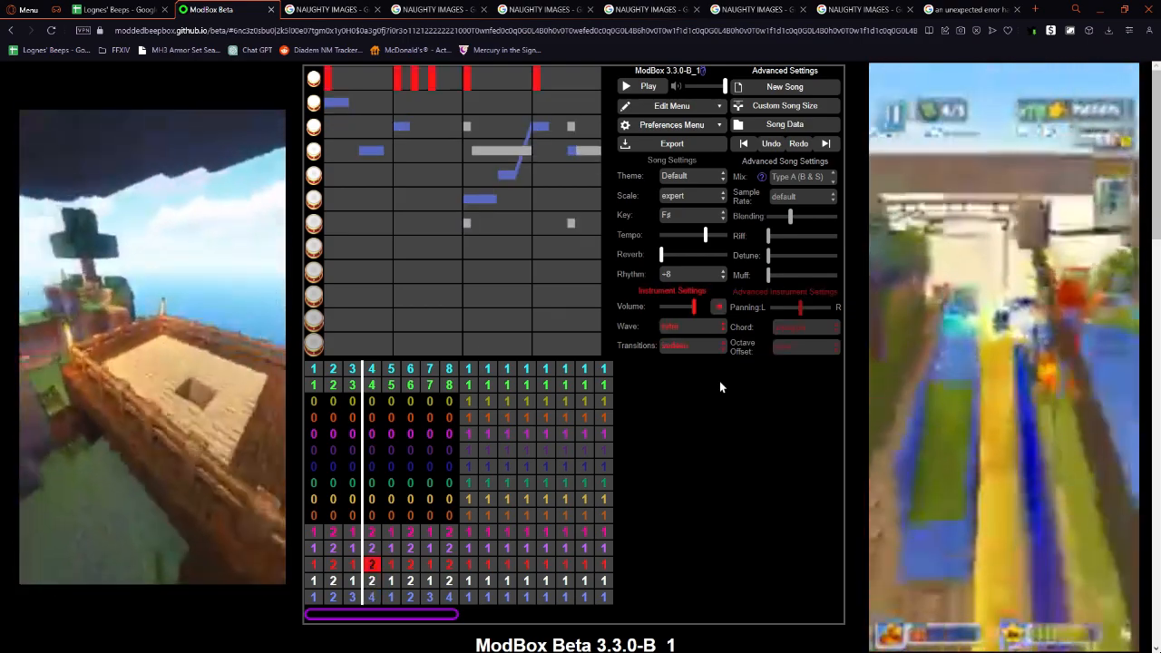
# Examine the lyre lead channel's melody and instrument settings in bar 2.
pyautogui.press('Left')
pyautogui.press('Left')
pyautogui.press('Up')
pyautogui.press('Up')
pyautogui.press('Up')
pyautogui.press('Up')
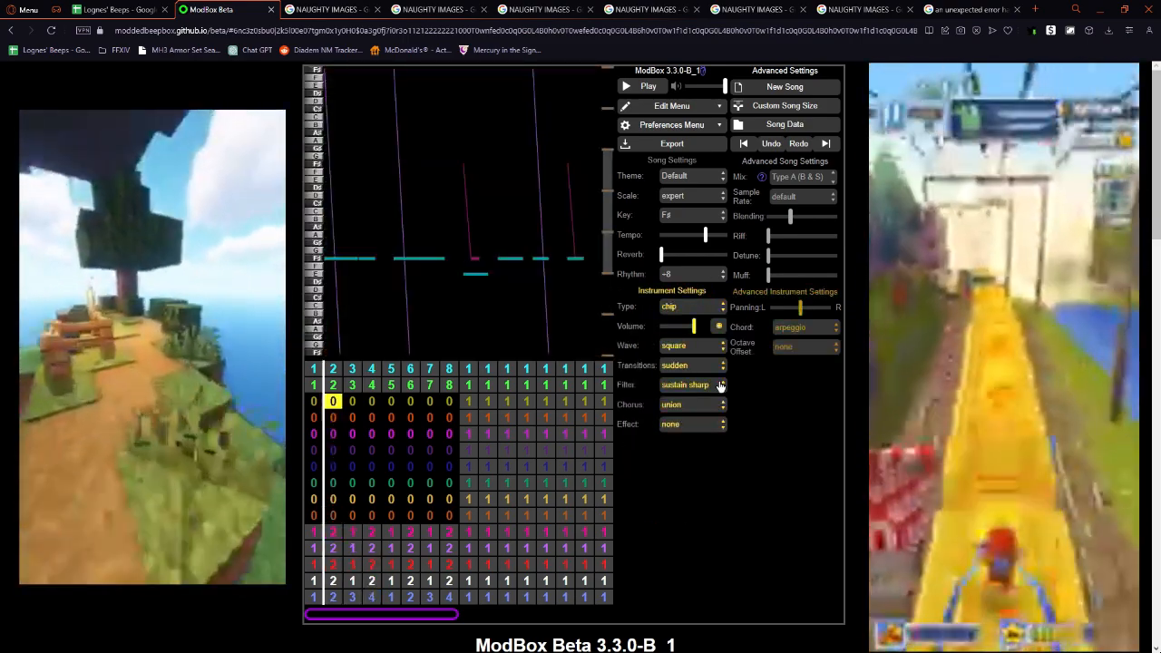
pyautogui.press('Up')
pyautogui.press('Up')
pyautogui.press('Left')
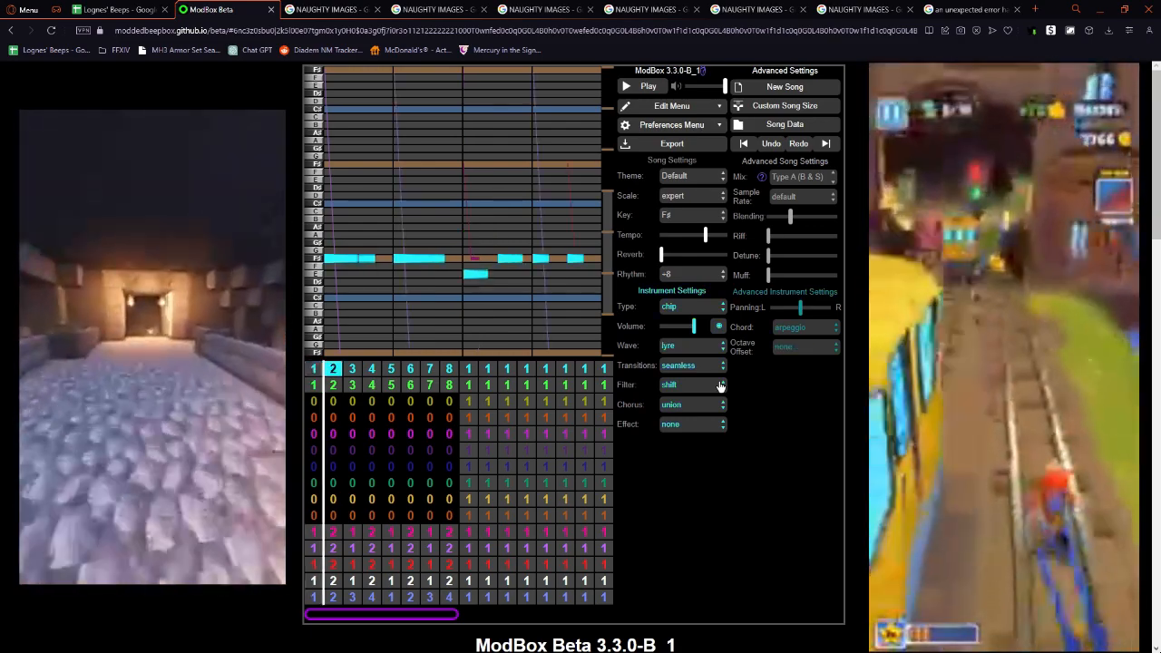
# Assign patterns 1 through 8 in order to bars 1 through 8 of the yellow square-wave chip channel.
pyautogui.press('Down')
pyautogui.press('Down')
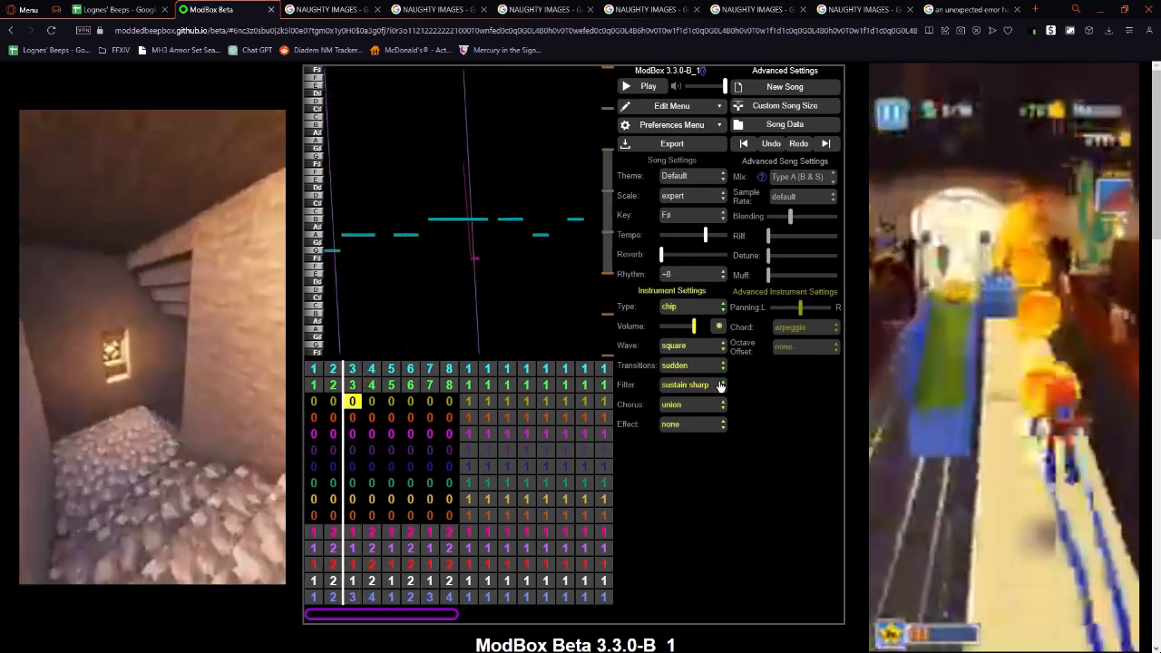
pyautogui.press('Left')
pyautogui.press('Left')
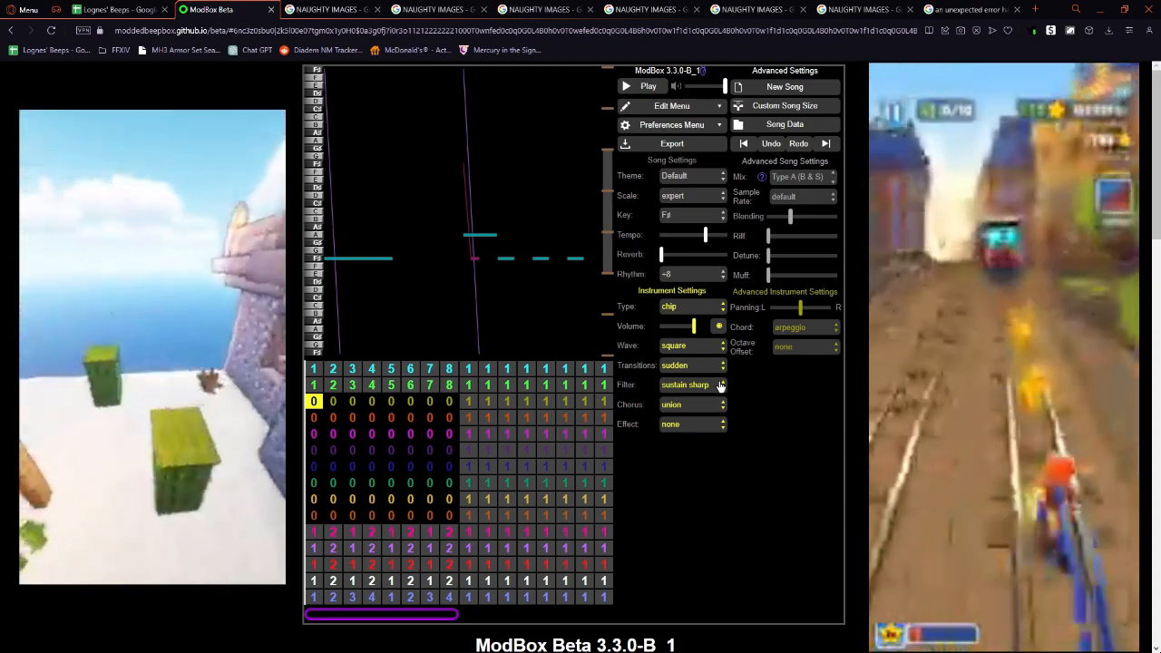
pyautogui.press('1')
pyautogui.press('Right')
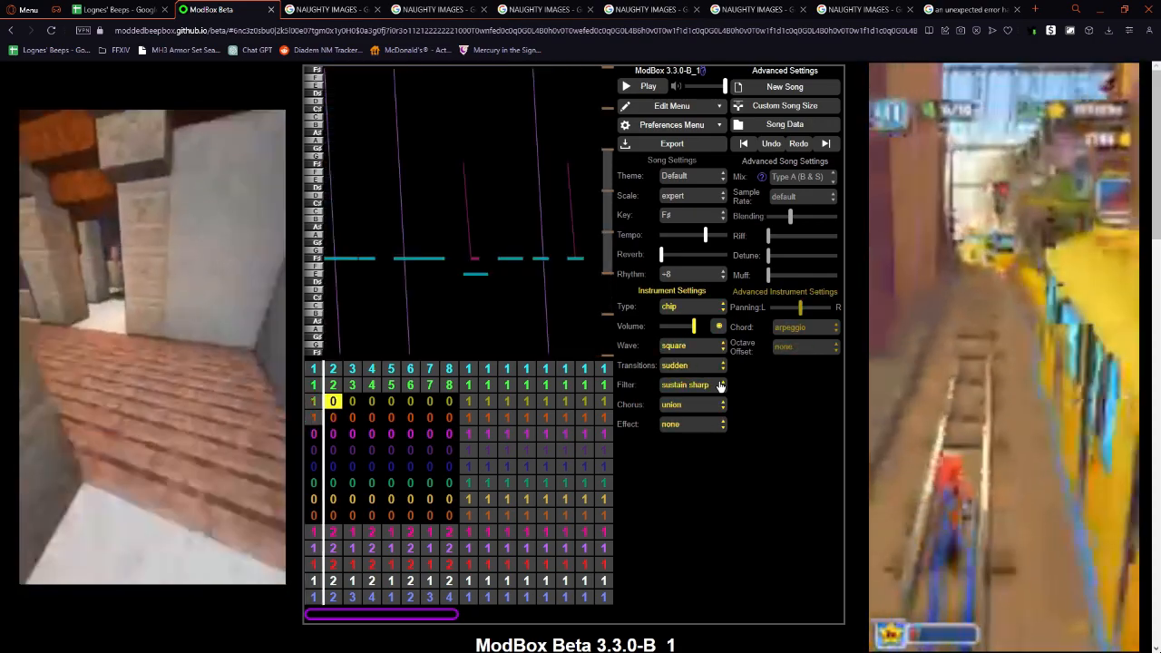
pyautogui.press('2')
pyautogui.press('Right')
pyautogui.press('3')
pyautogui.press('Right')
pyautogui.press('4')
pyautogui.press('Right')
pyautogui.press('5')
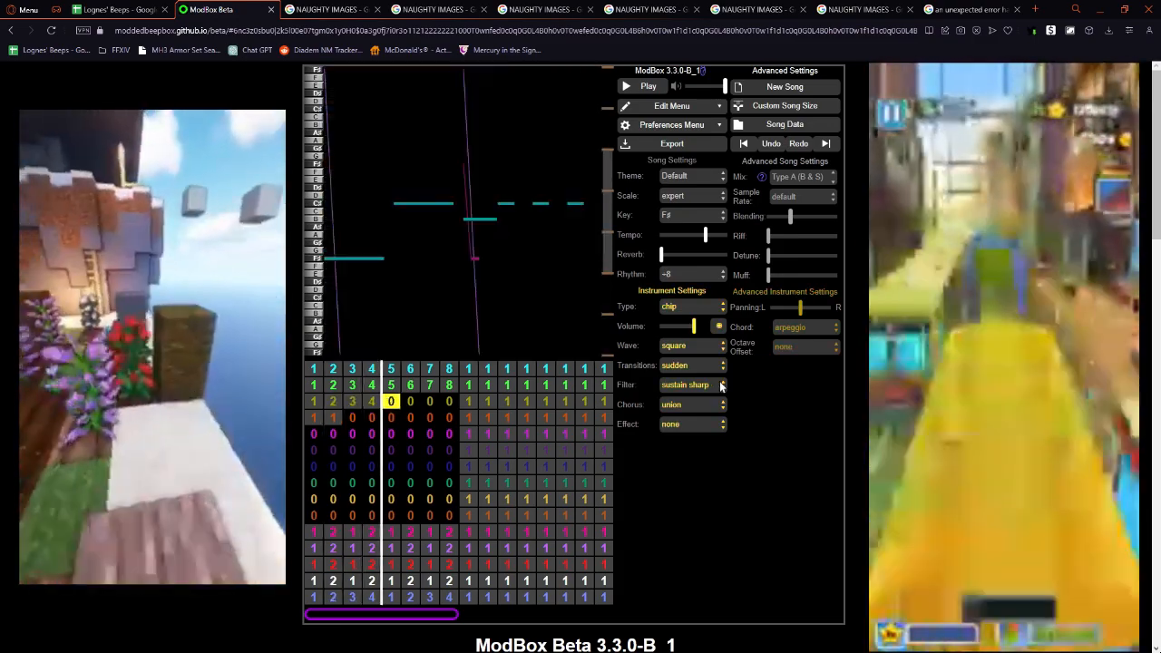
pyautogui.press('Right')
pyautogui.press('6')
pyautogui.press('Right')
pyautogui.press('7')
pyautogui.press('Right')
pyautogui.press('8')
# Play the song from bar 1 to hear the square-wave channel with the melody and drums.
pyautogui.press('Left')
pyautogui.press('Left')
pyautogui.press('Left')
pyautogui.press('Left')
pyautogui.press('Left')
pyautogui.press('Left')
pyautogui.press('Left')
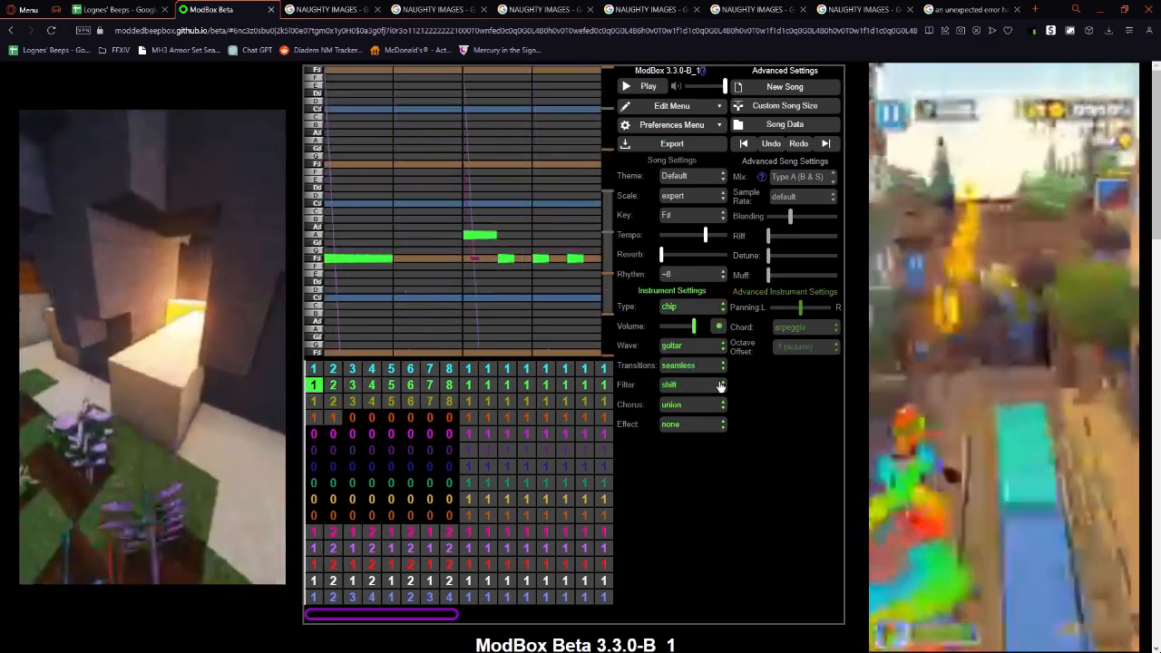
pyautogui.press('space')
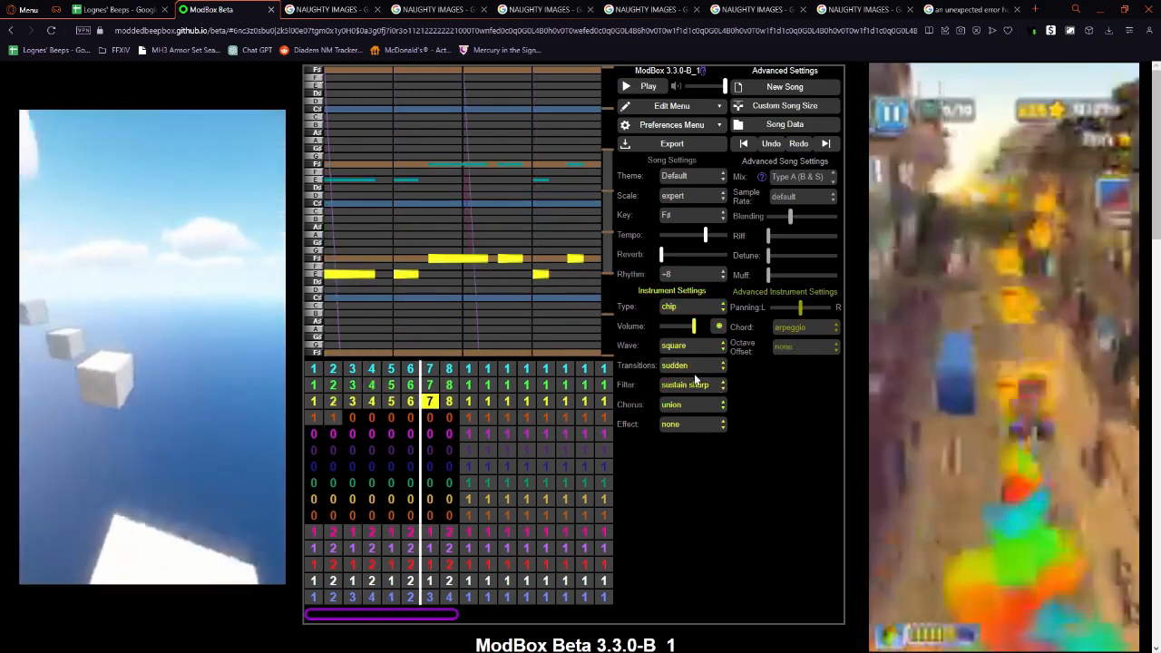
# Set the yellow chip channel's wave to plateau and its octave offset to -1 (octave).
pyautogui.click(693, 345)
pyautogui.scroll(1, 681, 418)
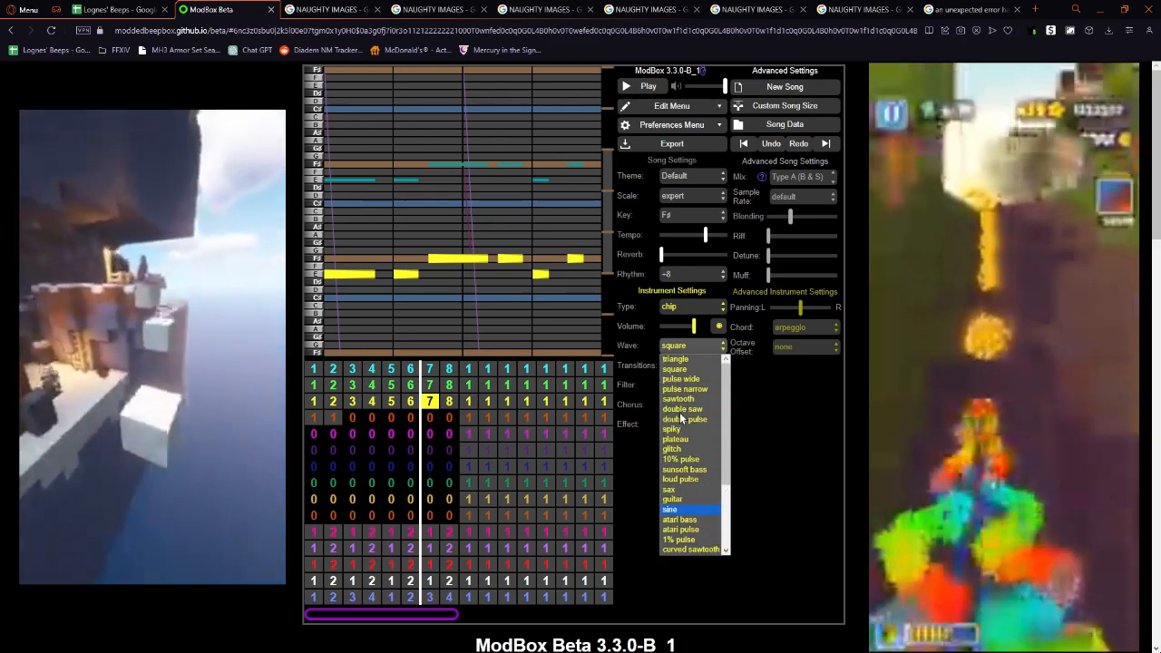
pyautogui.click(690, 437)
pyautogui.scroll(-1, 603, 251)
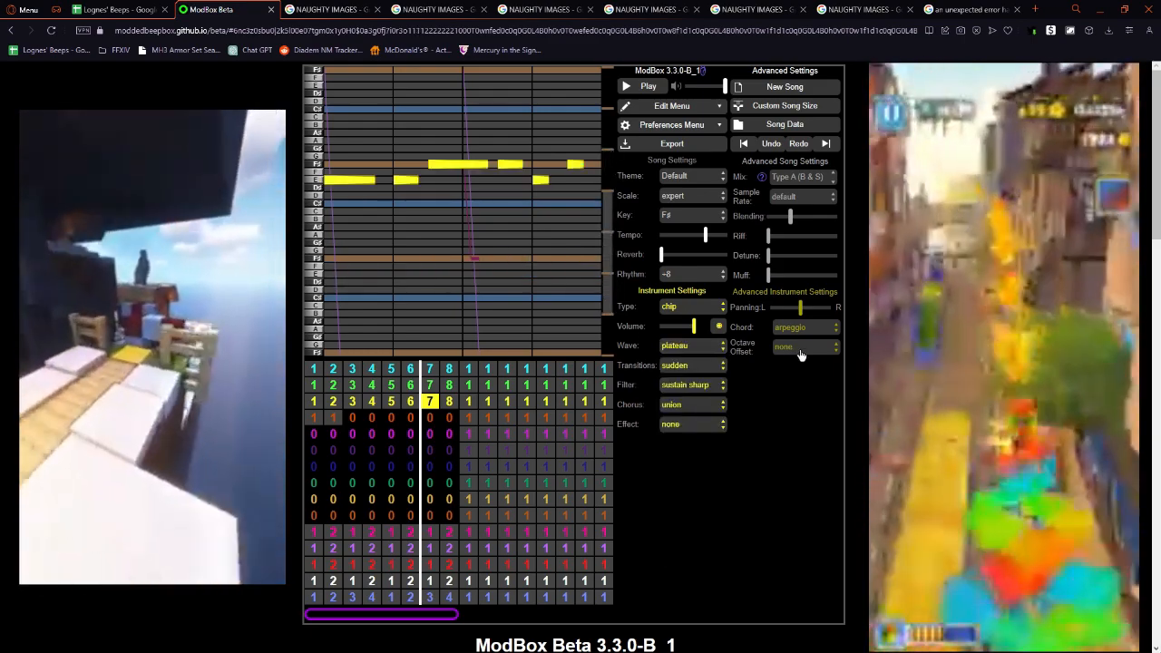
pyautogui.click(805, 346)
pyautogui.click(814, 419)
pyautogui.press('space')
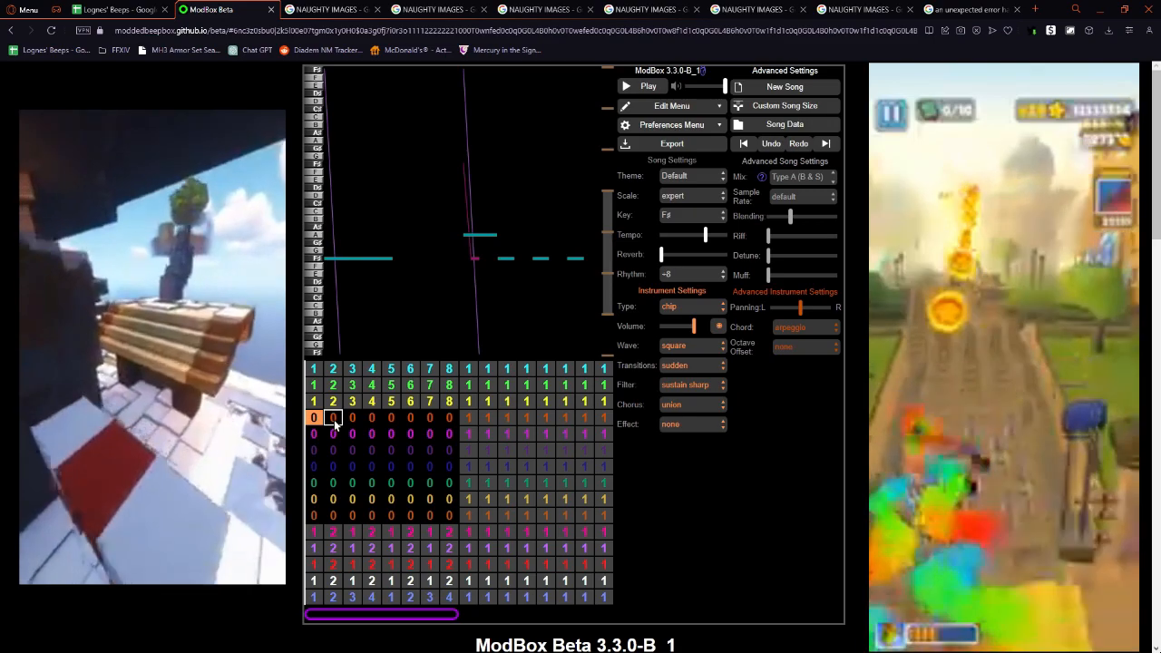
# Set the yellow chip channel's filter to shift while the song plays.
pyautogui.click(691, 385)
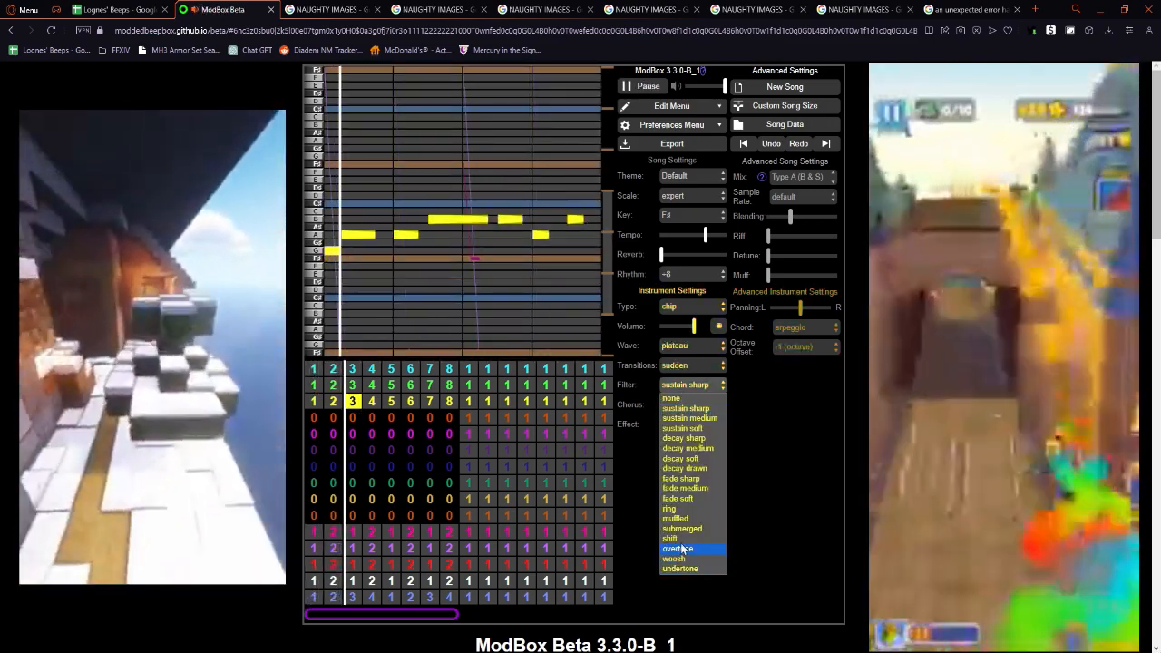
pyautogui.click(694, 549)
pyautogui.press('space')
# Assign patterns 1 through 8 in order to bars 1 through 8 of both the orange and magenta chip channels.
pyautogui.click(332, 434)
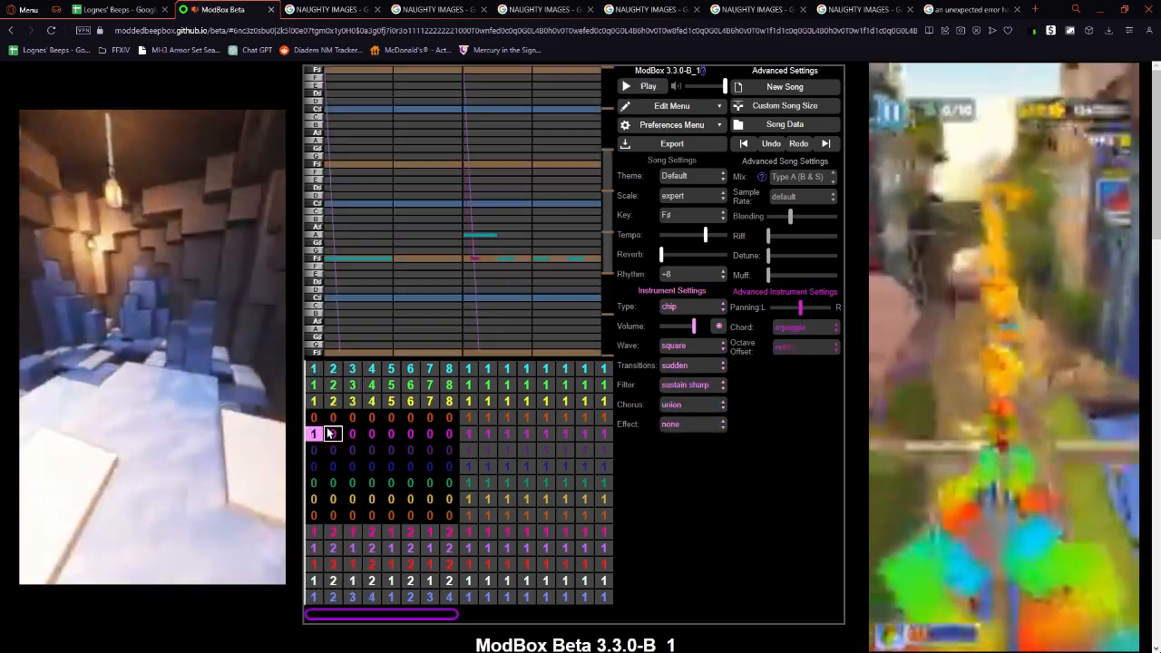
pyautogui.press('Right')
pyautogui.press('Right')
pyautogui.press('Right')
pyautogui.press('Right')
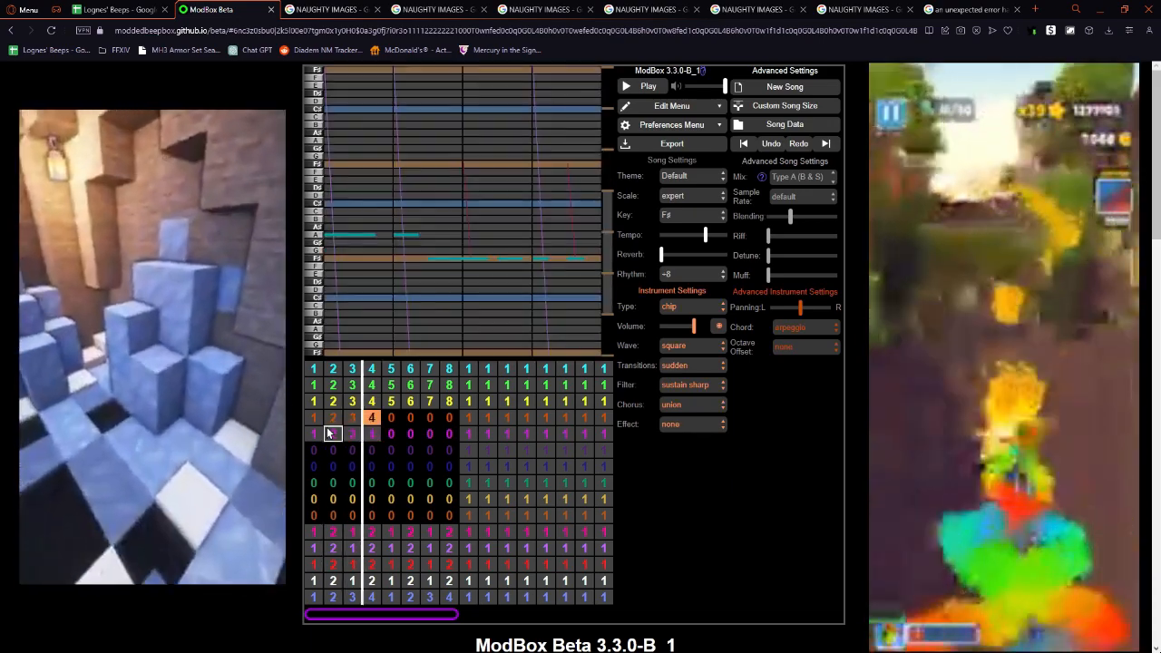
pyautogui.press('Right')
pyautogui.press('Right')
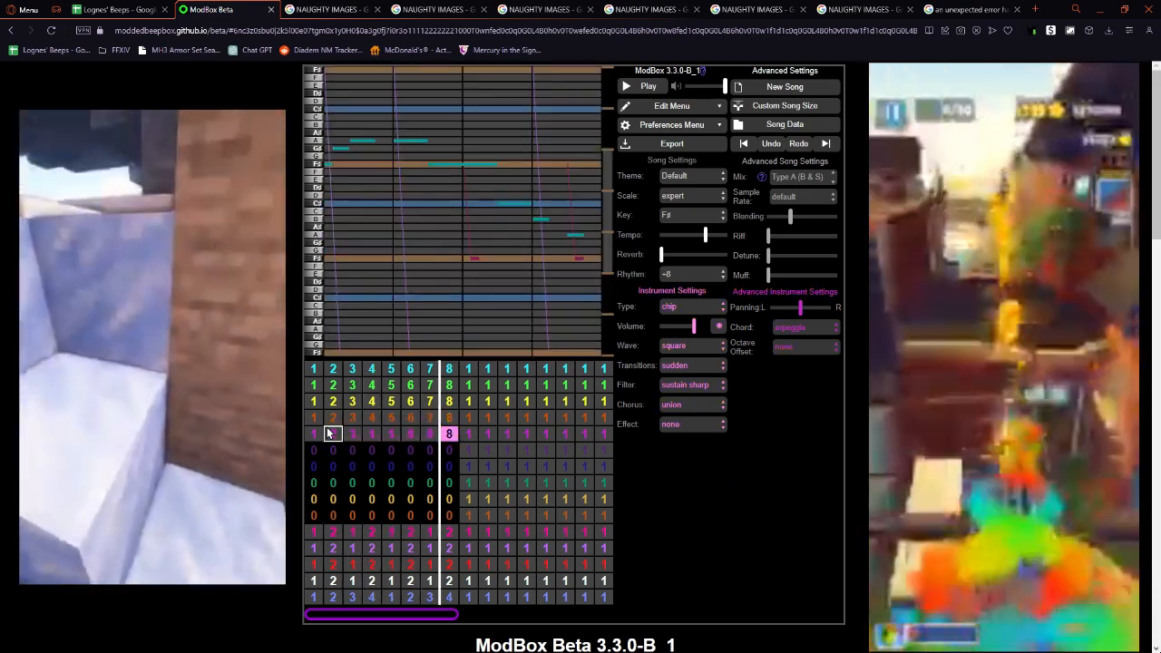
# Copy the green guitar channel's bar 1 melody into bar 1 of the orange chip channel.
pyautogui.click(313, 385)
pyautogui.press('space')
pyautogui.press('Down')
pyautogui.press('Down')
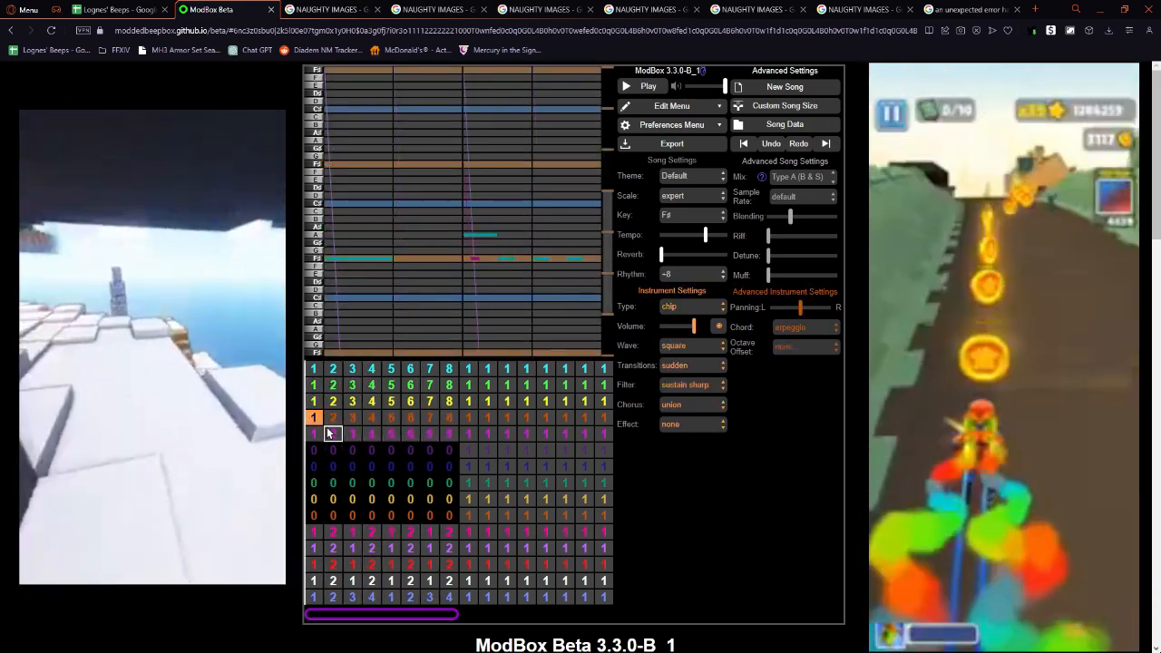
pyautogui.press('space')
# Set the orange channel's chord to duet and stack a B over its first note and a C# over its A note.
pyautogui.click(781, 328)
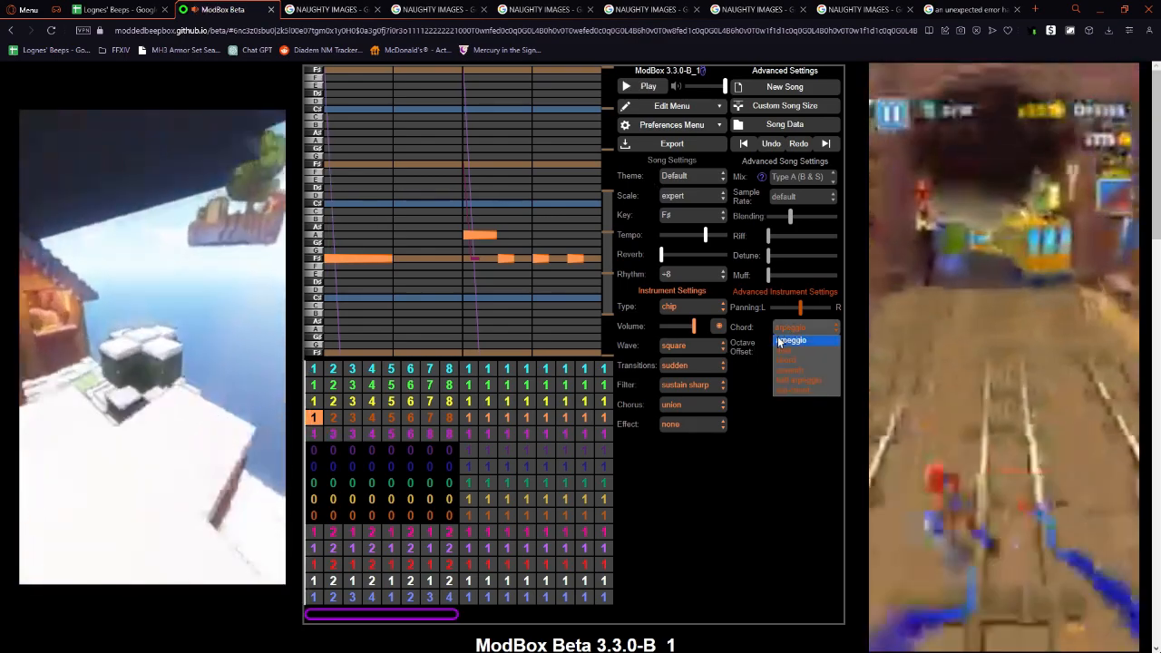
pyautogui.click(780, 353)
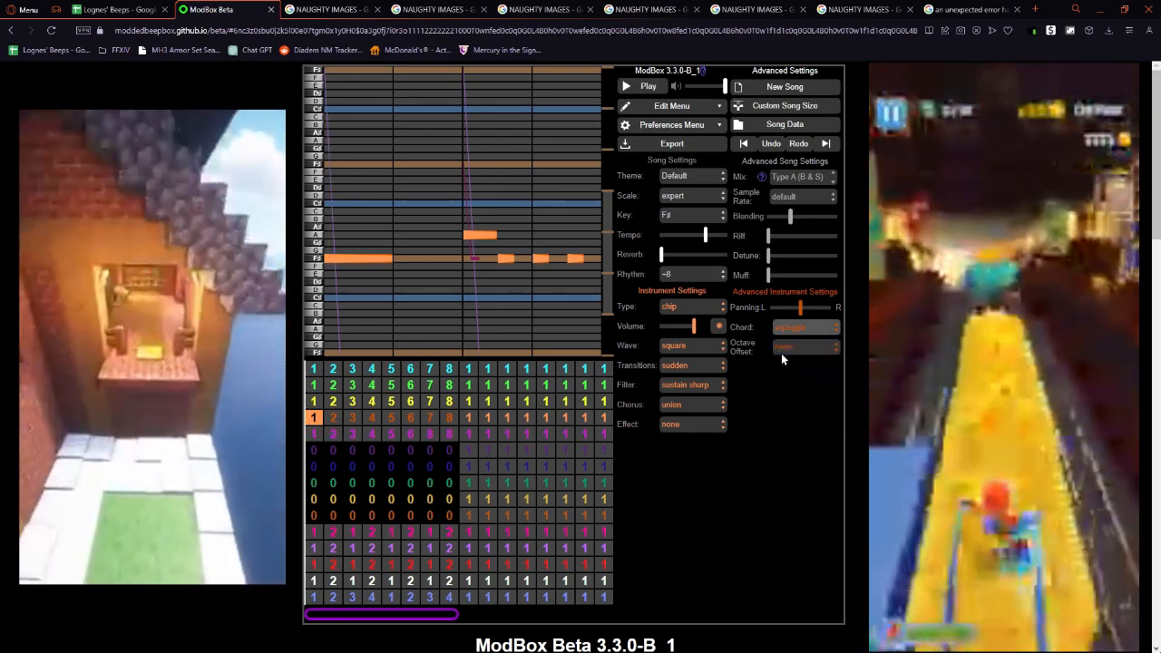
pyautogui.click(359, 220)
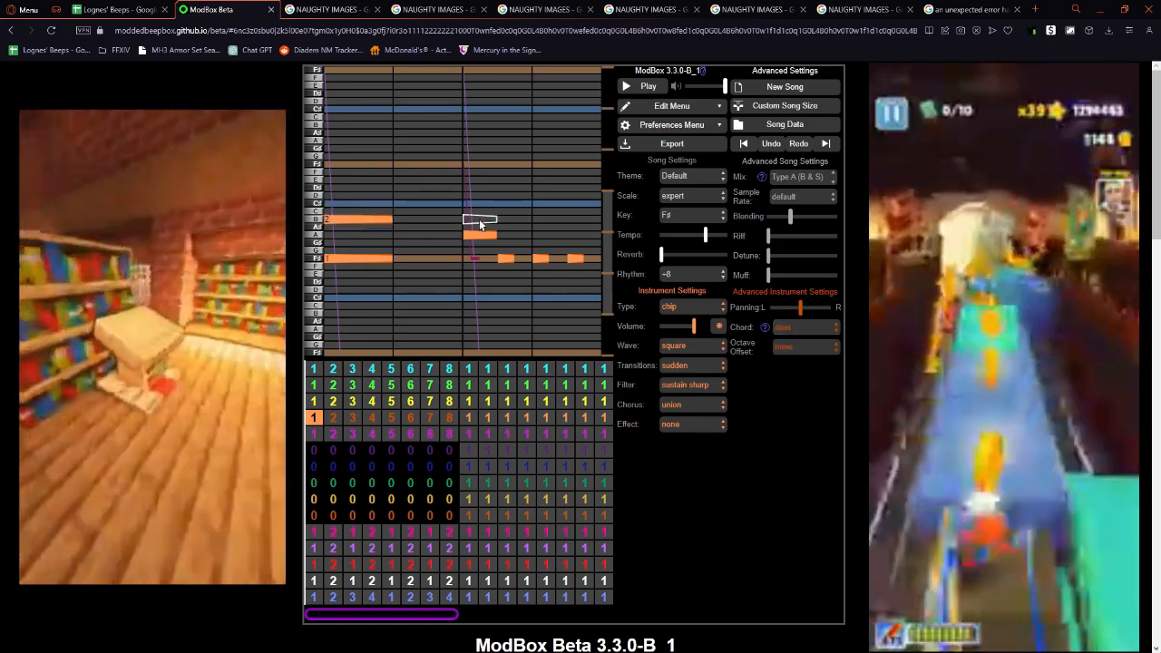
pyautogui.click(480, 207)
# Set the orange chip channel's transitions to seamless and its filter to shift.
pyautogui.click(692, 364)
pyautogui.click(685, 374)
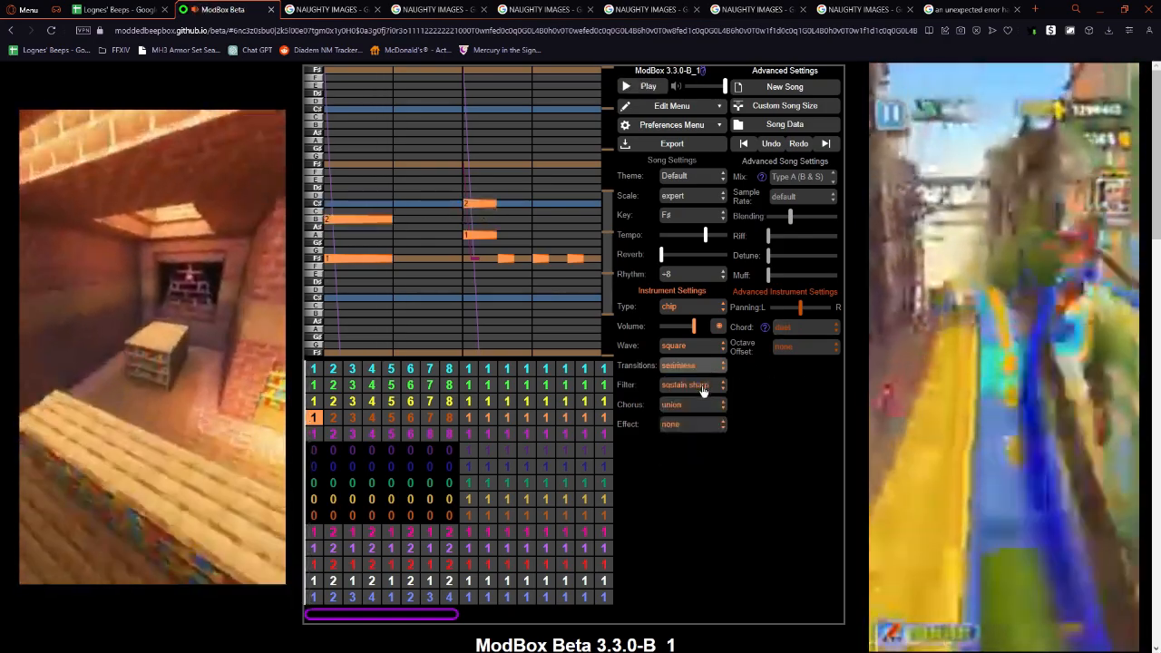
pyautogui.click(692, 384)
pyautogui.click(685, 540)
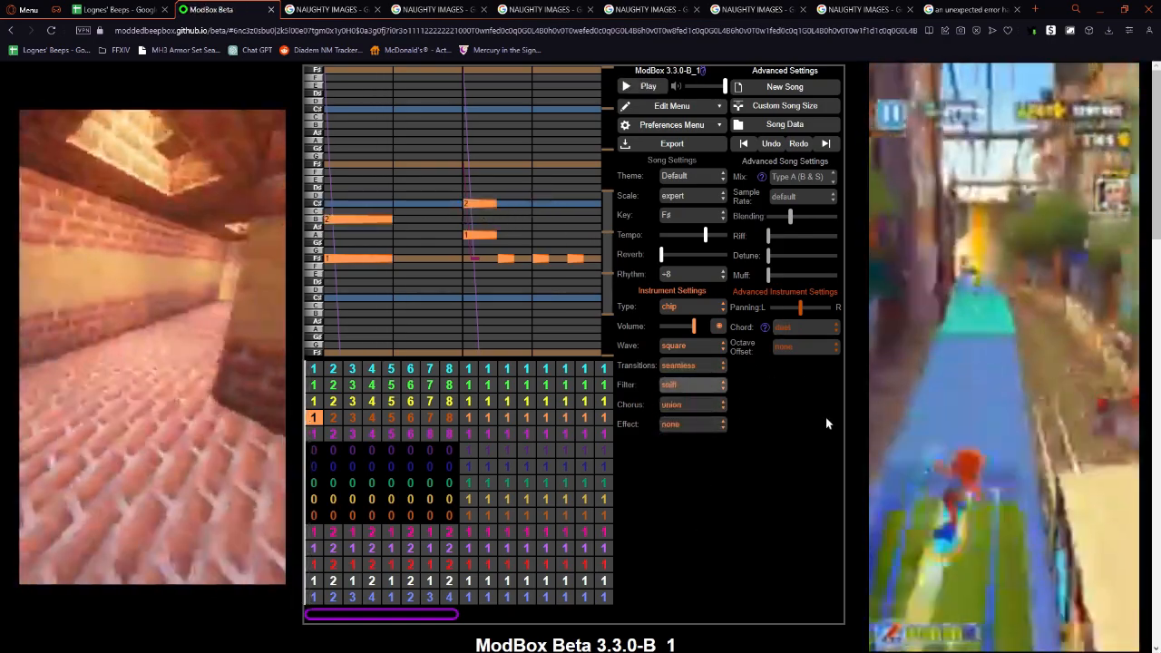
# Check the green channel's instrument settings and set the yellow channel's transitions to seamless.
pyautogui.press('Up')
pyautogui.press('Up')
pyautogui.press('Down')
pyautogui.press('Down')
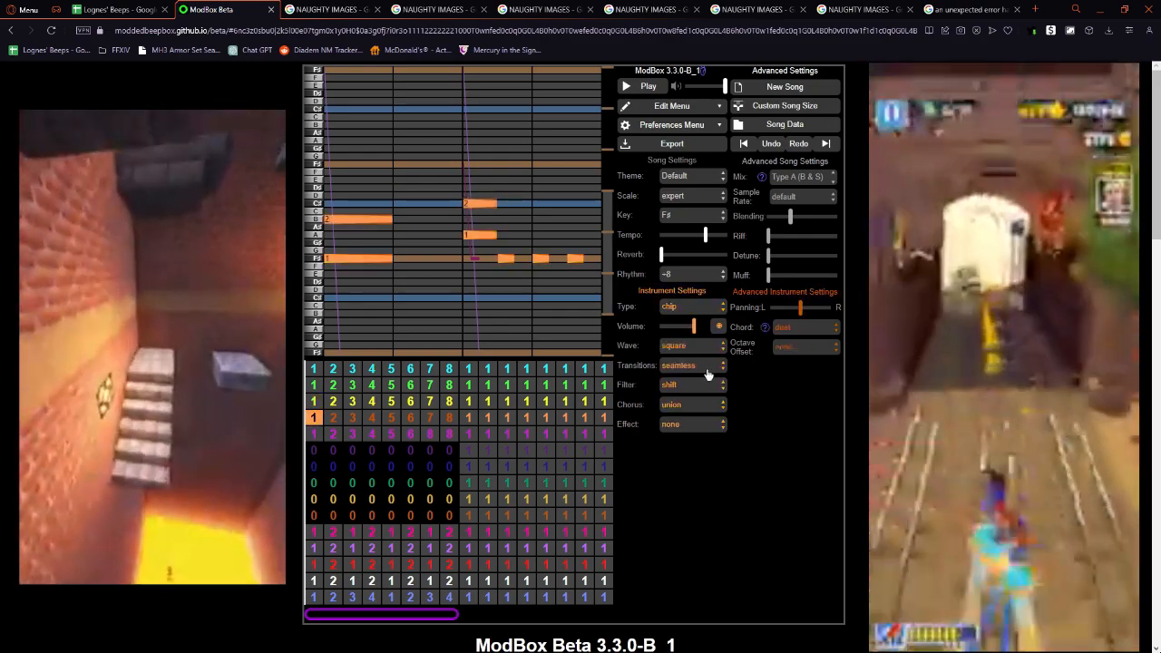
pyautogui.press('Up')
pyautogui.click(708, 368)
pyautogui.click(702, 379)
pyautogui.press('Down')
# Compare the transitions and filter settings of the green, yellow and orange channels.
pyautogui.click(696, 367)
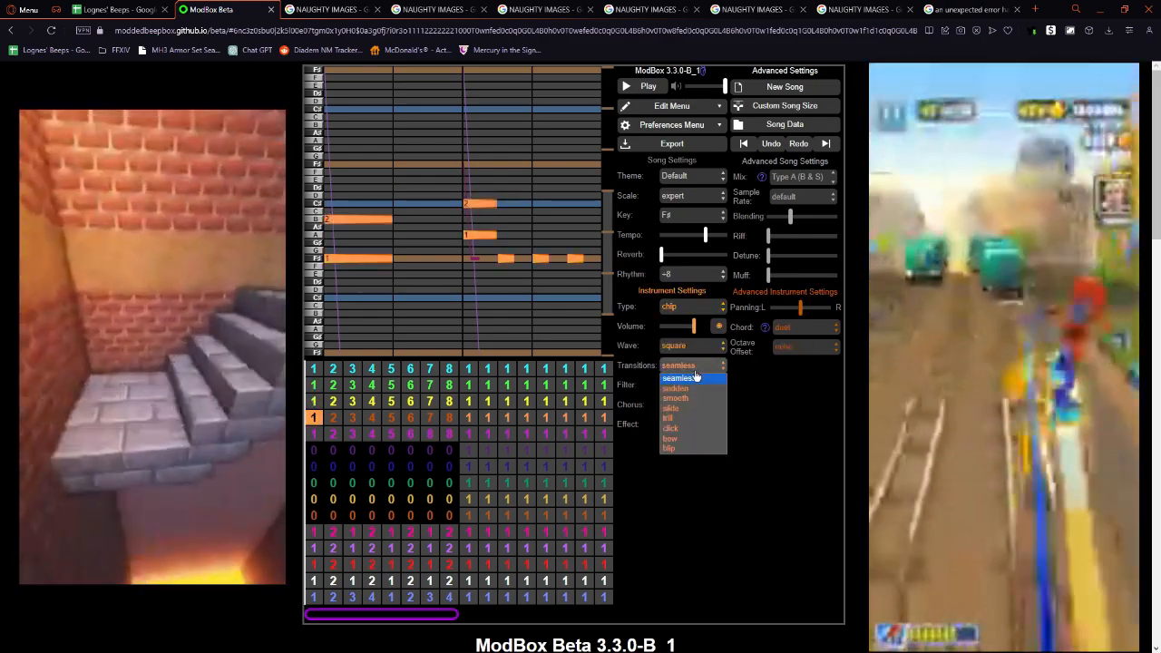
pyautogui.press('Escape')
pyautogui.press('Up')
pyautogui.press('Down')
pyautogui.press('Up')
pyautogui.press('Up')
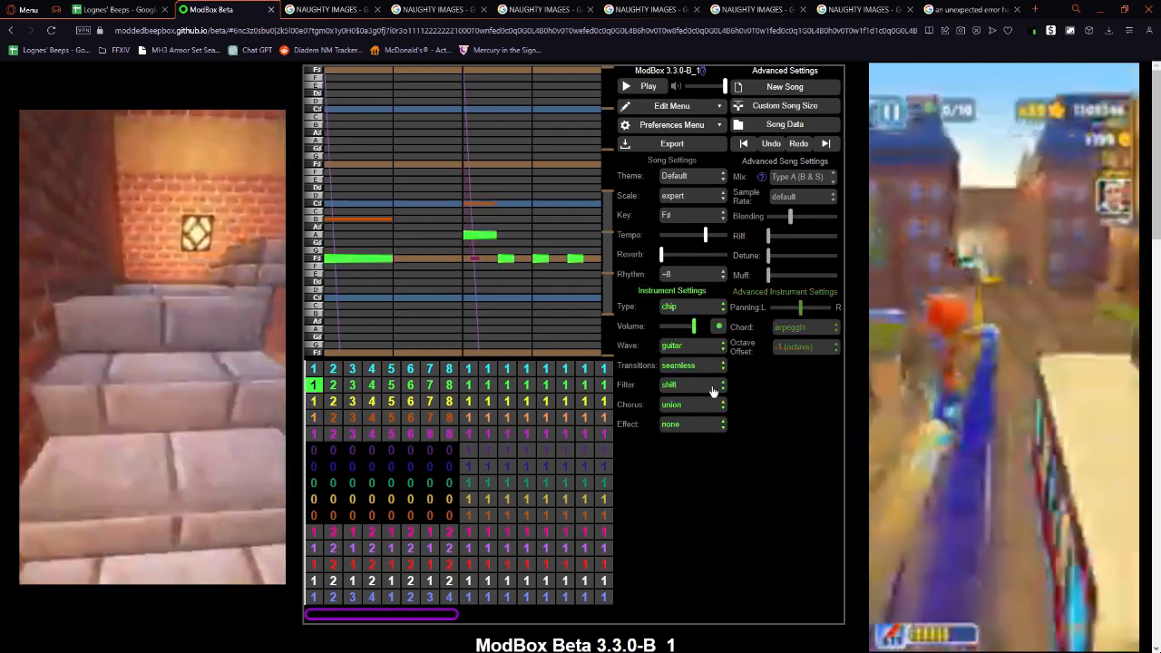
pyautogui.press('Down')
pyautogui.press('Down')
pyautogui.click(710, 401)
pyautogui.press('Escape')
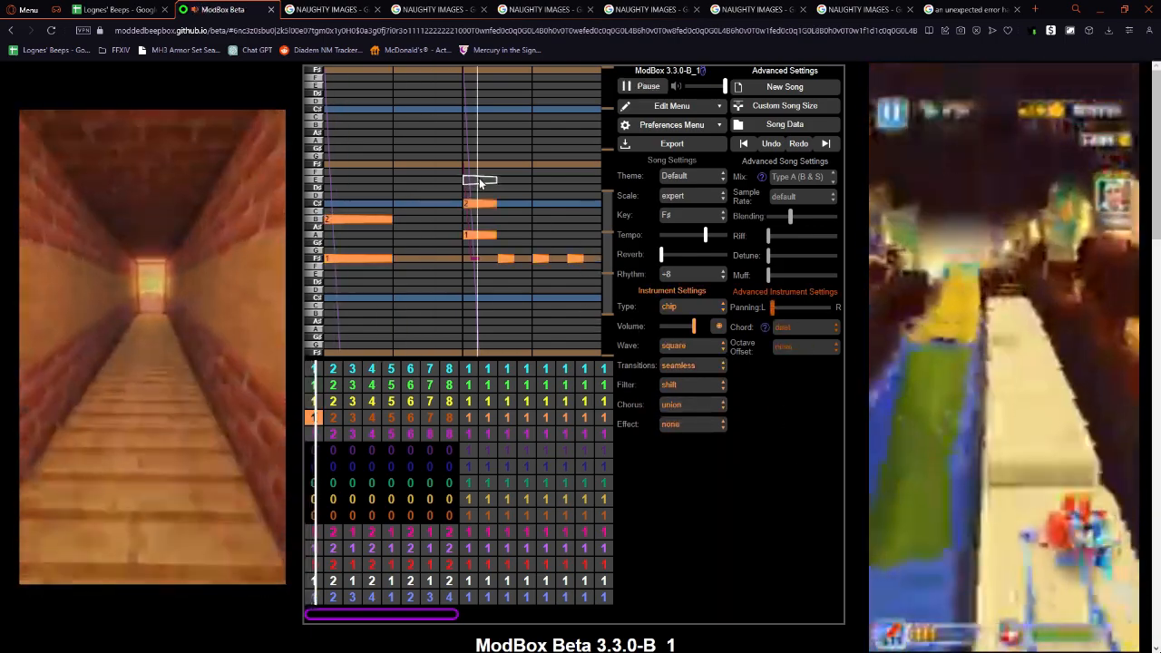
# Remove the stacked B, C and C# harmony notes from the orange channel's bar 1, keeping only the melody.
pyautogui.click(481, 209)
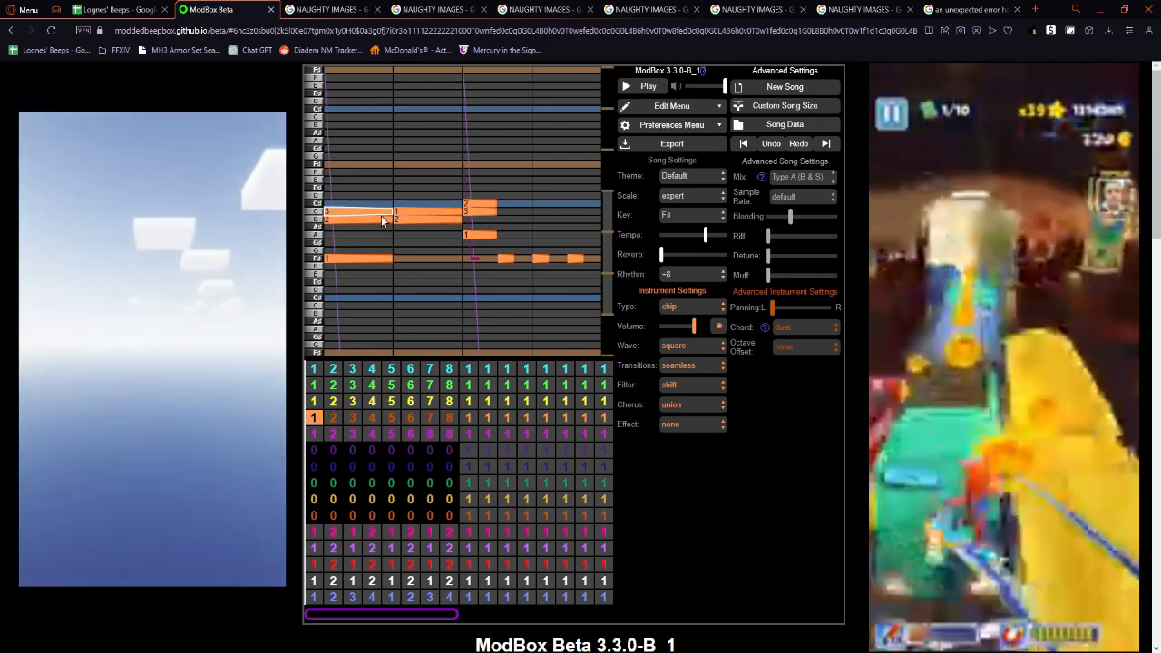
pyautogui.click(381, 219)
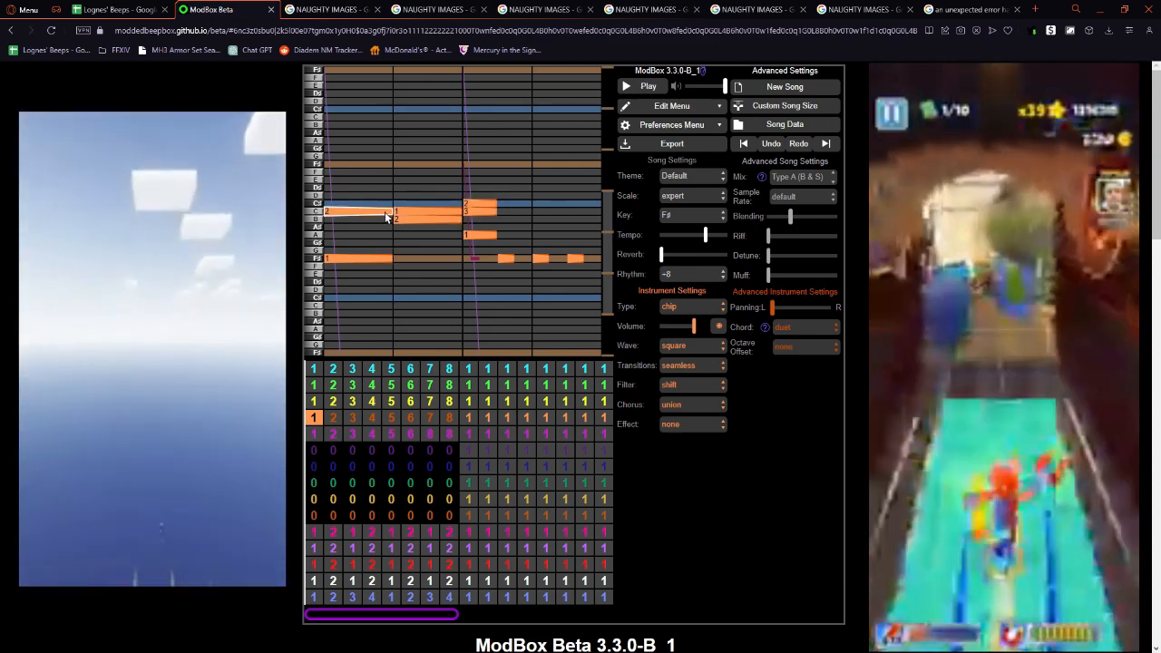
pyautogui.click(381, 210)
pyautogui.click(476, 205)
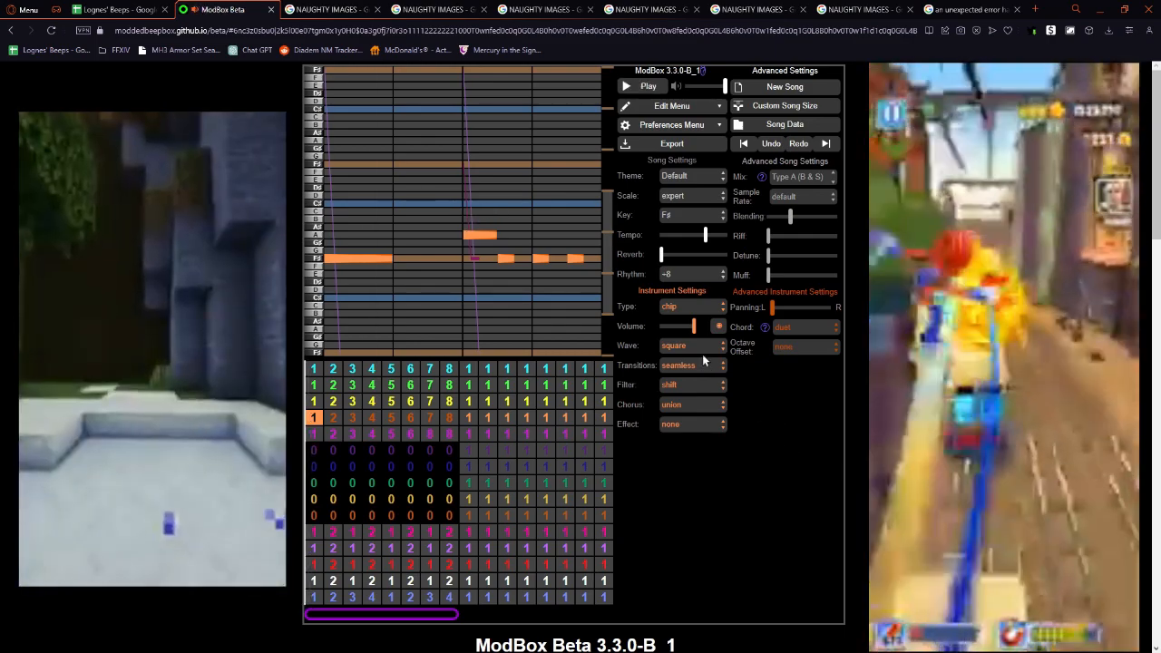
# Set the orange channel's wave to pulse wide and check the settings of the neighbouring channels.
pyautogui.click(693, 346)
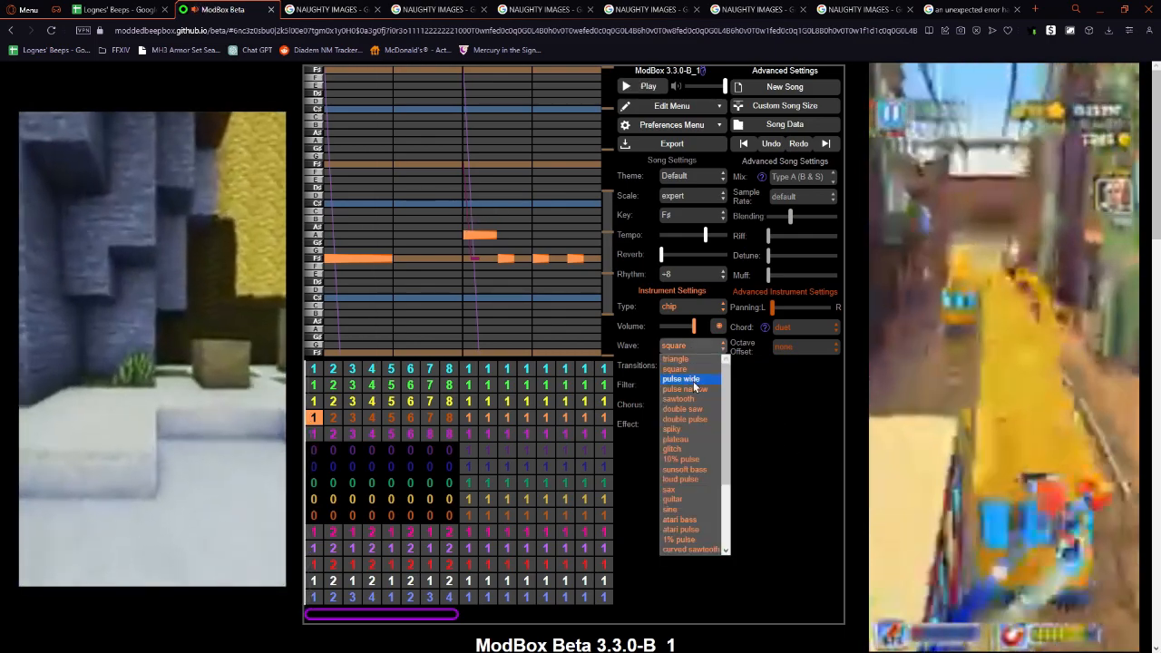
pyautogui.click(693, 380)
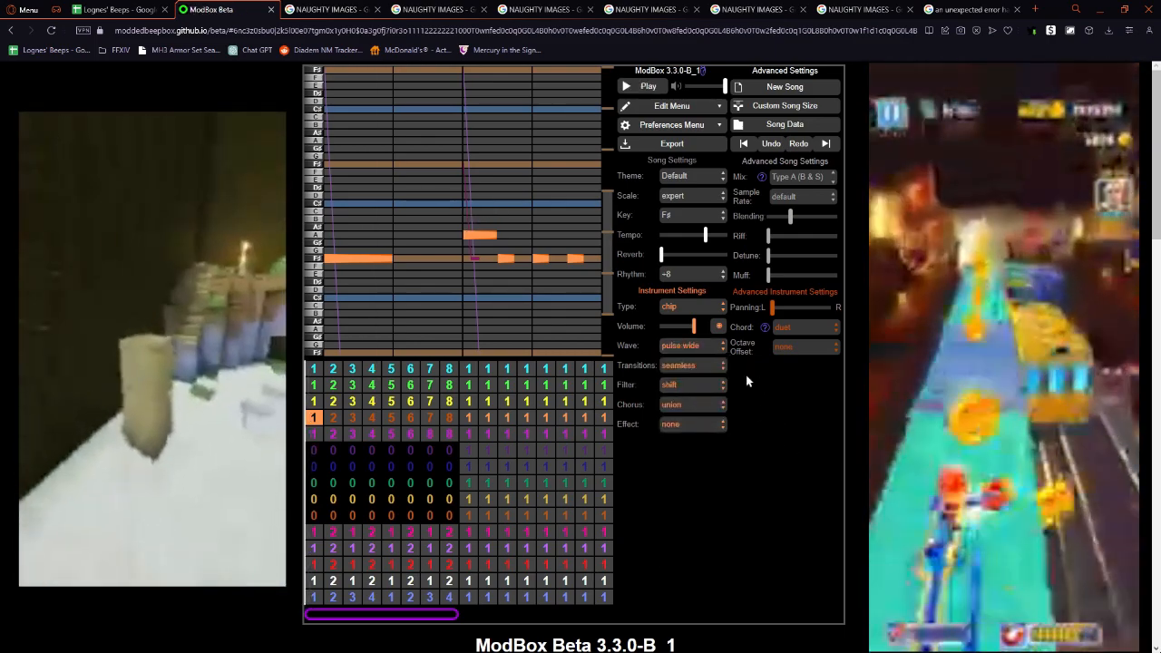
pyautogui.press('Down')
pyautogui.press('Up')
pyautogui.press('Up')
pyautogui.press('Up')
pyautogui.press('Up')
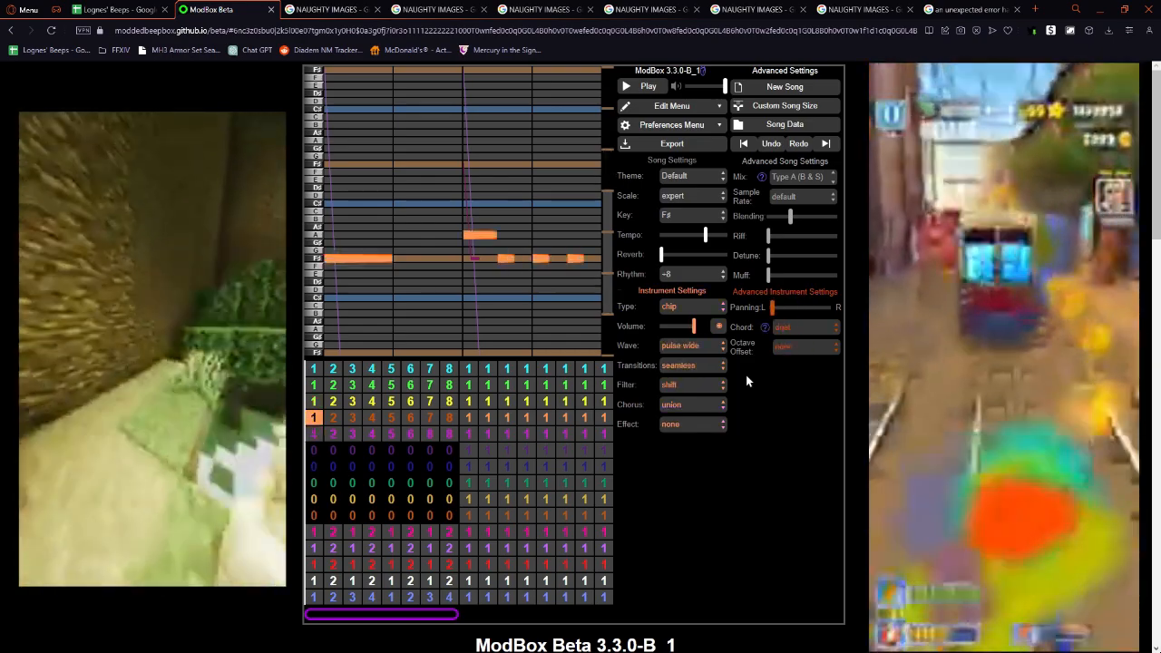
pyautogui.press('Down')
pyautogui.press('Down')
pyautogui.press('Down')
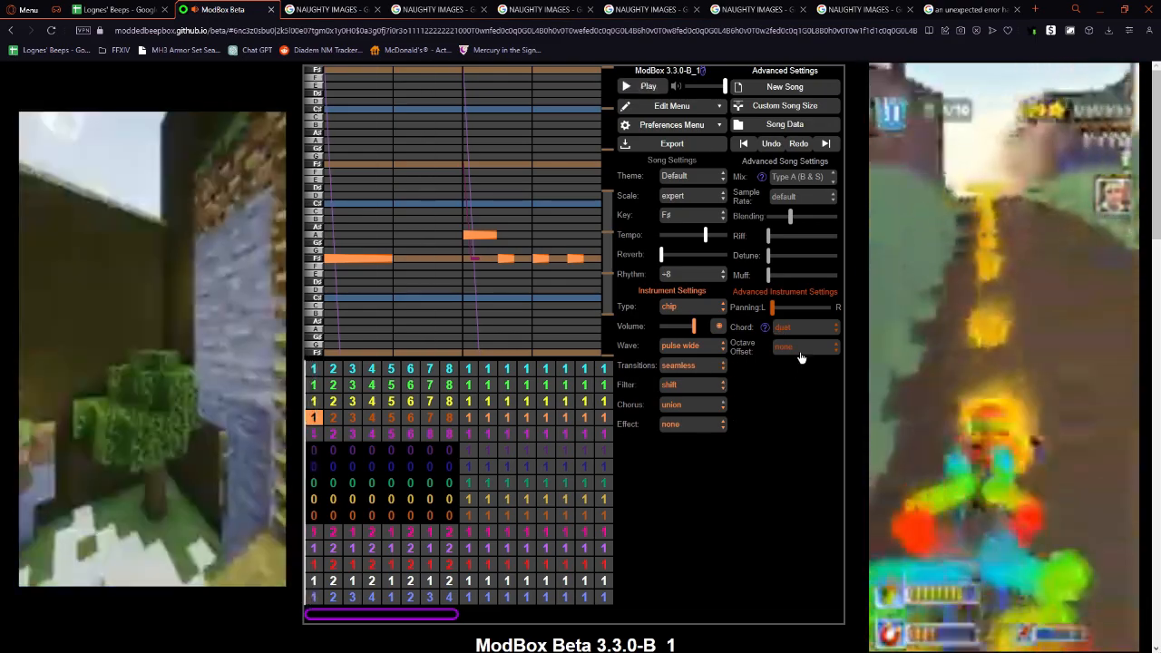
# Try a +1 (octave) offset on the orange channel and set it back to none.
pyautogui.click(805, 346)
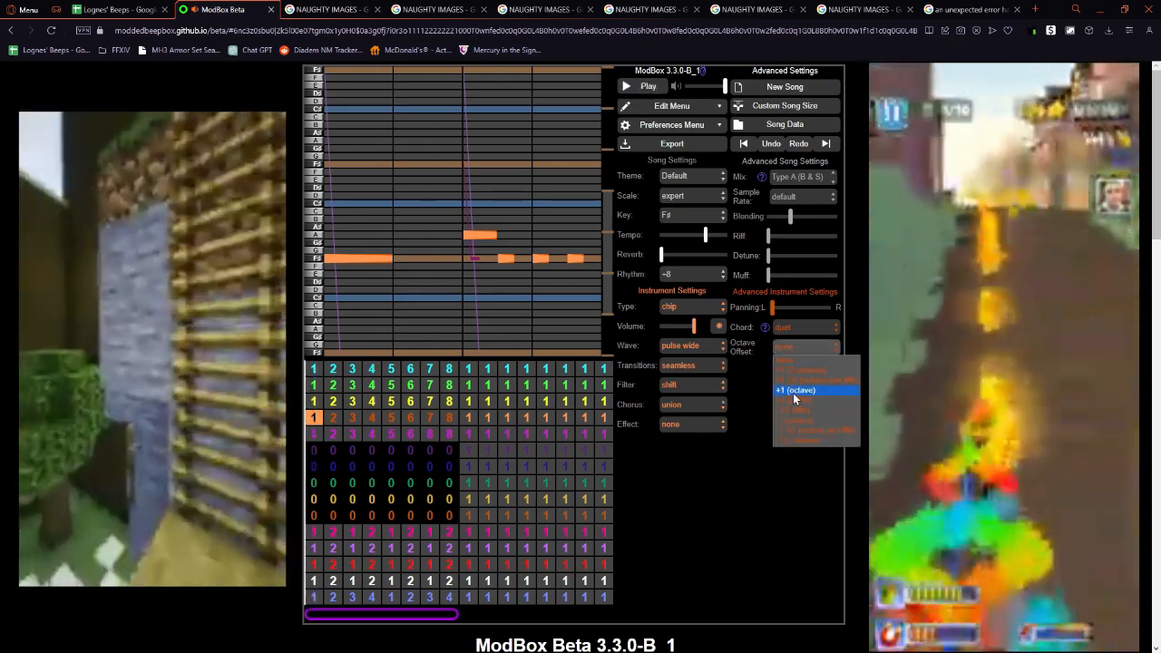
pyautogui.click(792, 393)
pyautogui.click(807, 348)
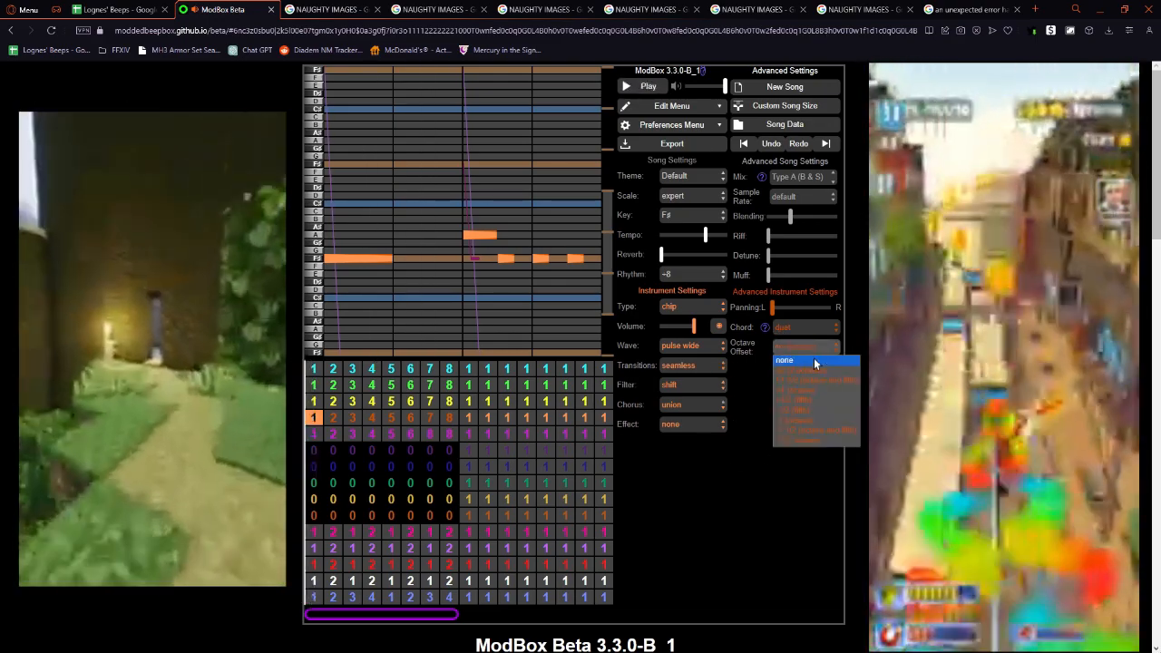
pyautogui.click(805, 359)
# Copy the melody of bars 2 through 8 from the yellow channel into the orange chip channel.
pyautogui.press('Up')
pyautogui.press('Right')
pyautogui.press('space')
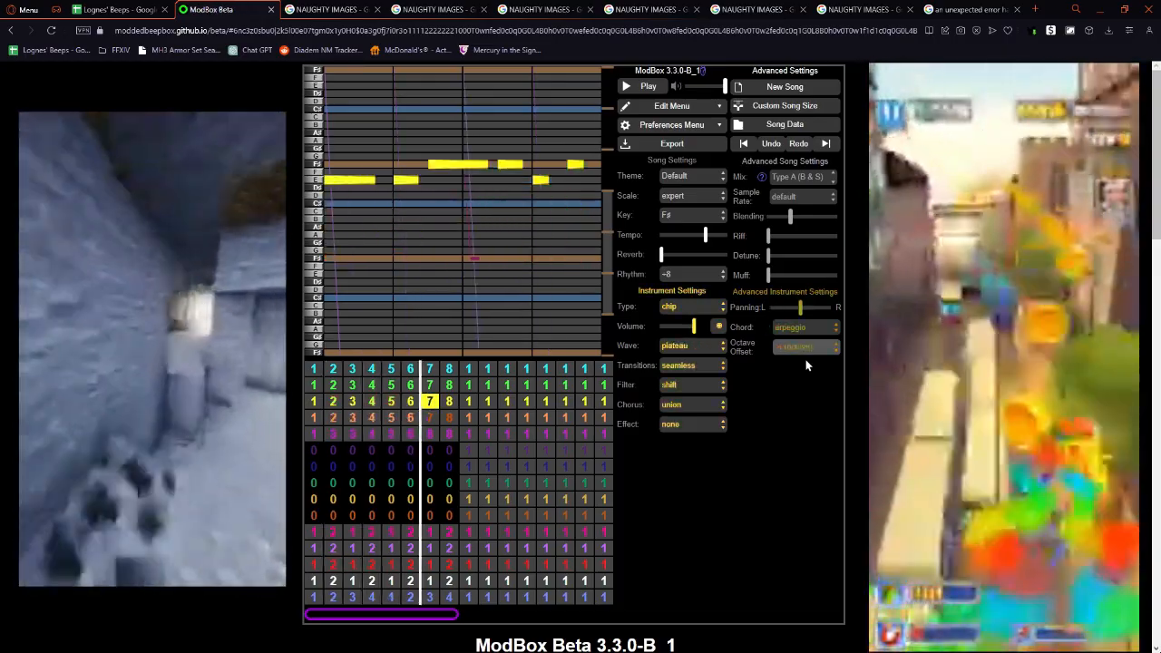
pyautogui.press('Down')
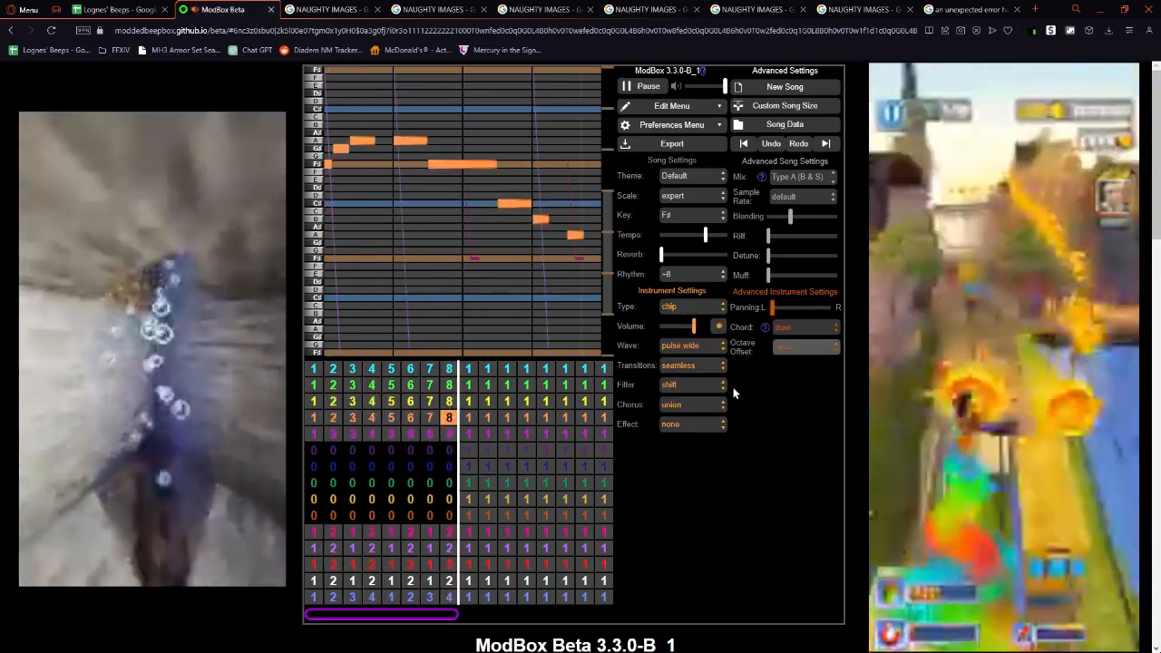
# Try the vibrato light effect on the orange channel and set the effect back to none.
pyautogui.click(692, 423)
pyautogui.click(697, 443)
pyautogui.click(692, 424)
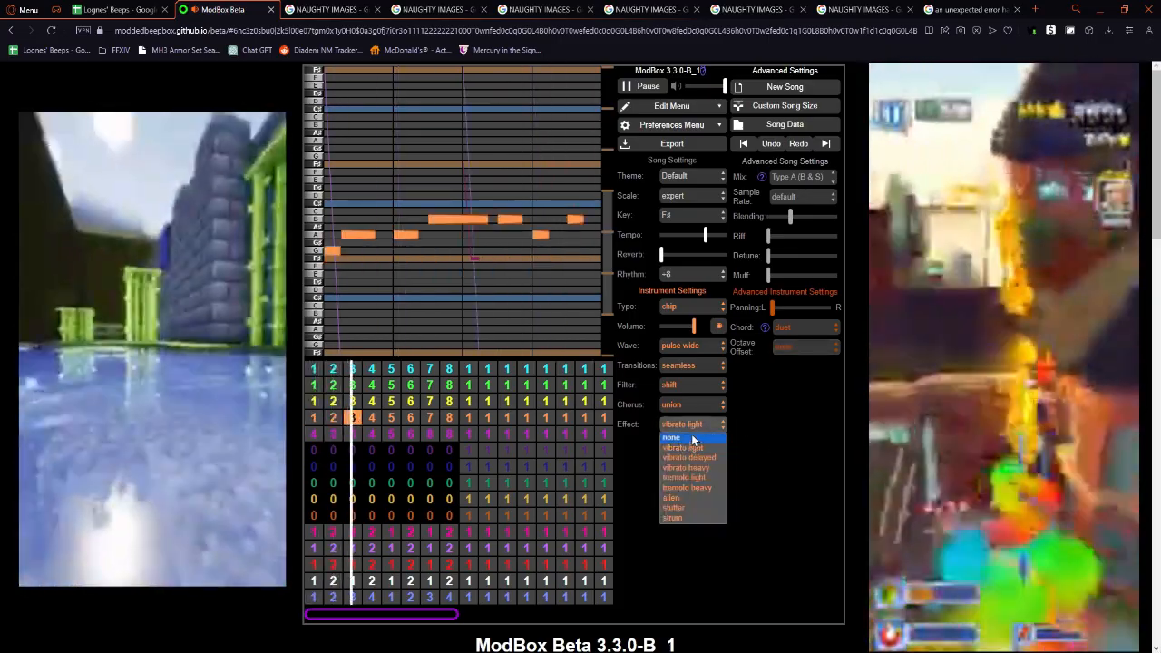
pyautogui.click(691, 433)
pyautogui.click(691, 345)
pyautogui.click(769, 417)
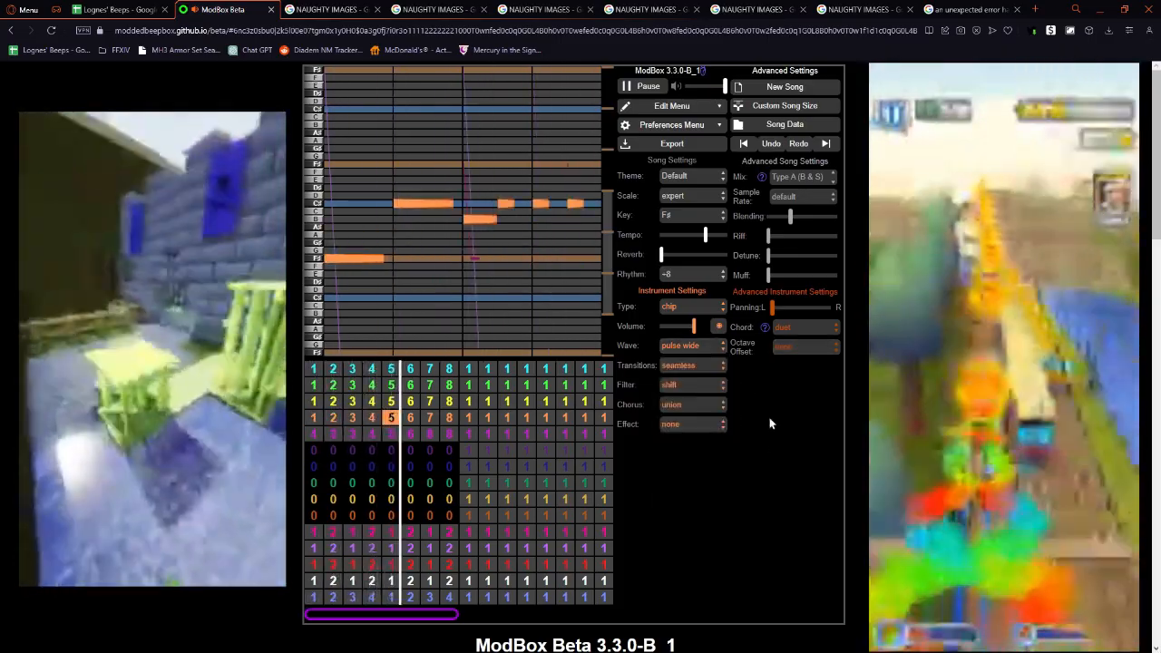
# Copy the melody of bars 1 through 8 from the orange channel into the magenta chip channel.
pyautogui.press('space')
pyautogui.press('Right')
pyautogui.press('Right')
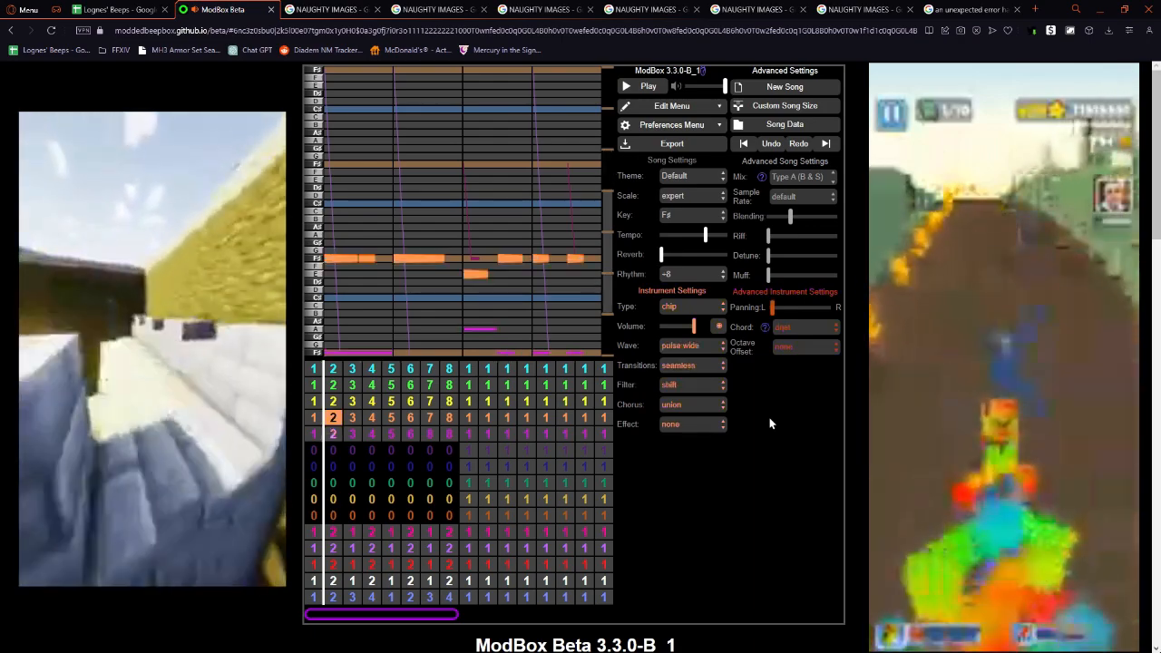
pyautogui.press('Right')
pyautogui.press('Right')
pyautogui.press('Right')
pyautogui.press('Right')
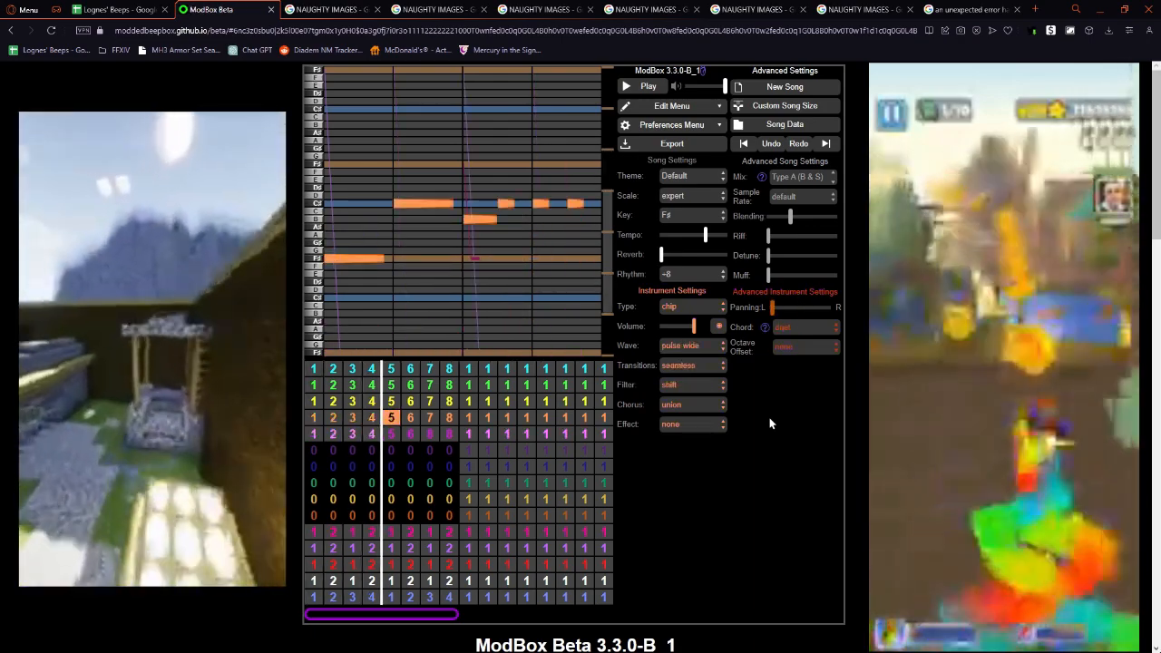
pyautogui.press('Down')
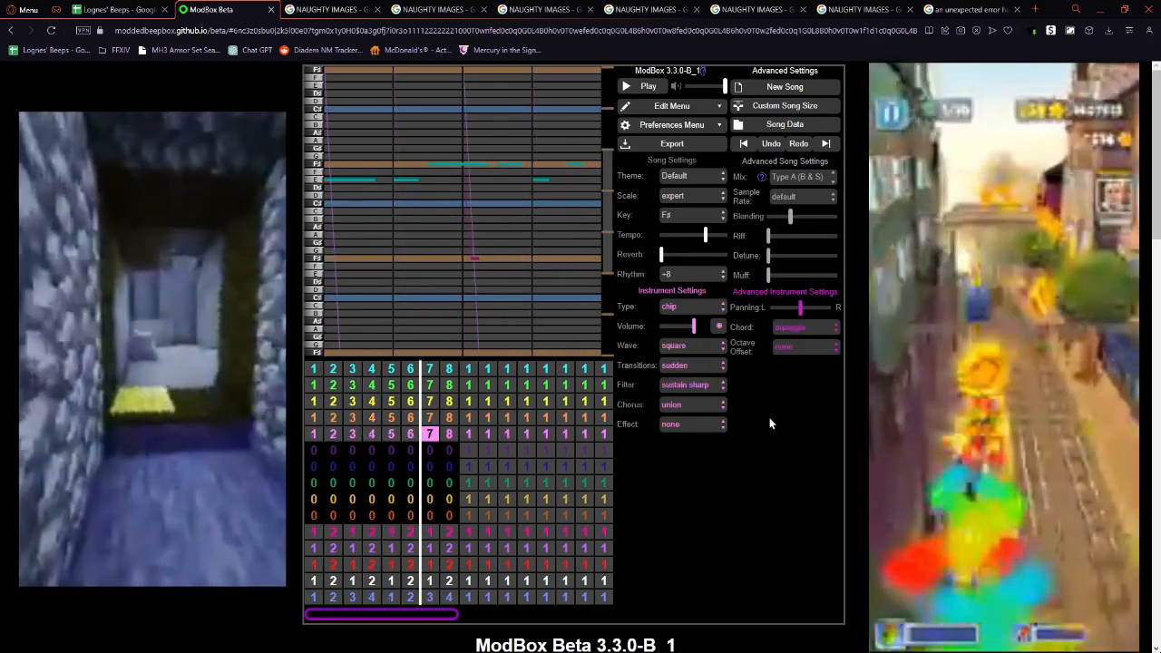
pyautogui.press('Right')
pyautogui.press('Left')
# Pan the magenta chip channel fully right and give it the duet chord and pulse wide wave.
pyautogui.press('space')
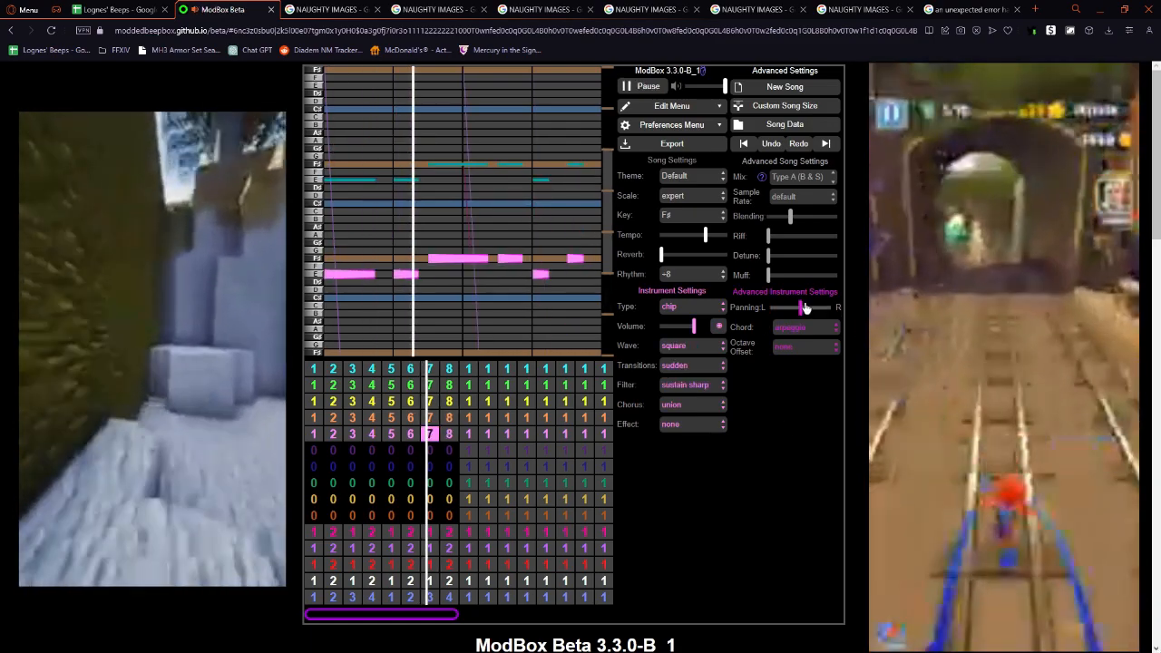
pyautogui.moveTo(802, 308); pyautogui.dragTo(831, 309)
pyautogui.click(824, 328)
pyautogui.click(805, 340)
pyautogui.click(691, 345)
pyautogui.click(690, 392)
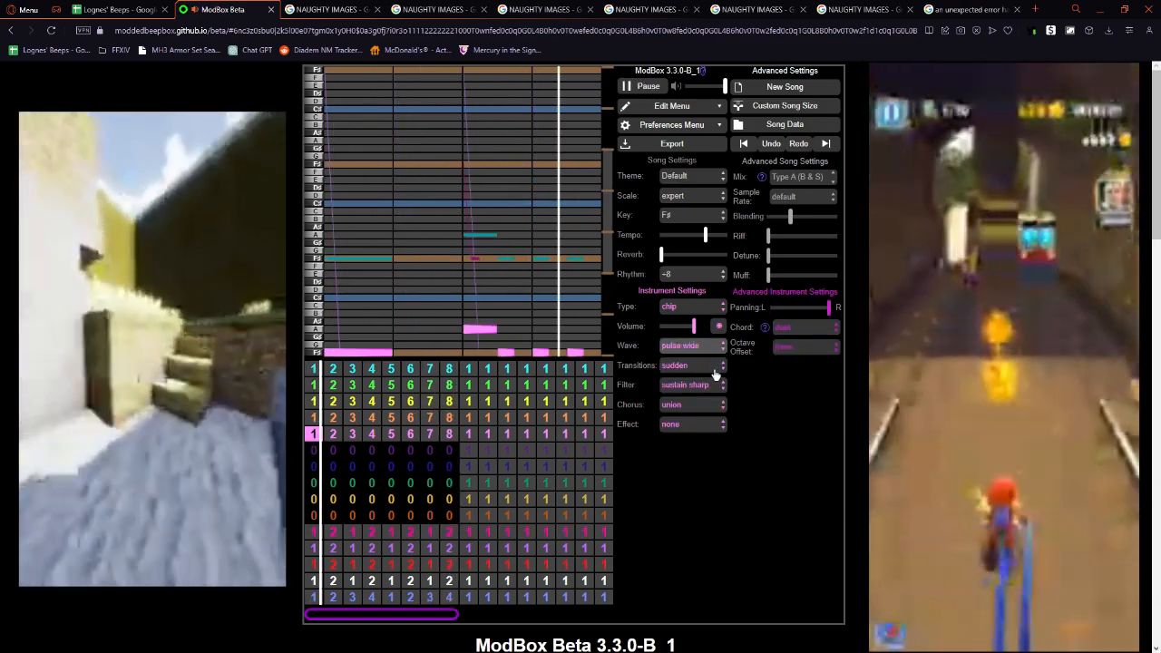
# Try the pulse narrow wave on the magenta chip channel and play the song with it.
pyautogui.click(693, 346)
pyautogui.click(700, 402)
pyautogui.press('space')
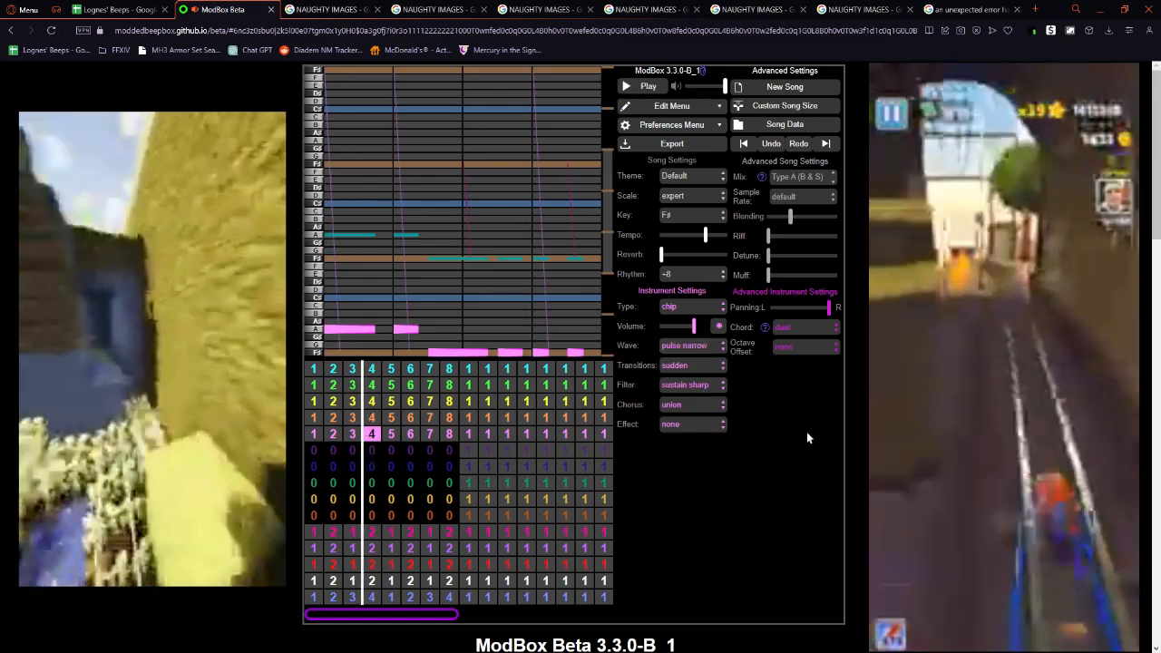
pyautogui.press('space')
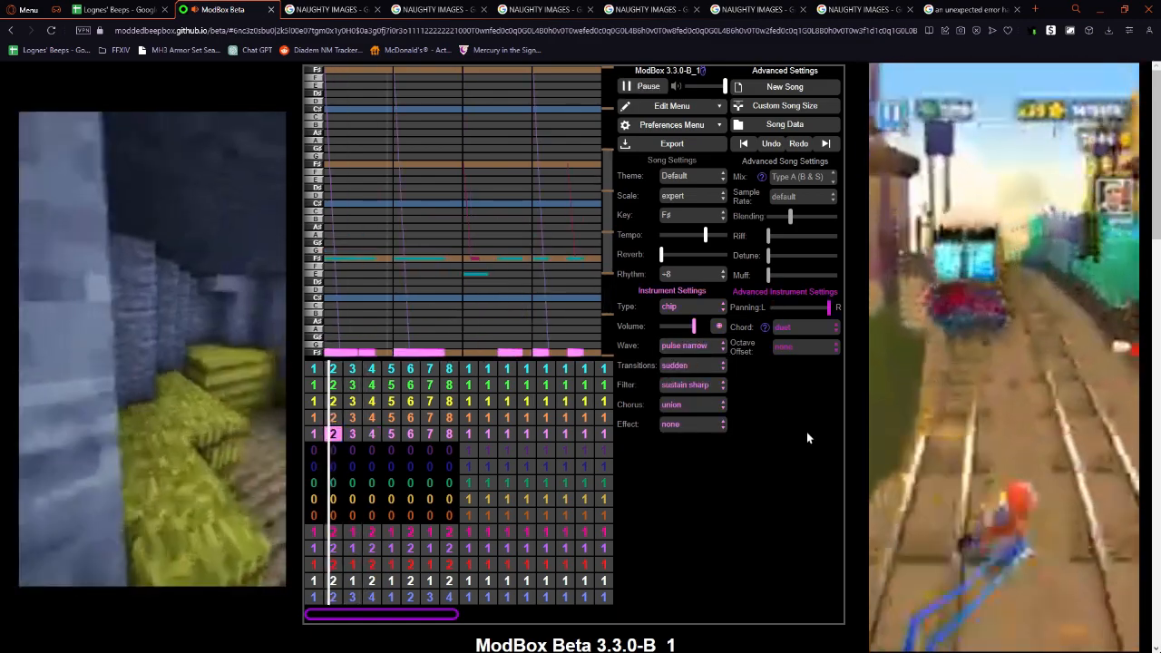
# Set the magenta channel's transitions to seamless and its filter to shift.
pyautogui.click(710, 366)
pyautogui.click(706, 388)
pyautogui.click(706, 387)
pyautogui.click(681, 541)
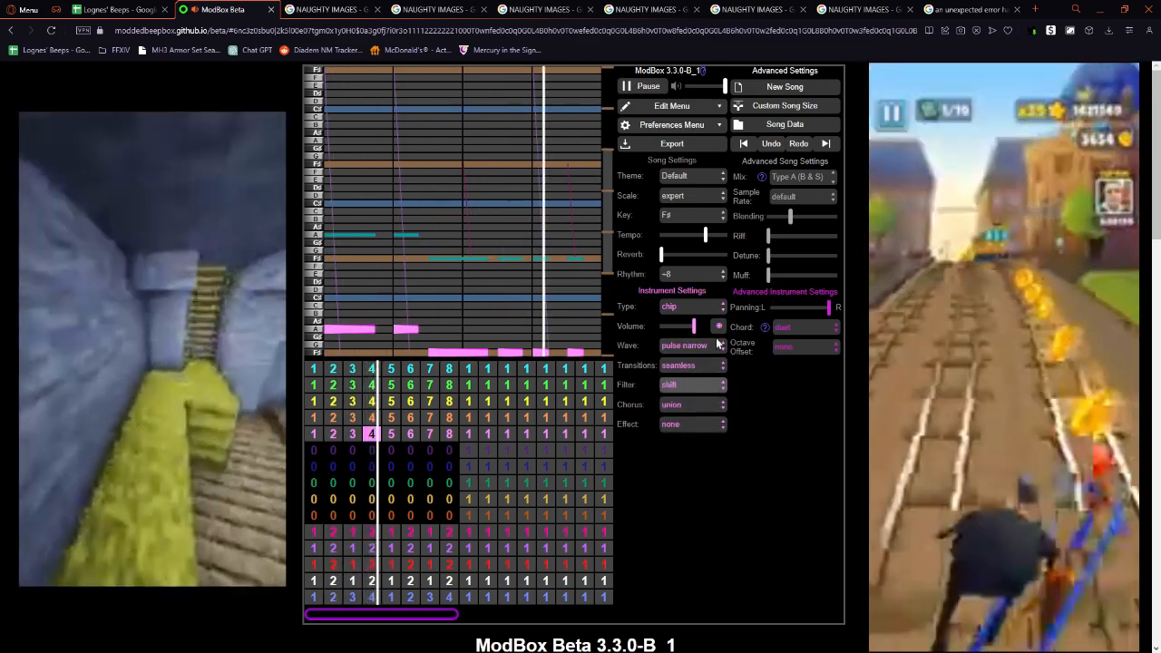
# Give the magenta channel the double saw wave and an octave offset of -1 (octave).
pyautogui.click(715, 343)
pyautogui.click(682, 409)
pyautogui.click(805, 347)
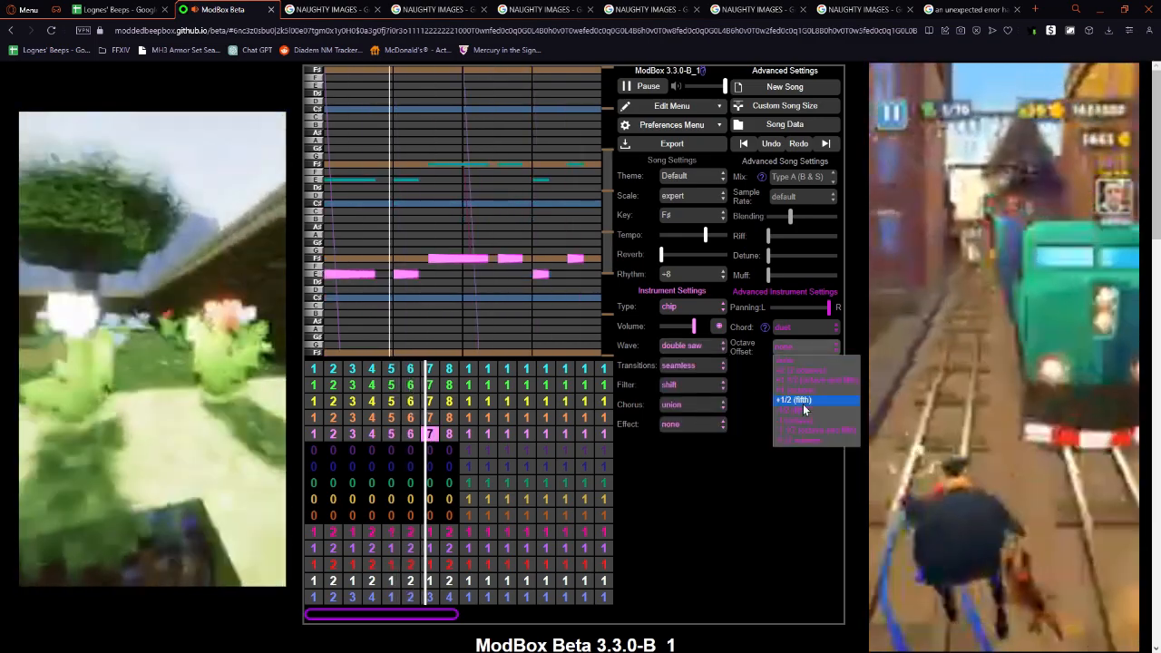
pyautogui.click(802, 403)
pyautogui.click(696, 407)
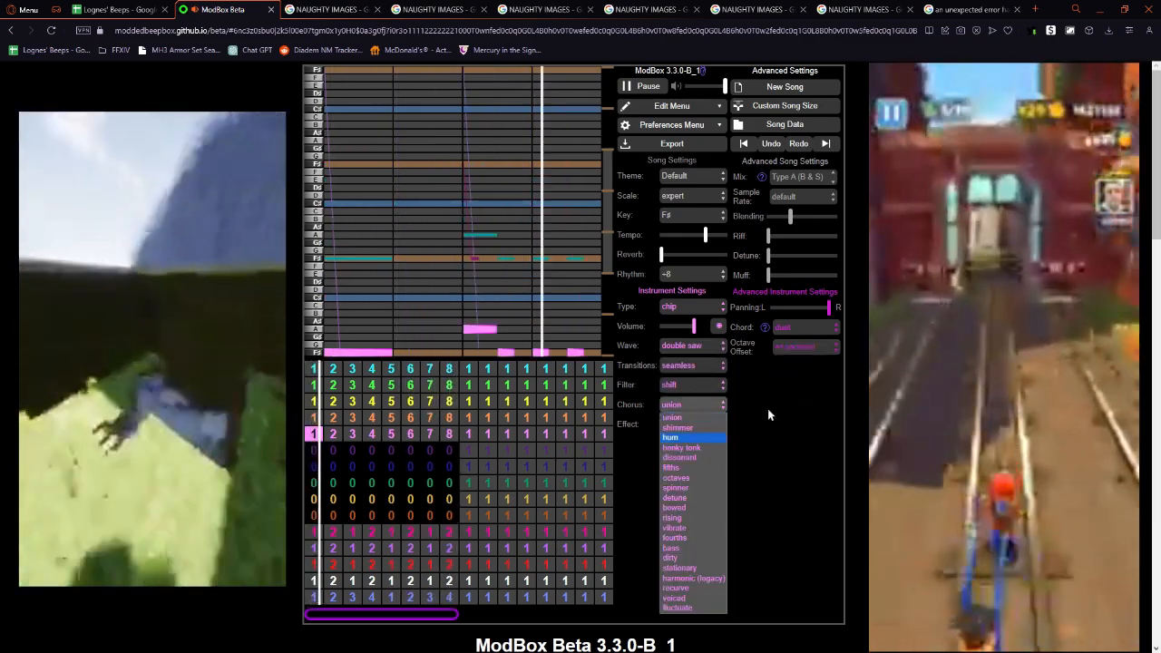
pyautogui.click(804, 347)
pyautogui.click(802, 421)
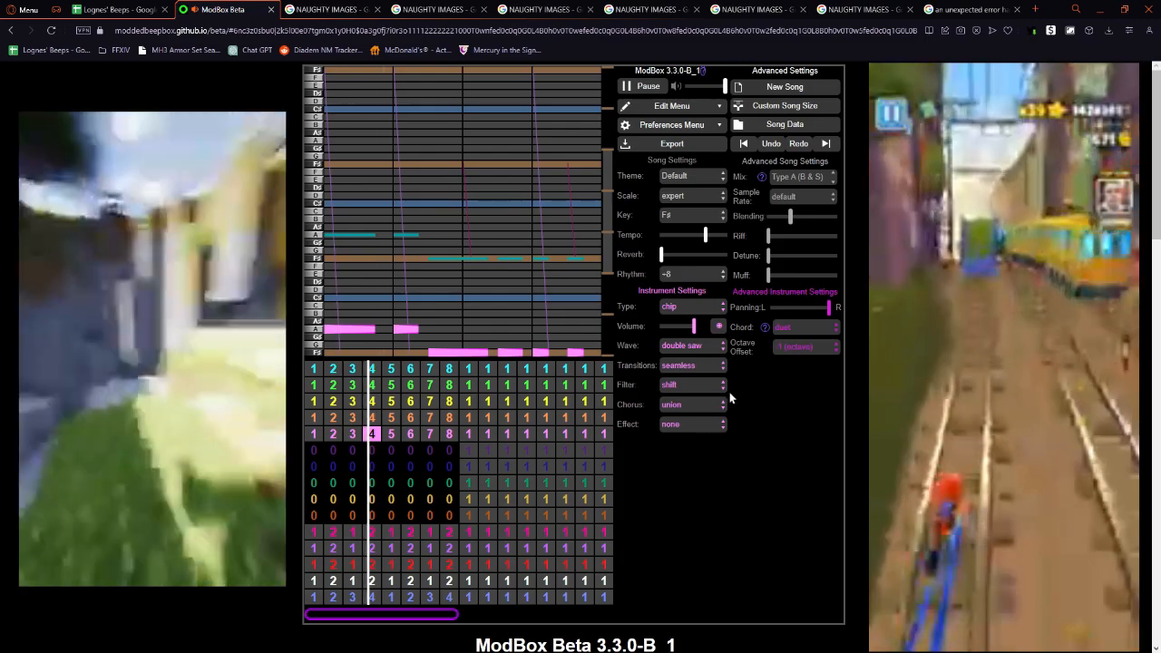
# Change the song key to E, and try the octaves chorus on the magenta channel before setting it back to union.
pyautogui.click(700, 404)
pyautogui.click(689, 479)
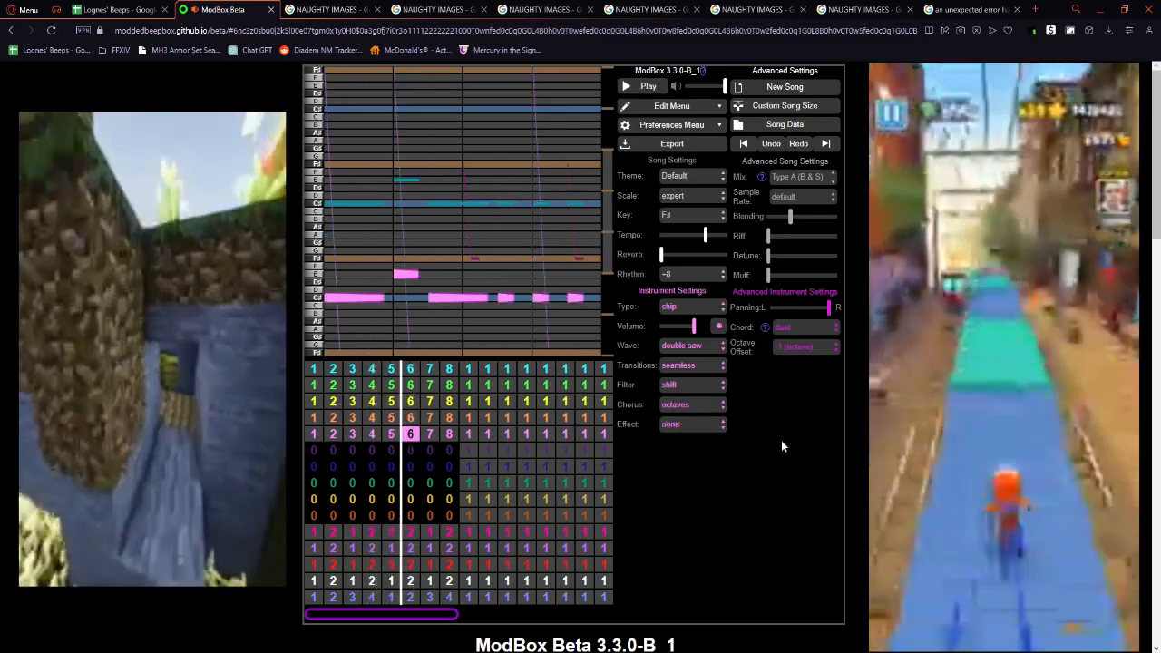
pyautogui.click(679, 218)
pyautogui.click(680, 302)
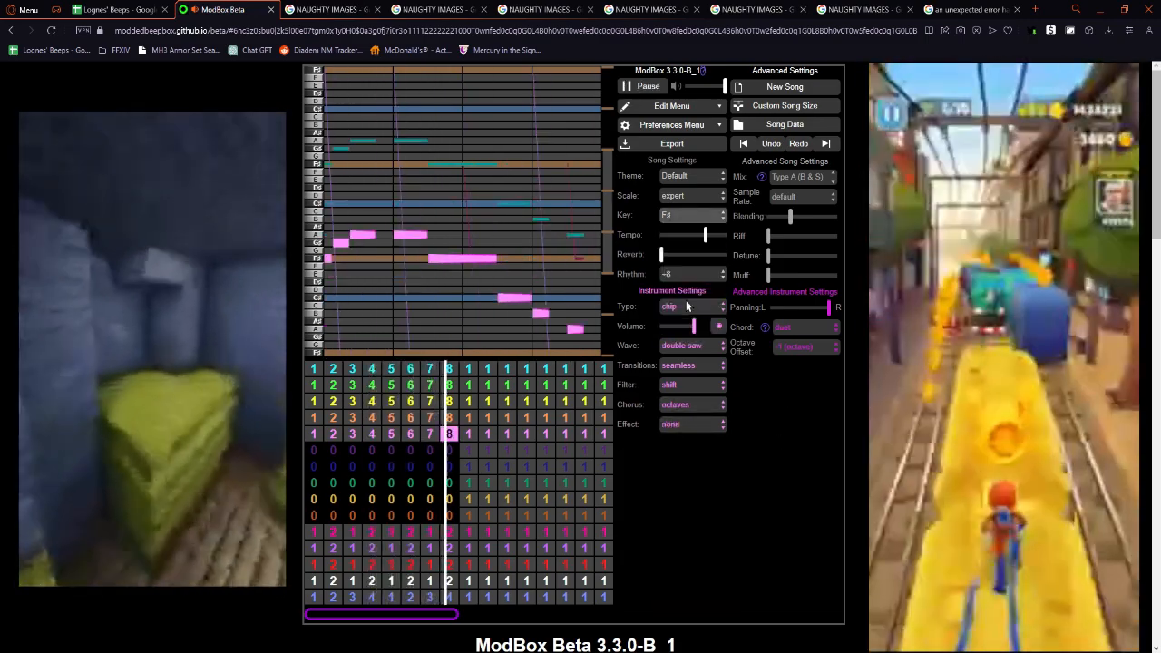
pyautogui.click(696, 406)
pyautogui.click(699, 418)
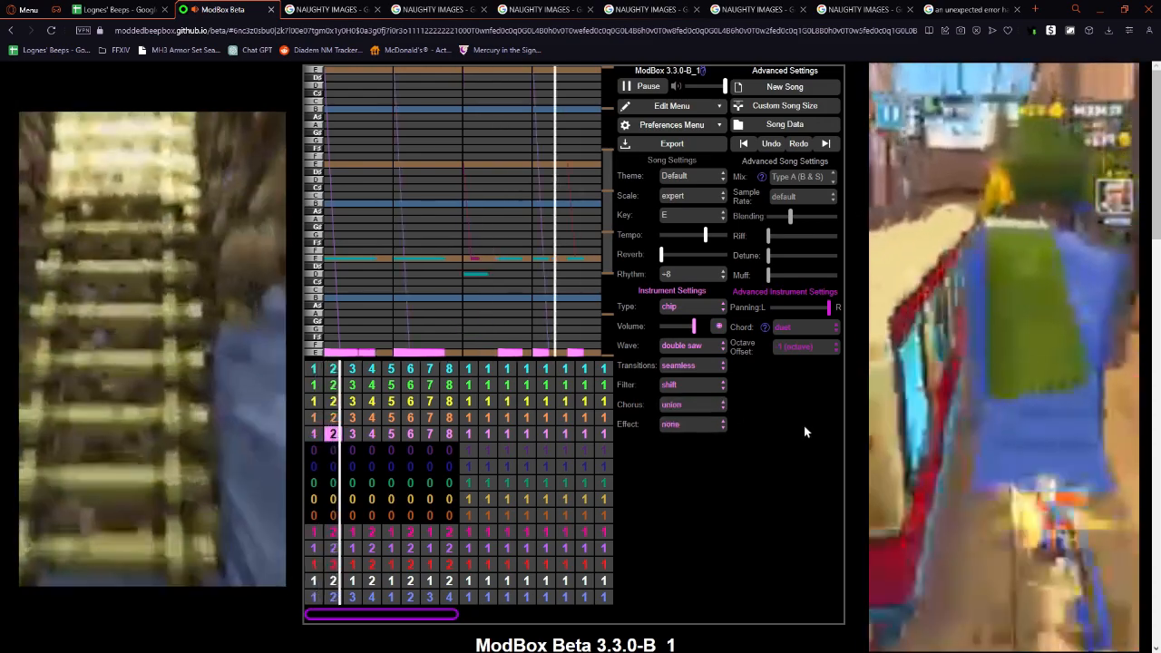
# Set the orange chip channel's octave offset to +1 (octave).
pyautogui.press('space')
pyautogui.press('Up')
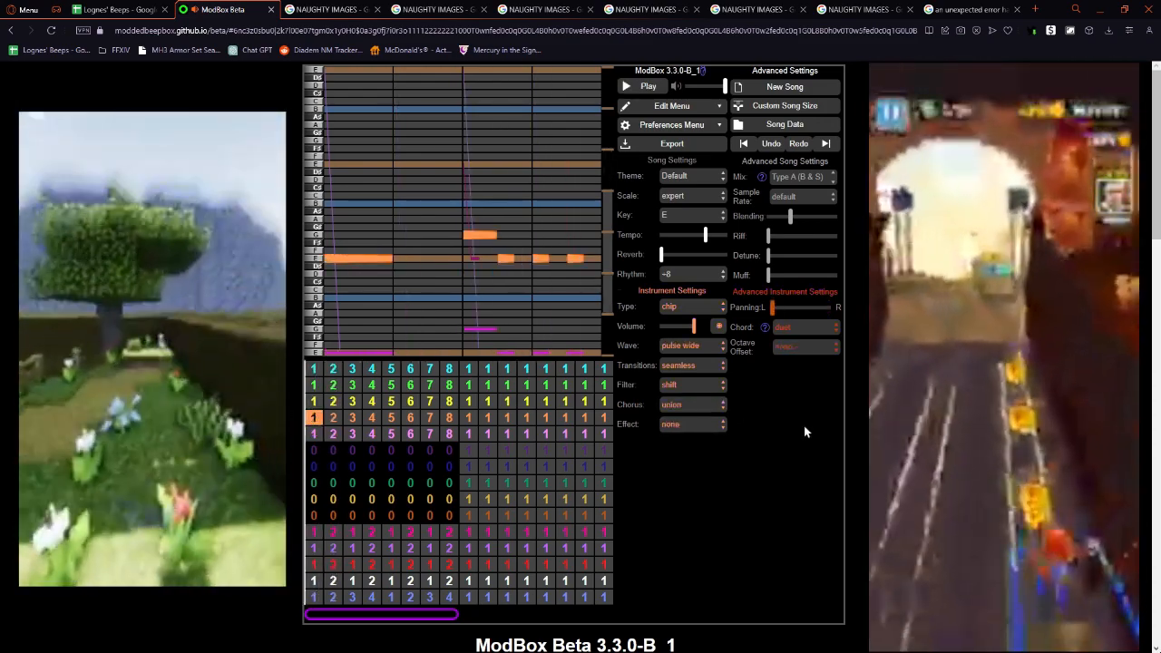
pyautogui.press('Down')
pyautogui.press('space')
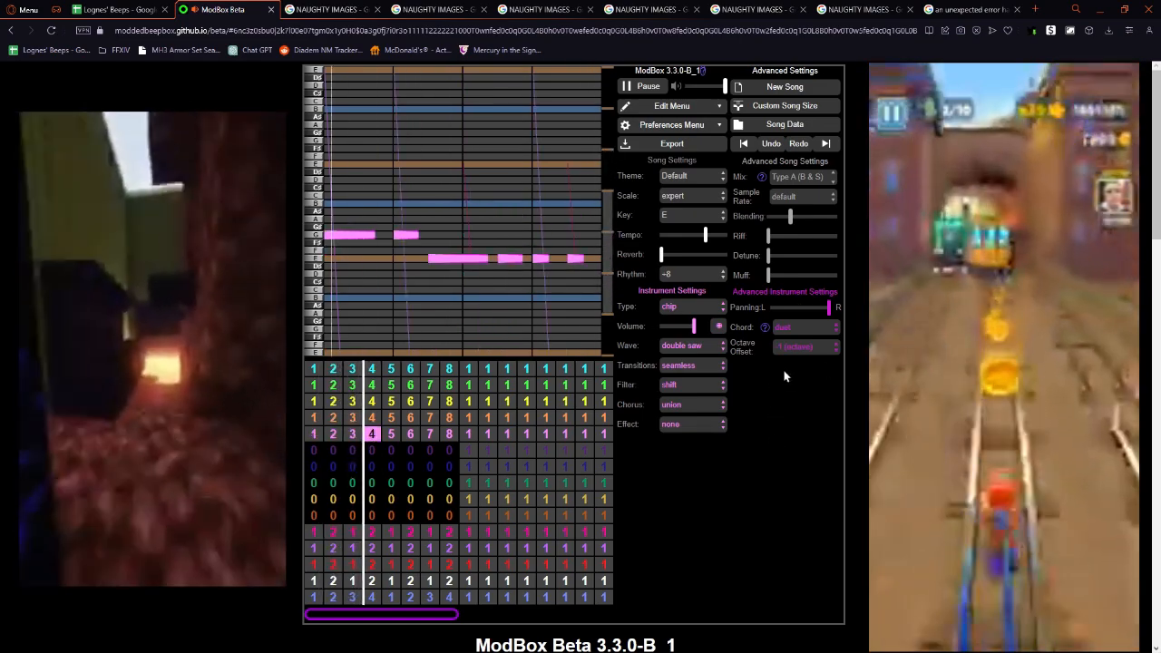
pyautogui.press('Up')
pyautogui.click(787, 347)
pyautogui.click(791, 392)
# Set the magenta chip channel's octave offset to none.
pyautogui.press('Down')
pyautogui.click(793, 349)
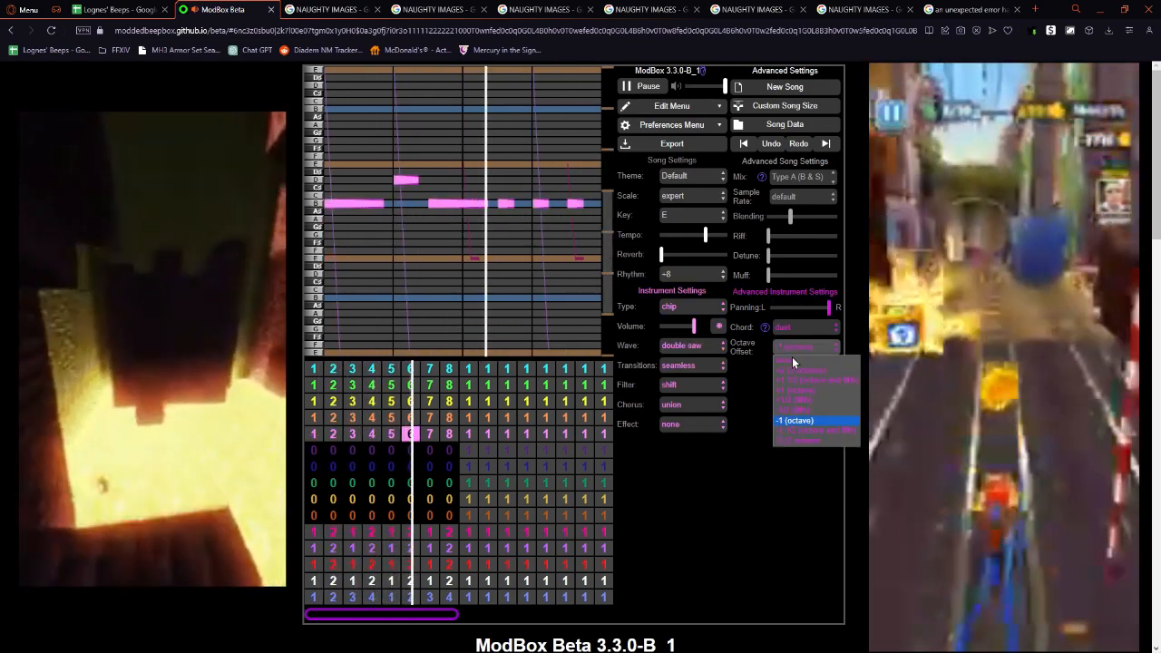
pyautogui.click(802, 392)
pyautogui.click(715, 424)
pyautogui.click(792, 350)
pyautogui.click(790, 392)
# Try the honky tonk chorus on the orange channel during playback and set it back to union.
pyautogui.press('Up')
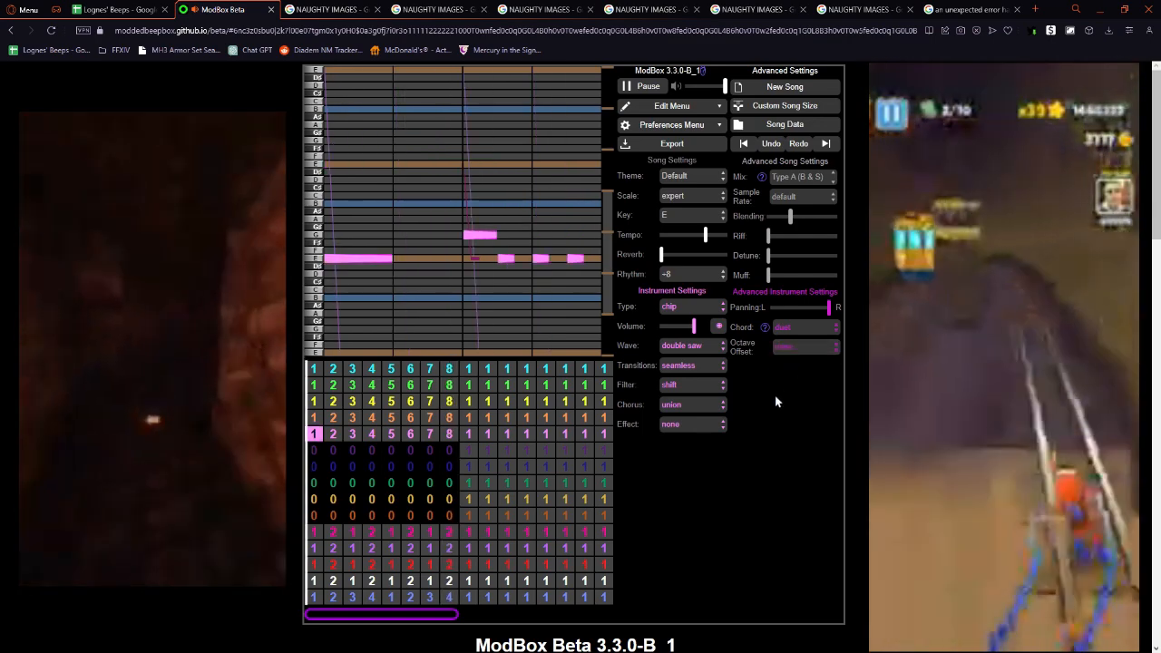
pyautogui.click(694, 404)
pyautogui.click(695, 448)
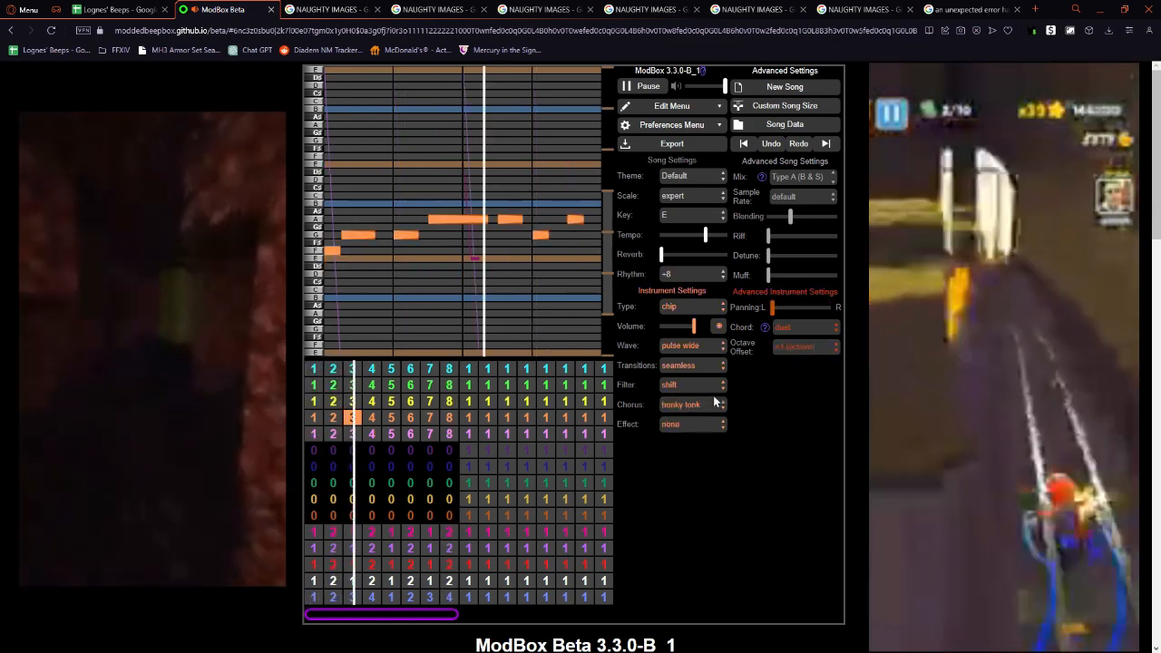
pyautogui.click(715, 404)
pyautogui.click(705, 418)
pyautogui.press('space')
pyautogui.click(720, 408)
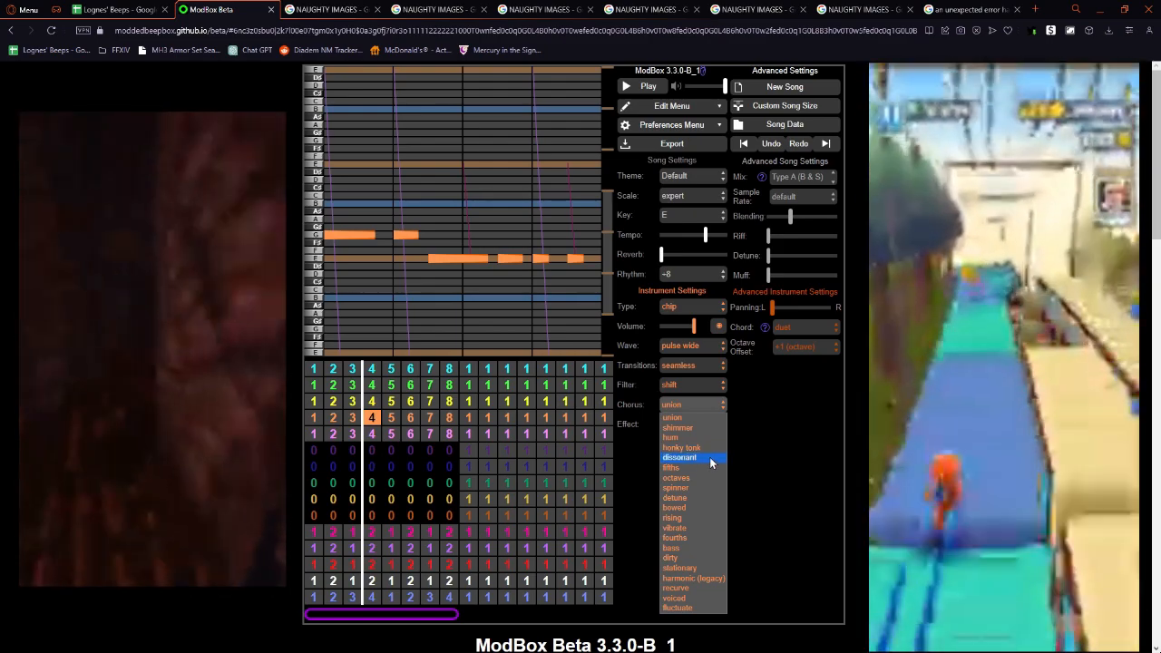
pyautogui.click(725, 406)
pyautogui.click(725, 407)
pyautogui.click(771, 433)
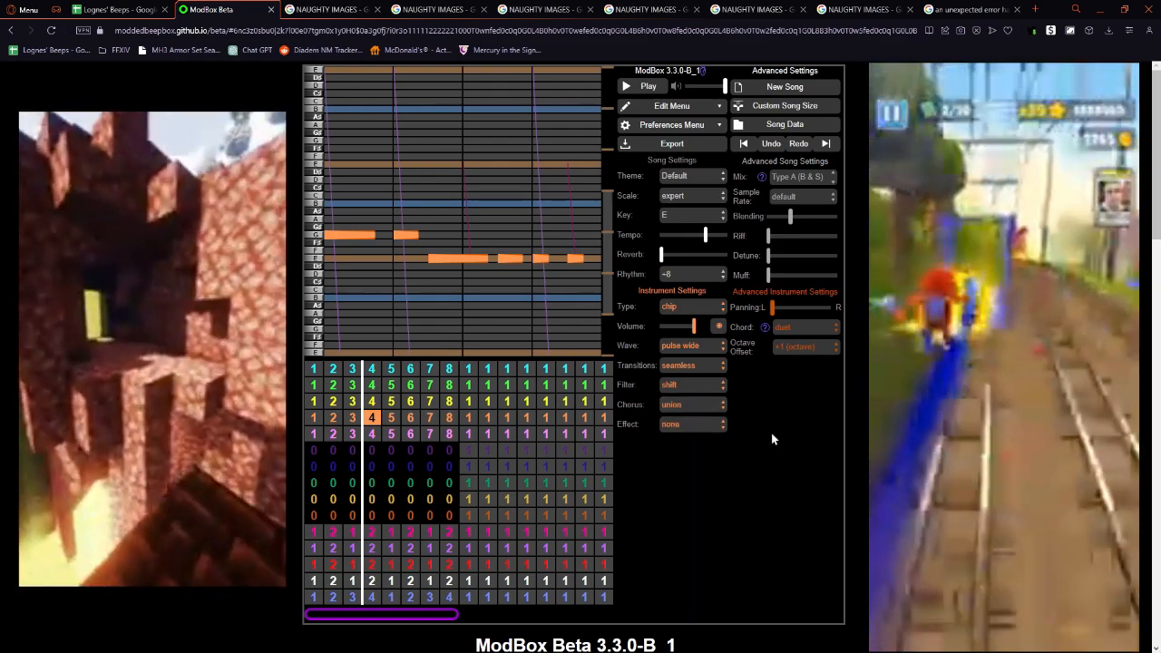
pyautogui.press('Left')
pyautogui.press('Left')
pyautogui.press('Up')
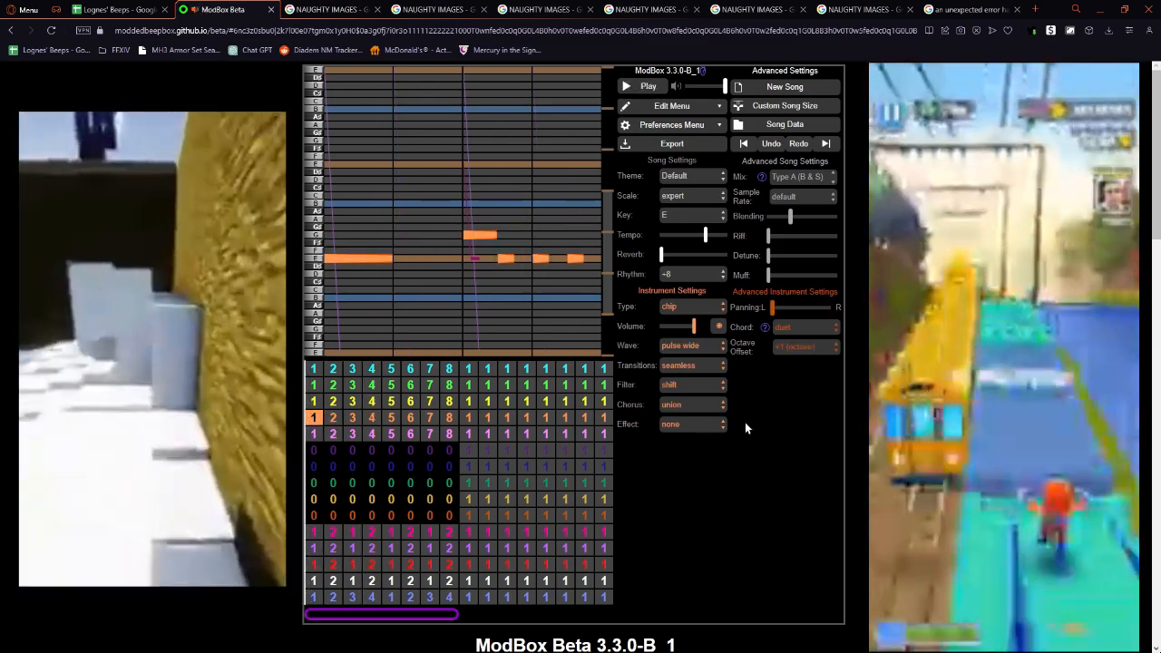
# Try the dirty chorus on the orange channel during playback, set it back to union and return to bar 1.
pyautogui.click(692, 404)
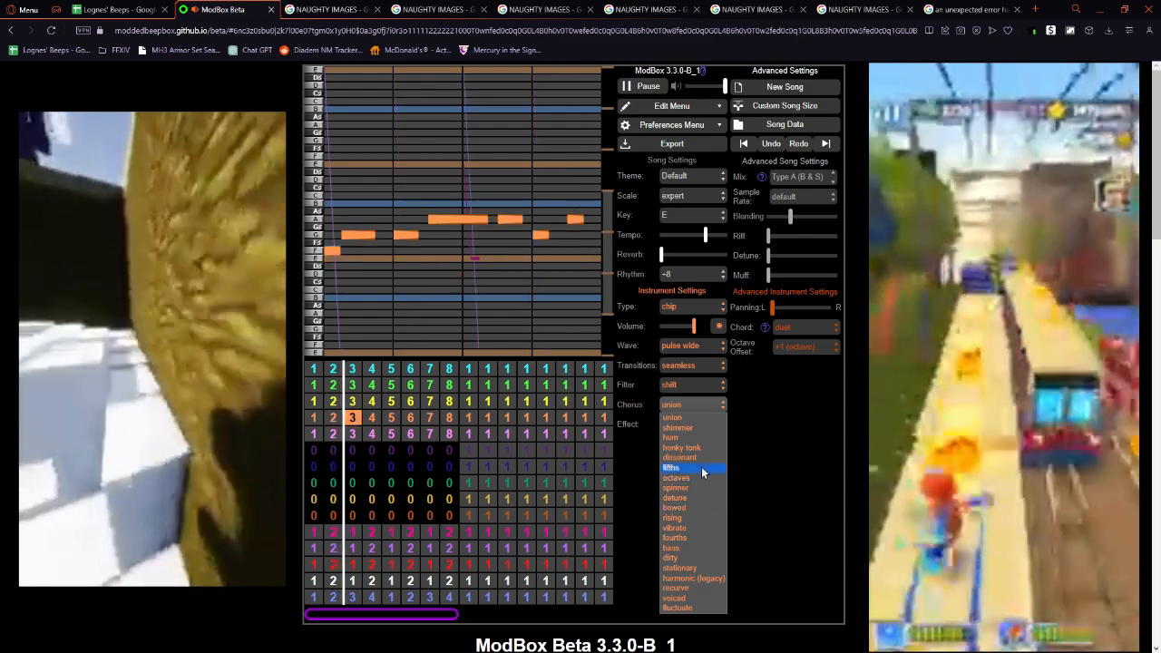
pyautogui.click(695, 405)
pyautogui.click(695, 405)
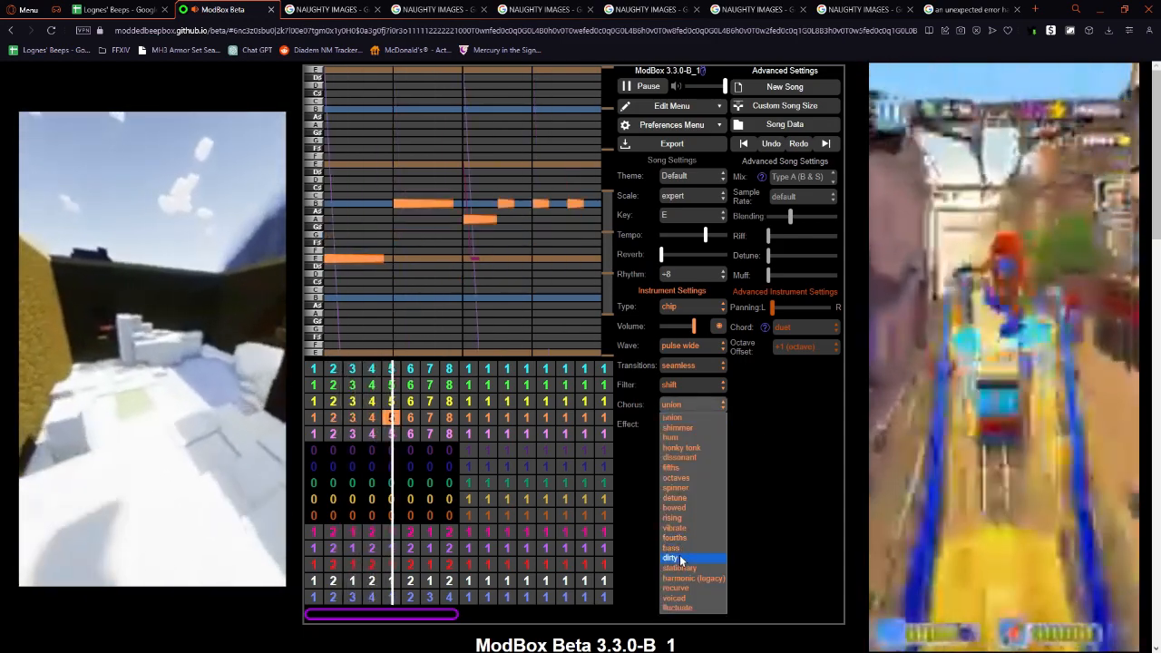
pyautogui.click(680, 556)
pyautogui.press('space')
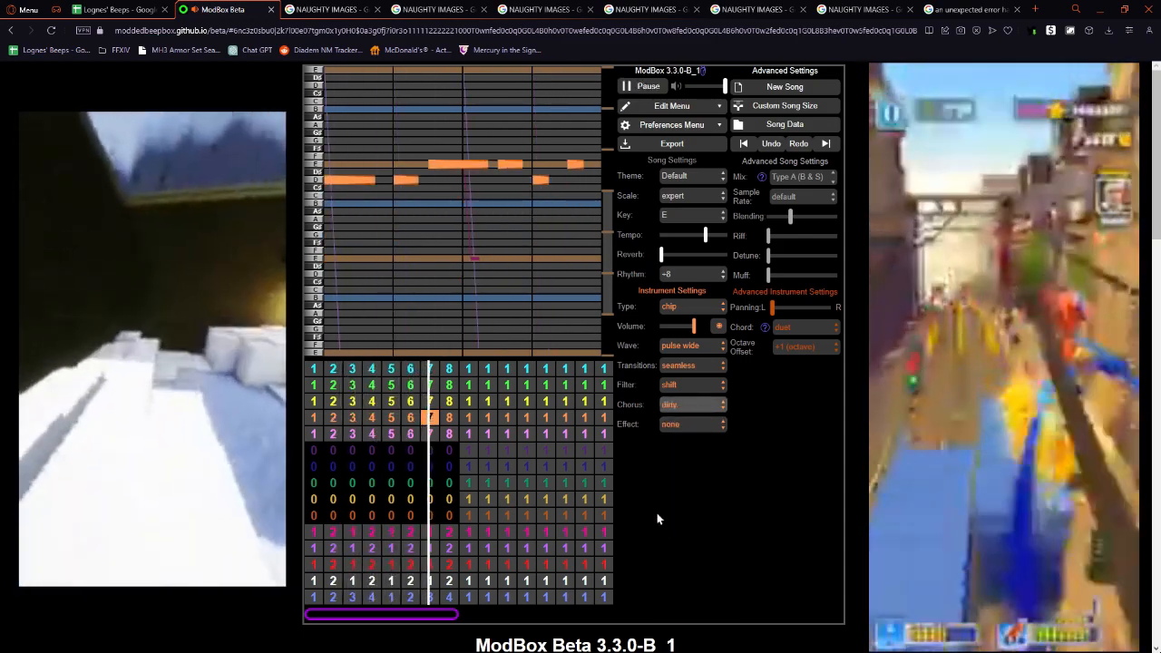
pyautogui.click(671, 408)
pyautogui.click(675, 418)
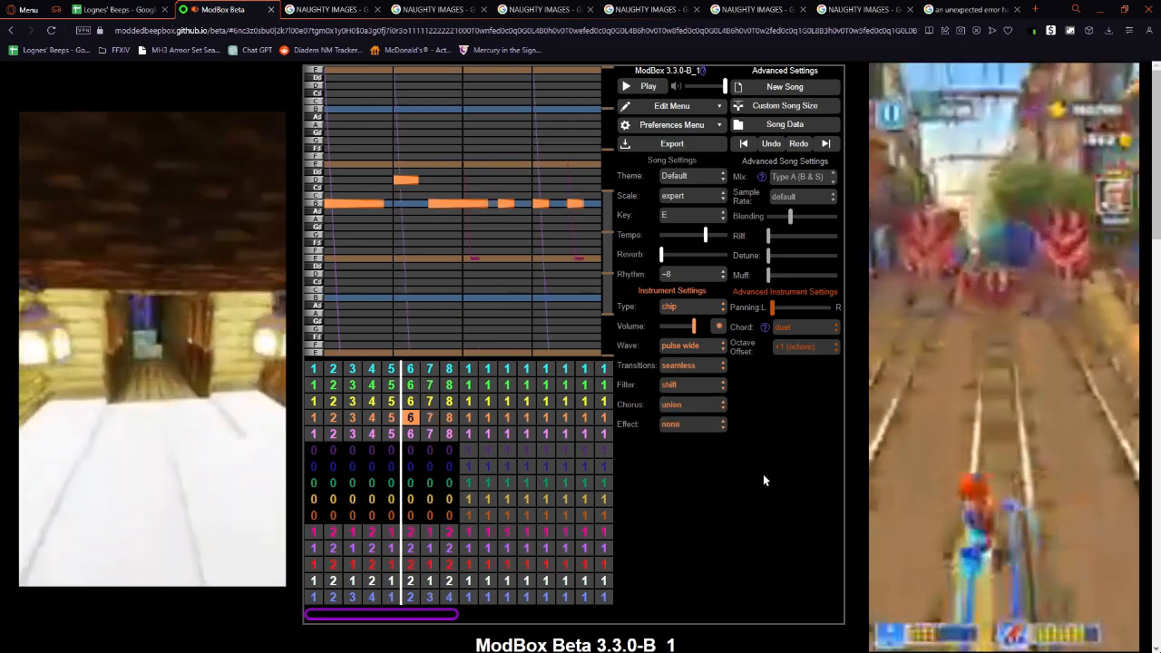
pyautogui.press('Left')
pyautogui.press('Left')
pyautogui.press('Left')
pyautogui.press('Left')
pyautogui.press('Left')
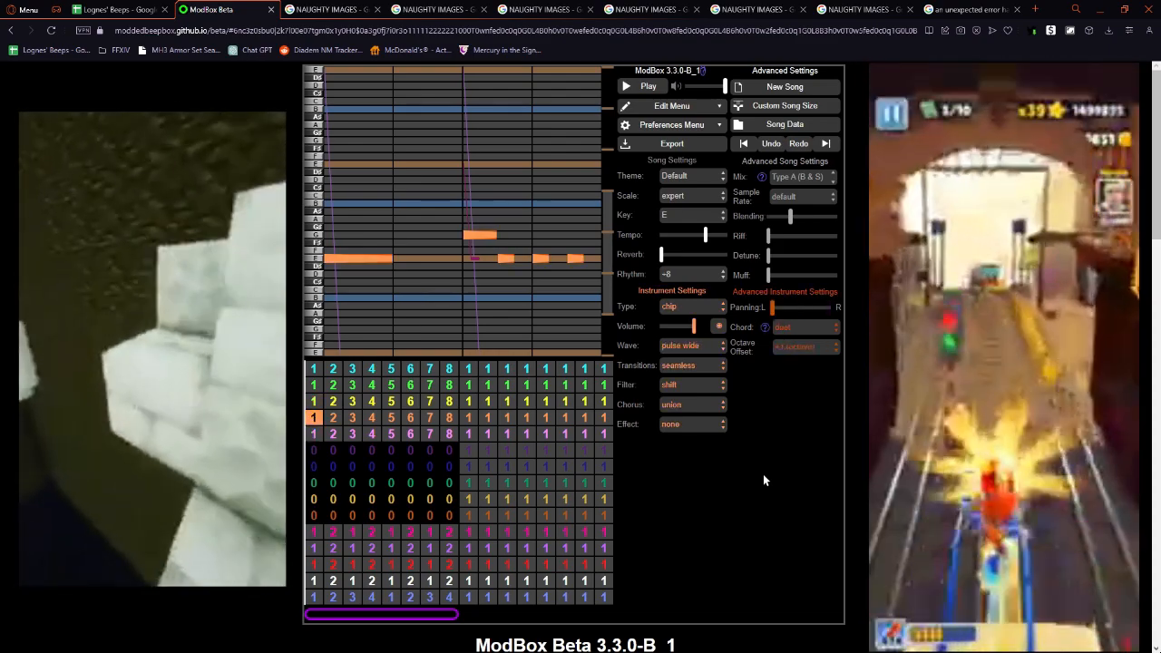
# Mute the yellow, orange and magenta channels and listen to the green channel from the first bars.
pyautogui.press('Up')
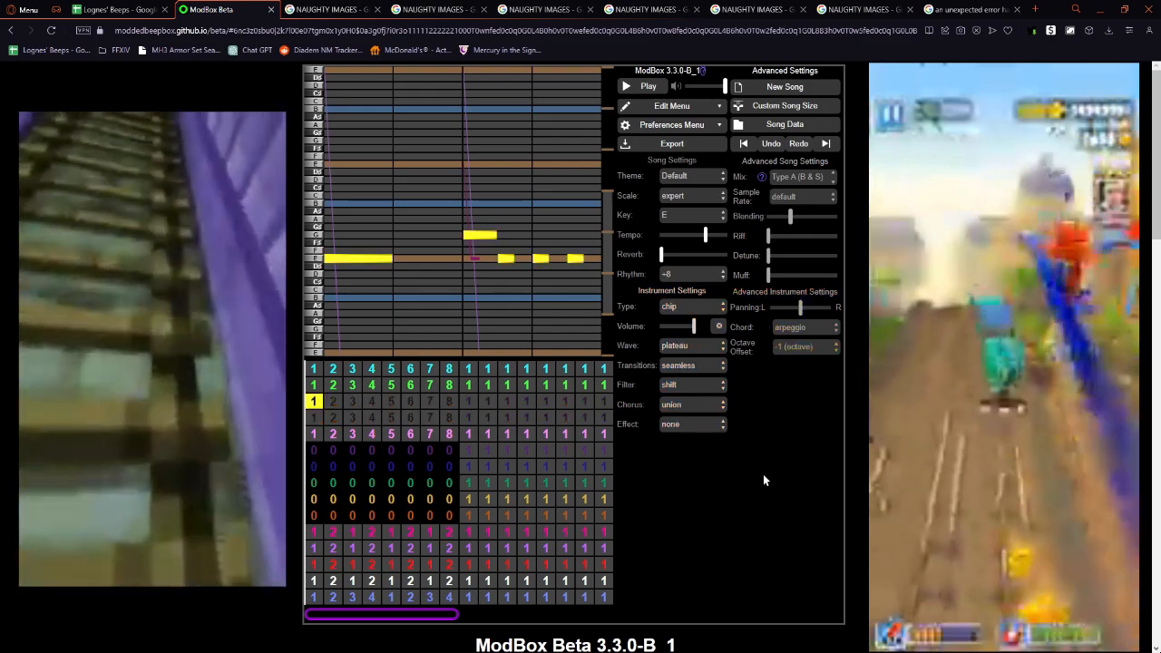
pyautogui.press('Up')
pyautogui.press('space')
pyautogui.press('Up')
pyautogui.press('Down')
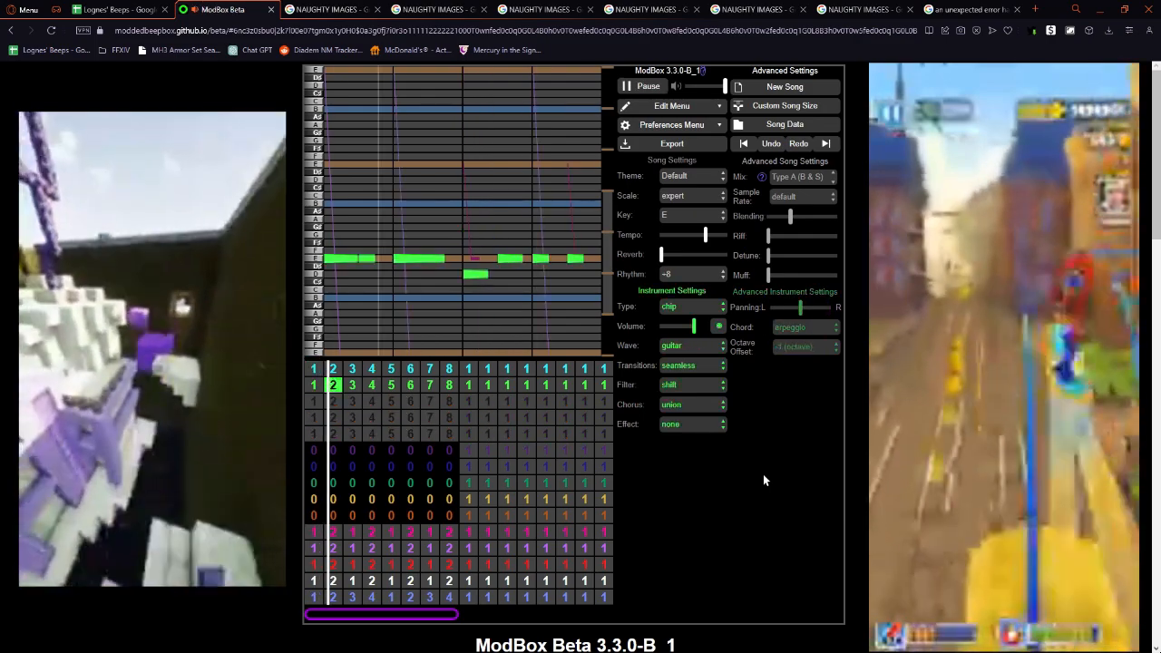
pyautogui.press('space')
pyautogui.press('Left')
pyautogui.press('Left')
# Try the green channel without an octave offset during playback and set it back to -1 (octave).
pyautogui.press('space')
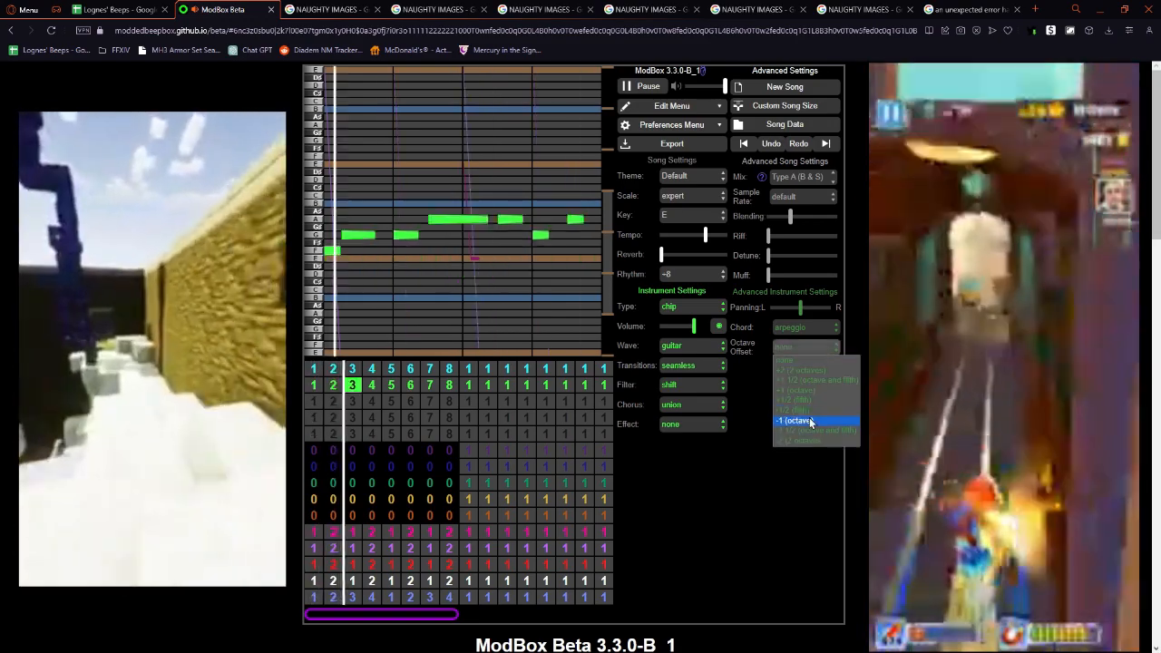
pyautogui.click(723, 405)
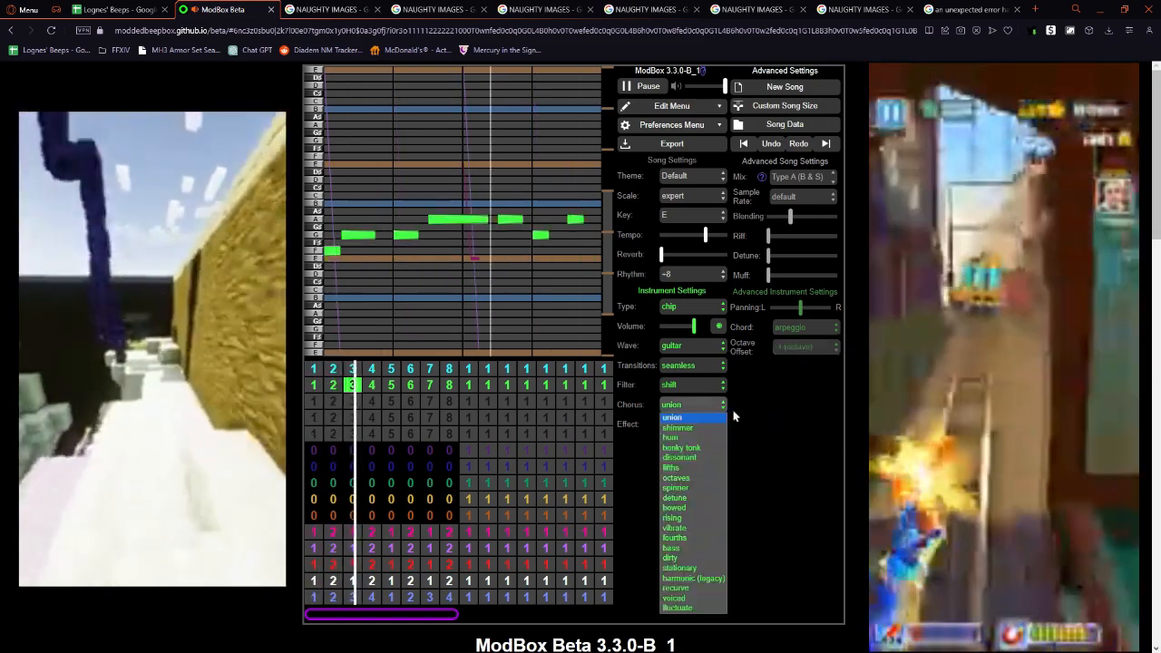
pyautogui.press('Escape')
pyautogui.press('space')
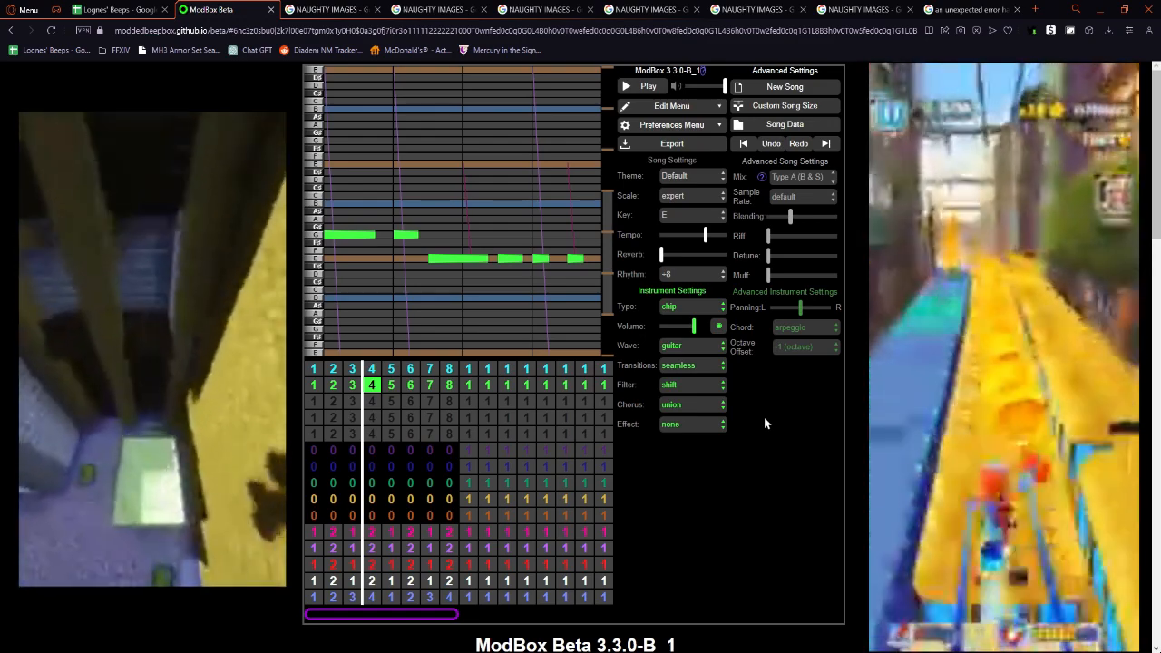
# Unmute the yellow, orange and magenta channels and return to bar 1 of the song.
pyautogui.press('Up')
pyautogui.press('Left')
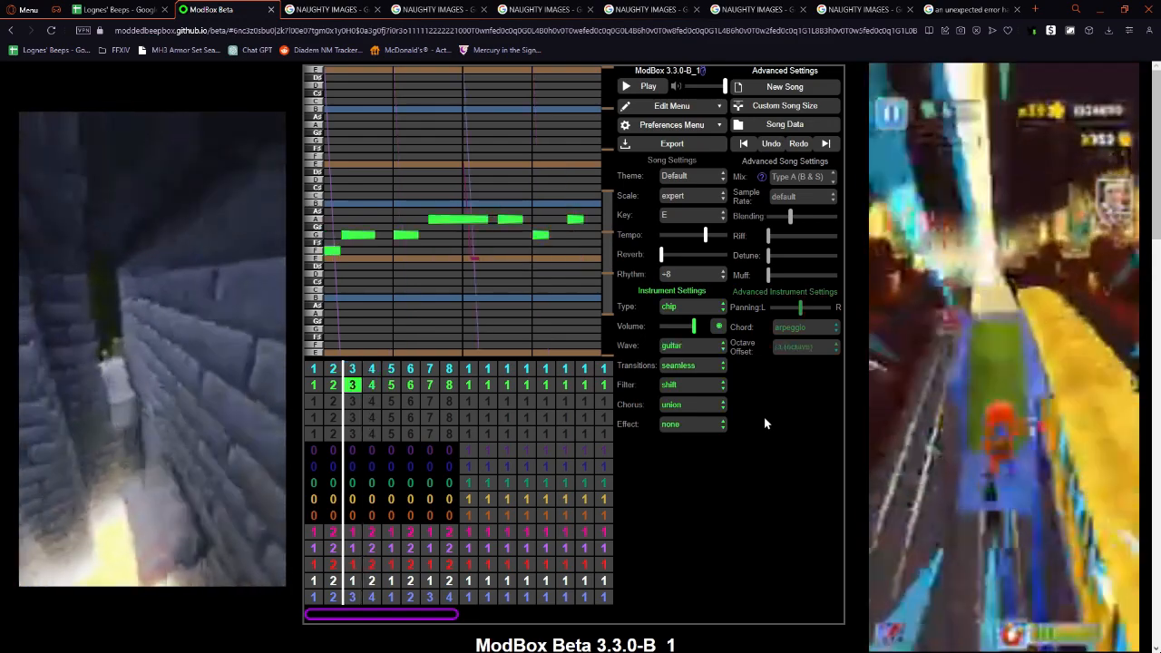
pyautogui.press('Down')
pyautogui.press('Left')
pyautogui.press('Left')
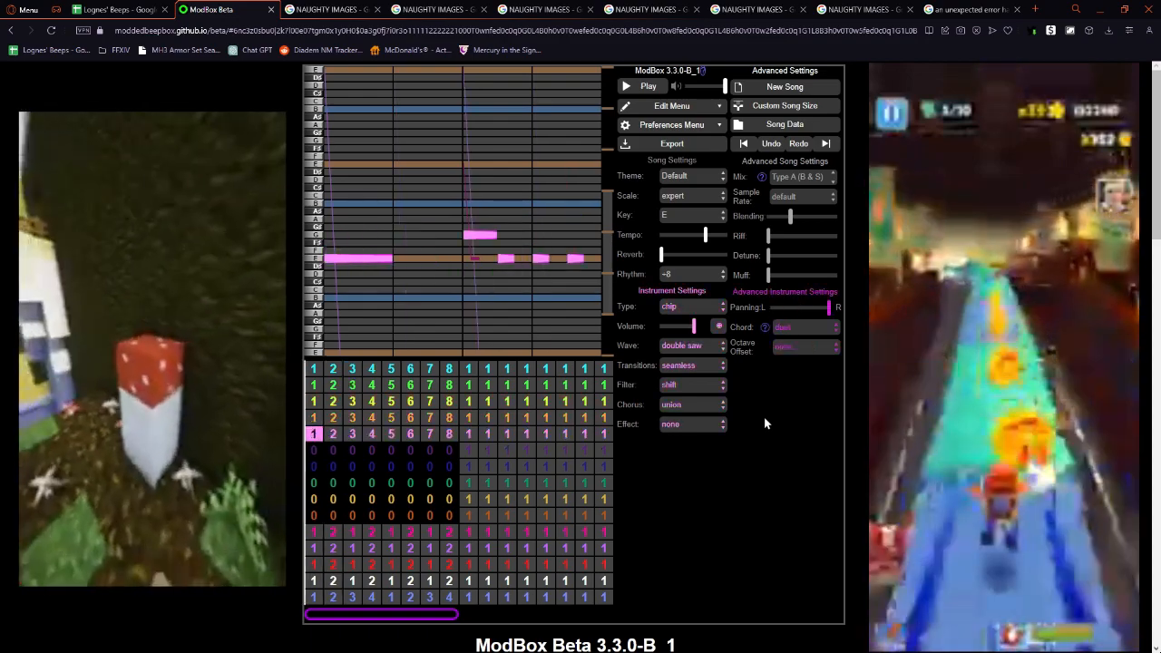
# Audition the dirty chorus on the orange channel once more, restore union and go back to bar 1.
pyautogui.click(692, 404)
pyautogui.click(690, 559)
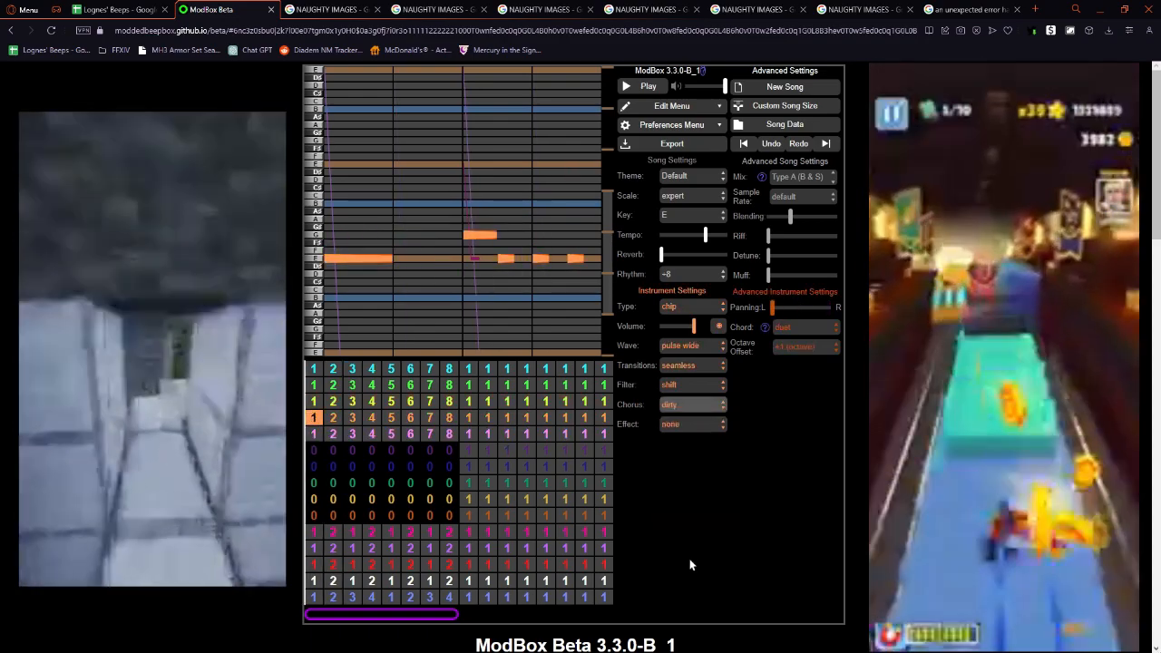
pyautogui.press('space')
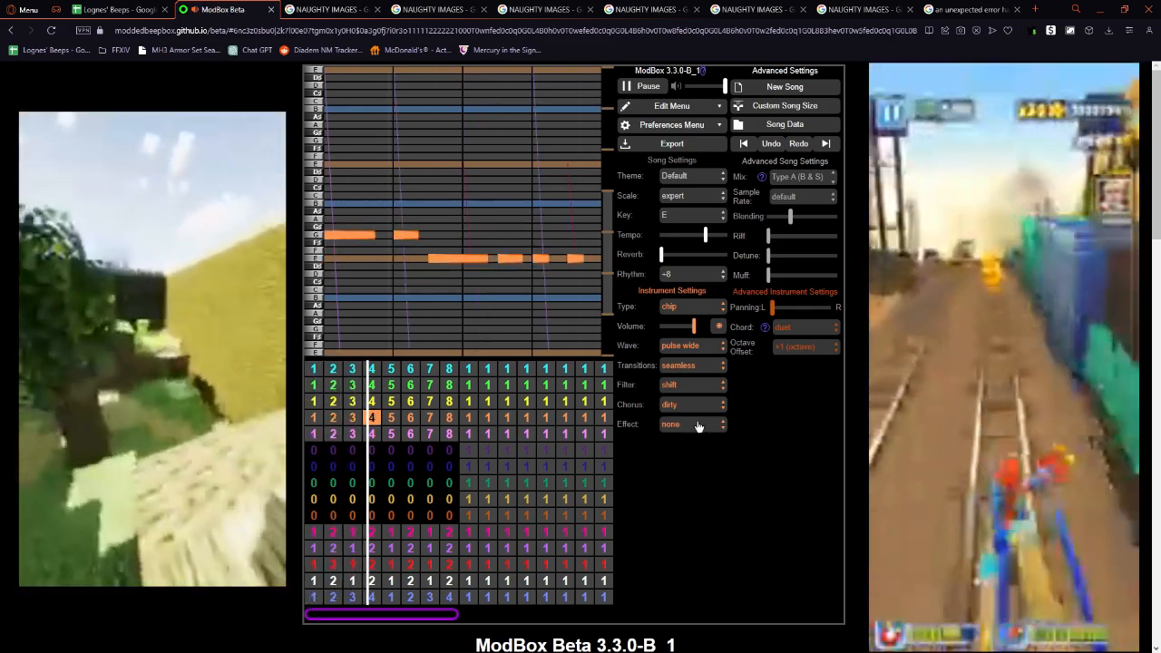
pyautogui.click(692, 404)
pyautogui.click(693, 419)
pyautogui.press('space')
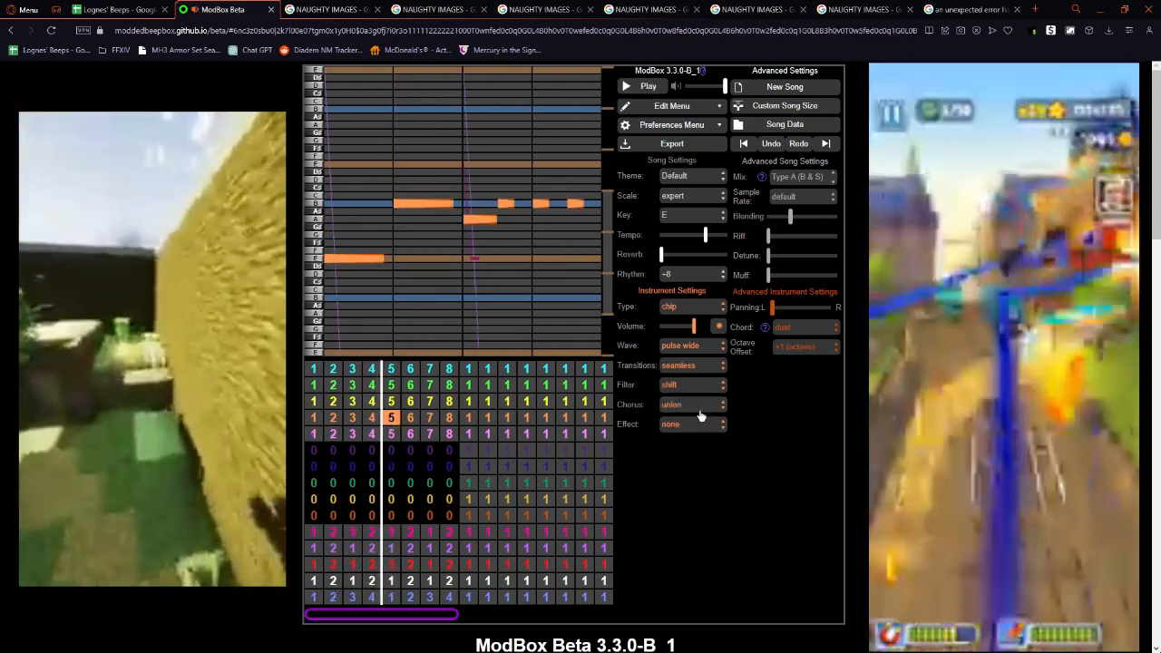
pyautogui.press('Left')
pyautogui.press('Left')
pyautogui.press('Left')
pyautogui.press('Left')
pyautogui.click(696, 404)
pyautogui.click(771, 438)
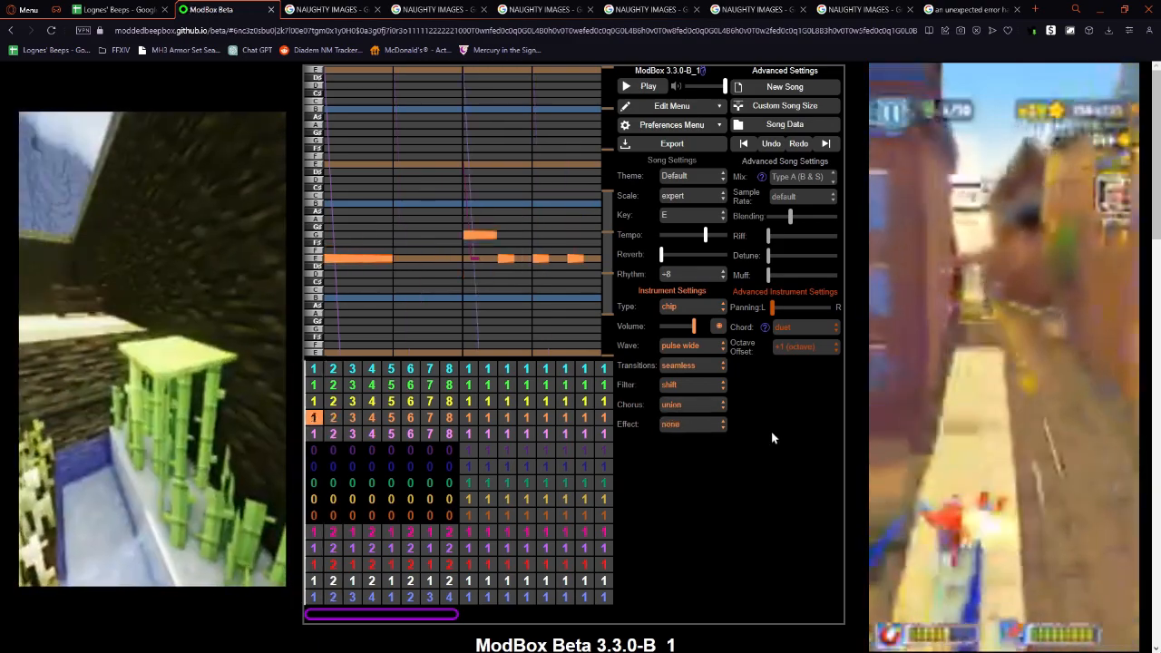
# Set the orange chip channel's wave to double pulse while the song plays.
pyautogui.click(692, 345)
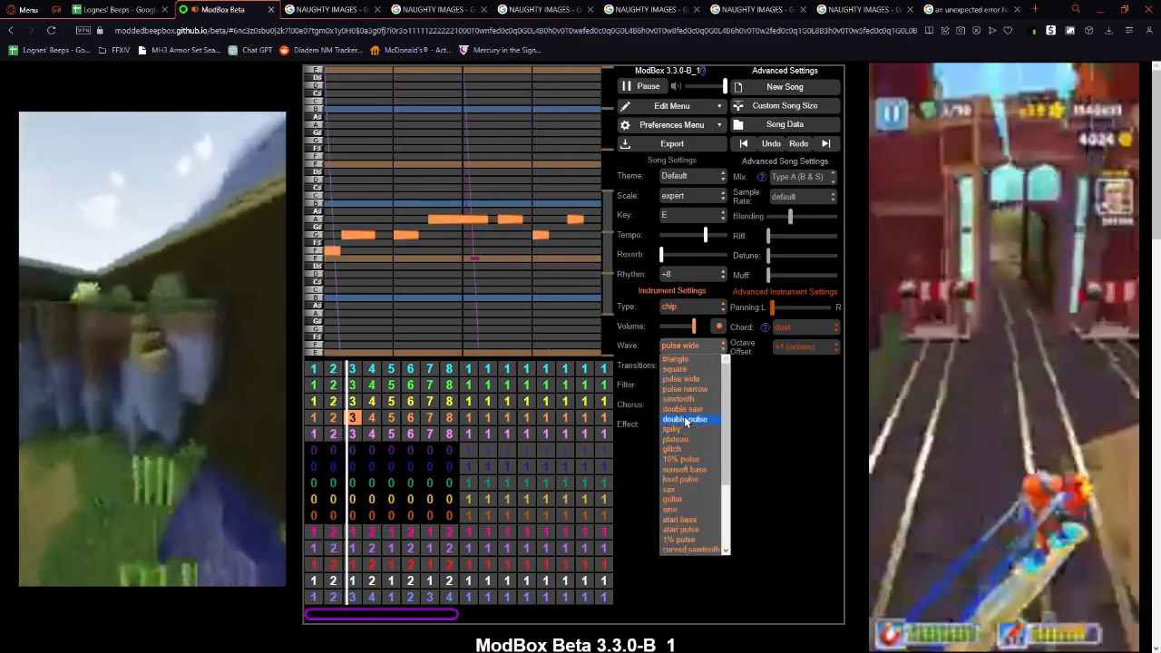
pyautogui.click(683, 415)
pyautogui.click(724, 350)
pyautogui.click(752, 390)
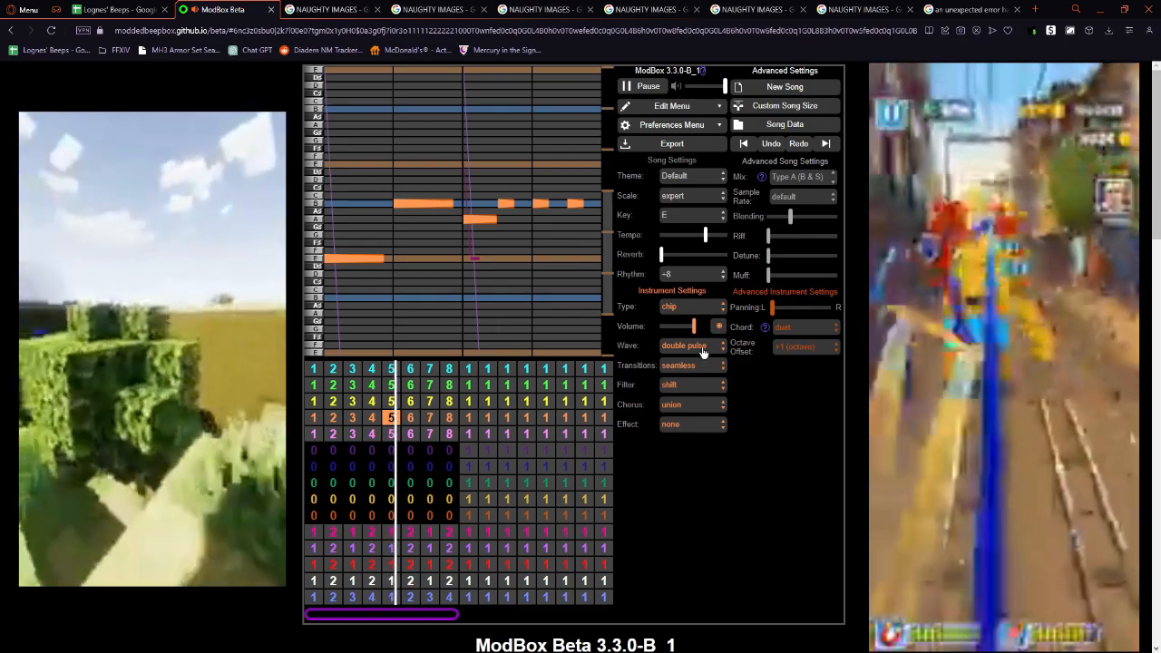
# Set the magenta chip channel's wave to sawtooth and its chorus to octaves while the song plays.
pyautogui.press('Down')
pyautogui.click(699, 347)
pyautogui.click(689, 399)
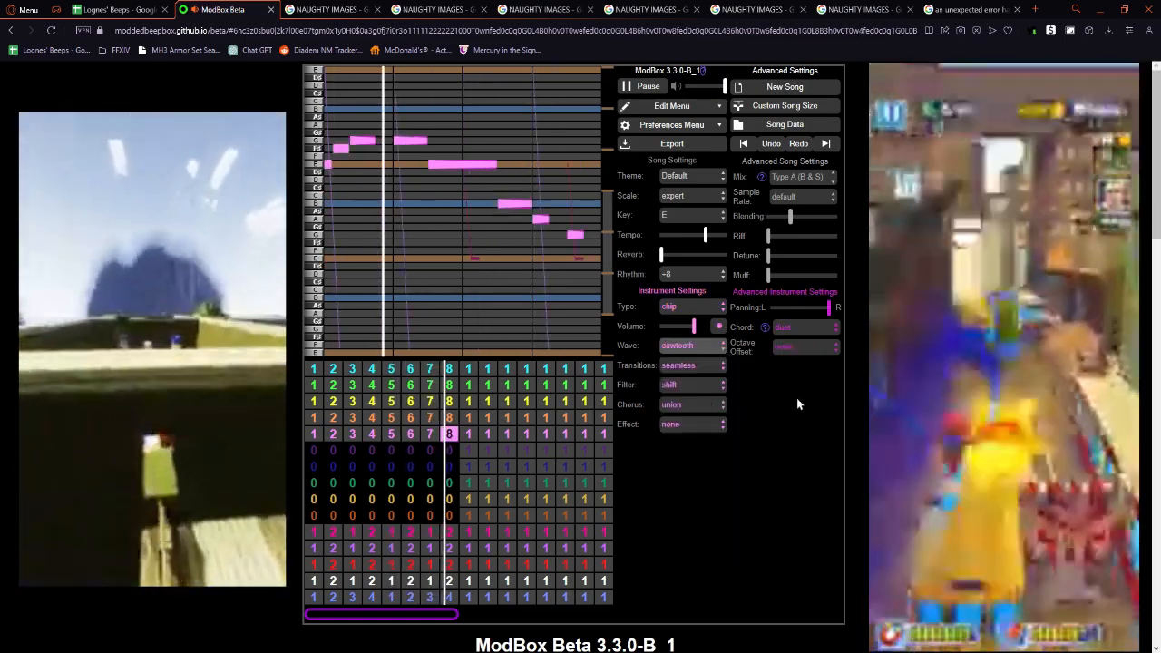
pyautogui.click(716, 406)
pyautogui.click(693, 477)
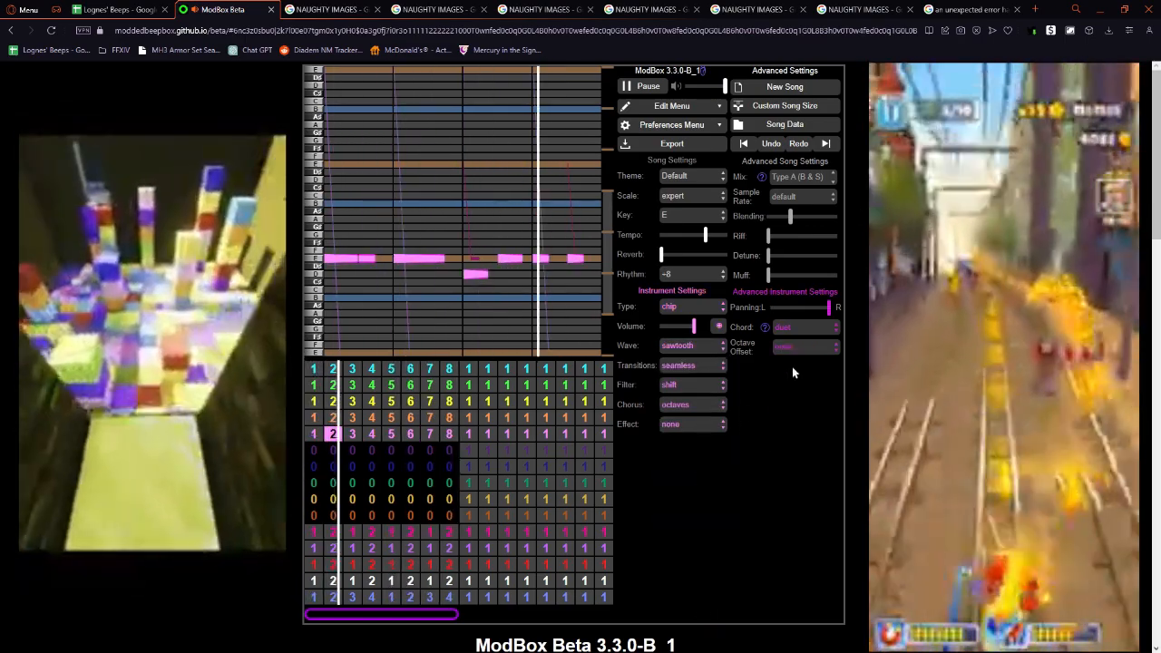
# Try an octave offset of +1 (octave) on the magenta channel, stop playback and restore the offset to none.
pyautogui.click(798, 347)
pyautogui.click(806, 390)
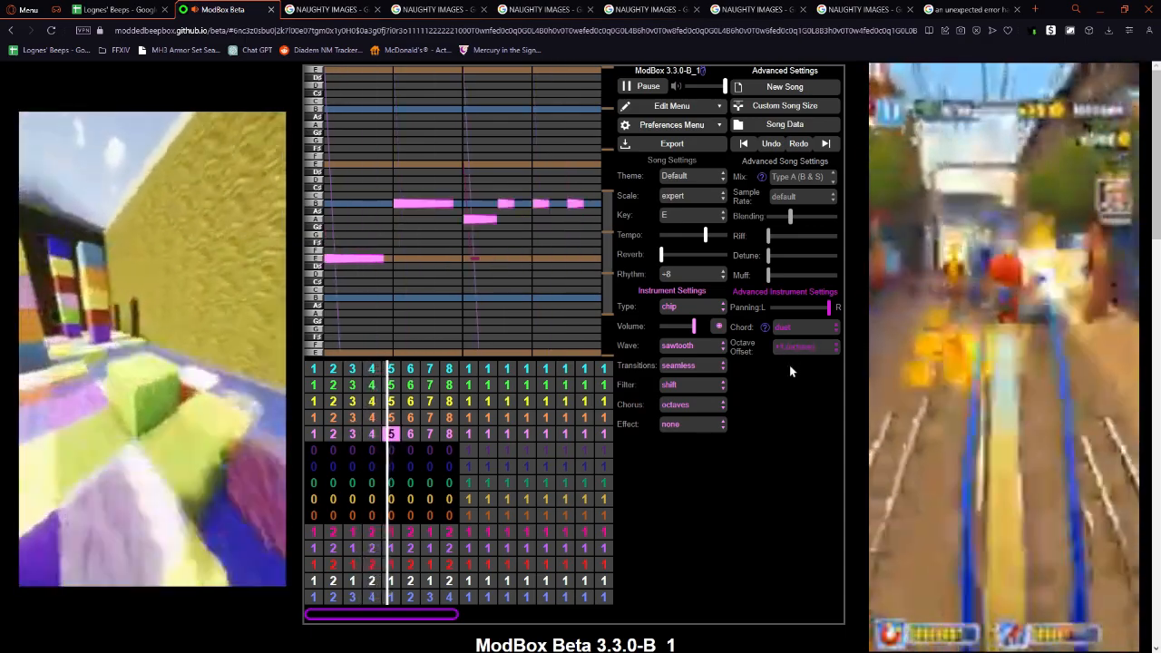
pyautogui.press('space')
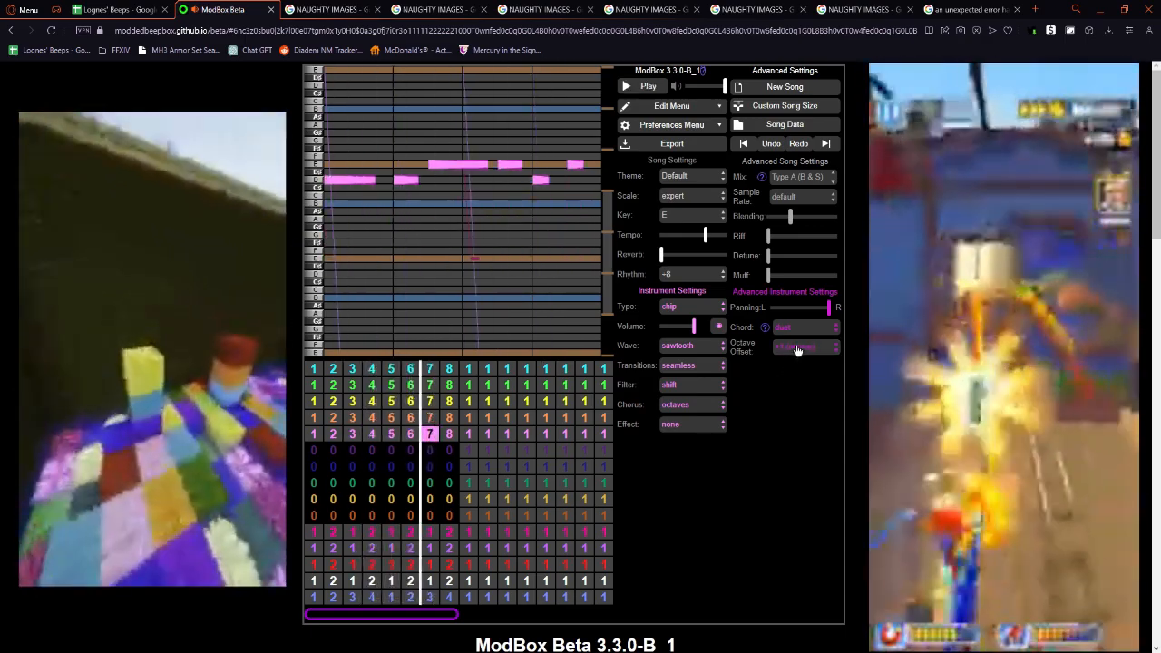
pyautogui.click(795, 347)
pyautogui.click(777, 411)
# Assign patterns 1 to 8 to bars 1 to 8 in both the purple and the blue chip channels.
pyautogui.press('Down')
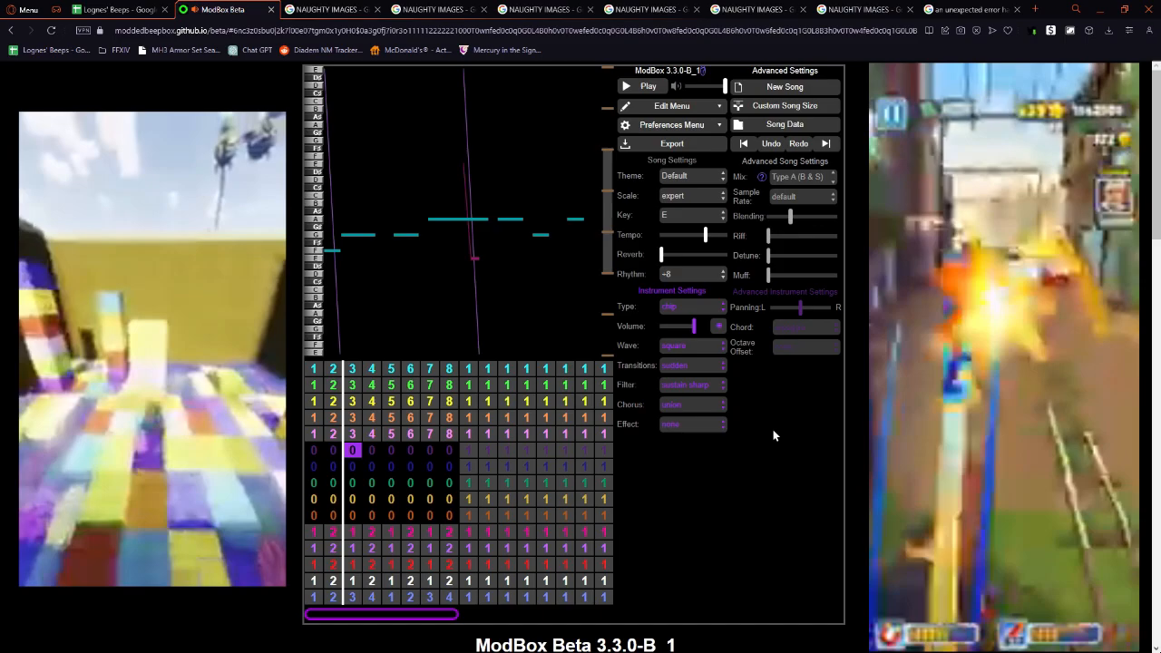
pyautogui.press('Down')
pyautogui.press('Right')
pyautogui.press('Right')
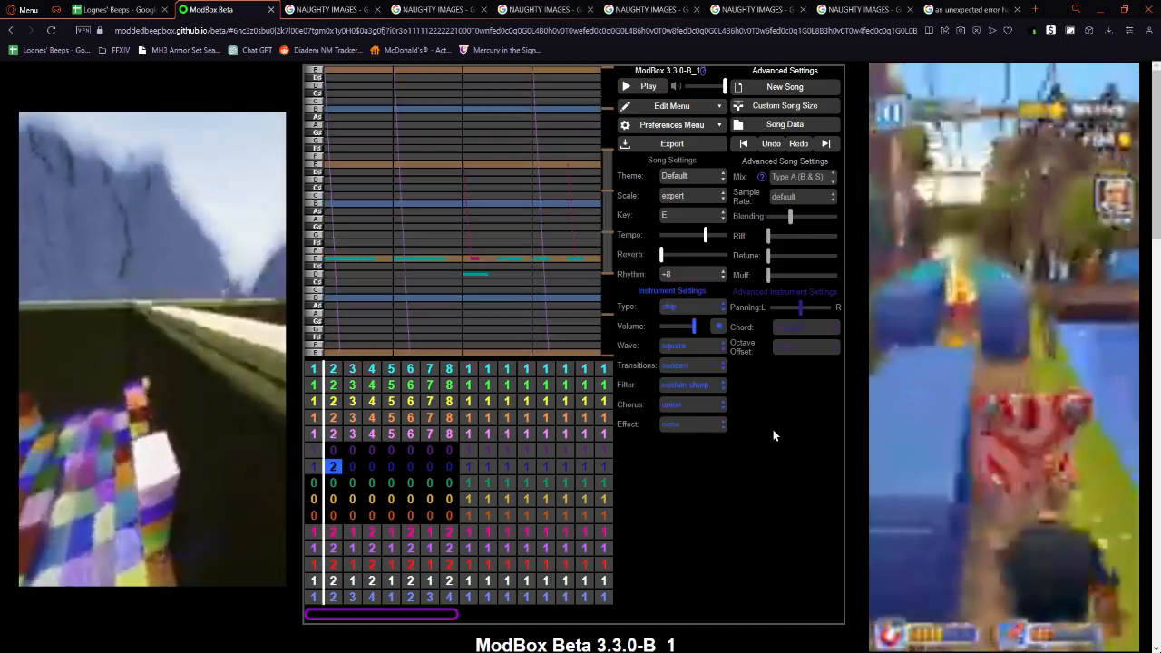
pyautogui.press('3')
pyautogui.press('Up')
pyautogui.press('3')
pyautogui.press('Right')
pyautogui.press('4')
pyautogui.press('Down')
pyautogui.press('4')
pyautogui.press('Right')
pyautogui.press('5')
pyautogui.press('Up')
pyautogui.press('5')
pyautogui.press('Right')
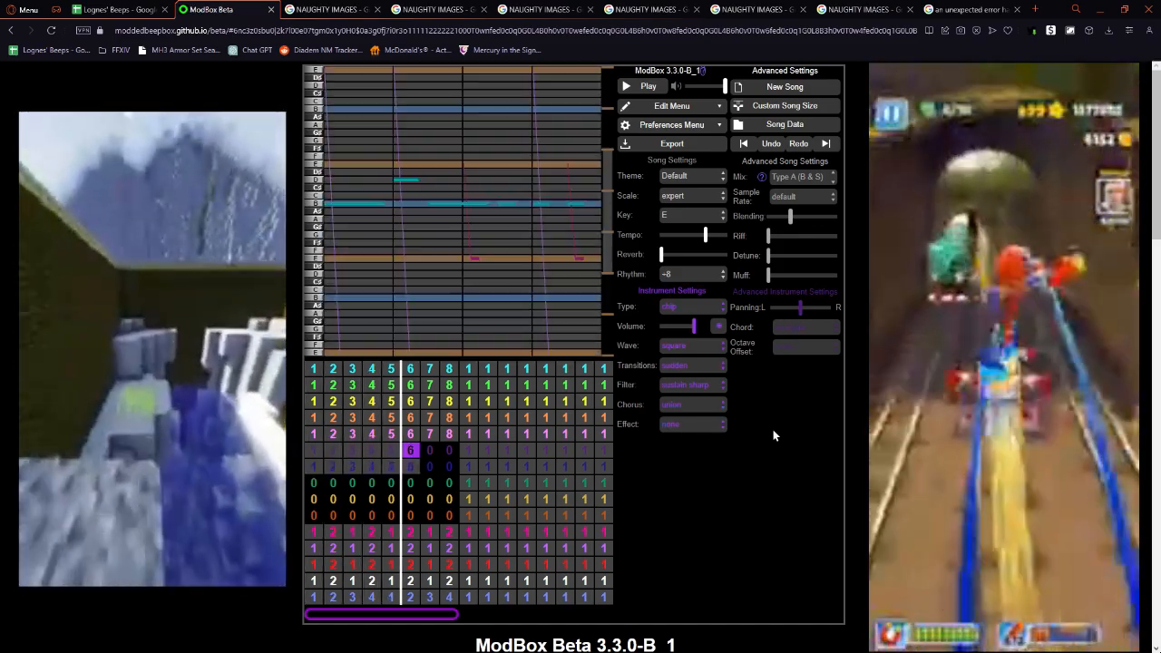
pyautogui.press('6')
pyautogui.press('Down')
pyautogui.press('6')
pyautogui.press('Right')
pyautogui.press('Up')
pyautogui.press('7')
pyautogui.press('Down')
pyautogui.press('7')
pyautogui.press('Right')
pyautogui.press('Up')
pyautogui.press('8')
pyautogui.press('Down')
pyautogui.press('8')
pyautogui.press('Up')
pyautogui.press('Left')
pyautogui.press('Left')
pyautogui.press('Down')
pyautogui.press('Left')
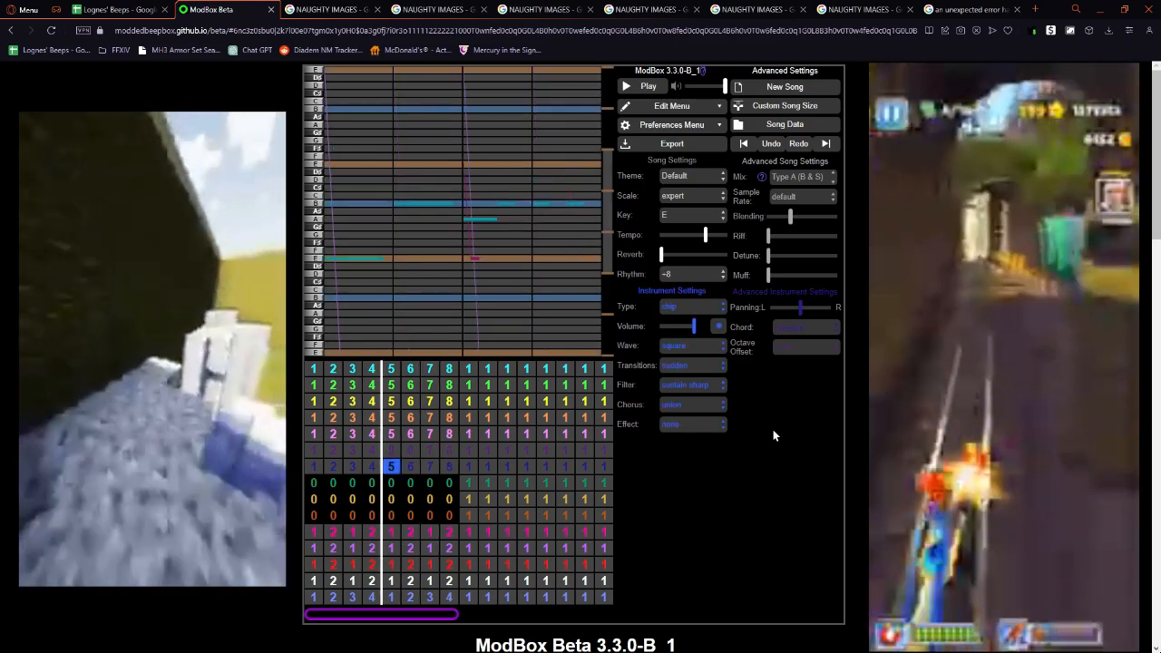
pyautogui.press('Left')
pyautogui.press('Left')
pyautogui.press('Left')
pyautogui.press('Down')
pyautogui.press('Down')
pyautogui.press('Left')
pyautogui.press('Left')
pyautogui.press('Up')
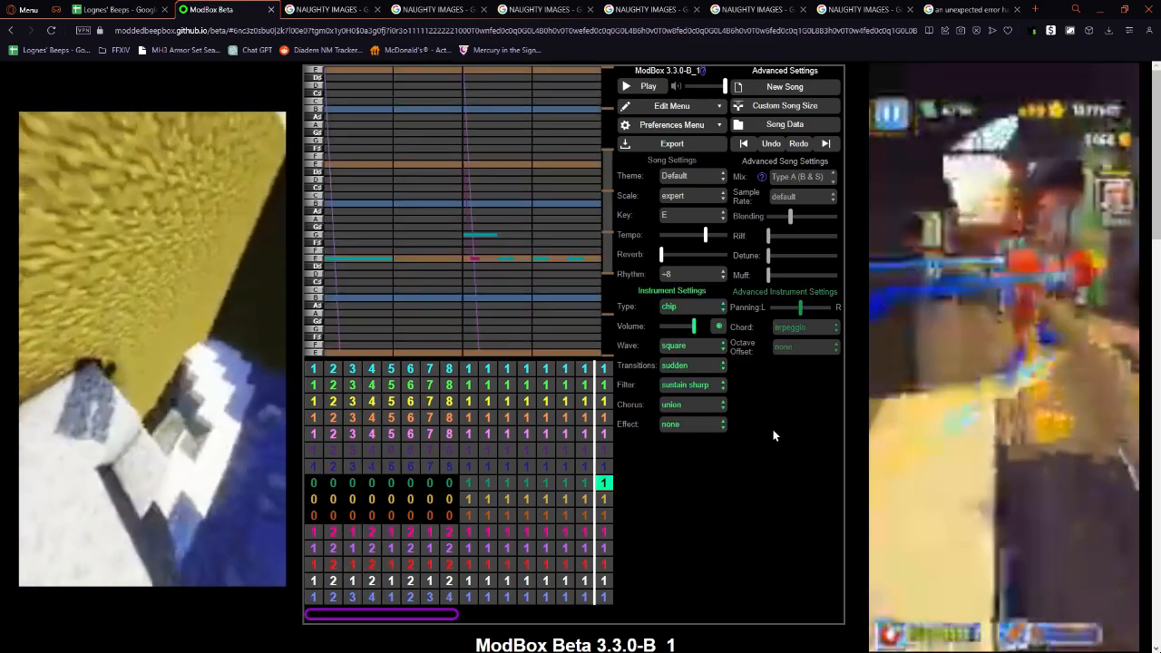
pyautogui.press('Down')
pyautogui.press('Down')
pyautogui.press('Right')
pyautogui.press('Down')
pyautogui.press('Down')
pyautogui.press('Up')
pyautogui.press('Up')
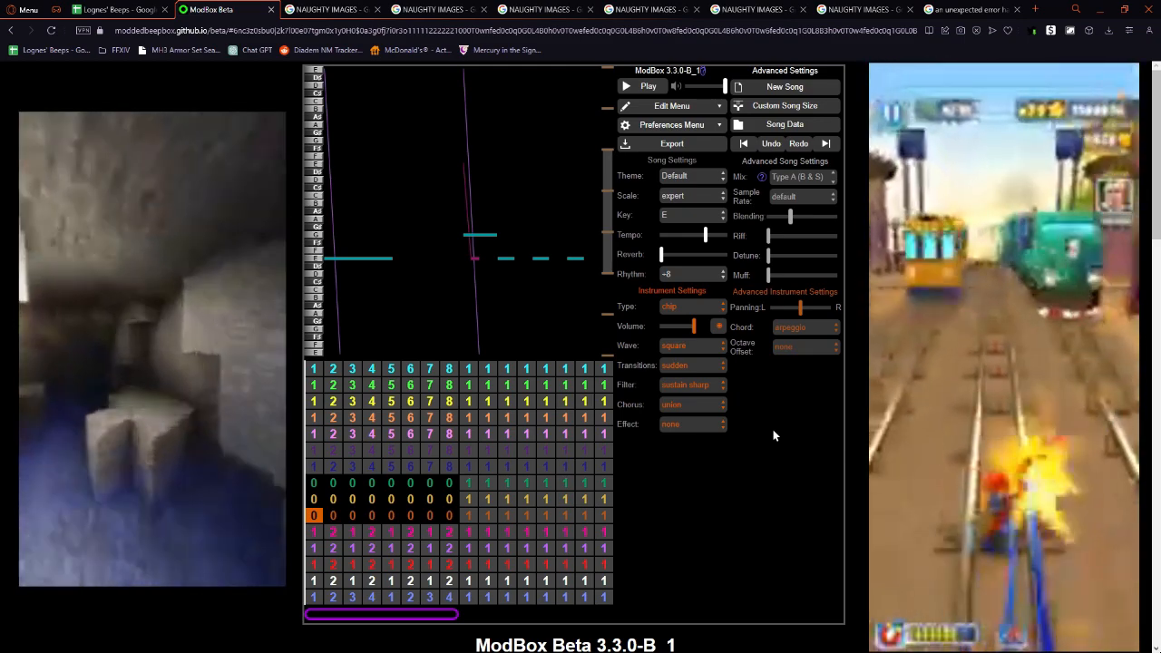
pyautogui.press('Down')
pyautogui.press('Down')
pyautogui.press('Down')
pyautogui.press('Down')
pyautogui.press('Down')
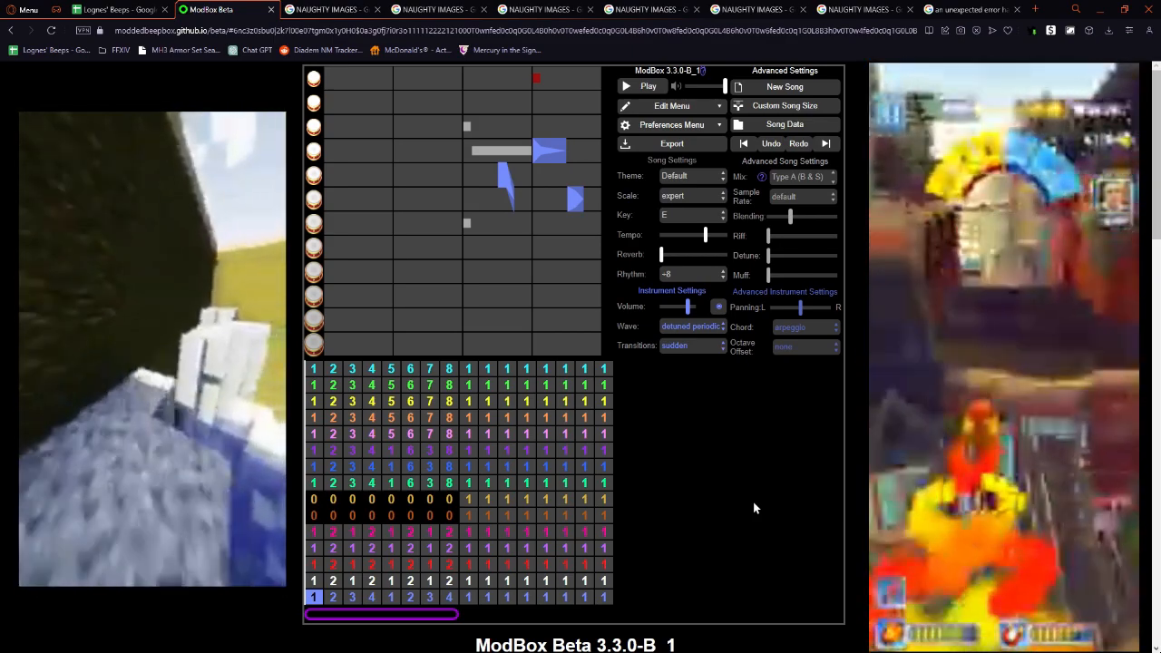
# Select bar 1 of the purple chip channel, play the song through bar 8 and stop playback.
pyautogui.press('Up')
pyautogui.press('Up')
pyautogui.press('Up')
pyautogui.press('Up')
pyautogui.press('Up')
pyautogui.press('Up')
pyautogui.press('Up')
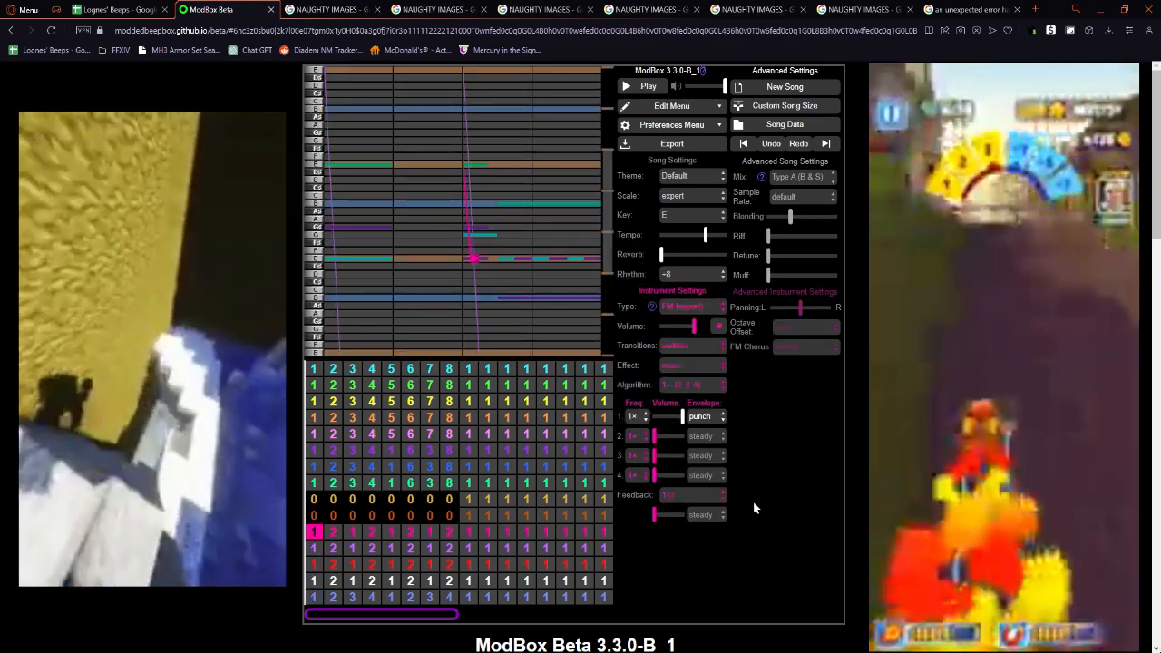
pyautogui.press('Up')
pyautogui.press('Up')
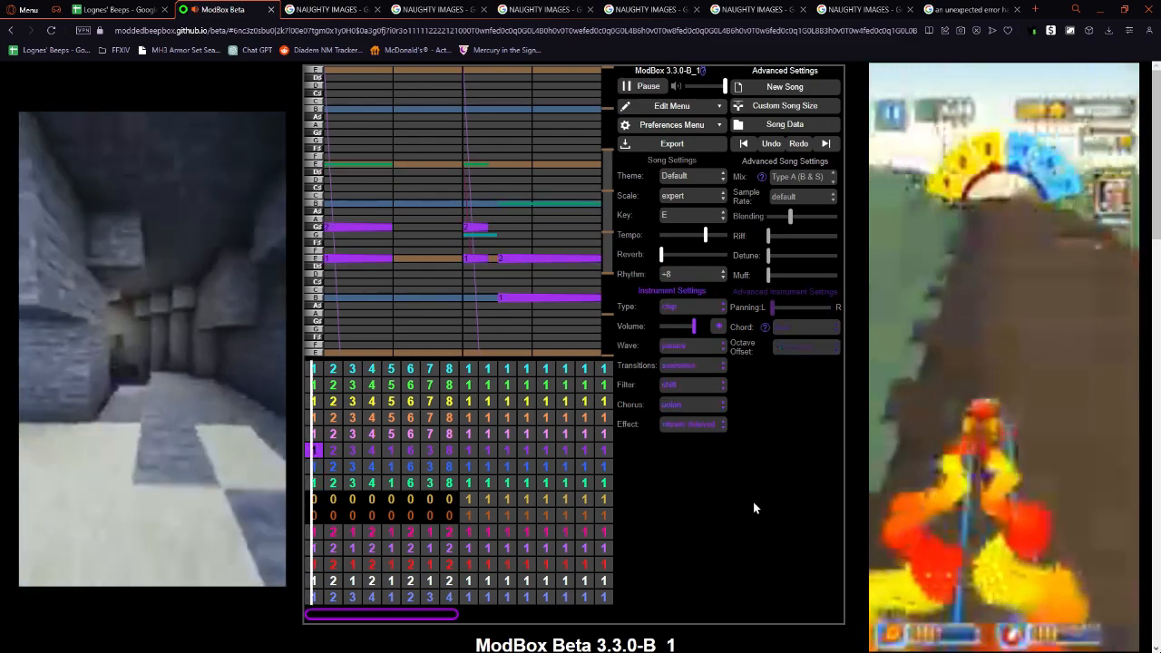
pyautogui.press('space')
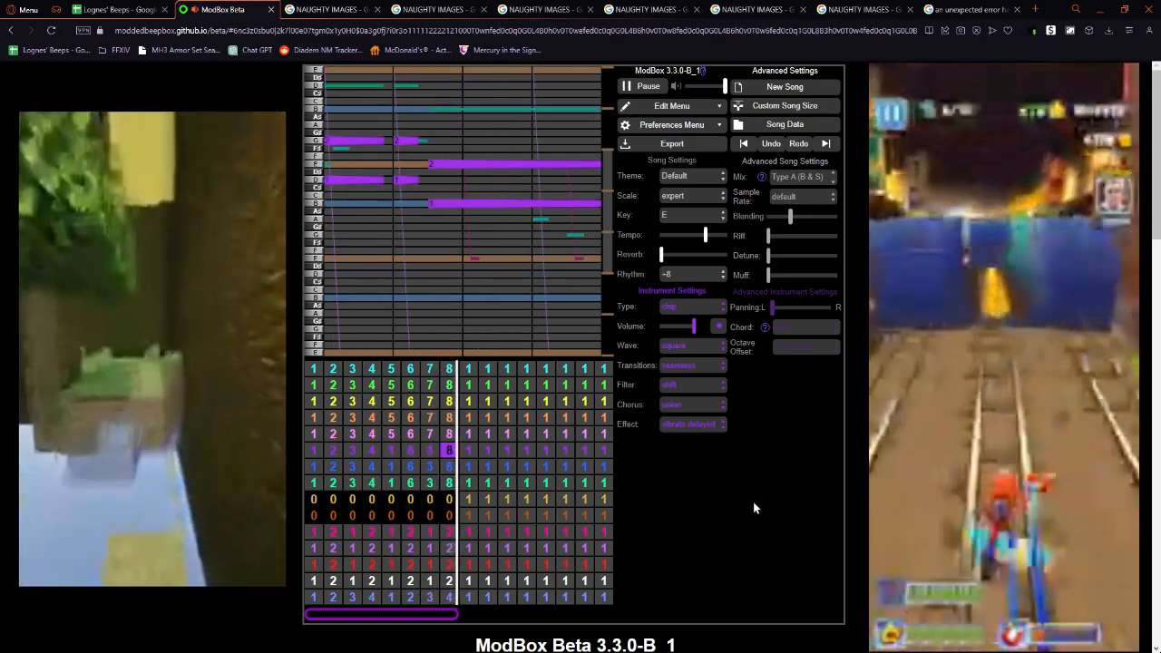
pyautogui.press('space')
# Mute the blue and teal chip channels and reselect bar 1 of the purple channel.
pyautogui.press('Down')
pyautogui.press('Down')
pyautogui.press('Up')
pyautogui.press('Up')
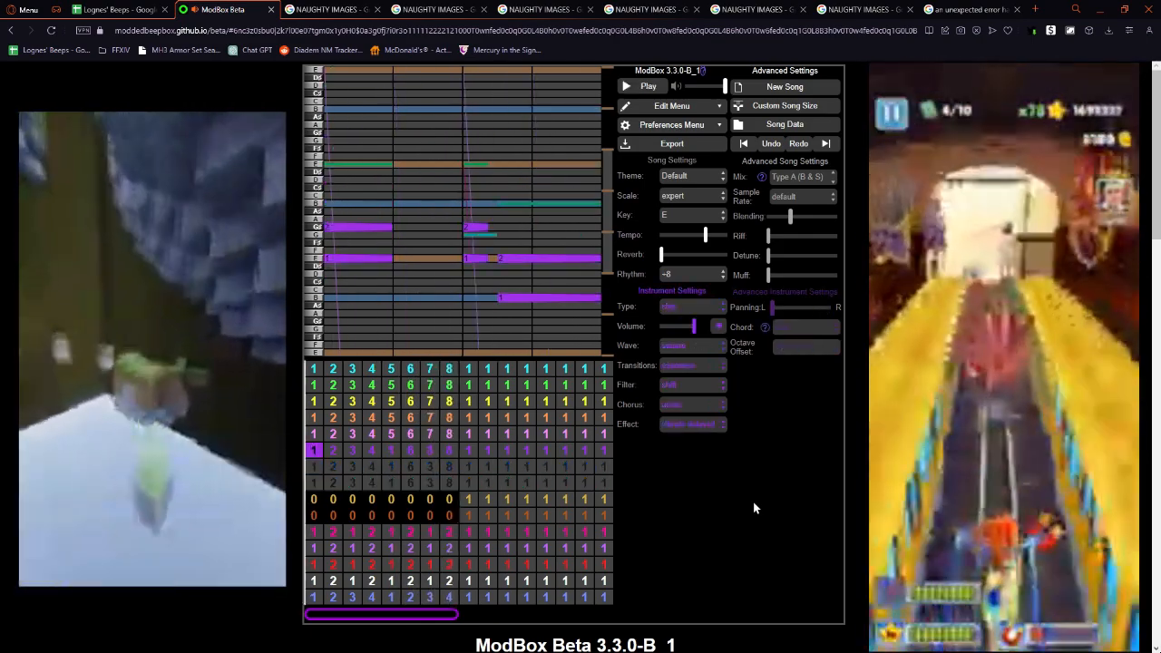
pyautogui.press('Up')
pyautogui.press('Down')
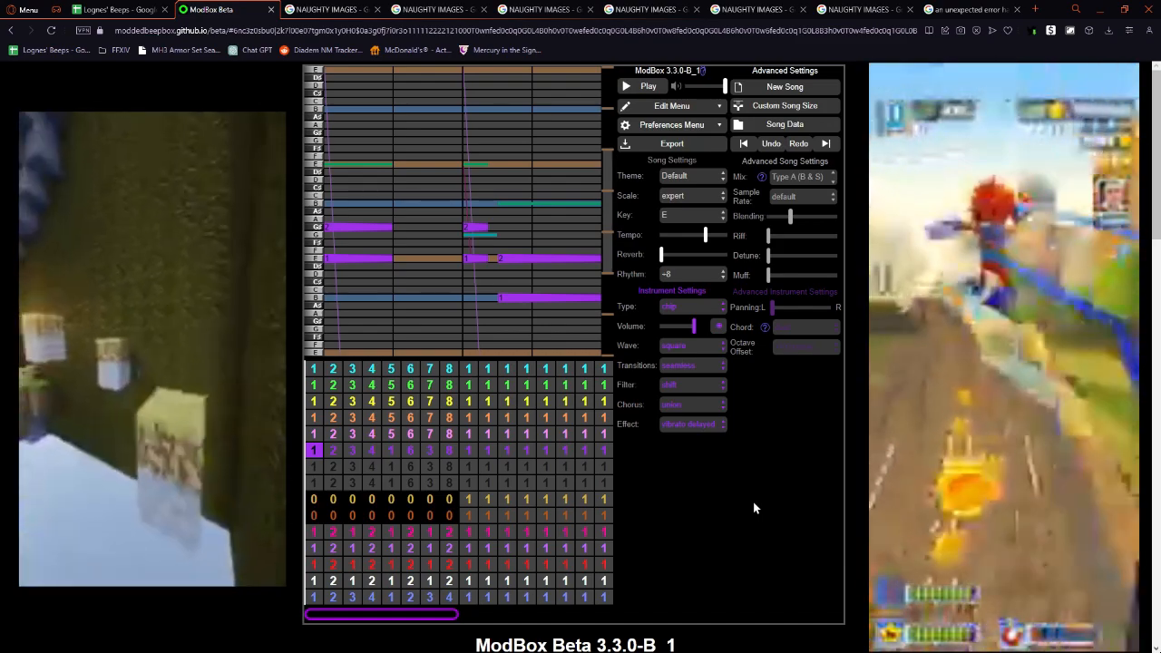
# Audition the purple channel with the blue and teal channels muted, stopping and returning to bar 1.
pyautogui.press('space')
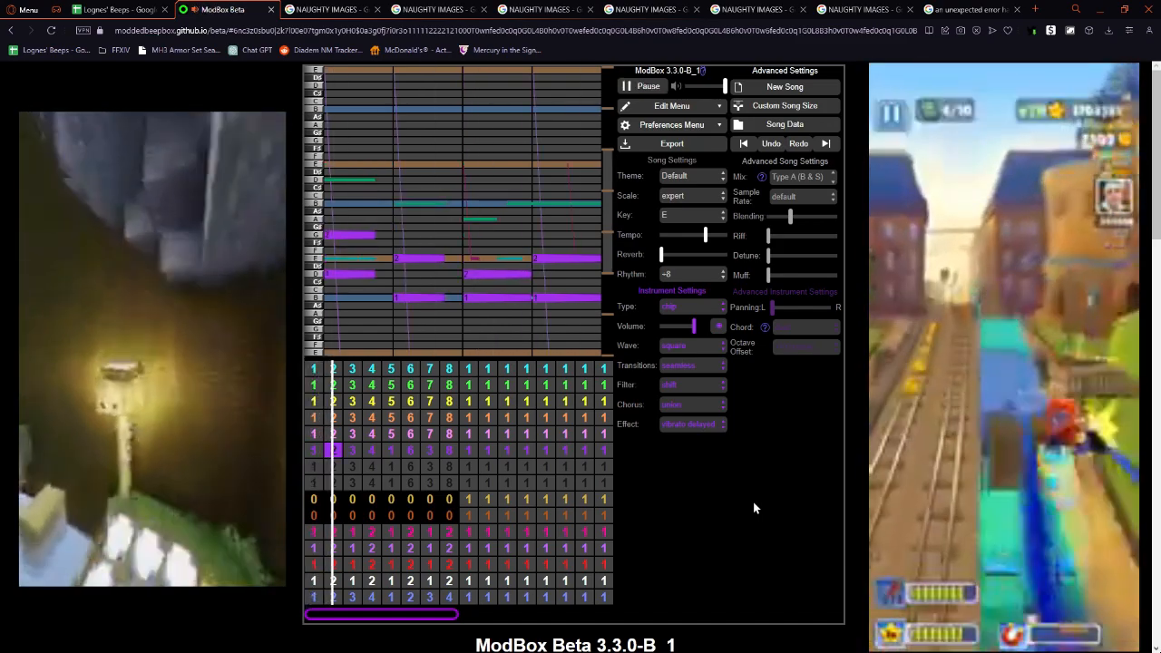
pyautogui.press('space')
pyautogui.press('Left')
# Try the purple channel with its panning centred, playing the song through bar 8.
pyautogui.moveTo(808, 308); pyautogui.dragTo(802, 310)
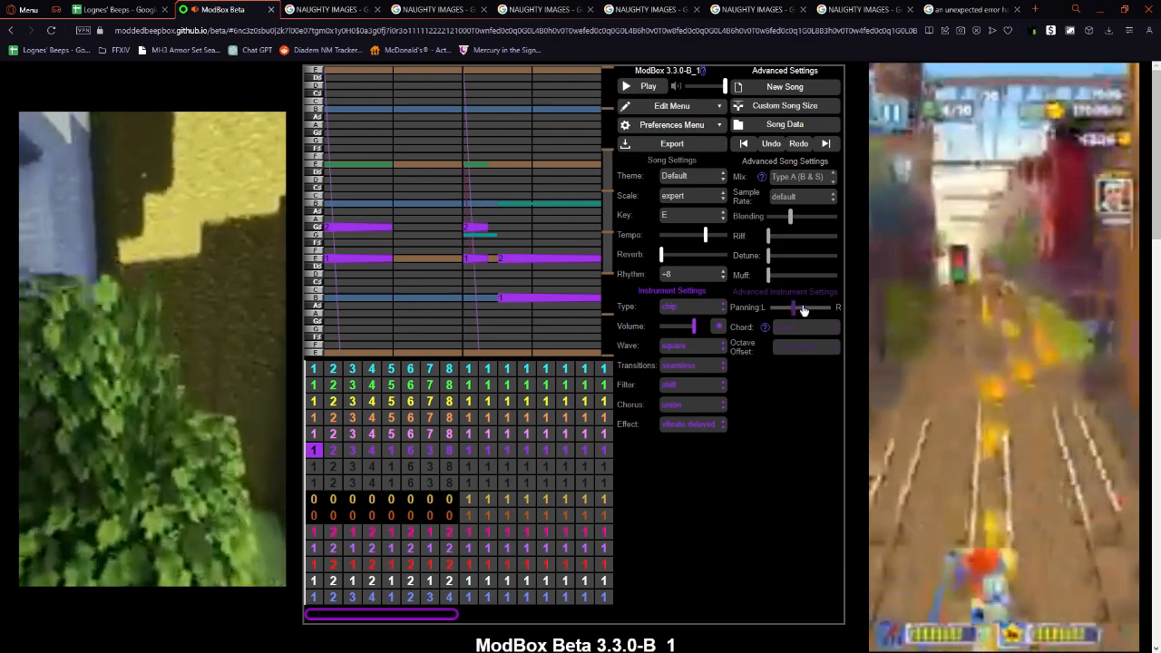
pyautogui.press('space')
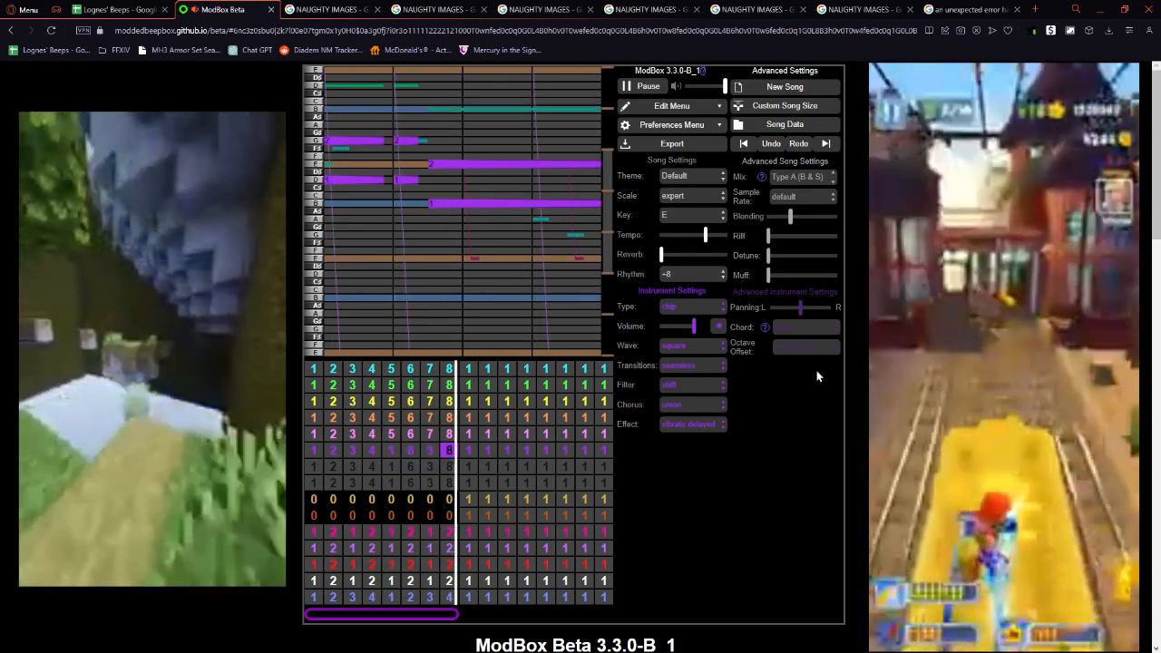
pyautogui.press('space')
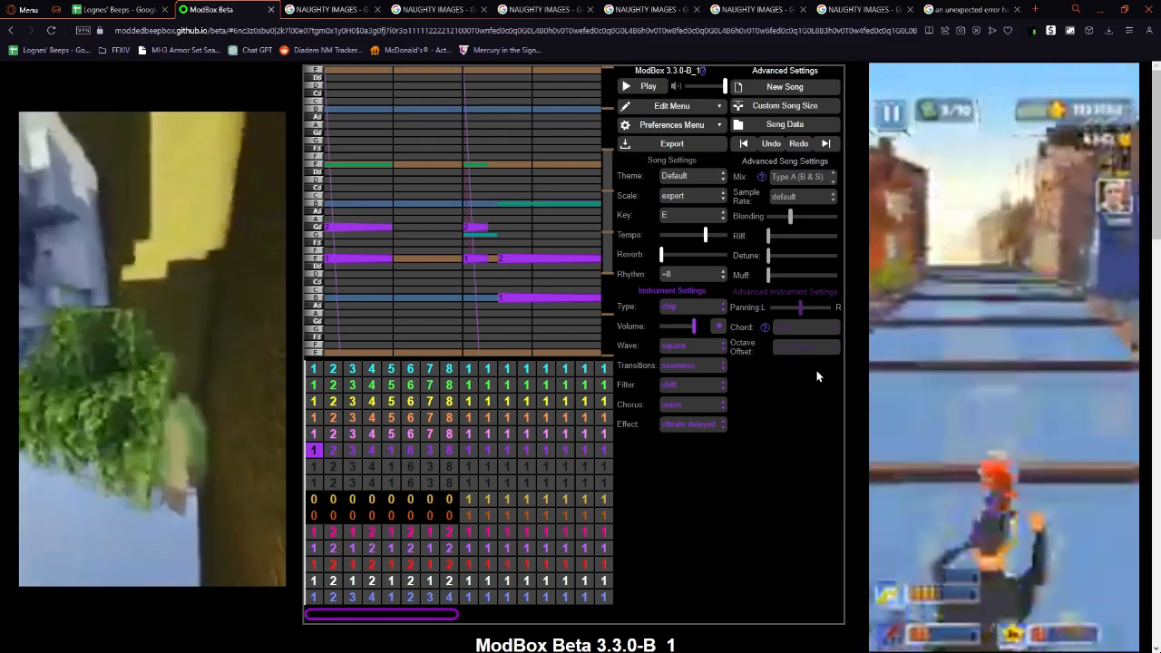
# Compare the purple and blue channels in bar 1 and examine the purple channel's notes through bar 6.
pyautogui.press('Down')
pyautogui.press('Up')
pyautogui.press('Down')
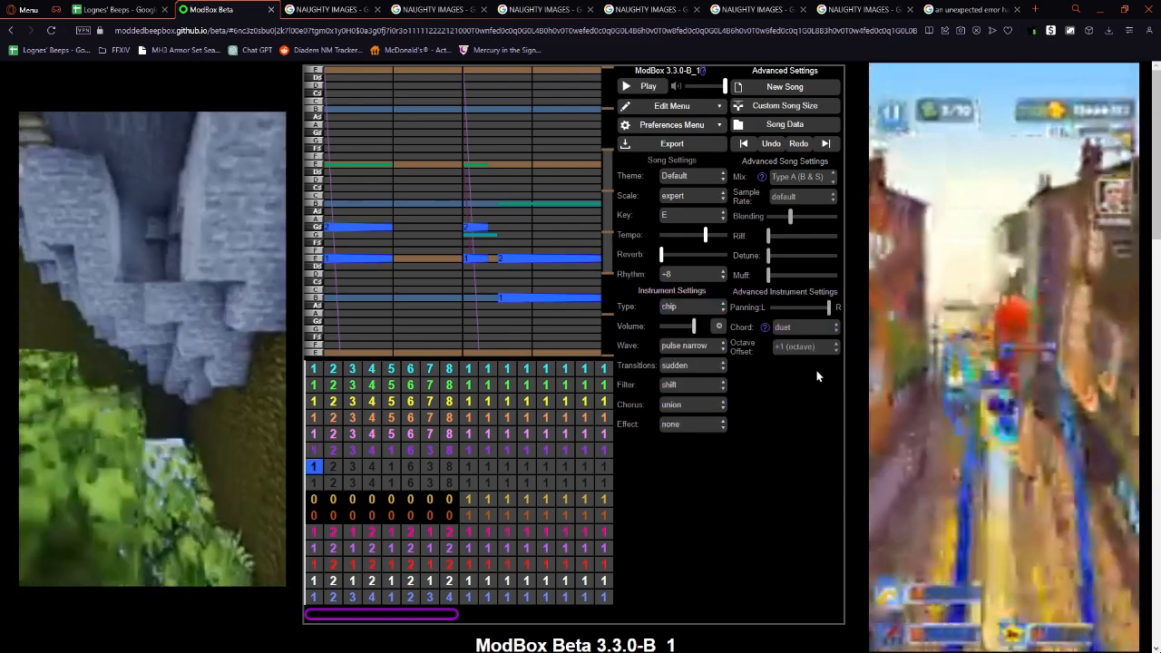
pyautogui.press('Up')
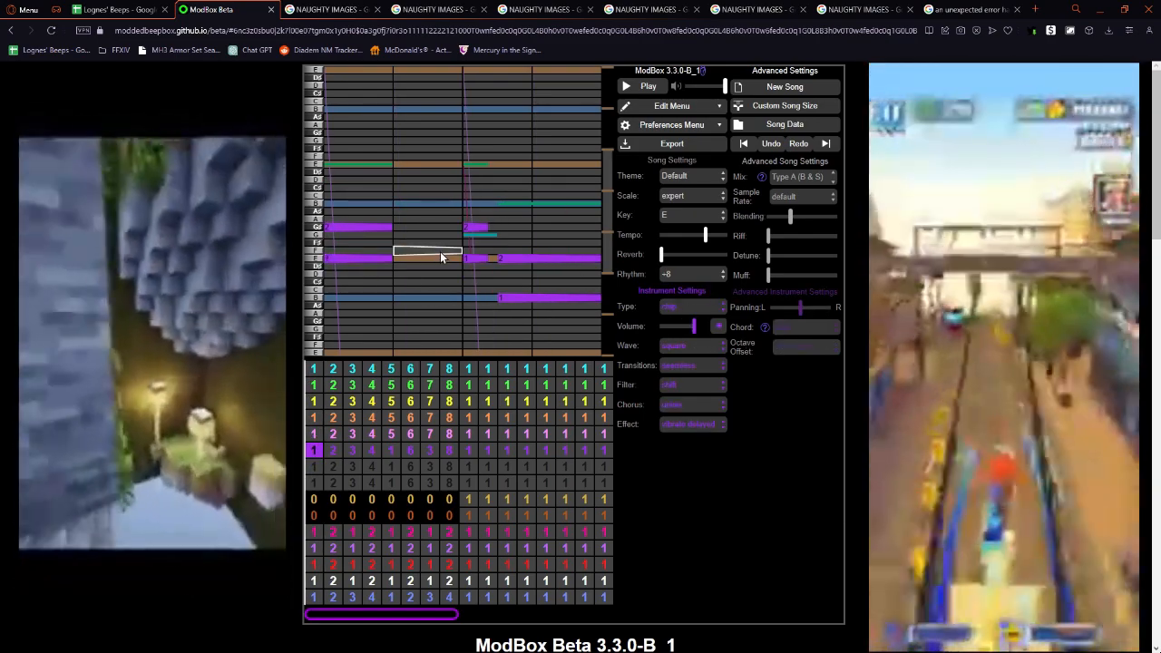
pyautogui.press('Right')
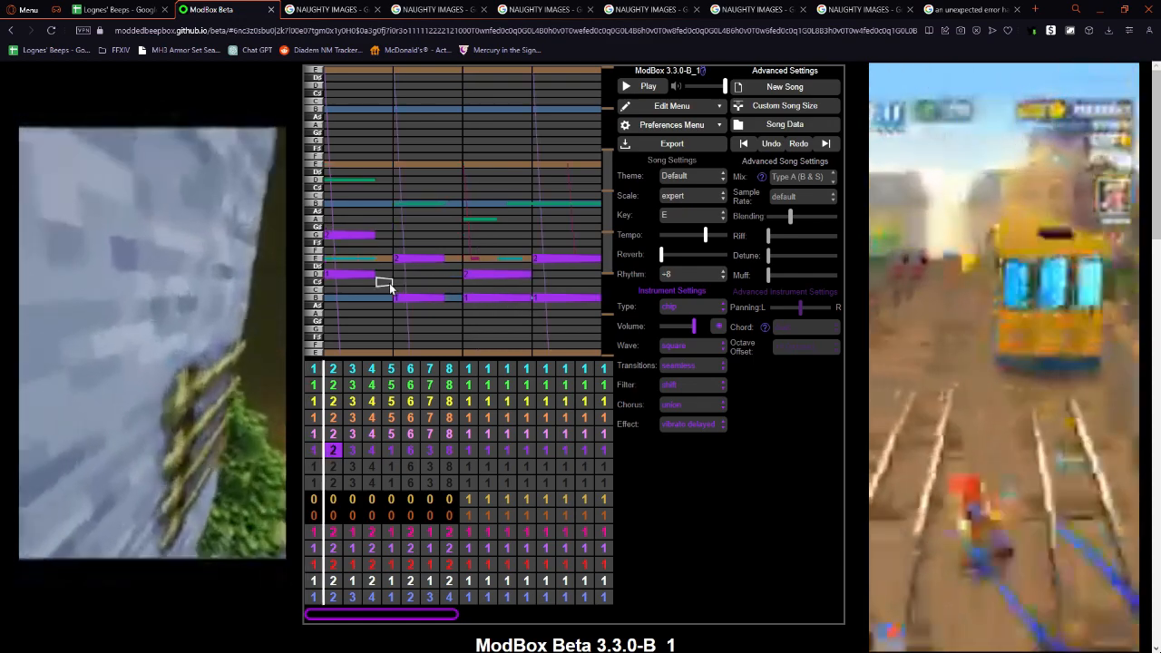
pyautogui.press('Right')
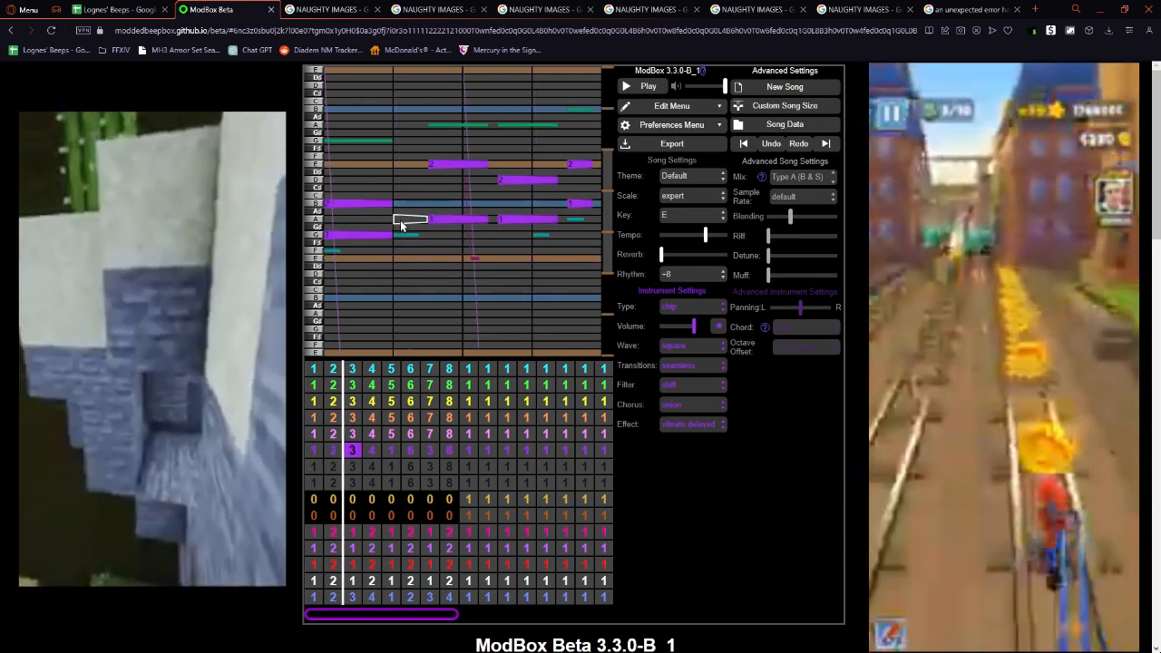
pyautogui.press('Right')
pyautogui.press('Right')
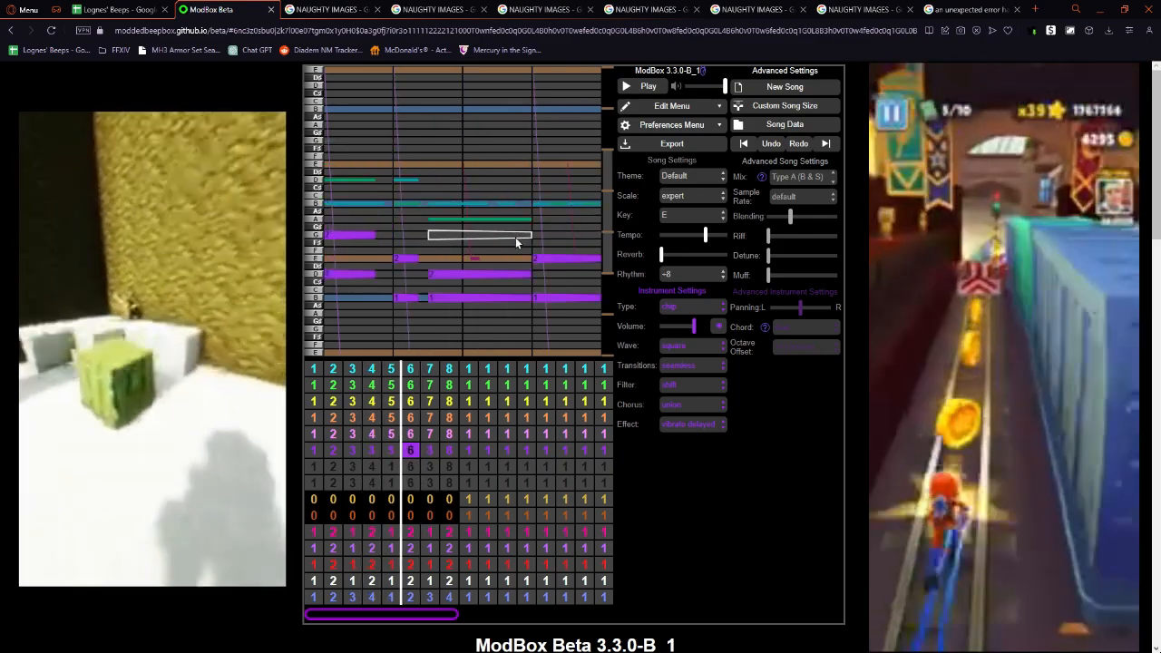
# Return to bar 1 of the purple channel and restore its panning to fully left.
pyautogui.press('Down')
pyautogui.press('Left')
pyautogui.press('Left')
pyautogui.press('Left')
pyautogui.press('Left')
pyautogui.press('Up')
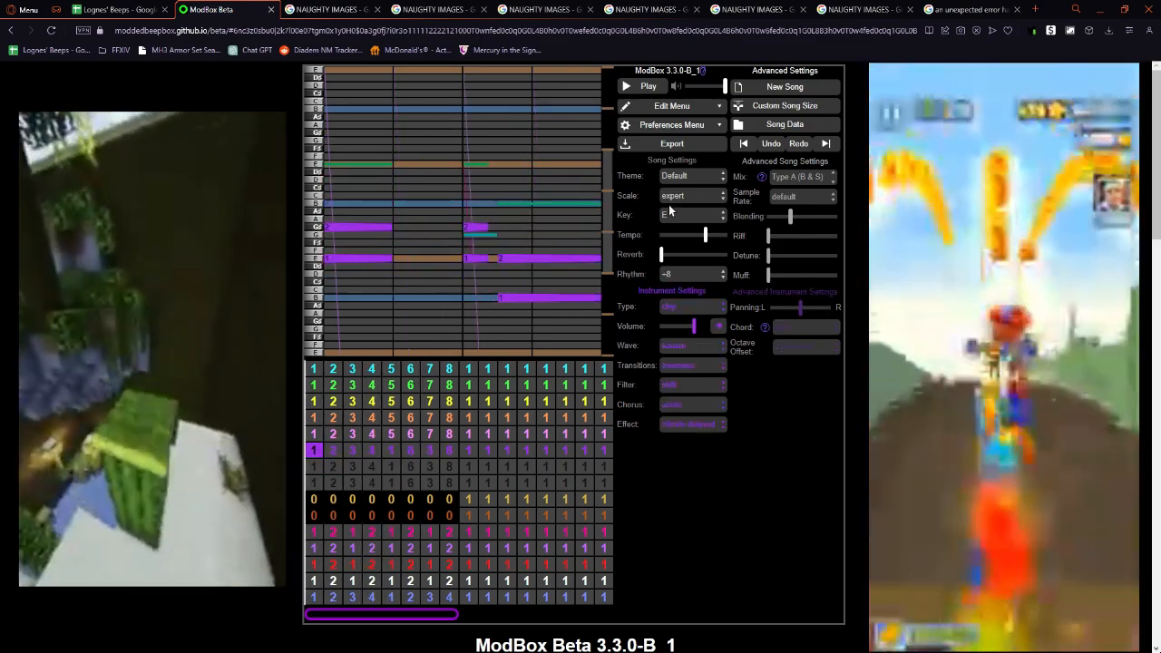
pyautogui.press('Up')
pyautogui.press('Up')
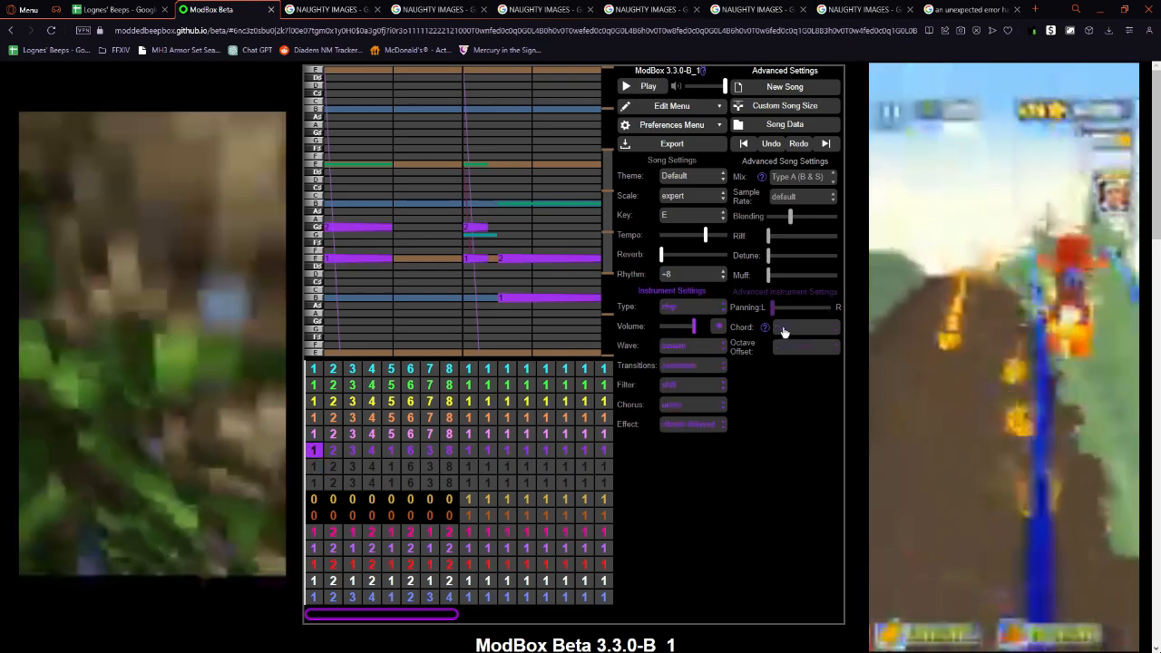
# Compare the instrument settings of the chip channels around the purple and blue ones.
pyautogui.press('Up')
pyautogui.press('Up')
pyautogui.press('Down')
pyautogui.press('Down')
pyautogui.press('Down')
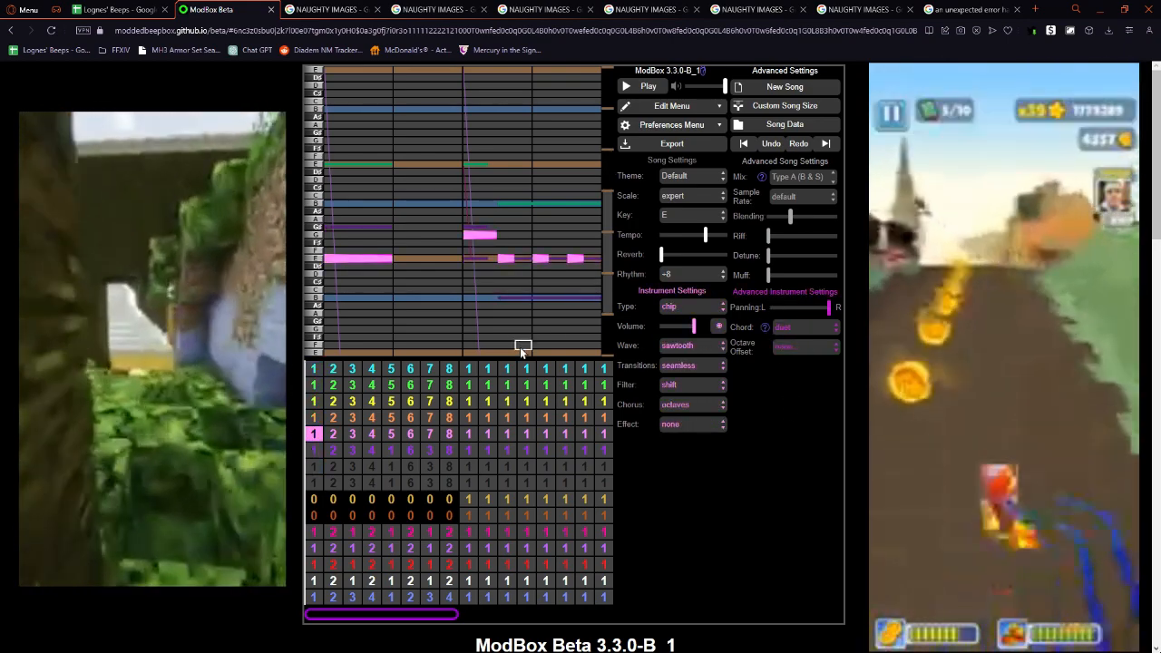
pyautogui.press('Down')
pyautogui.press('Down')
pyautogui.press('Up')
pyautogui.press('Down')
pyautogui.press('Down')
pyautogui.press('Up')
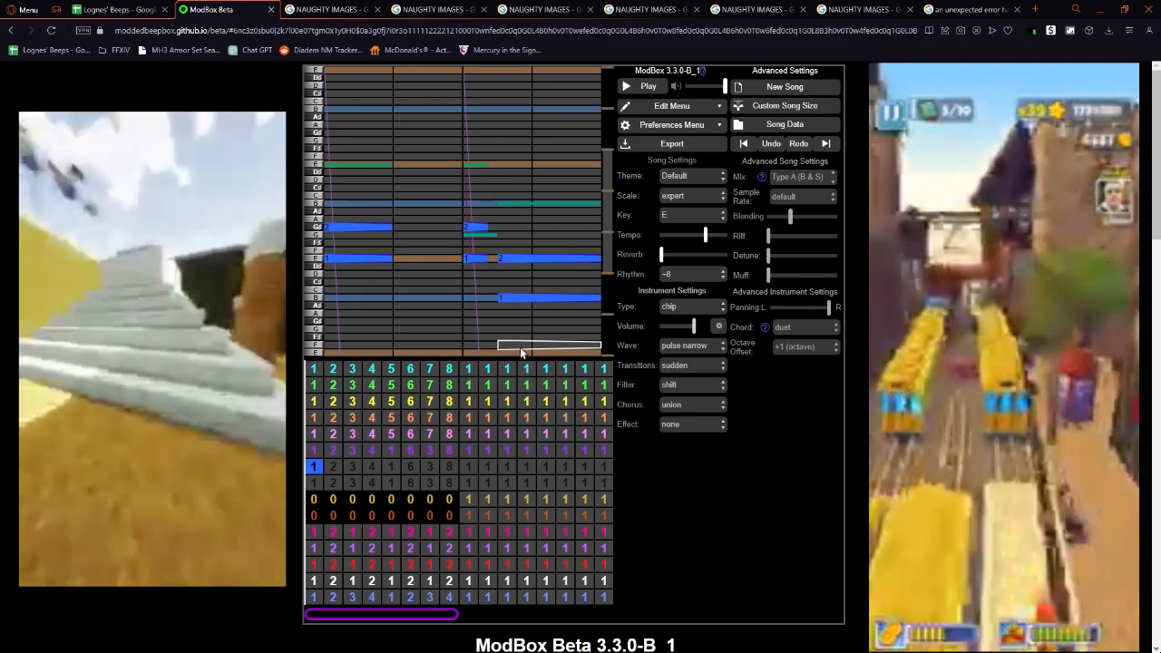
pyautogui.press('Down')
pyautogui.press('Up')
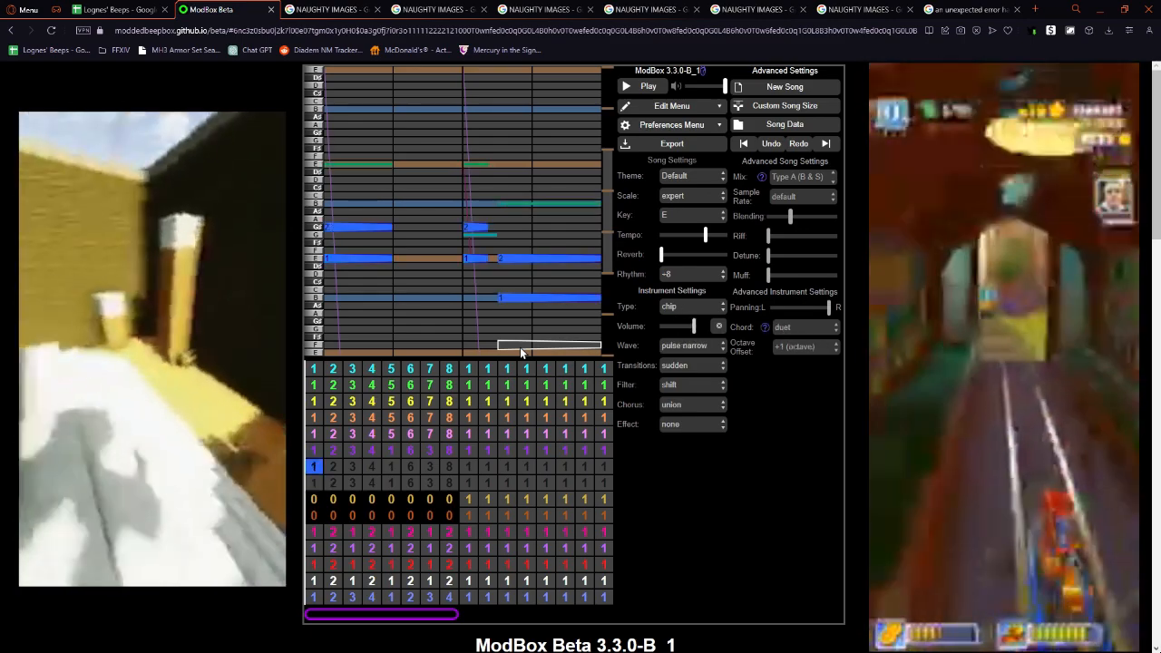
# Unmute the blue chip channel and reselect bar 1 of the purple channel.
pyautogui.press('Up')
pyautogui.press('Down')
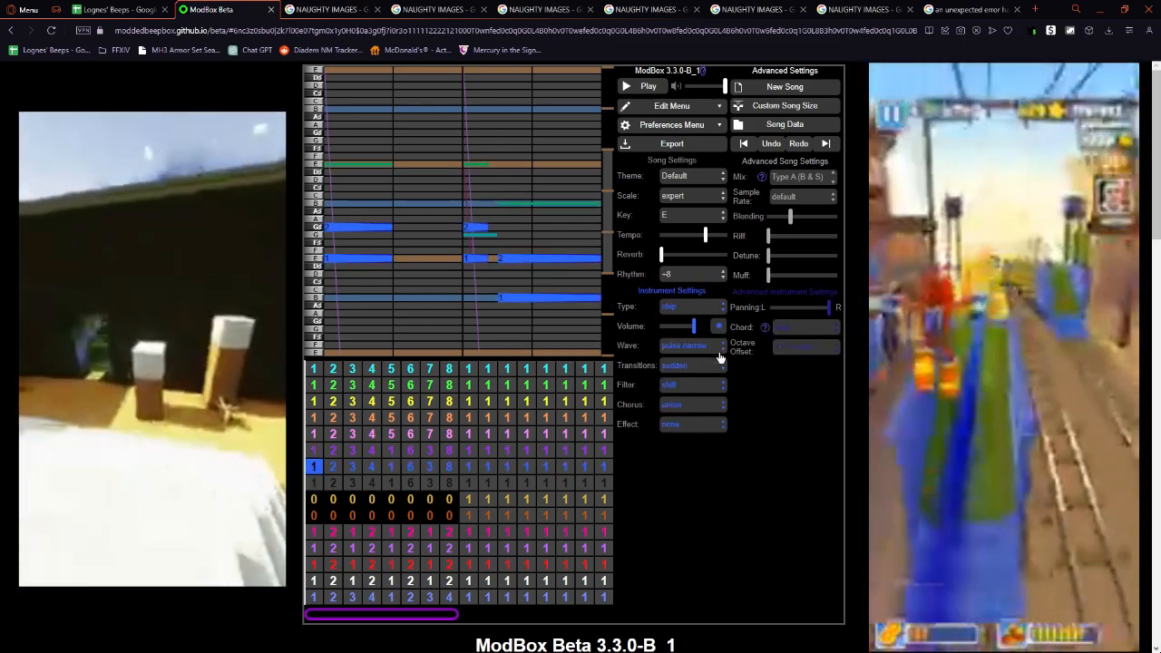
pyautogui.press('Up')
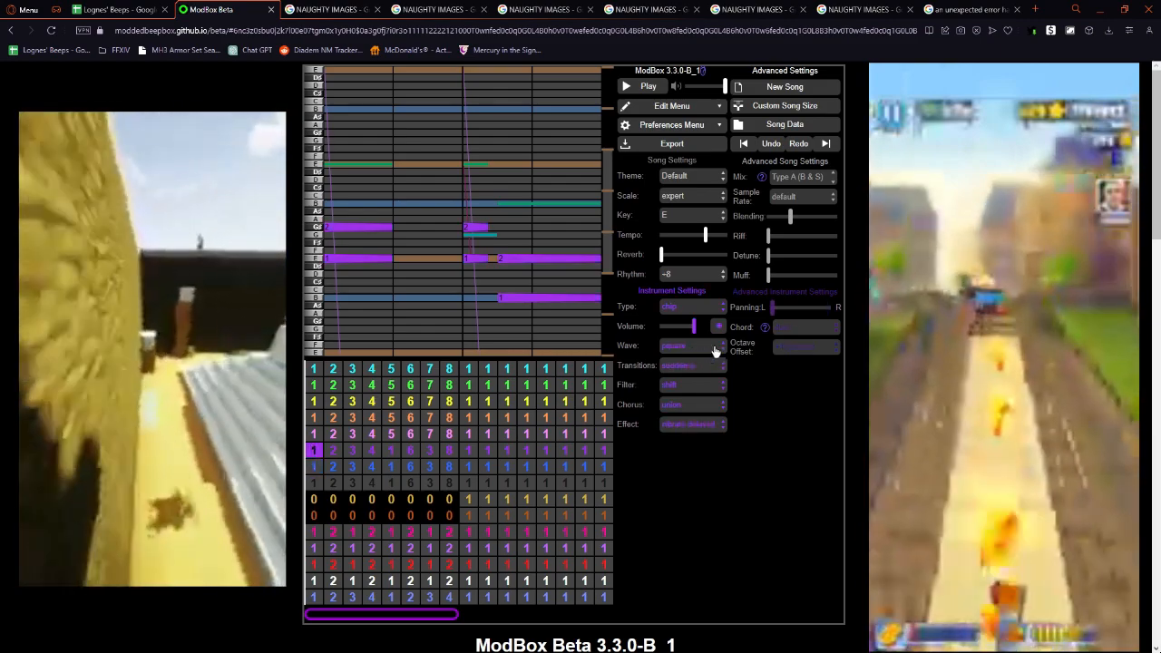
# Review the wave and effect options of the purple chip channel and compare its settings with the blue channel.
pyautogui.click(713, 349)
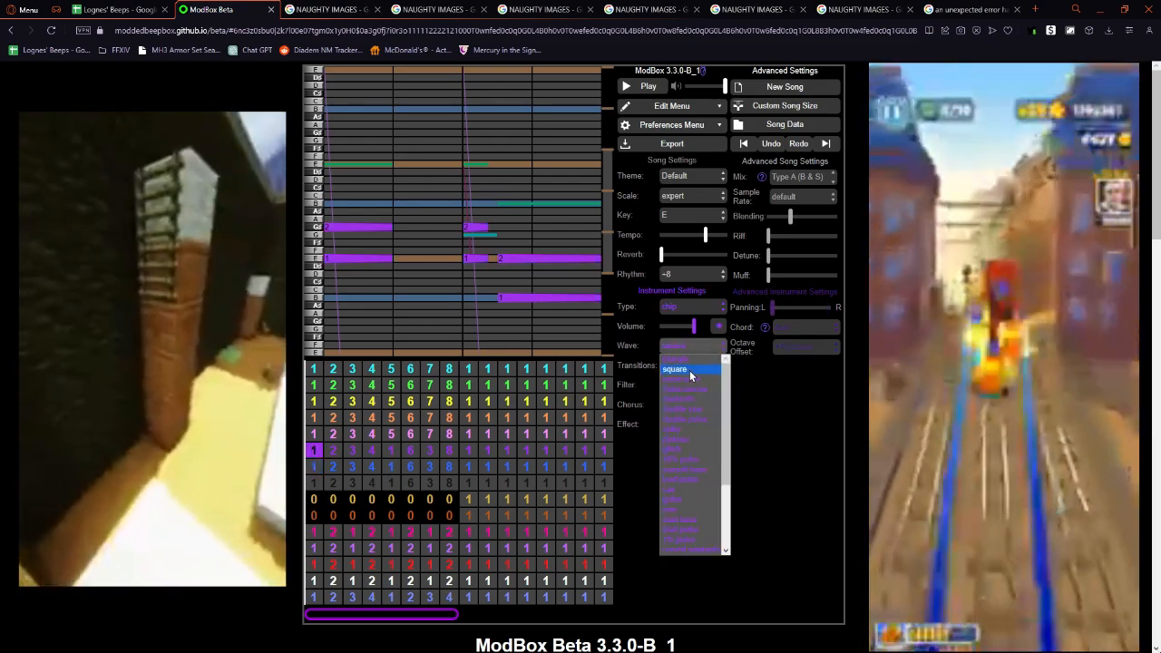
pyautogui.click(805, 429)
pyautogui.press('Down')
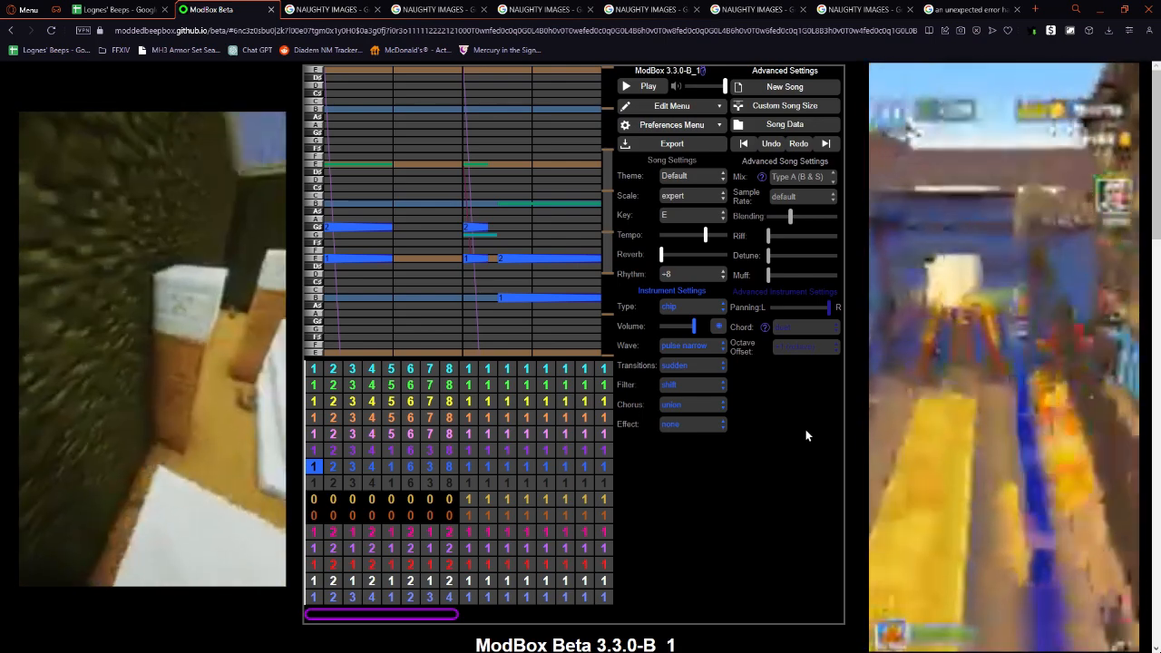
pyautogui.press('Up')
pyautogui.click(692, 423)
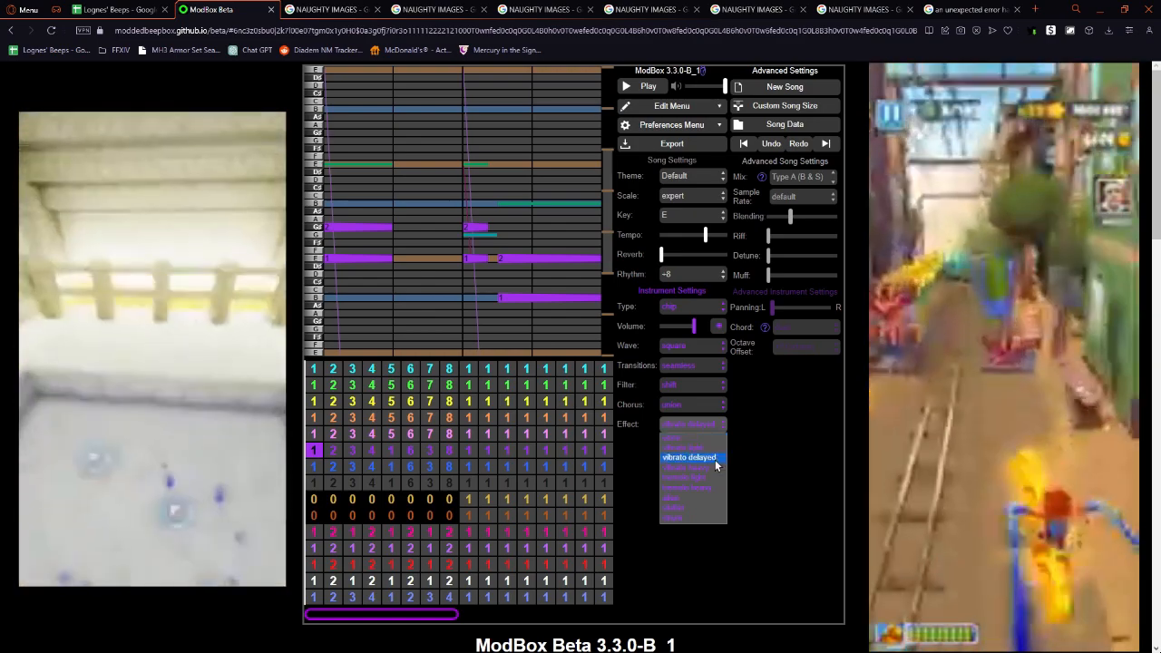
pyautogui.click(714, 458)
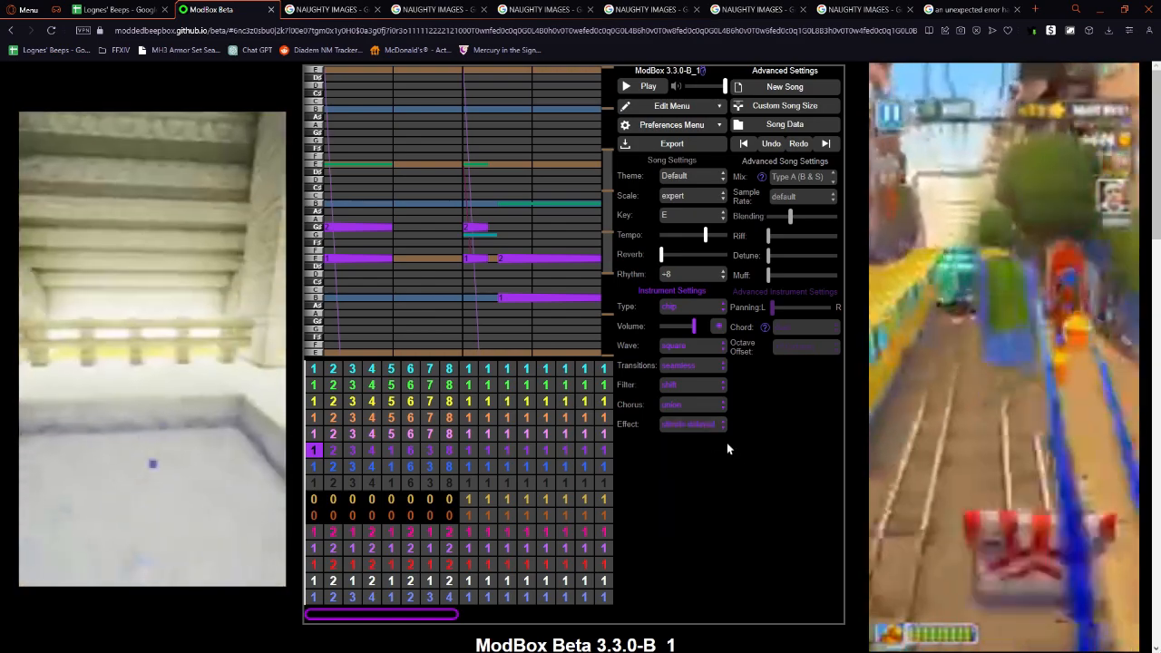
pyautogui.click(716, 425)
pyautogui.click(795, 451)
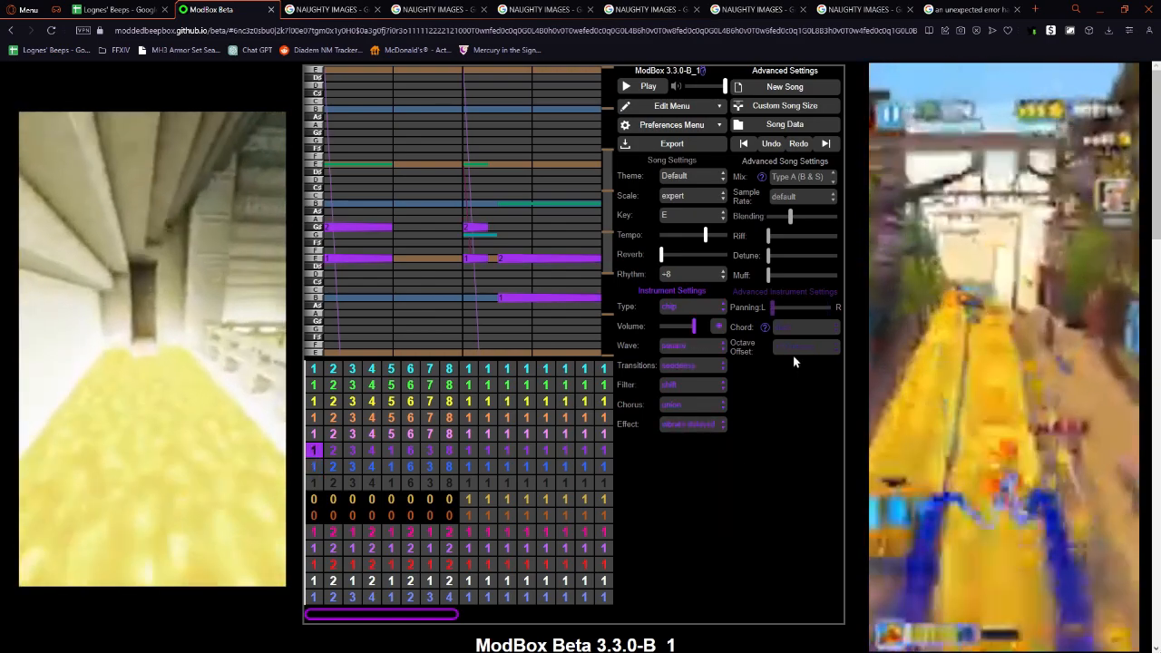
# Check the octave offset options of the purple chip channel against the blue channel in bar 1.
pyautogui.click(793, 362)
pyautogui.click(786, 389)
pyautogui.press('Down')
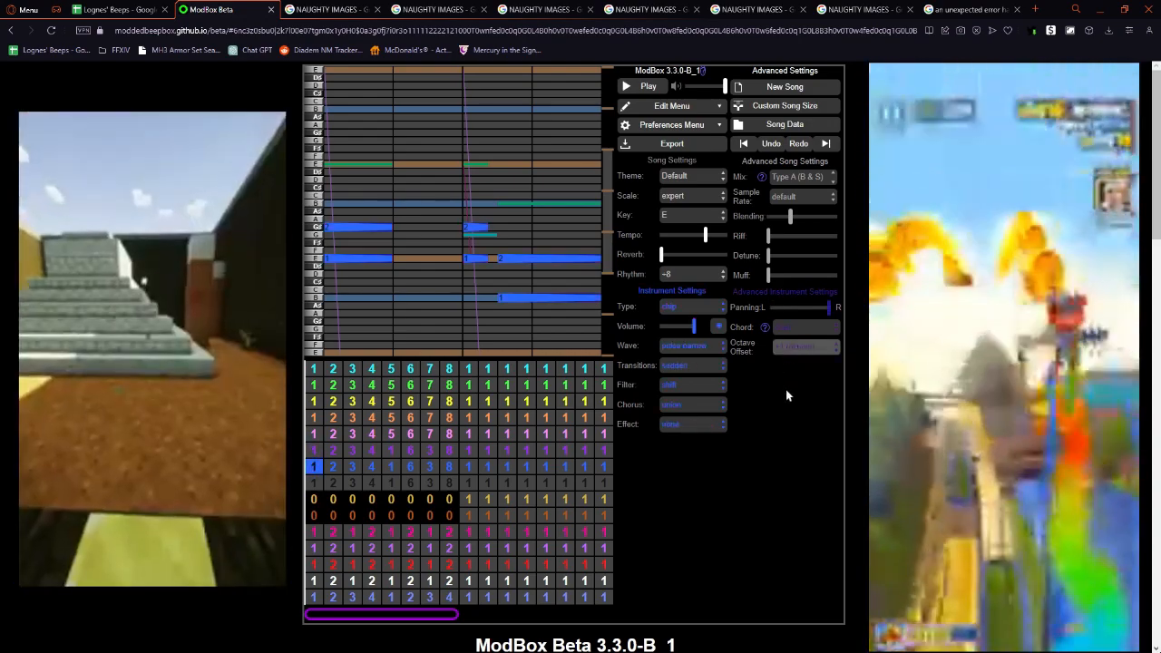
pyautogui.press('Up')
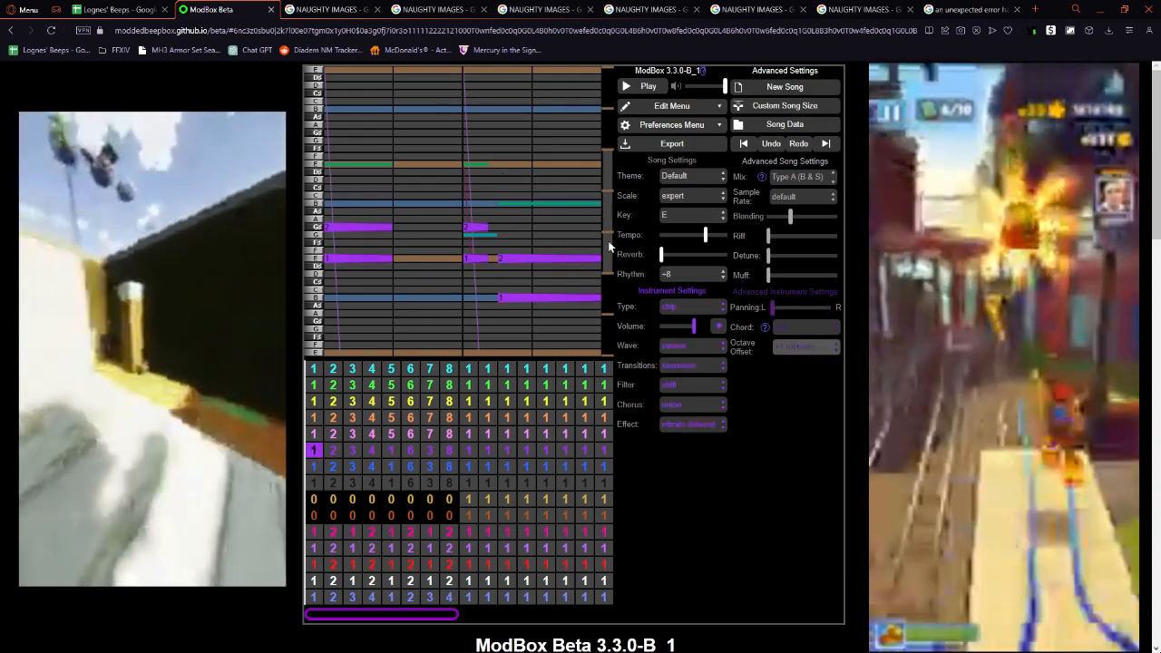
pyautogui.press('Up')
pyautogui.press('Up')
pyautogui.press('Up')
pyautogui.press('Down')
pyautogui.press('Down')
pyautogui.press('Down')
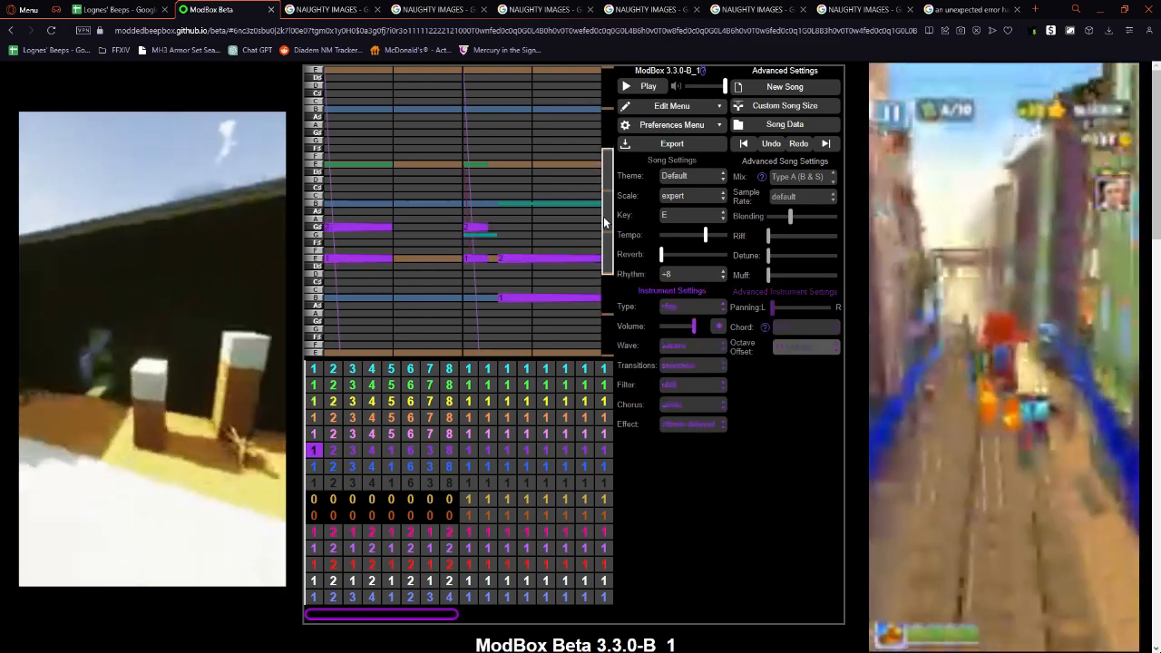
pyautogui.click(799, 349)
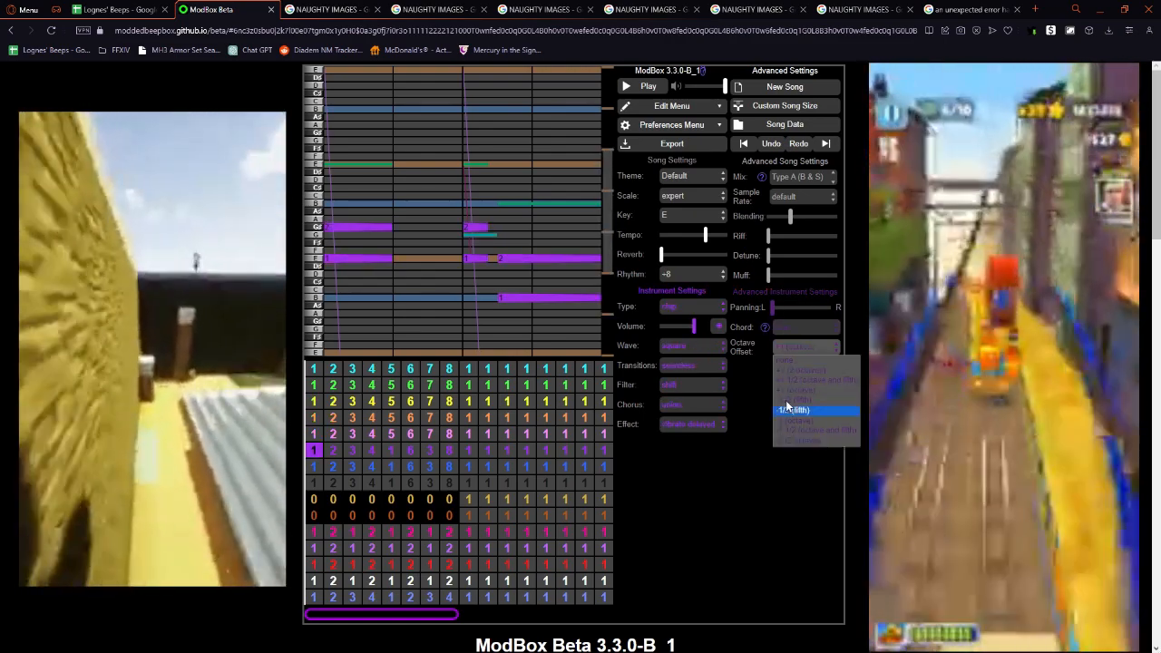
pyautogui.click(787, 409)
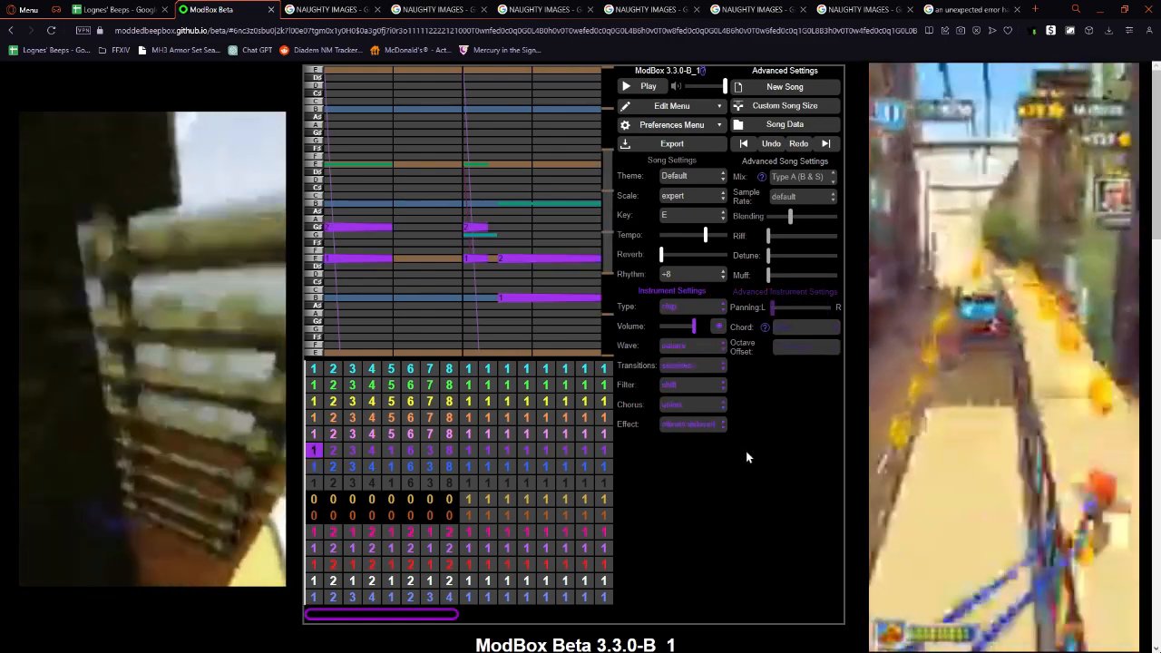
# Check the purple channel's chord options and play the song with the blue channel selected.
pyautogui.click(815, 327)
pyautogui.click(784, 464)
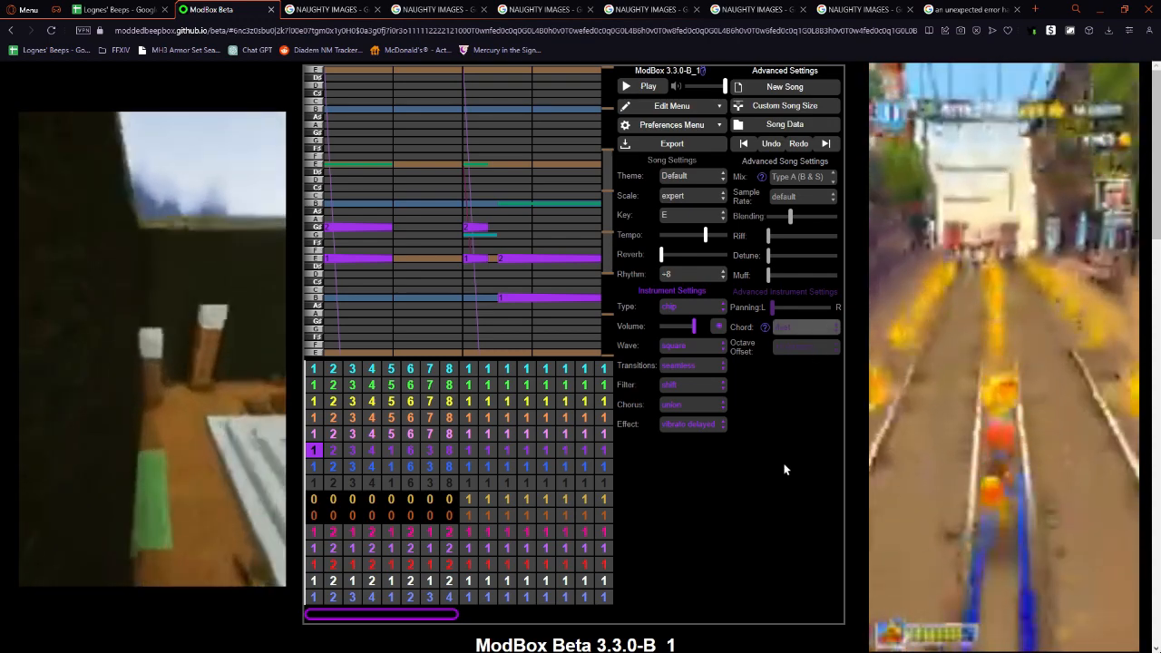
pyautogui.press('Down')
pyautogui.press('space')
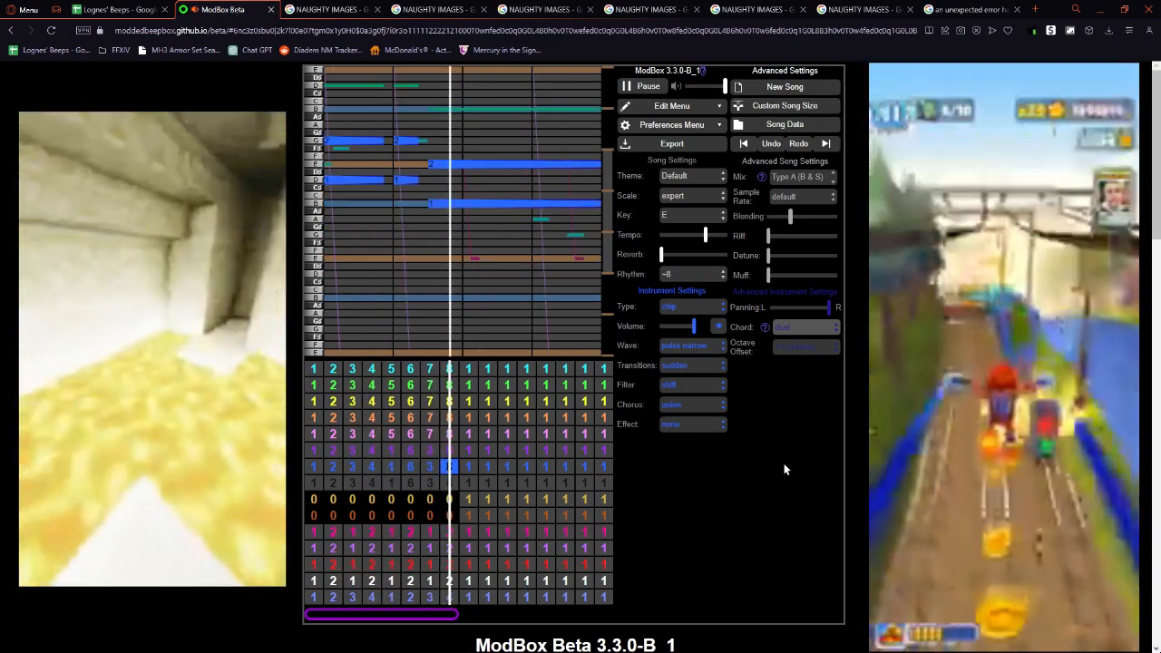
pyautogui.press('space')
# Unmute the teal chip channel and compare its bar 1 notes and settings with the blue channel.
pyautogui.press('Down')
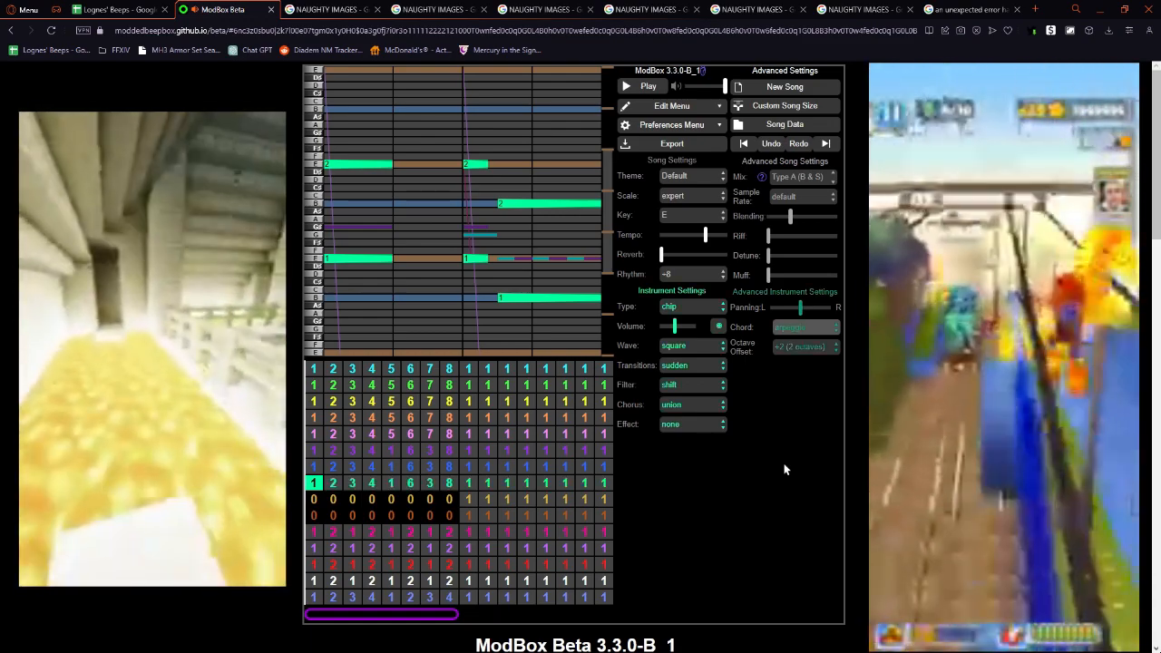
pyautogui.press('Up')
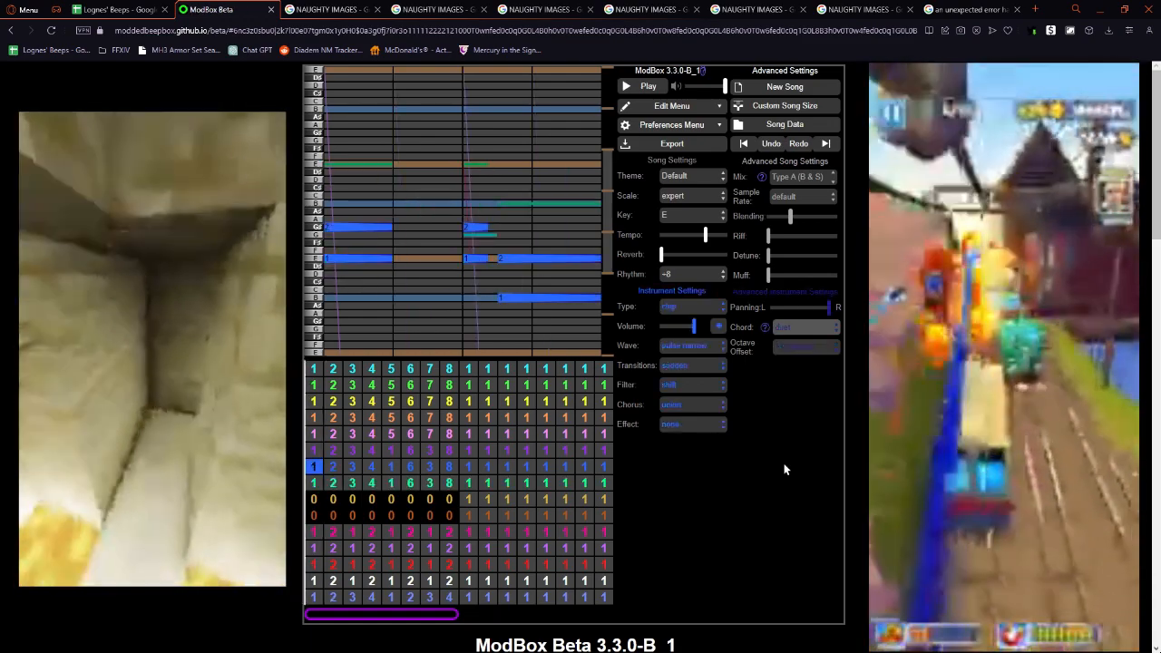
pyautogui.press('Down')
pyautogui.press('Up')
pyautogui.press('Down')
pyautogui.press('Right')
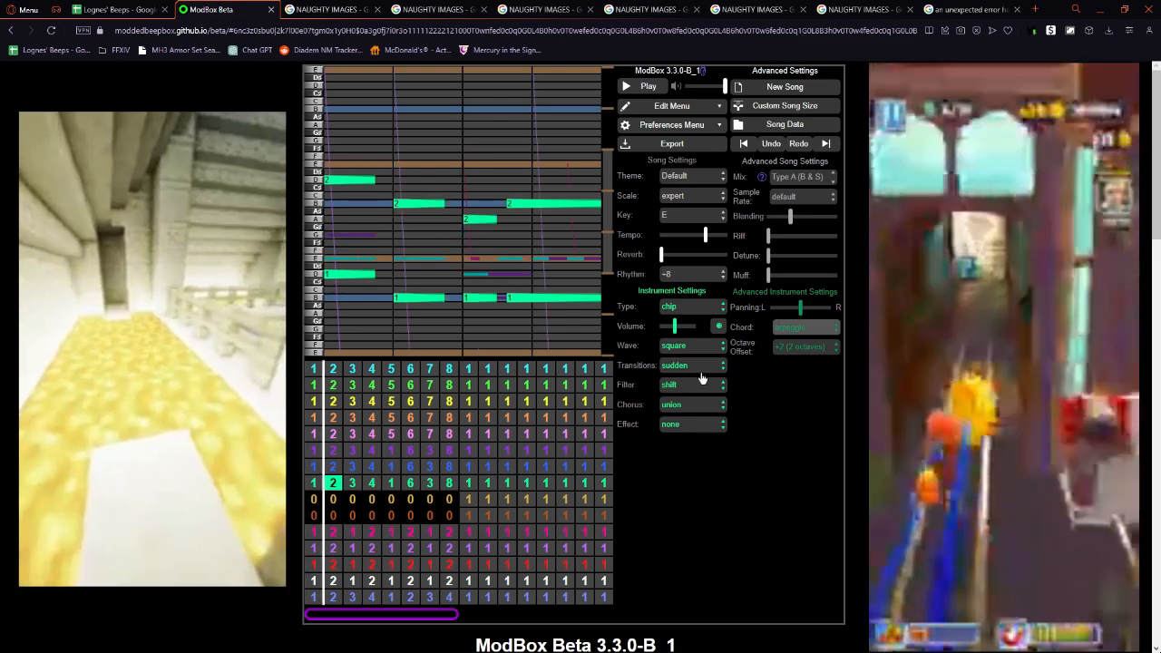
pyautogui.press('Left')
pyautogui.press('Up')
pyautogui.press('Down')
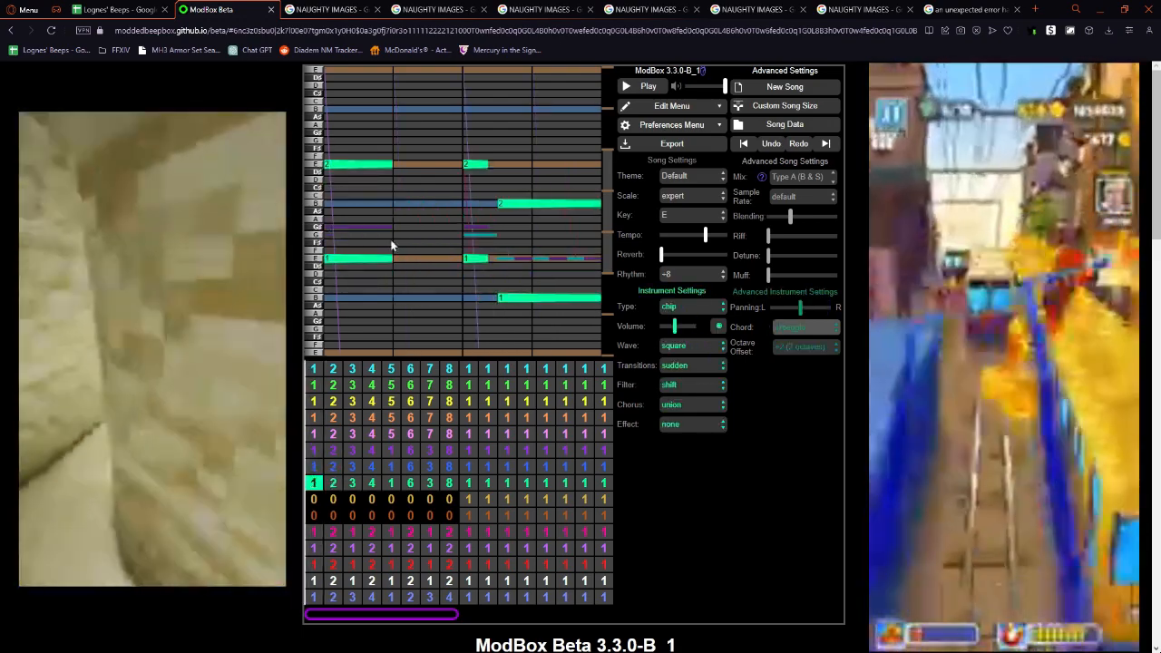
# Check the teal channel's notes through bar 4 and set its transitions to seamless during playback.
pyautogui.press('Right')
pyautogui.press('Right')
pyautogui.press('Right')
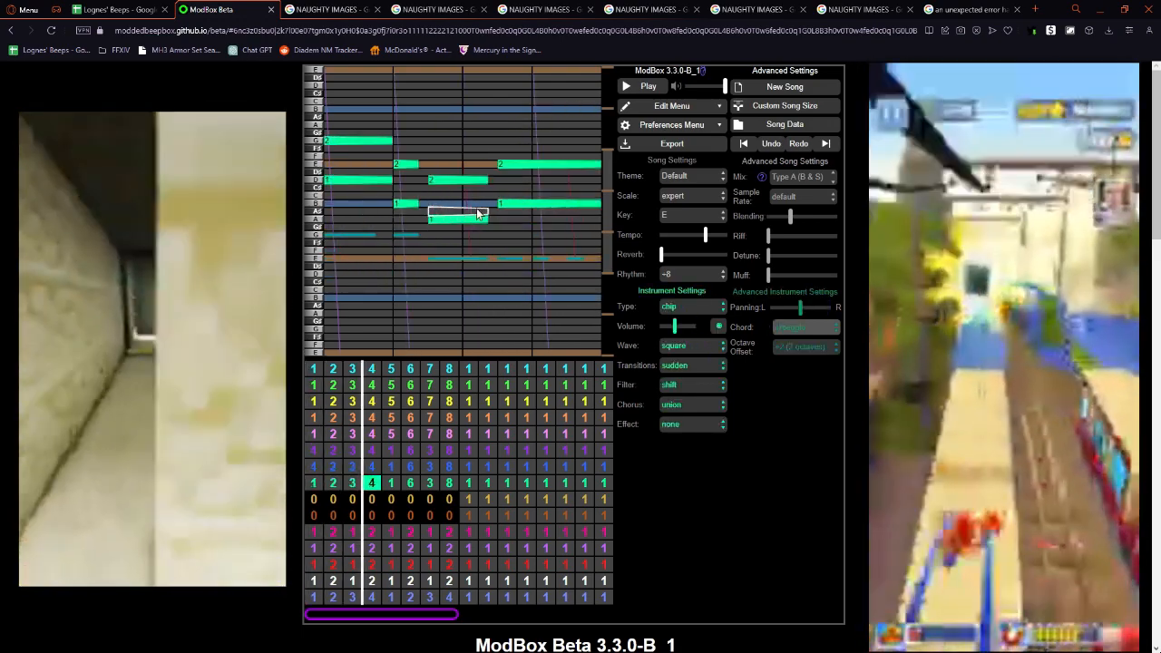
pyautogui.press('Left')
pyautogui.press('Right')
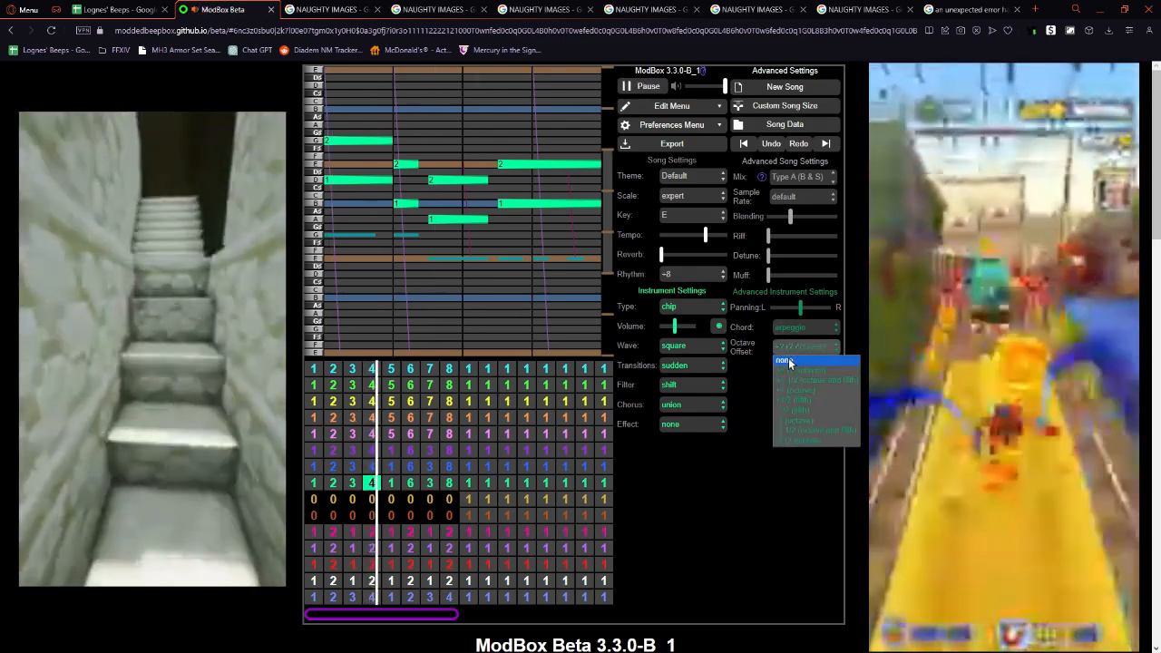
pyautogui.press('space')
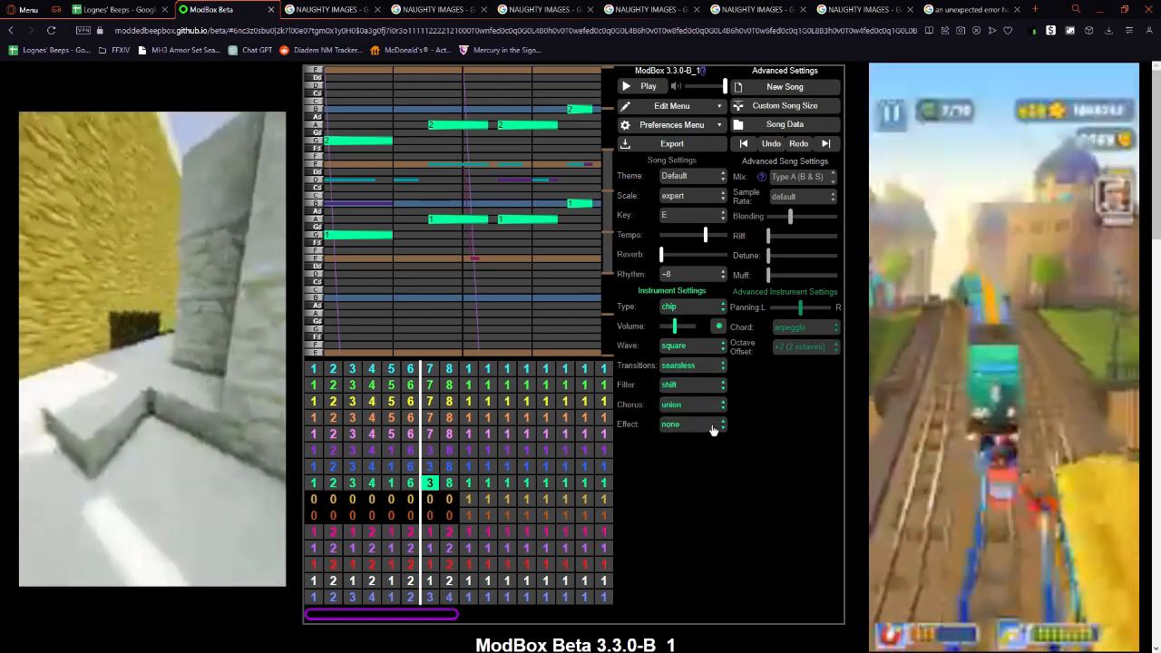
# Return to bar 1 and look through the channels from teal down to the noise percussion.
pyautogui.press('Left')
pyautogui.press('Left')
pyautogui.press('Left')
pyautogui.press('Left')
pyautogui.press('Left')
pyautogui.press('Left')
pyautogui.press('Down')
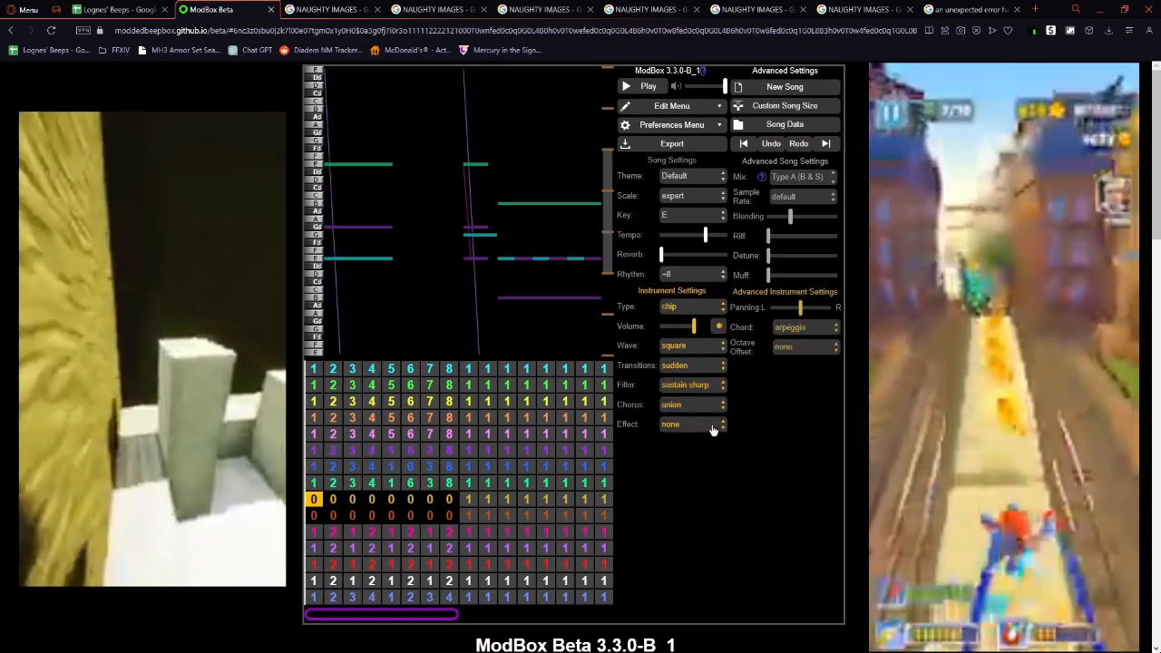
pyautogui.press('Down')
pyautogui.press('Down')
pyautogui.press('Down')
pyautogui.press('Down')
pyautogui.press('Down')
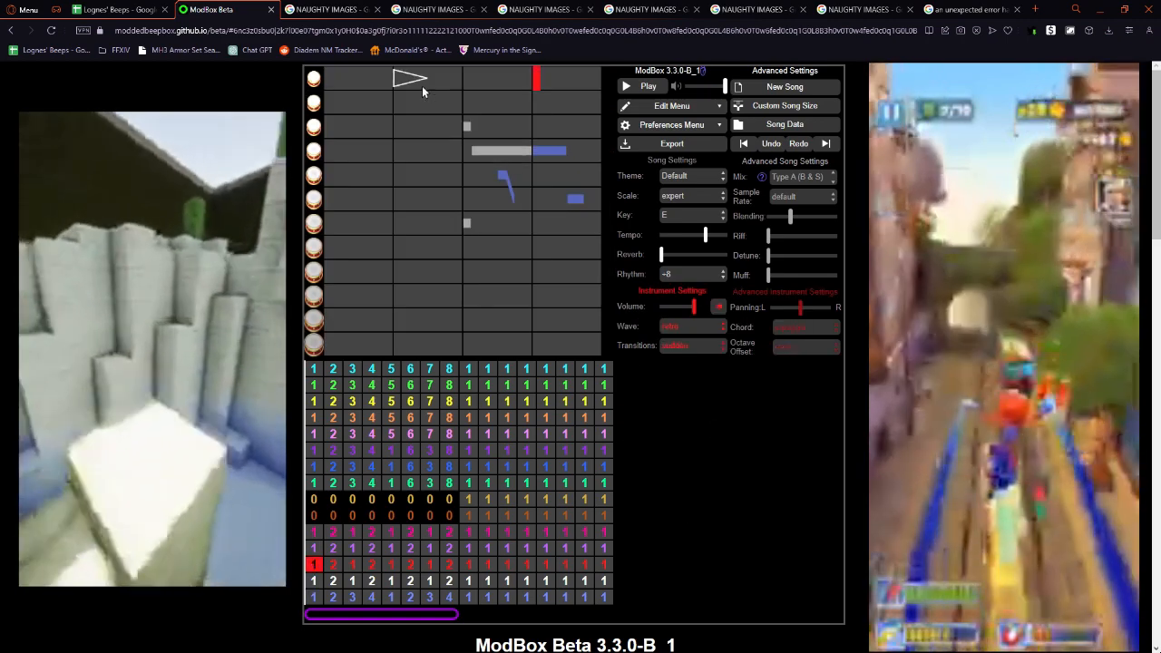
# Compare the bar 1 percussion notes and settings of the red and light blue noise channels.
pyautogui.press('Down')
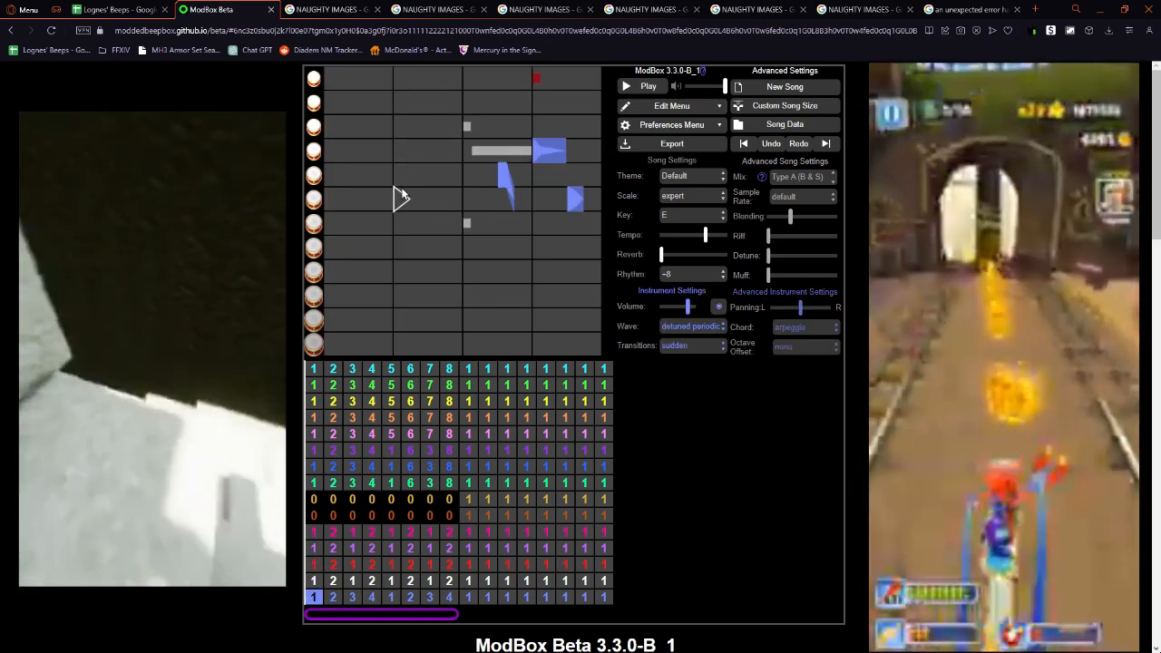
pyautogui.press('Up')
pyautogui.press('Up')
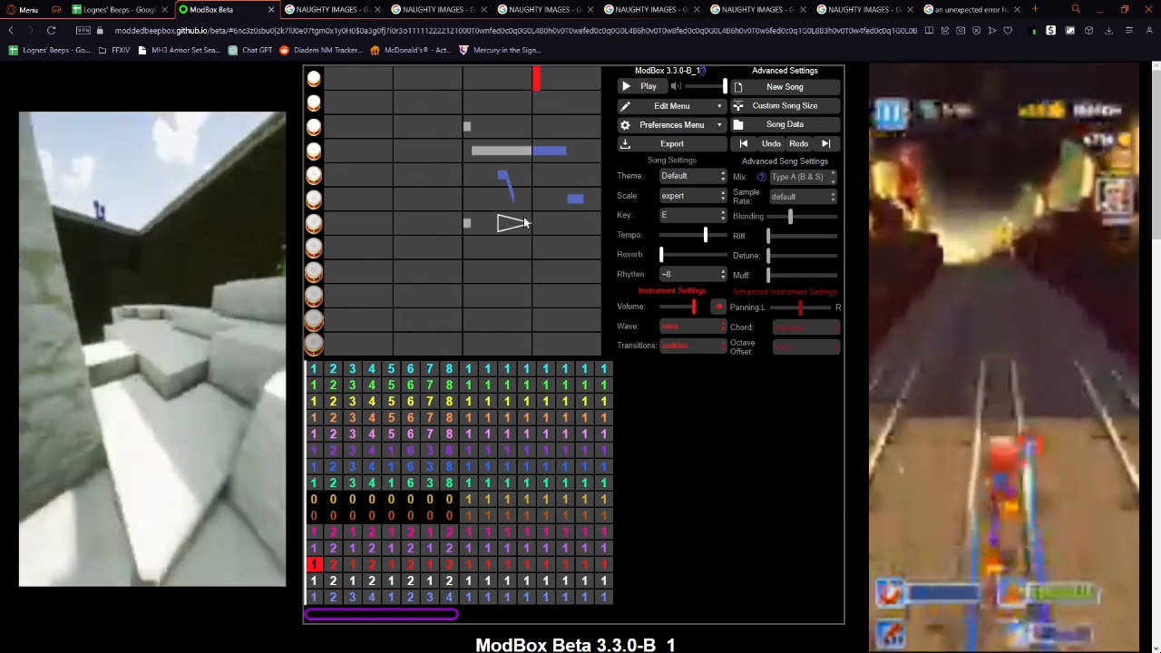
pyautogui.press('Down')
pyautogui.press('Down')
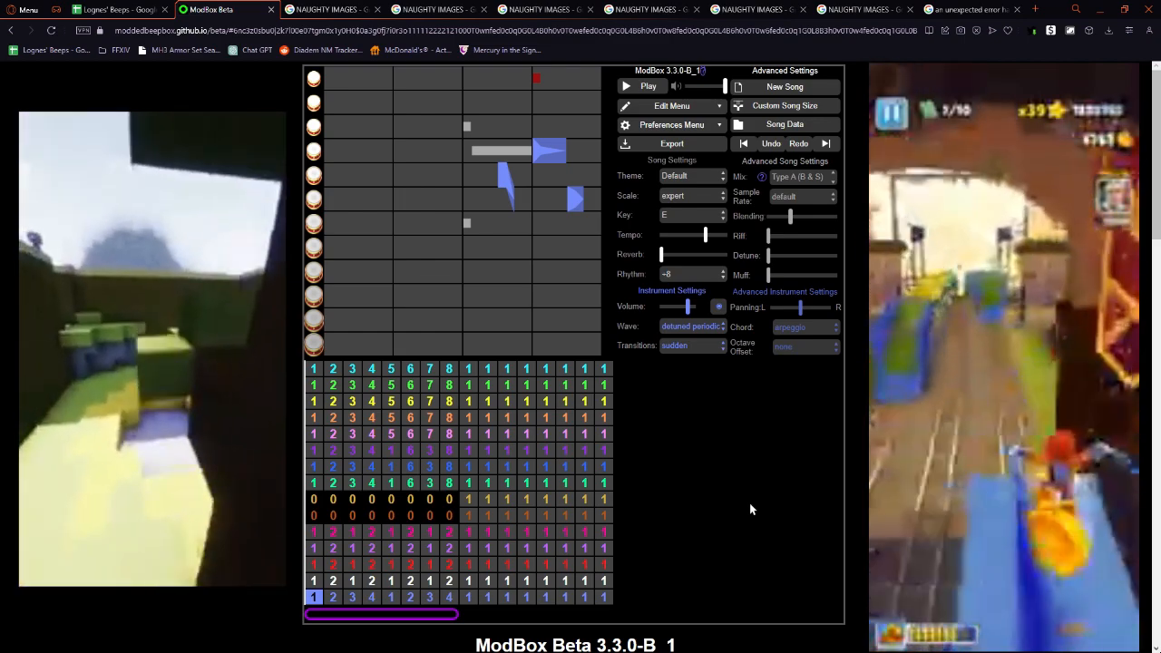
# Undo and redo the last song edit, and review the cyan channel's patterns across the intro and main section.
pyautogui.hotkey('ctrl', 'z')
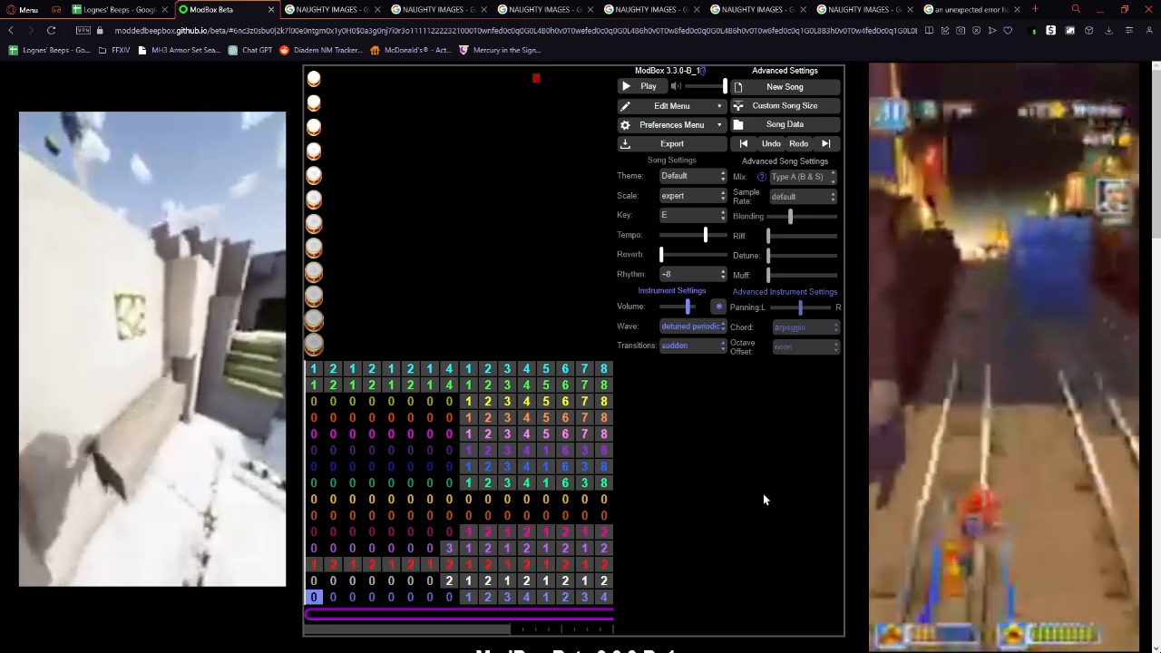
pyautogui.hotkey('ctrl', 'y')
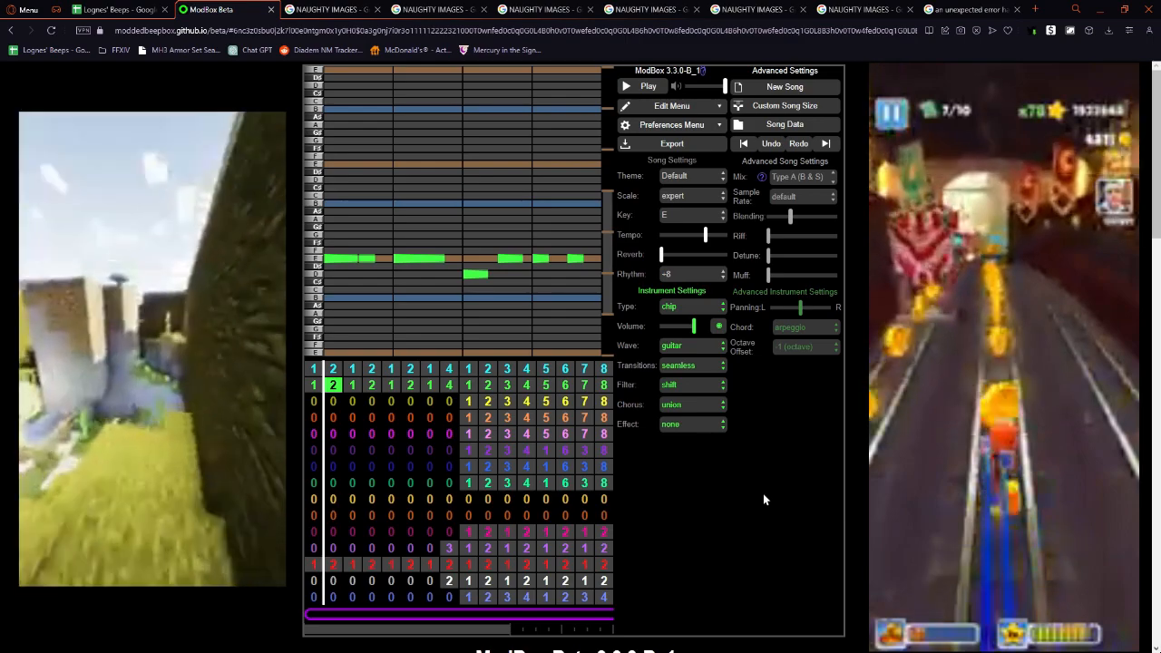
pyautogui.click(468, 372)
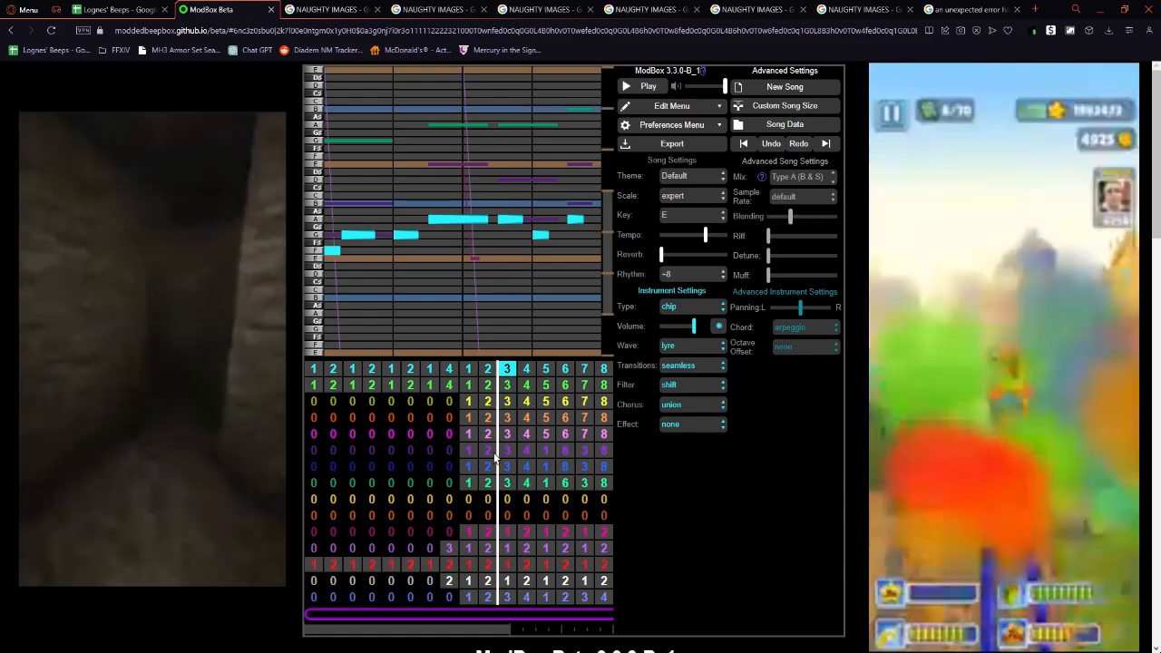
pyautogui.click(526, 417)
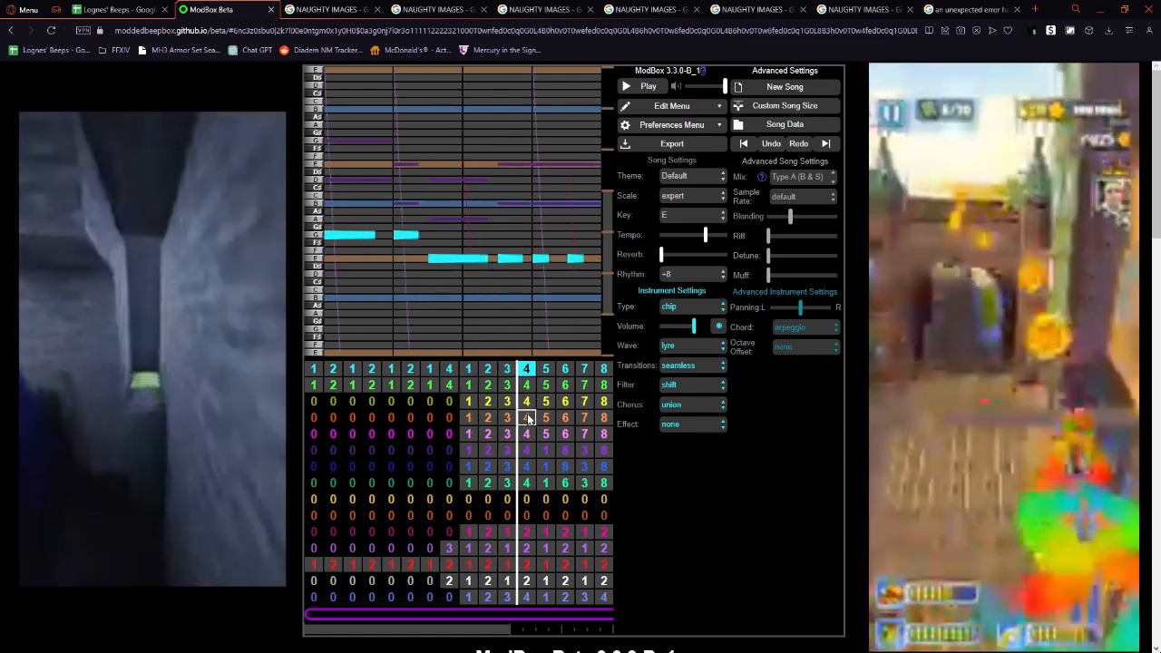
pyautogui.press('Up')
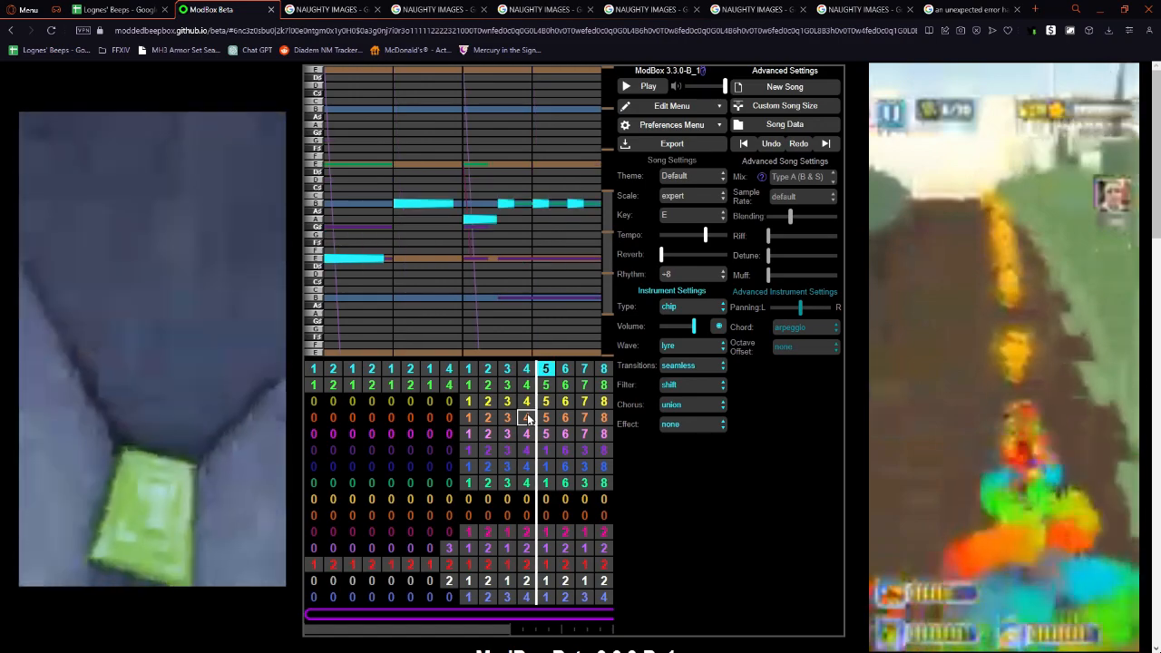
pyautogui.click(375, 392)
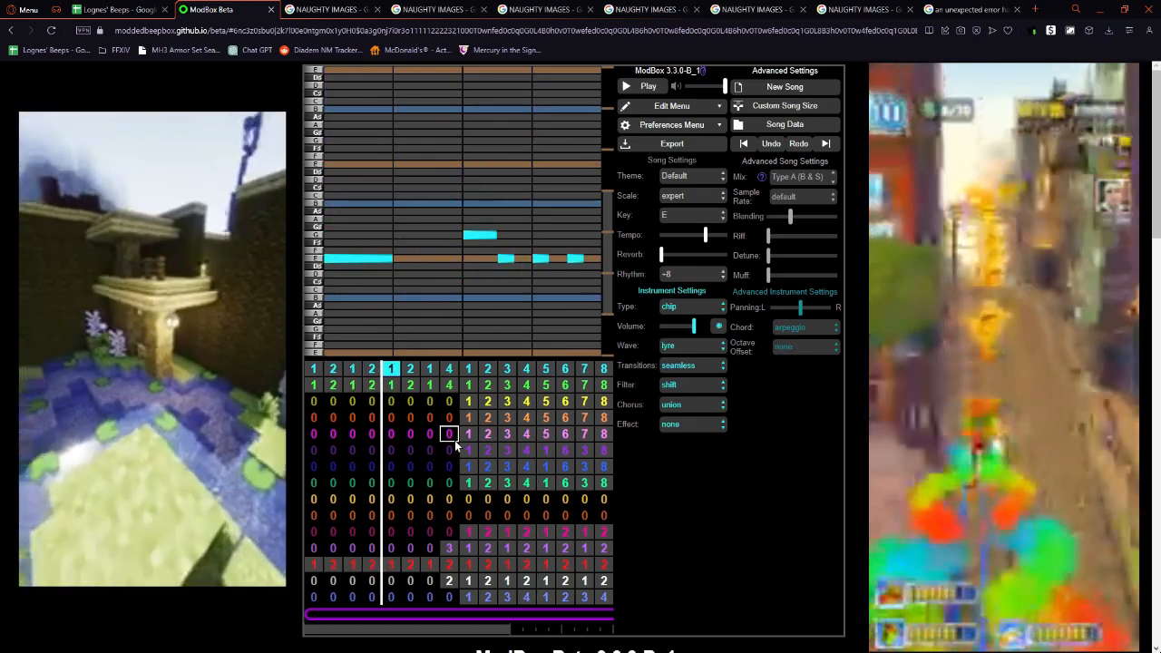
# Examine the FM and noise percussion patterns in bars 5 to 8 of the intro.
pyautogui.press('Up')
pyautogui.press('Up')
pyautogui.press('Up')
pyautogui.press('Up')
pyautogui.press('Down')
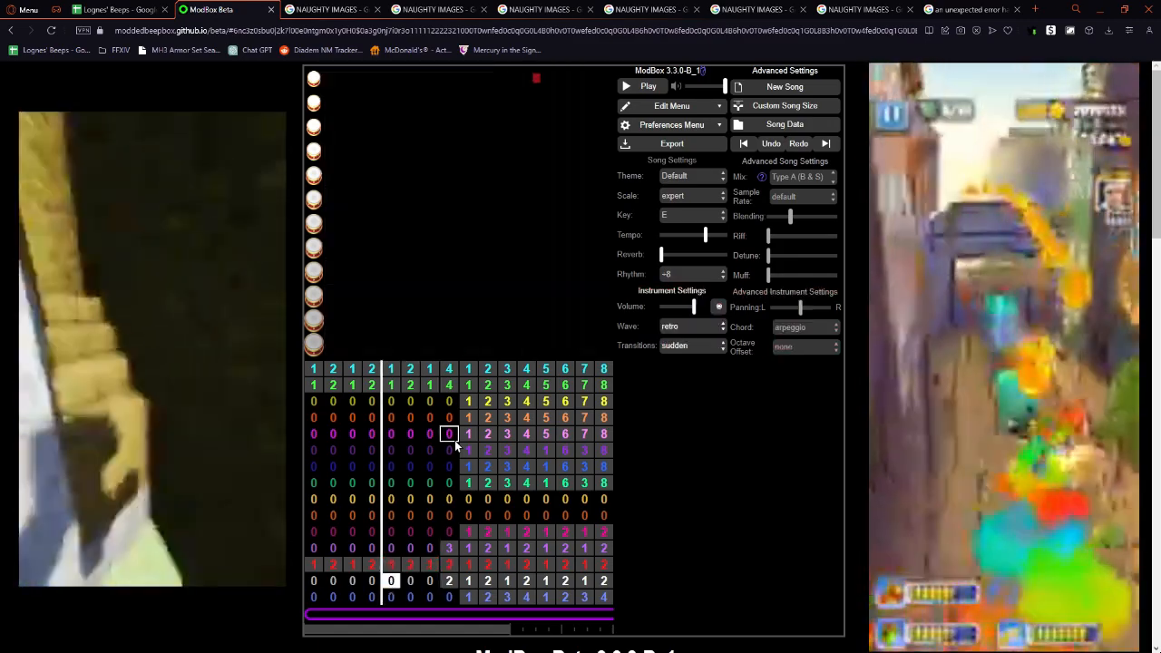
pyautogui.press('Up')
pyautogui.press('Up')
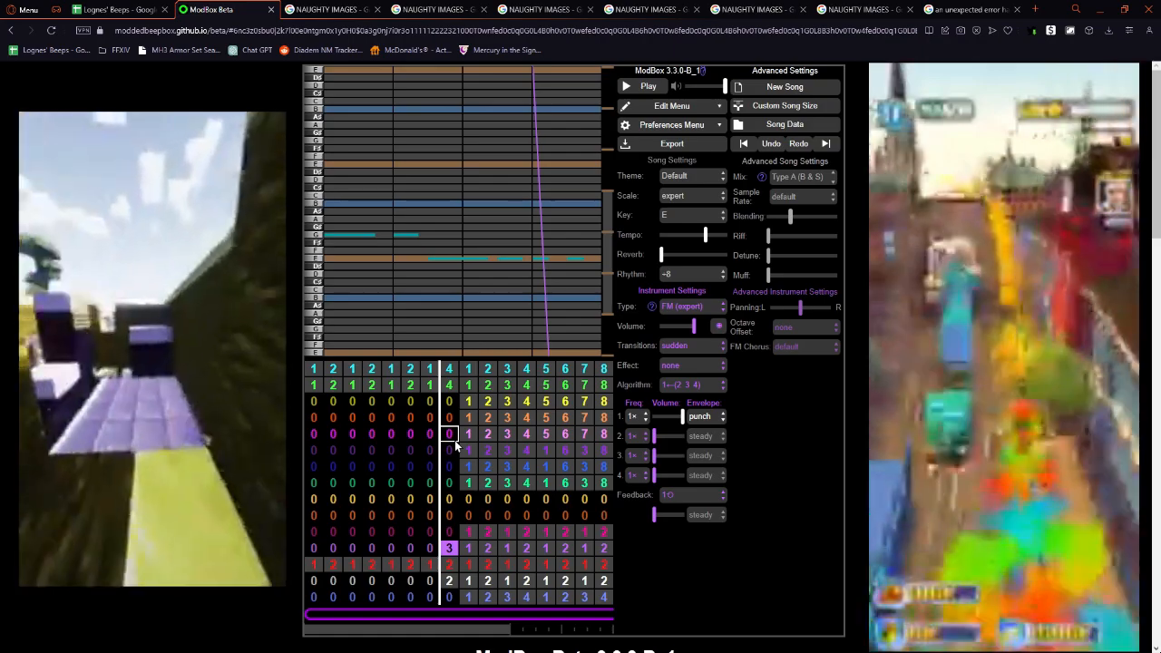
pyautogui.press('Down')
pyautogui.press('Down')
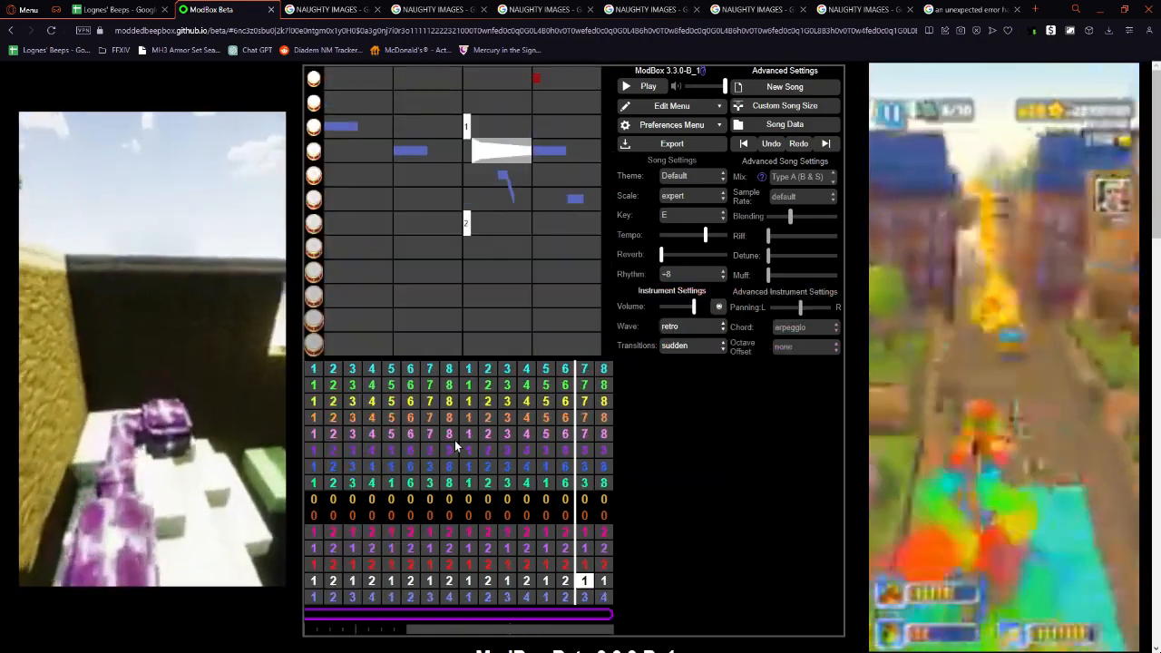
# Review the song's last sixteen bars from the white noise channel up through the teal and cyan chip channels.
pyautogui.press('Up')
pyautogui.press('Up')
pyautogui.press('Up')
pyautogui.press('Up')
pyautogui.press('Up')
pyautogui.press('Up')
pyautogui.press('Up')
pyautogui.press('Up')
pyautogui.press('Up')
pyautogui.press('Up')
pyautogui.press('Up')
pyautogui.press('Up')
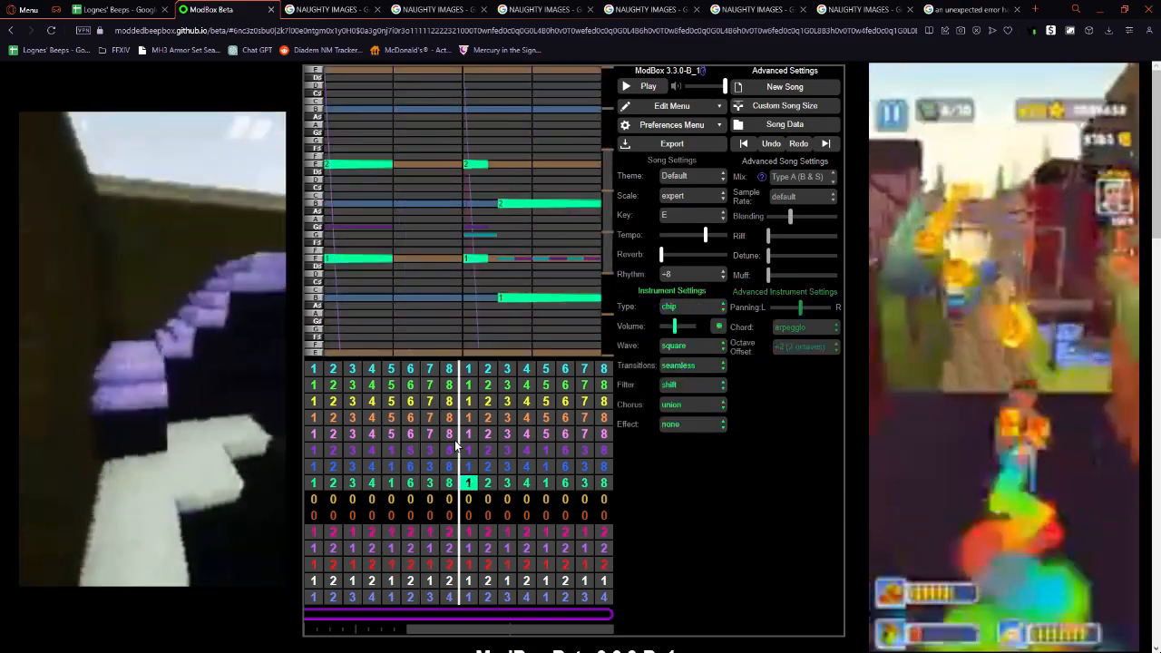
pyautogui.press('Up')
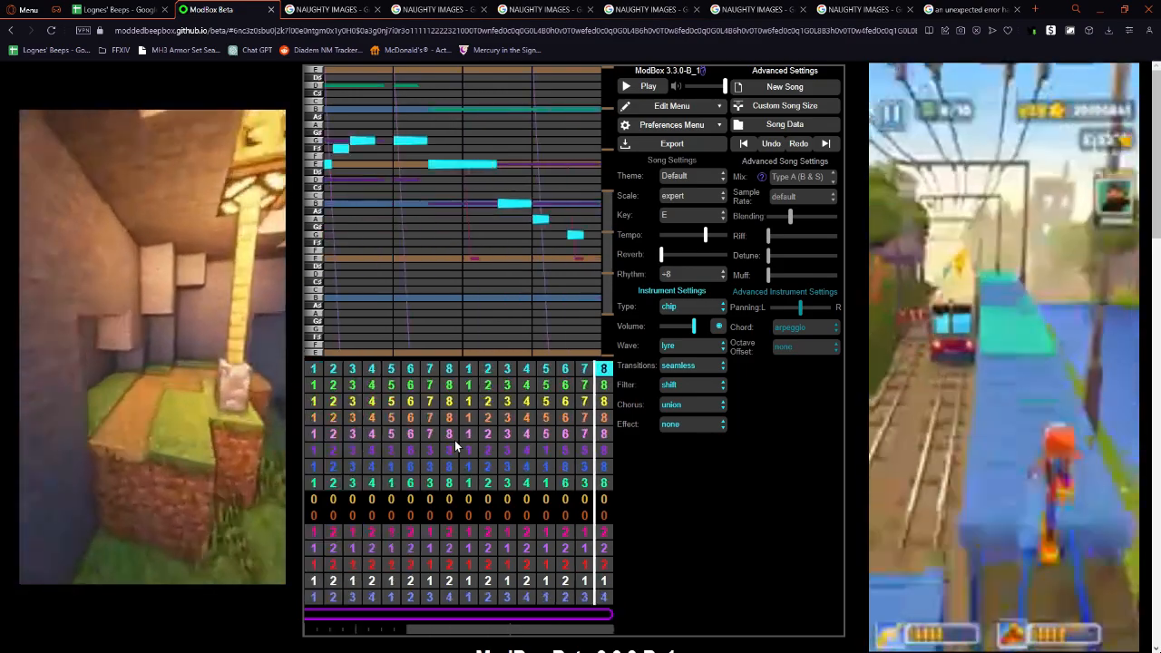
# Review the teal channel's intro bars and the empty amber chip channel in the song's last sixteen bars.
pyautogui.press('Down')
pyautogui.press('Down')
pyautogui.press('Down')
pyautogui.press('Down')
pyautogui.press('Down')
pyautogui.press('Down')
pyautogui.press('Down')
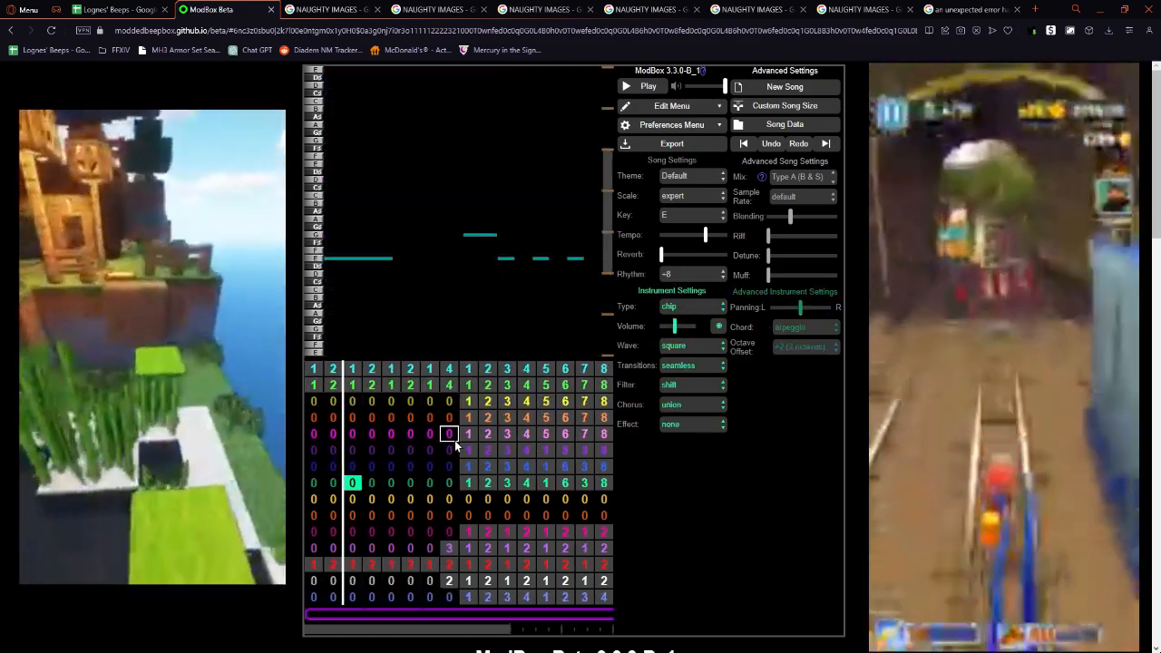
pyautogui.hscroll(5, 553, 519)
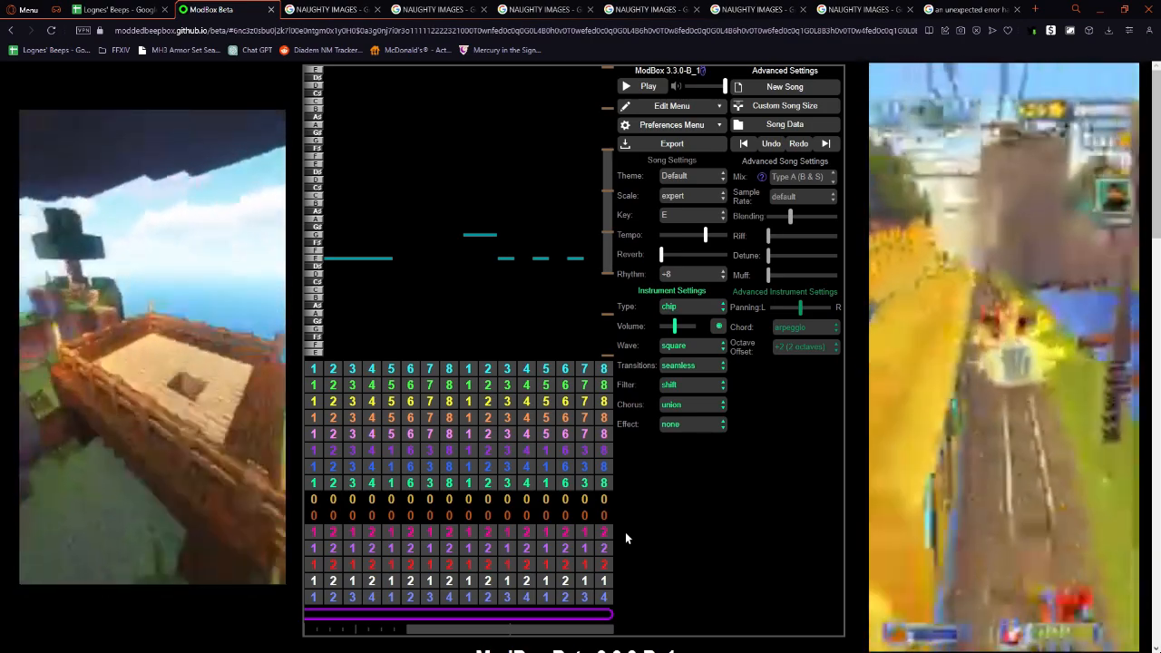
pyautogui.click(468, 498)
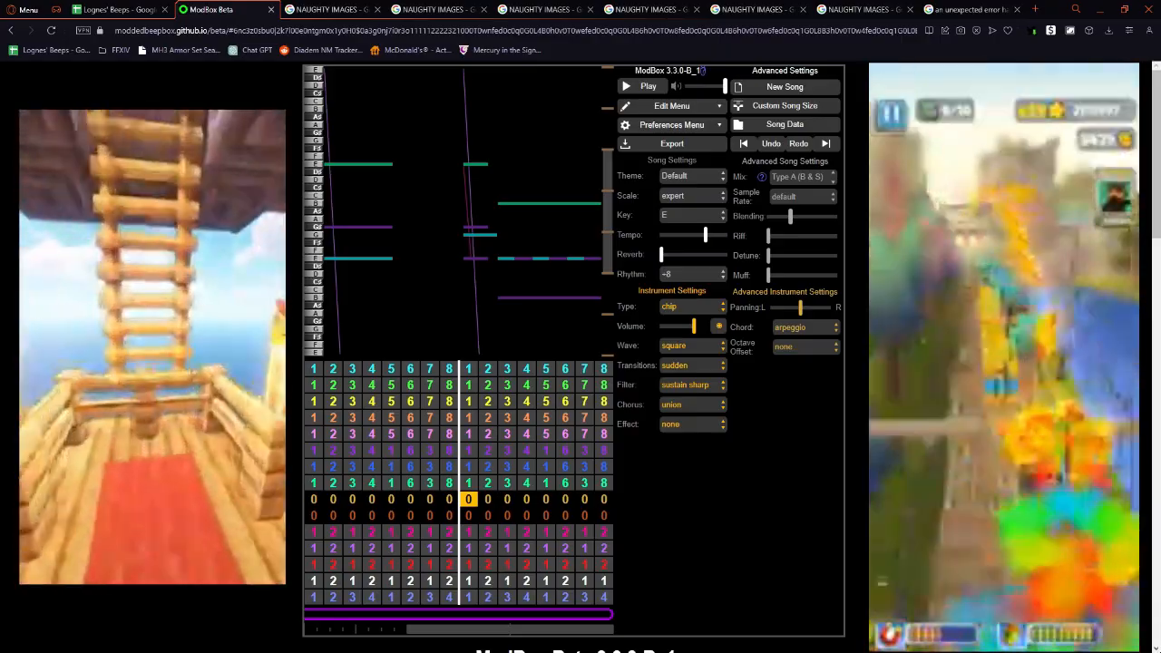
# Review the purple and yellow chip channels across the intro, the main sections and the bridge of the extended song.
pyautogui.hotkey('ctrl', 'z')
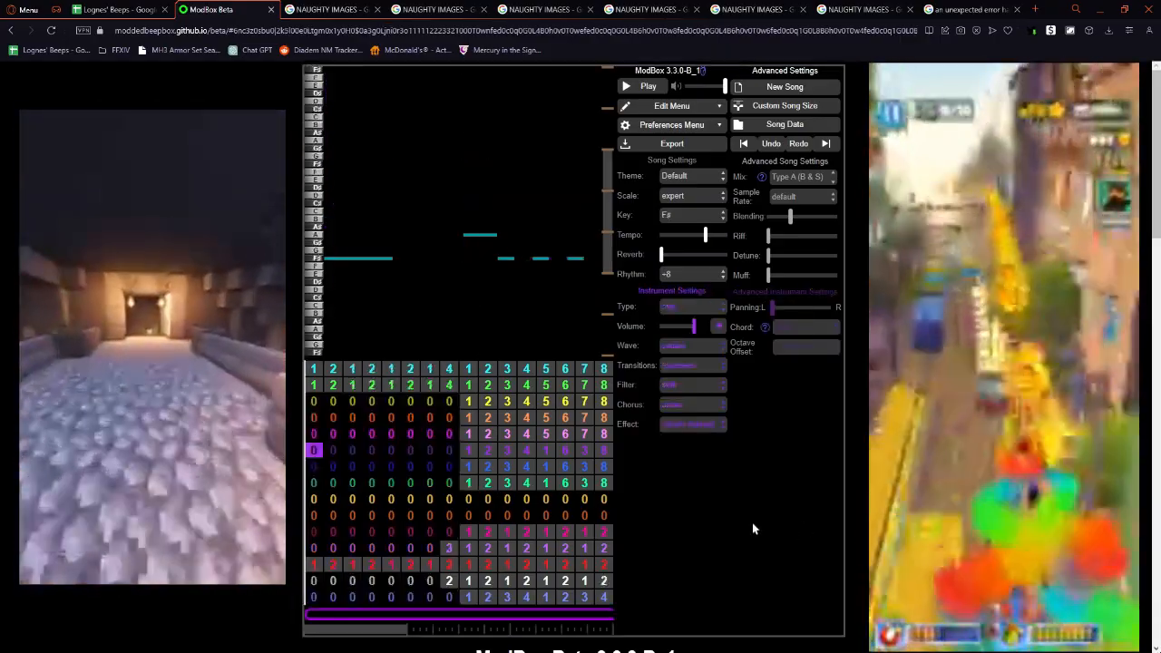
pyautogui.hotkey('ctrl', 'z')
pyautogui.hotkey('ctrl', 'z')
pyautogui.hotkey('ctrl', 'z')
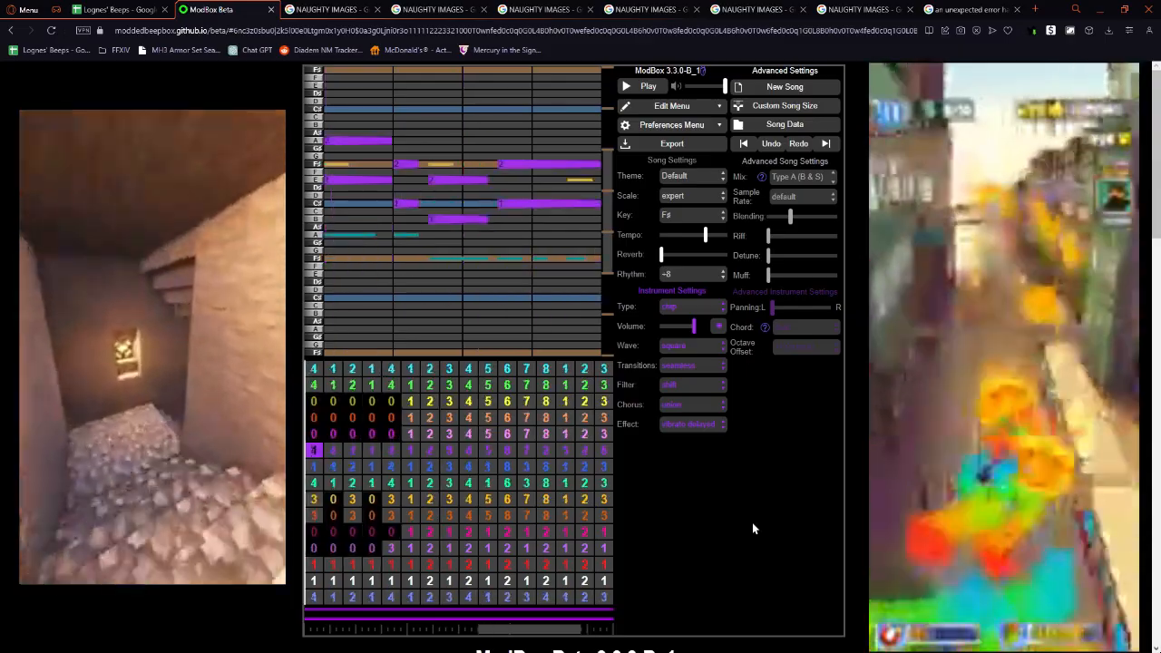
pyautogui.hotkey('ctrl', 'z')
pyautogui.hotkey('ctrl', 'z')
pyautogui.hotkey('ctrl', 'z')
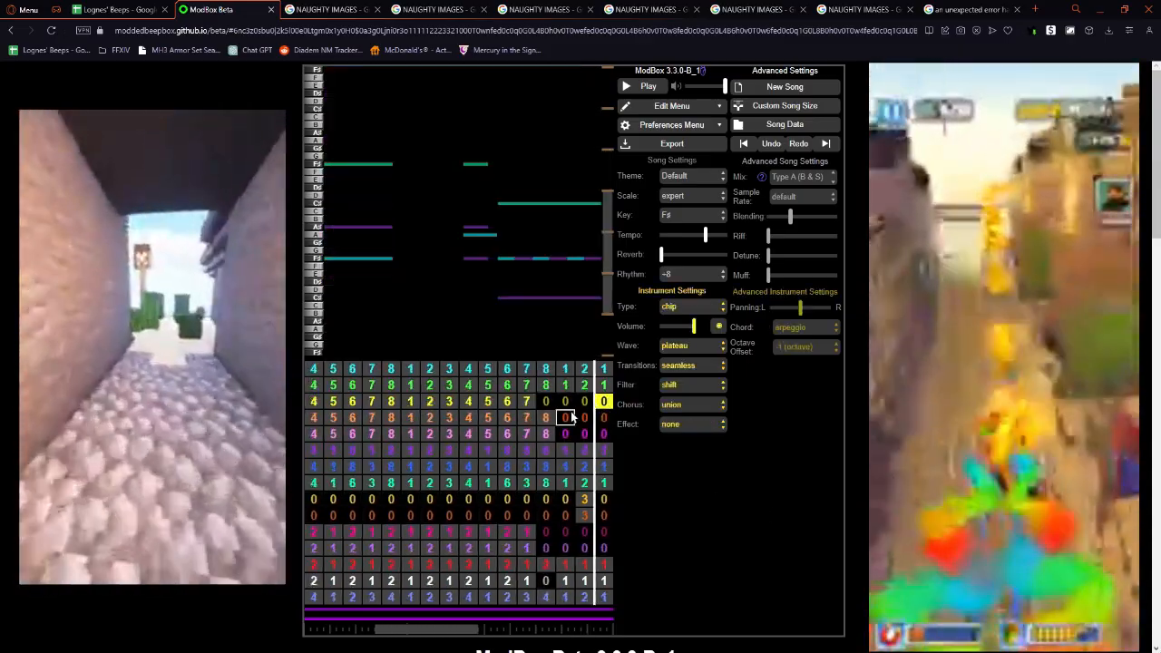
pyautogui.hotkey('ctrl', 'z')
pyautogui.hotkey('ctrl', 'z')
pyautogui.hotkey('ctrl', 'z')
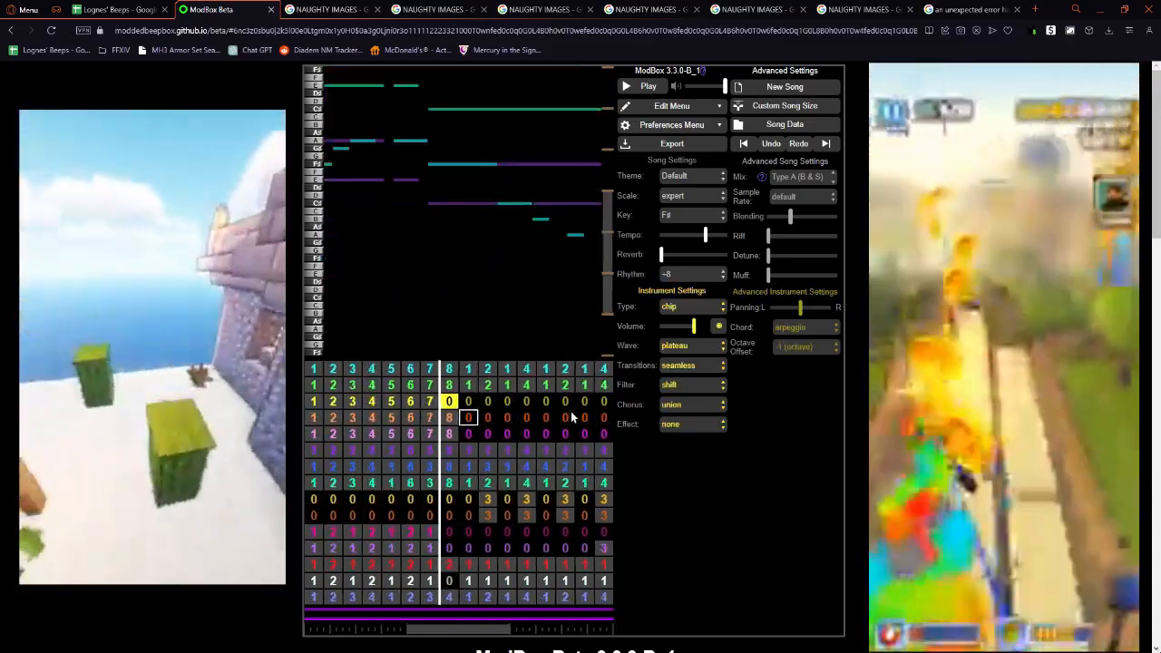
# Check the intro bars of the yellow chip, red noise, violet FM and cyan chip channels, playing the song from its start.
pyautogui.hotkey('ctrl', 'z')
pyautogui.hotkey('ctrl', 'z')
pyautogui.hotkey('ctrl', 'z')
pyautogui.hotkey('ctrl', 'z')
pyautogui.hotkey('ctrl', 'z')
pyautogui.hotkey('ctrl', 'z')
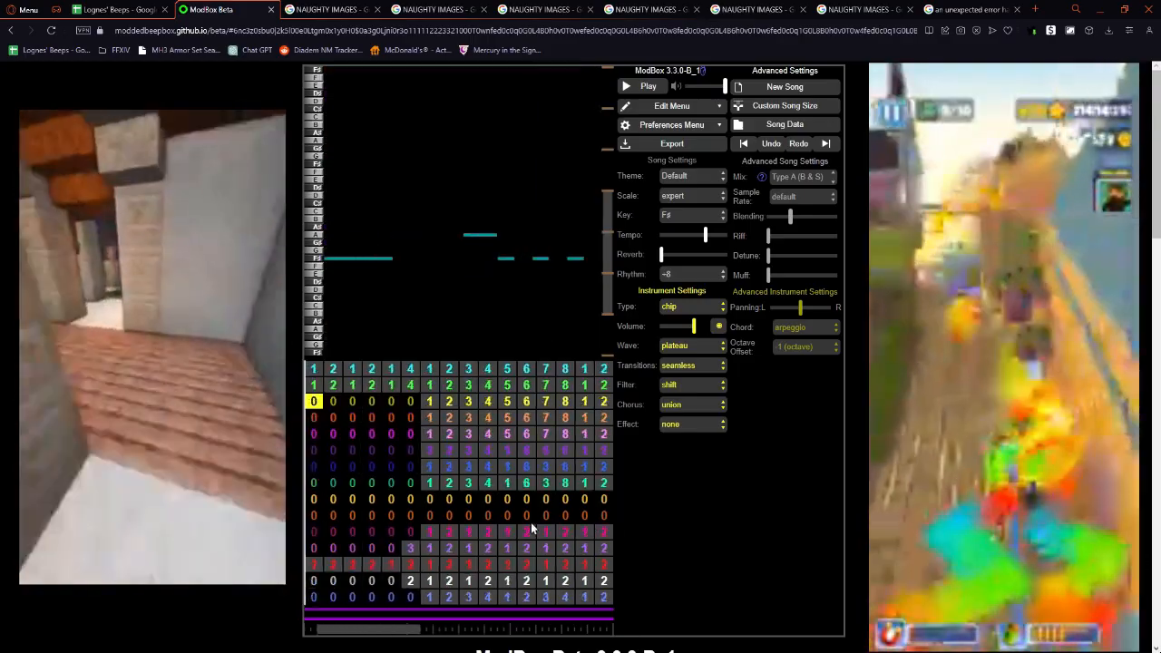
pyautogui.hotkey('ctrl', 'z')
pyautogui.hotkey('ctrl', 'z')
pyautogui.hotkey('ctrl', 'z')
pyautogui.hotkey('ctrl', 'z')
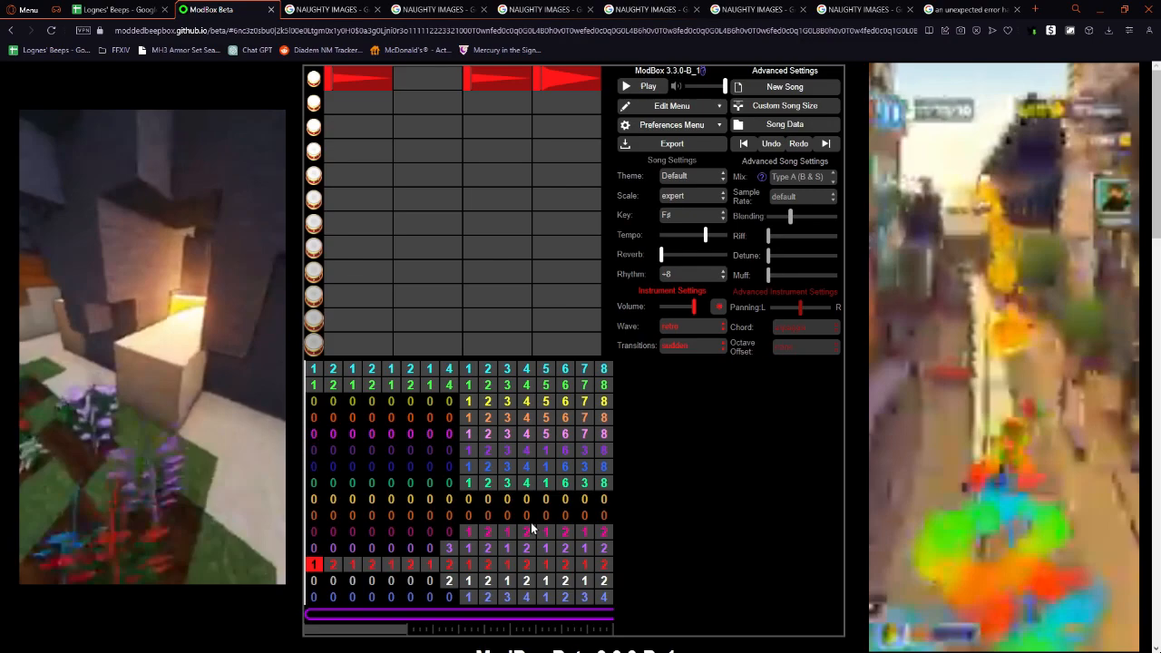
pyautogui.hotkey('ctrl', 'z')
pyautogui.hotkey('ctrl', 'z')
pyautogui.hotkey('ctrl', 'z')
pyautogui.hotkey('ctrl', 'z')
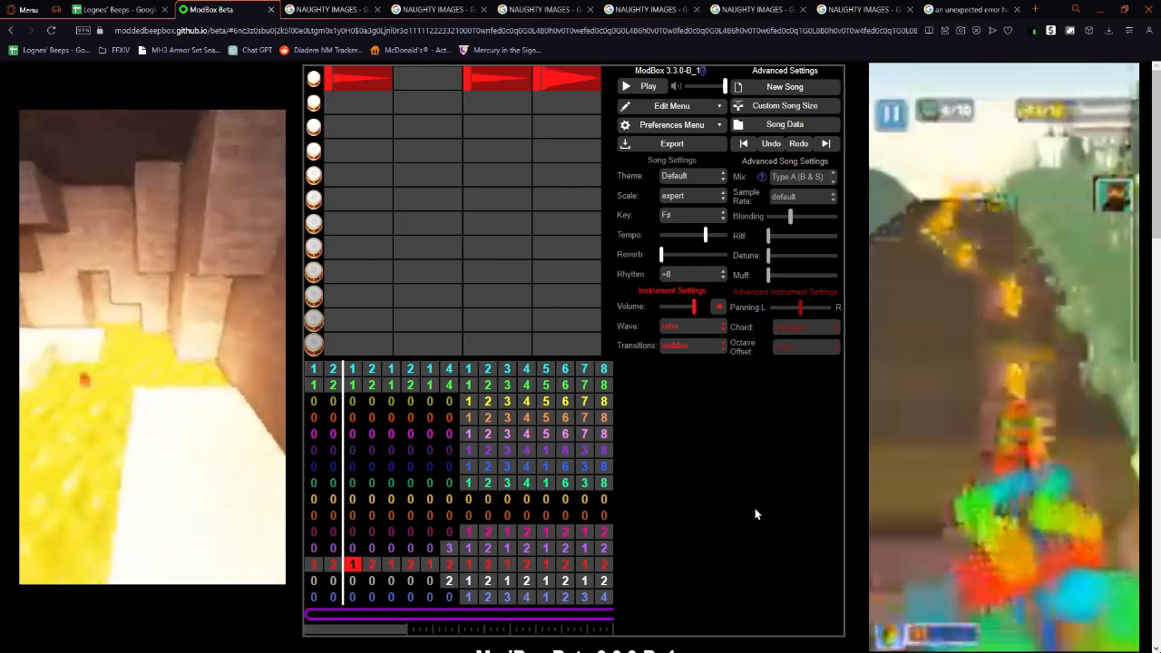
pyautogui.hotkey('ctrl', 'z')
pyautogui.hotkey('ctrl', 'z')
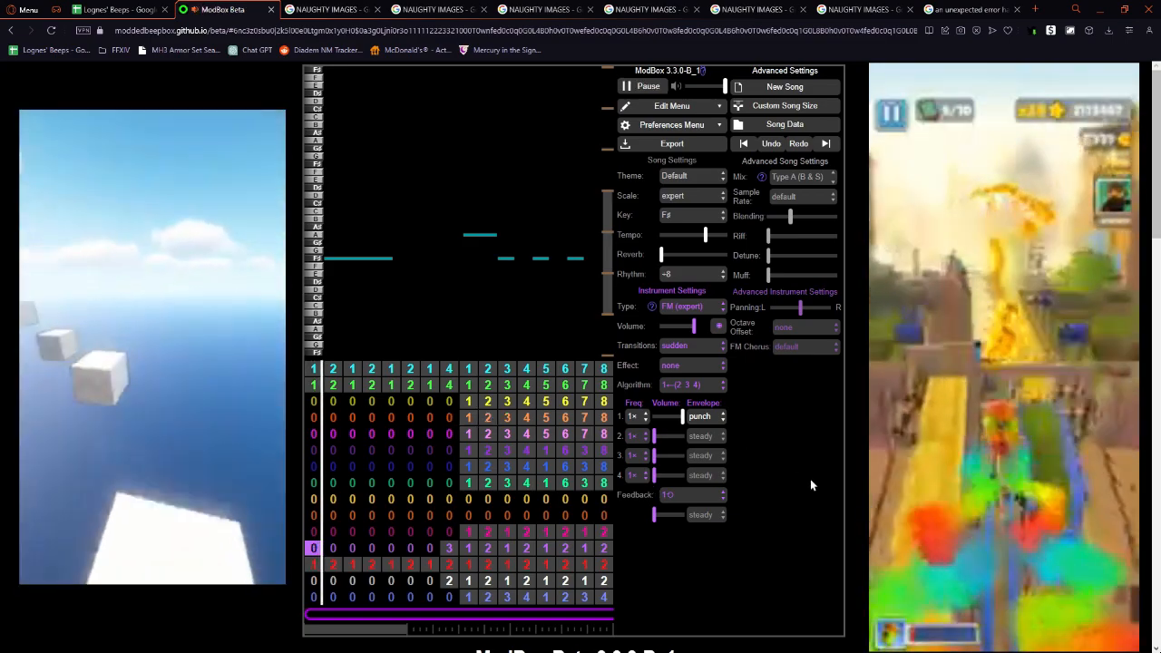
pyautogui.click(352, 368)
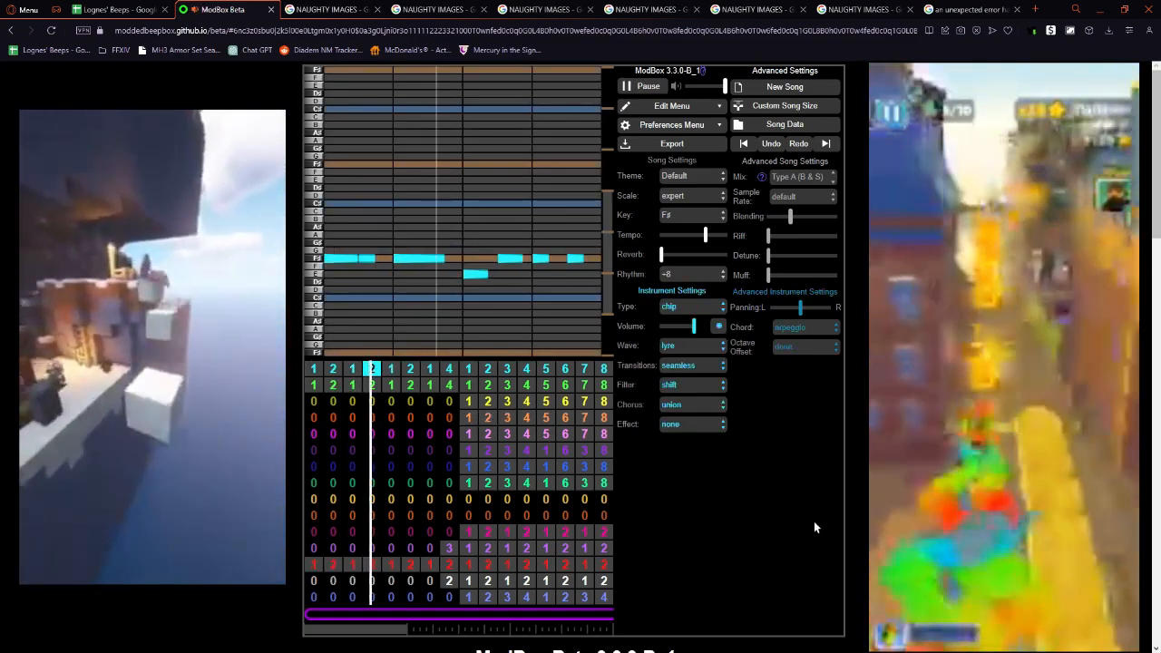
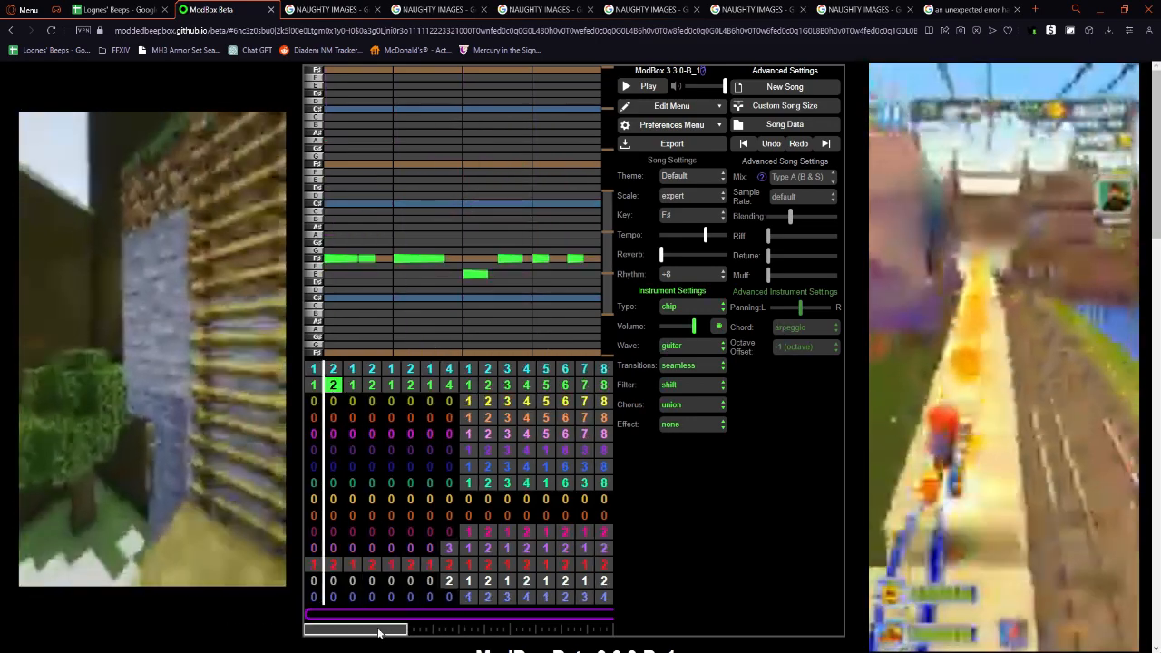
# Inspect the white noise, red noise, cyan and yellow channels where the main section leads into the bridge.
pyautogui.click(393, 580)
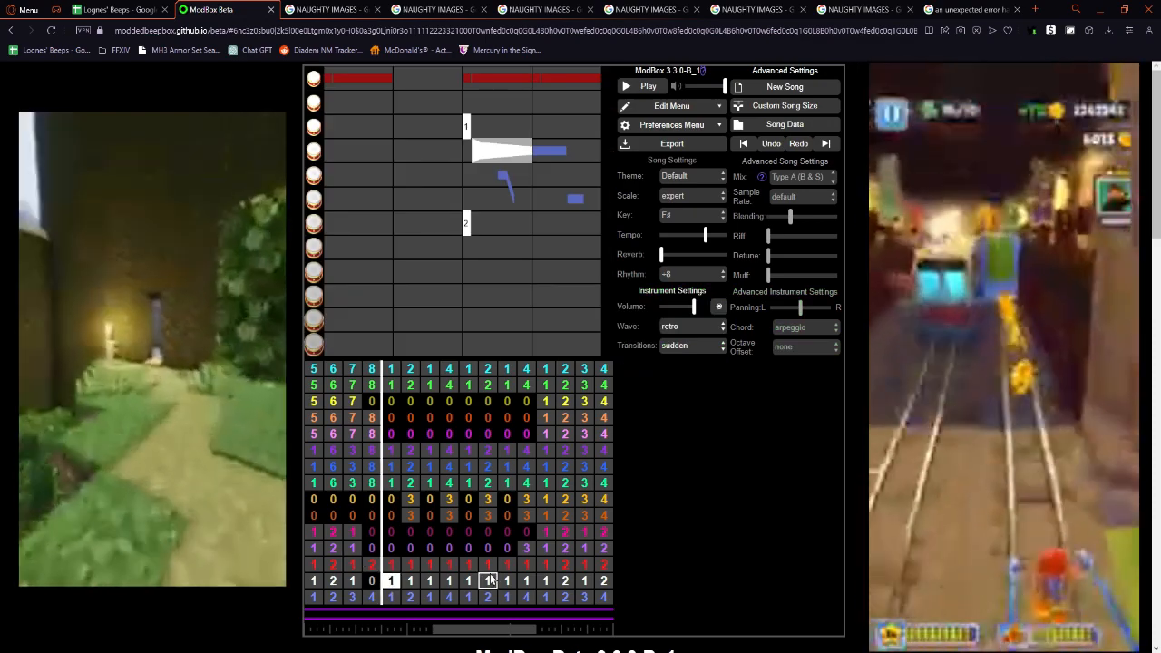
pyautogui.press('Up')
pyautogui.press('Left')
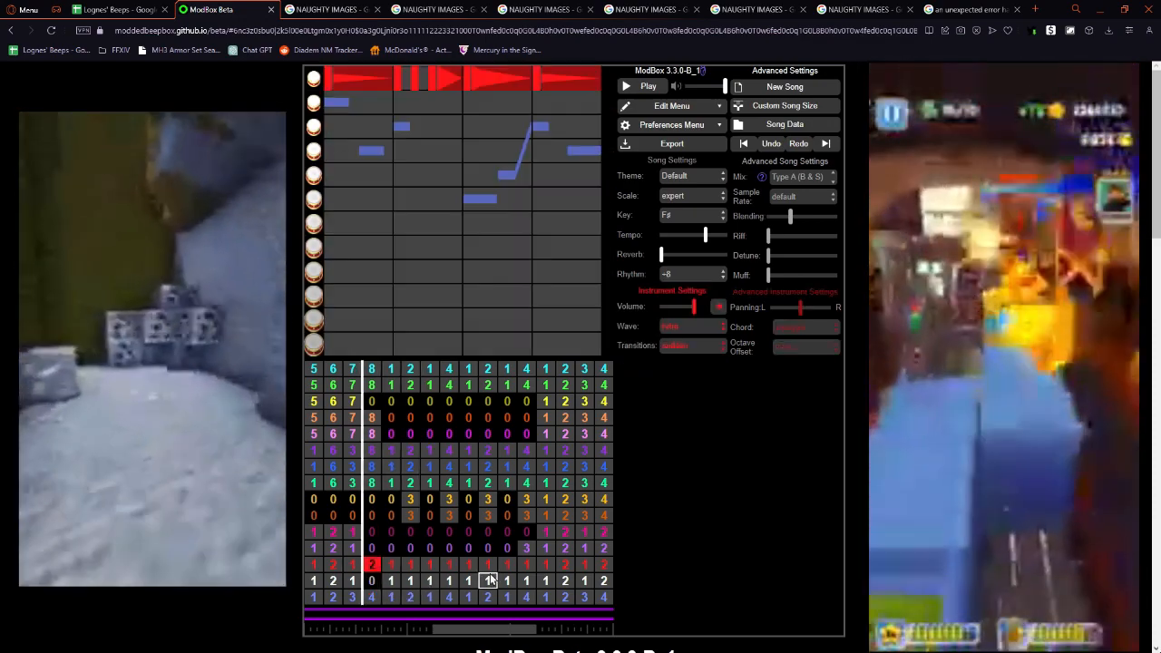
pyautogui.press('Up')
pyautogui.press('Left')
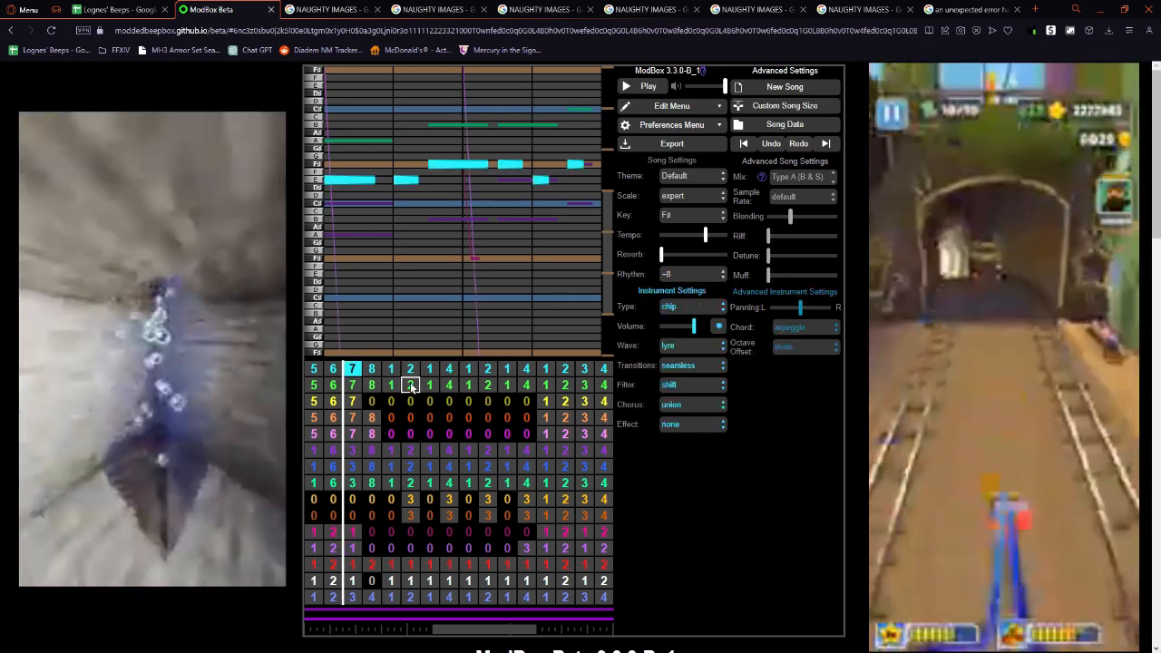
pyautogui.click(422, 387)
pyautogui.click(371, 405)
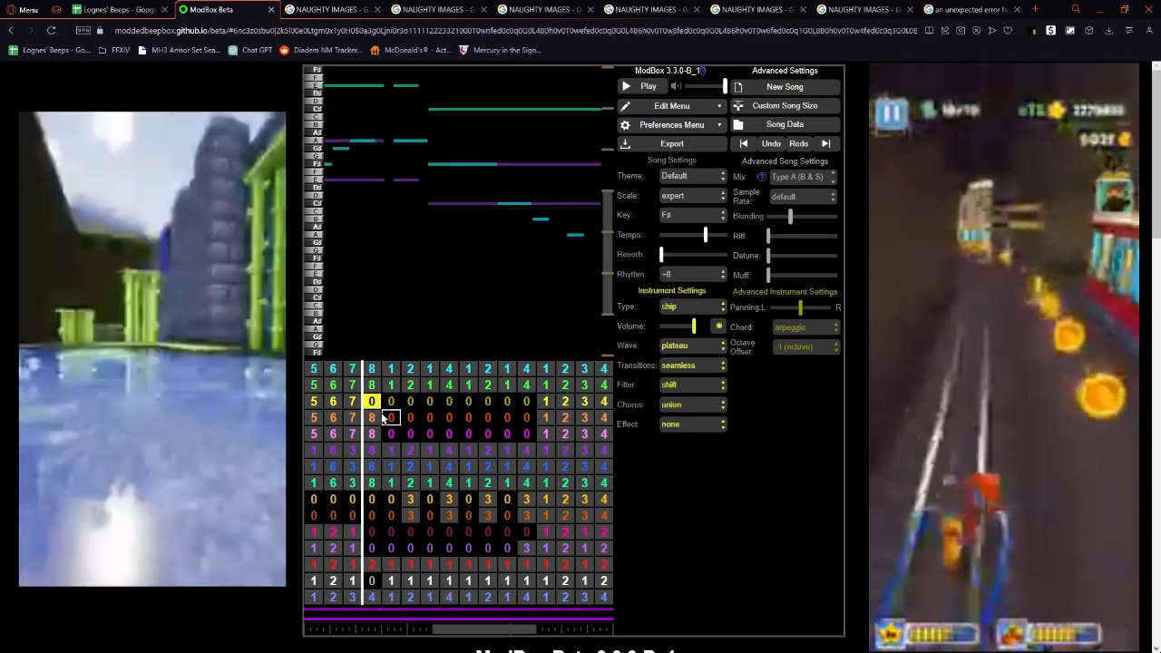
# Step through all channels in the last bar before the bridge to examine their patterns and instrument settings.
pyautogui.press('Up')
pyautogui.press('Up')
pyautogui.press('Down')
pyautogui.press('Down')
pyautogui.press('Down')
pyautogui.press('Down')
pyautogui.press('Down')
pyautogui.press('Down')
pyautogui.press('Down')
pyautogui.press('Down')
pyautogui.press('Down')
pyautogui.press('Down')
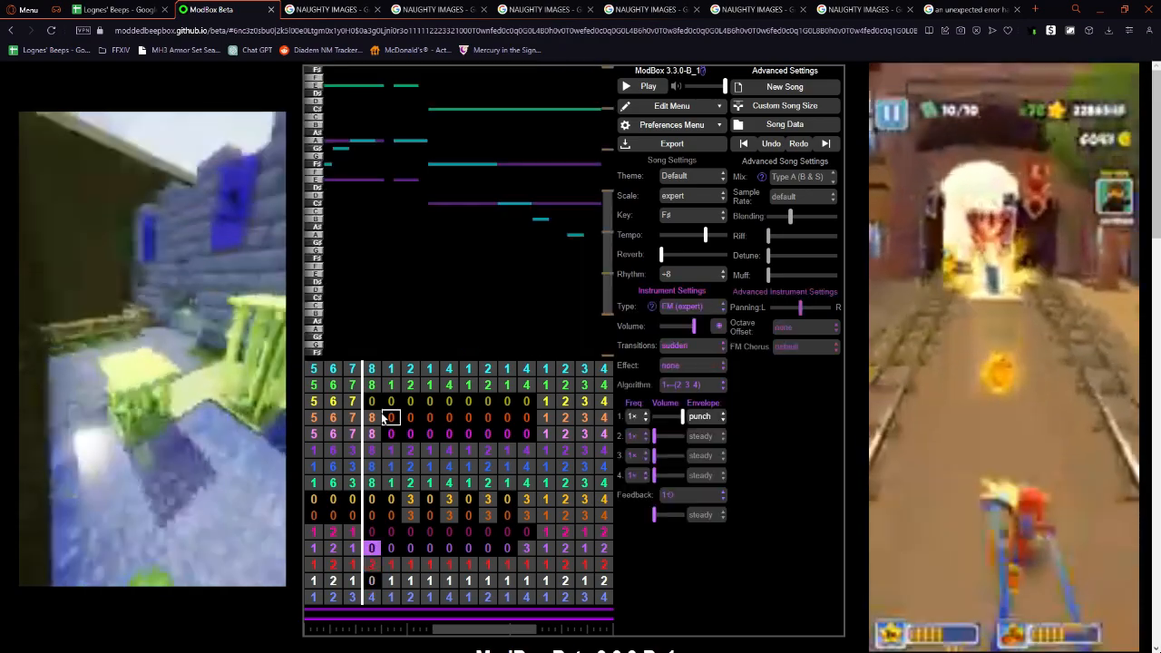
pyautogui.press('Down')
pyautogui.press('Down')
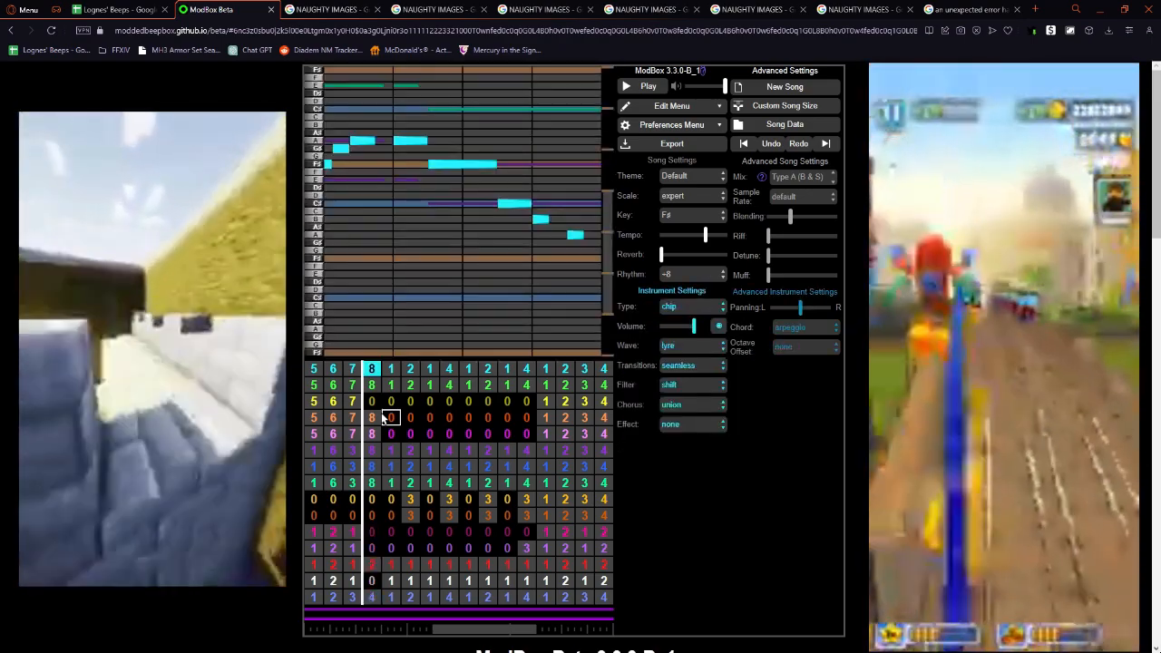
# Examine the amber sax channel's patterns across the bridge bars.
pyautogui.press('Right')
pyautogui.press('Right')
pyautogui.press('Right')
pyautogui.press('Up')
pyautogui.press('Up')
pyautogui.press('Right')
pyautogui.press('Up')
pyautogui.press('Up')
pyautogui.press('Right')
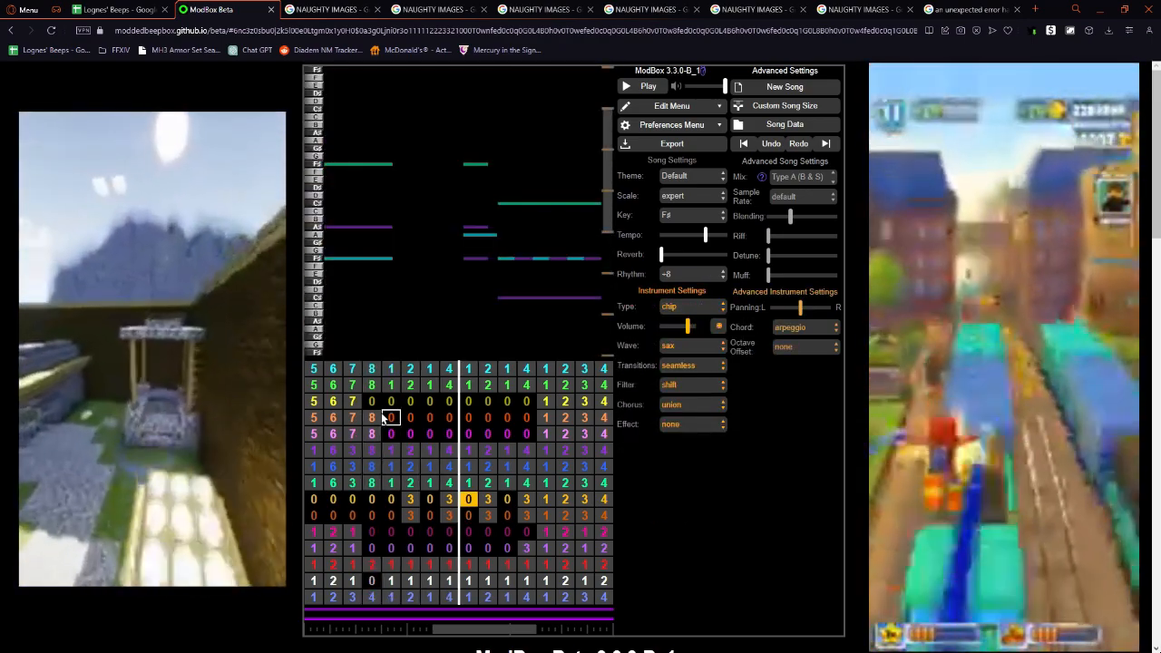
pyautogui.press('Right')
pyautogui.press('Right')
pyautogui.press('Right')
pyautogui.press('Right')
pyautogui.press('Right')
pyautogui.press('Right')
pyautogui.press('Right')
pyautogui.press('Right')
pyautogui.press('Right')
pyautogui.press('Right')
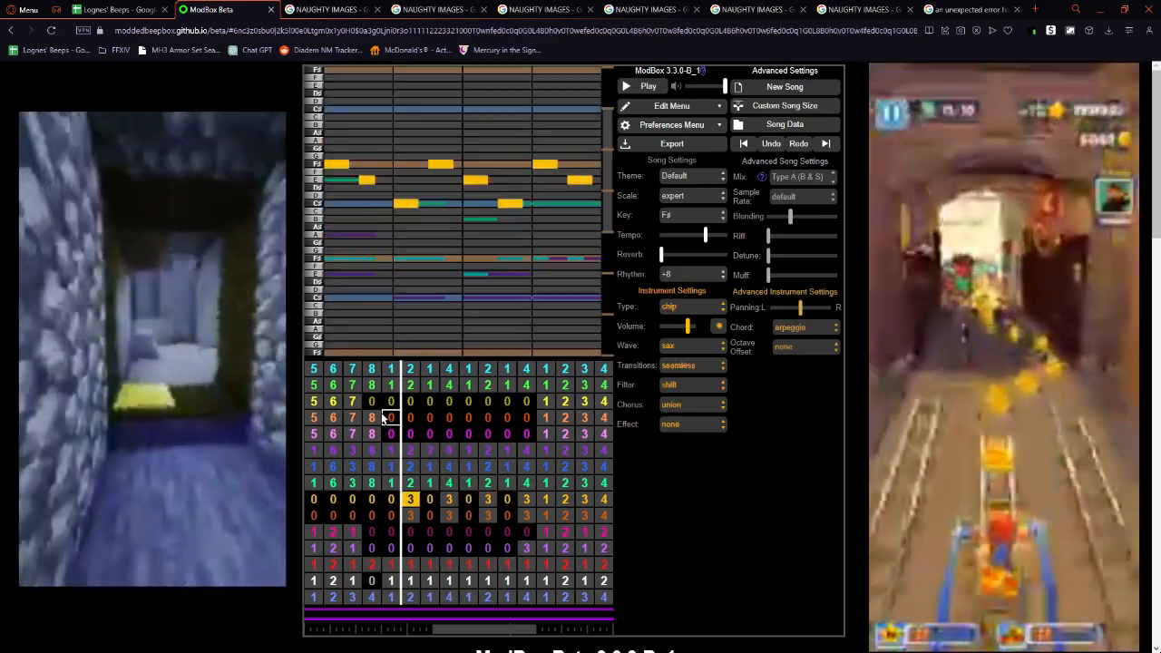
# Review the amber sax melody through the final main section and return to its fourth bar.
pyautogui.press('Right')
pyautogui.press('Right')
pyautogui.press('Right')
pyautogui.press('Right')
pyautogui.press('Right')
pyautogui.press('Right')
pyautogui.press('Right')
pyautogui.press('Right')
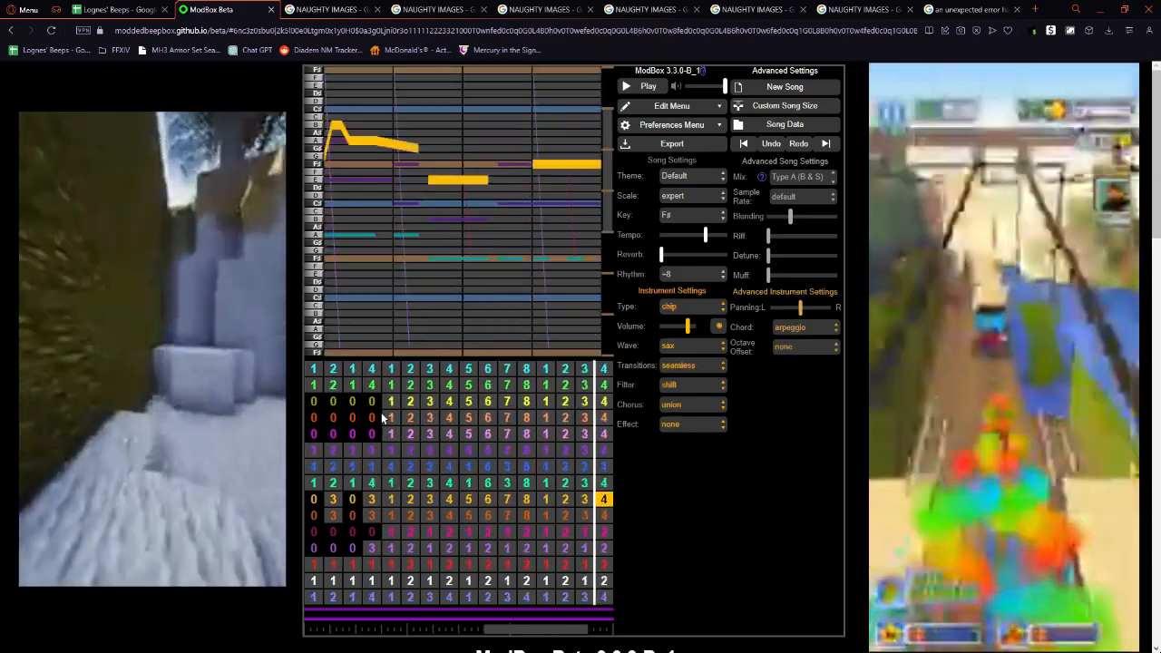
pyautogui.press('Left')
pyautogui.press('Left')
pyautogui.press('Left')
pyautogui.press('Left')
pyautogui.press('Left')
pyautogui.press('Left')
pyautogui.press('Left')
pyautogui.press('Left')
pyautogui.press('Left')
pyautogui.press('Left')
pyautogui.press('Left')
pyautogui.press('Left')
pyautogui.press('Left')
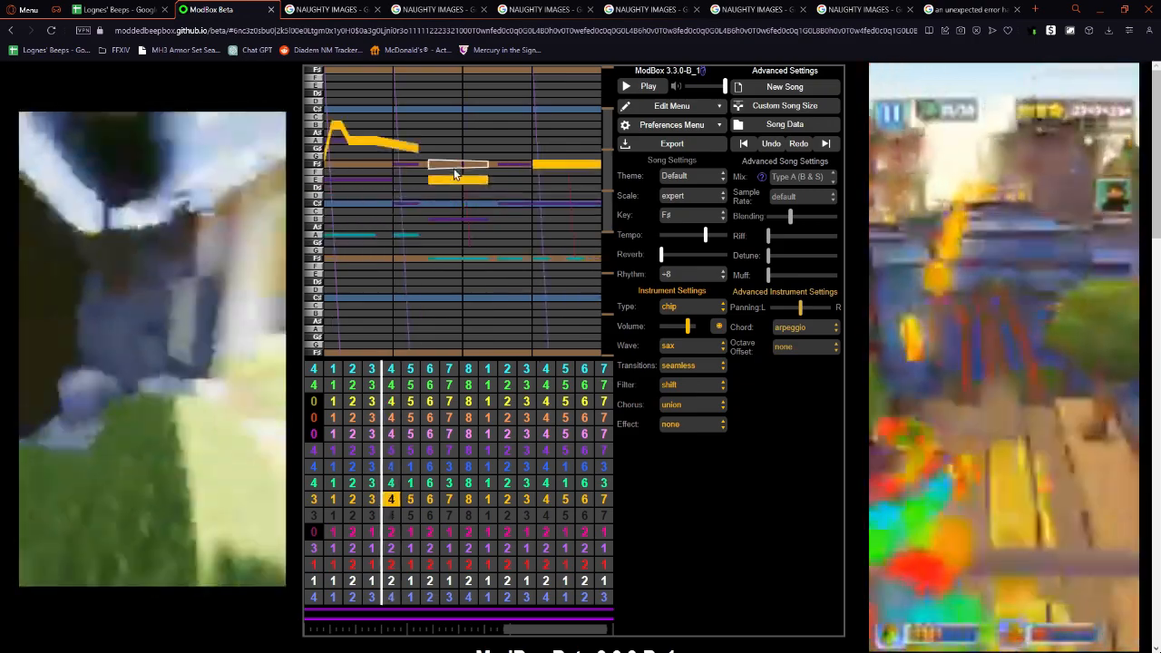
# Compare the orange, purple and blue harmony channels in the fourth bar of the final main section.
pyautogui.press('Up')
pyautogui.press('Up')
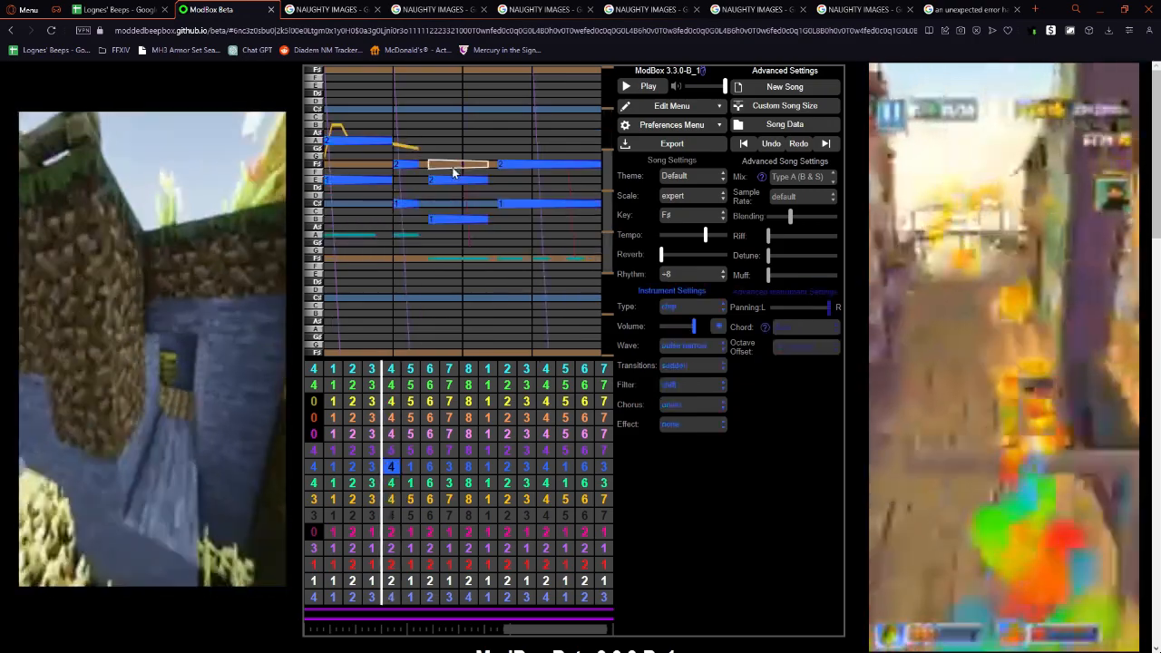
pyautogui.press('Up')
pyautogui.press('Up')
pyautogui.press('Up')
pyautogui.press('Up')
pyautogui.press('Down')
pyautogui.press('Down')
pyautogui.press('Down')
pyautogui.press('Down')
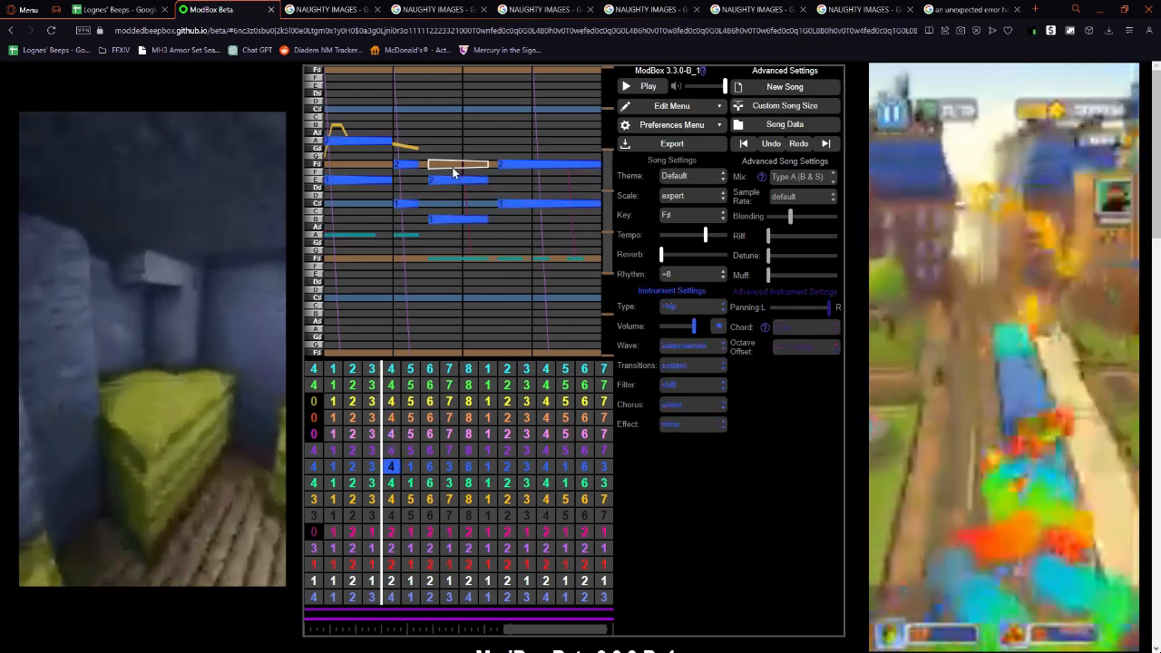
pyautogui.press('Up')
pyautogui.press('Up')
pyautogui.press('Up')
pyautogui.press('Up')
pyautogui.press('Up')
pyautogui.press('Up')
pyautogui.press('Down')
pyautogui.press('Down')
pyautogui.press('Down')
pyautogui.press('Down')
pyautogui.press('Down')
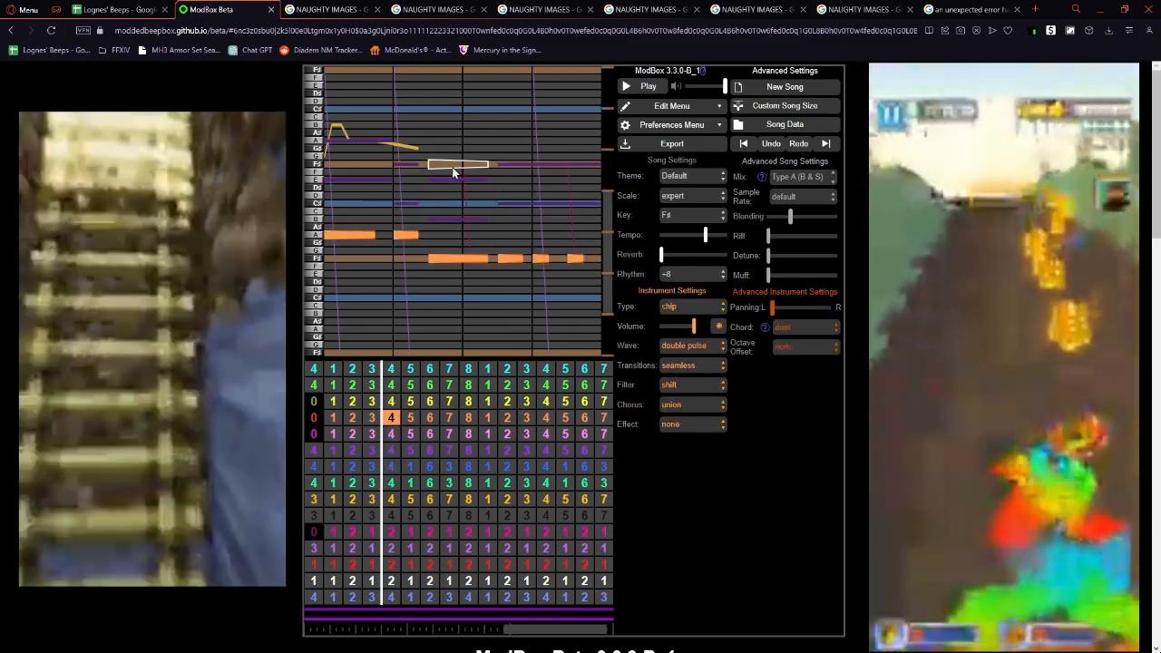
pyautogui.press('Down')
pyautogui.press('Down')
pyautogui.press('Down')
pyautogui.press('Down')
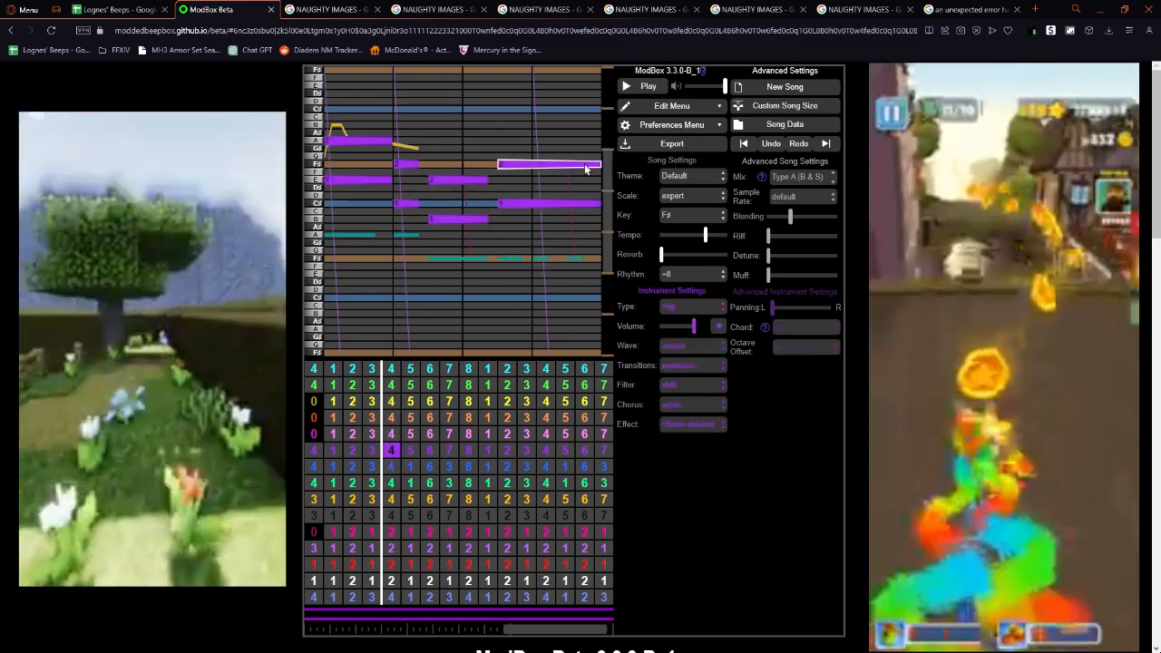
pyautogui.press('Up')
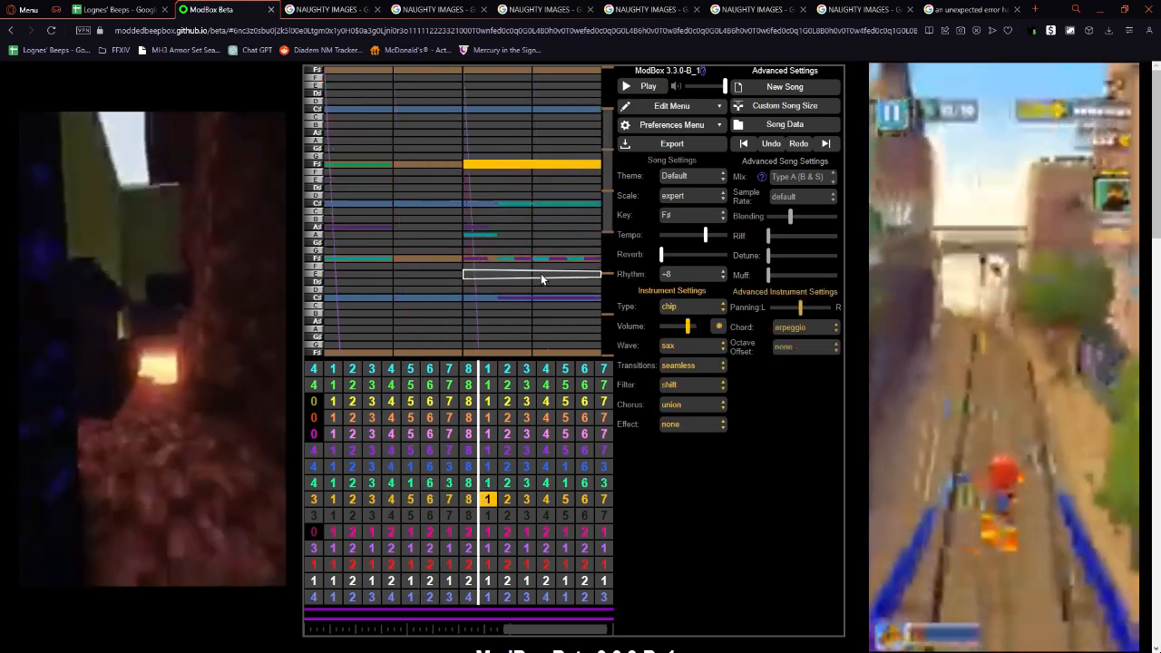
# Trace the amber sax melody back from the final section's second half to its first bar.
pyautogui.press('Left')
pyautogui.press('Left')
pyautogui.press('Left')
pyautogui.press('Left')
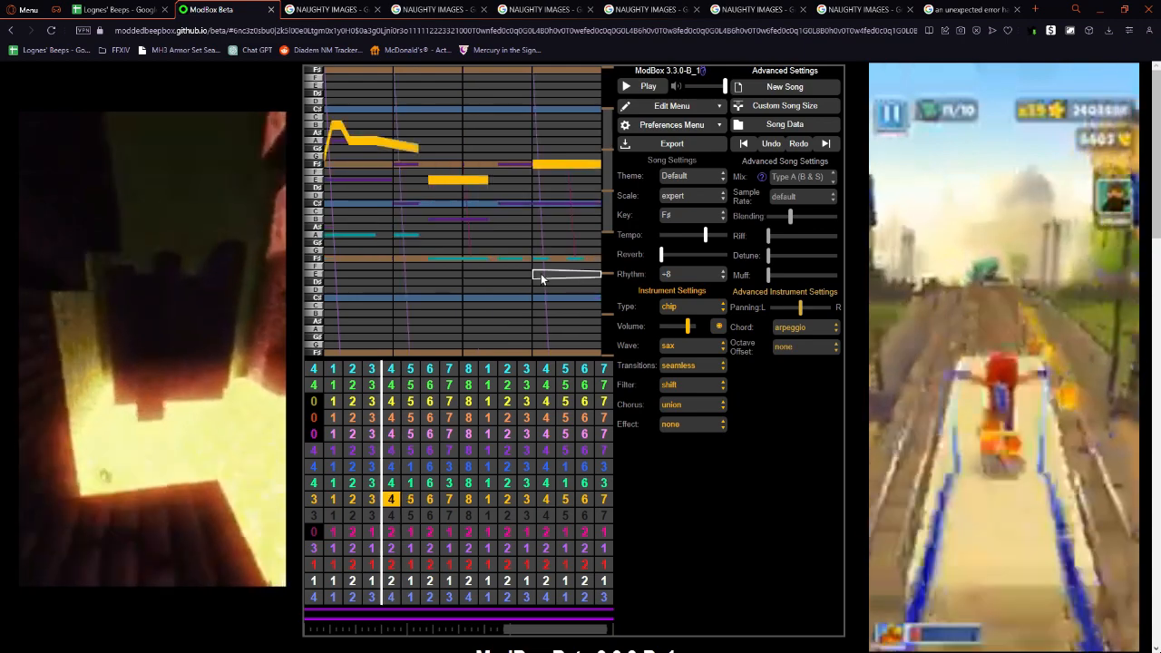
pyautogui.press('Left')
pyautogui.press('Left')
pyautogui.press('Left')
pyautogui.press('Left')
pyautogui.press('Left')
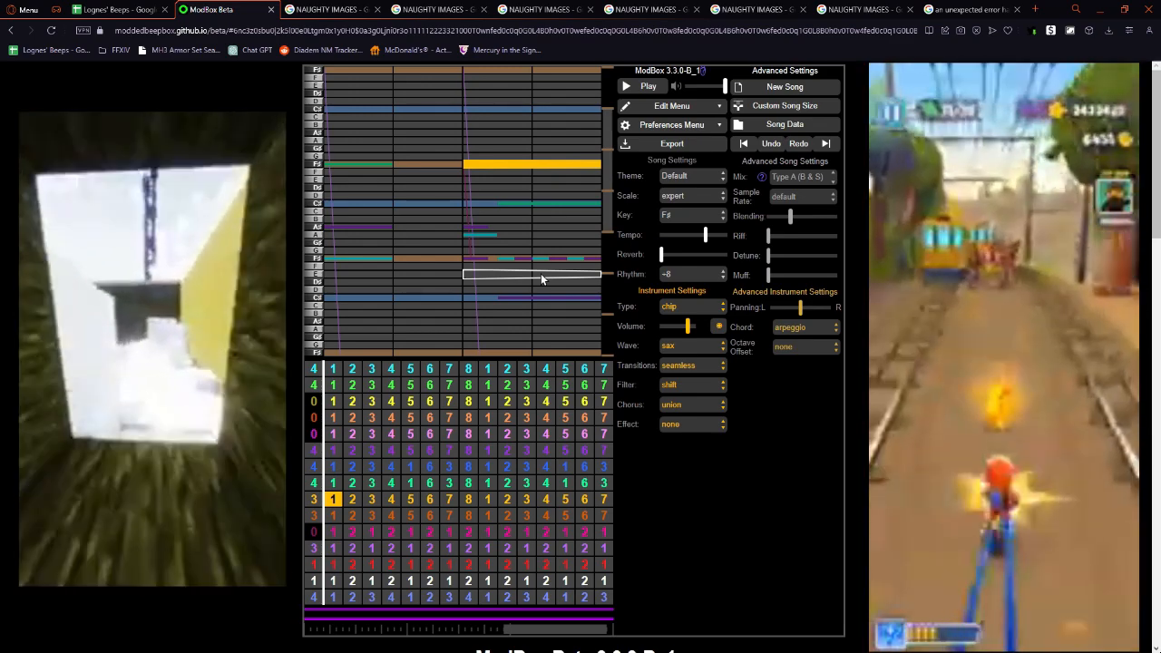
# Compare the amber and dark orange sax channels in the first bar of the final main section.
pyautogui.press('Down')
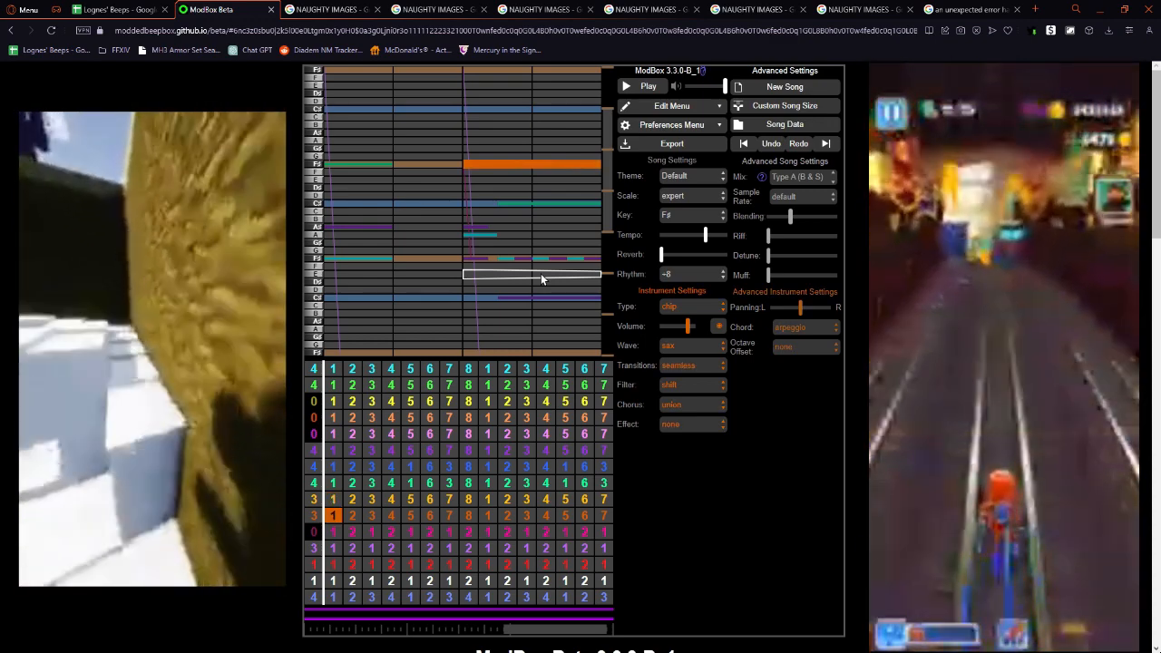
pyautogui.press('Up')
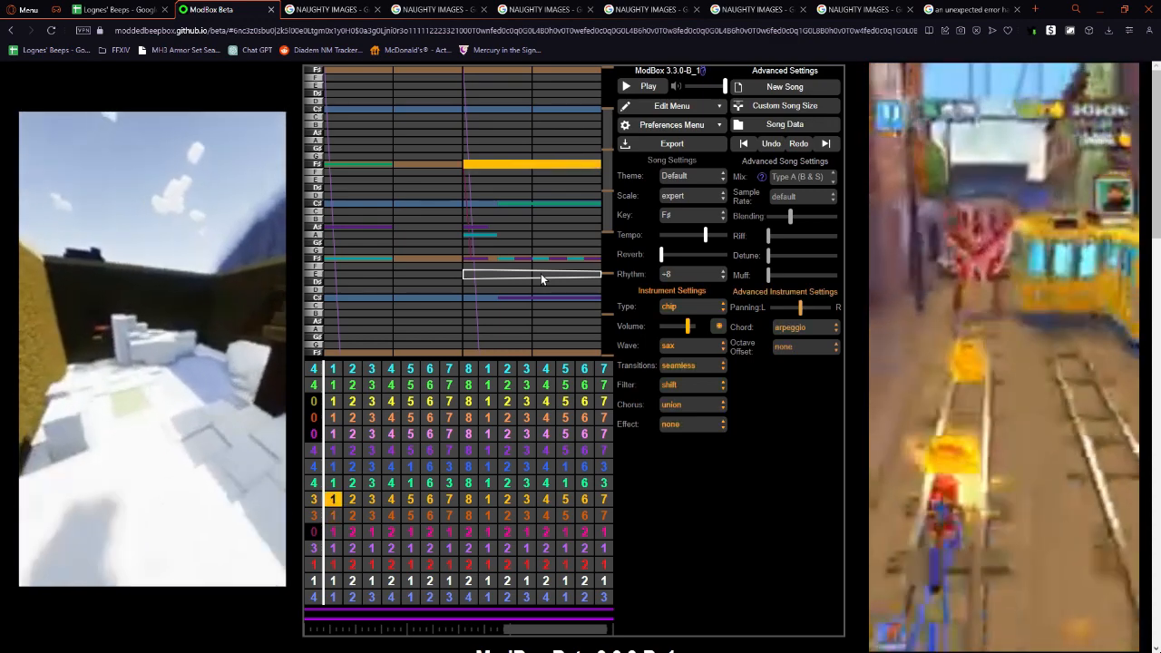
pyautogui.press('Down')
pyautogui.press('Up')
pyautogui.press('Down')
pyautogui.press('Up')
pyautogui.press('Down')
pyautogui.press('Up')
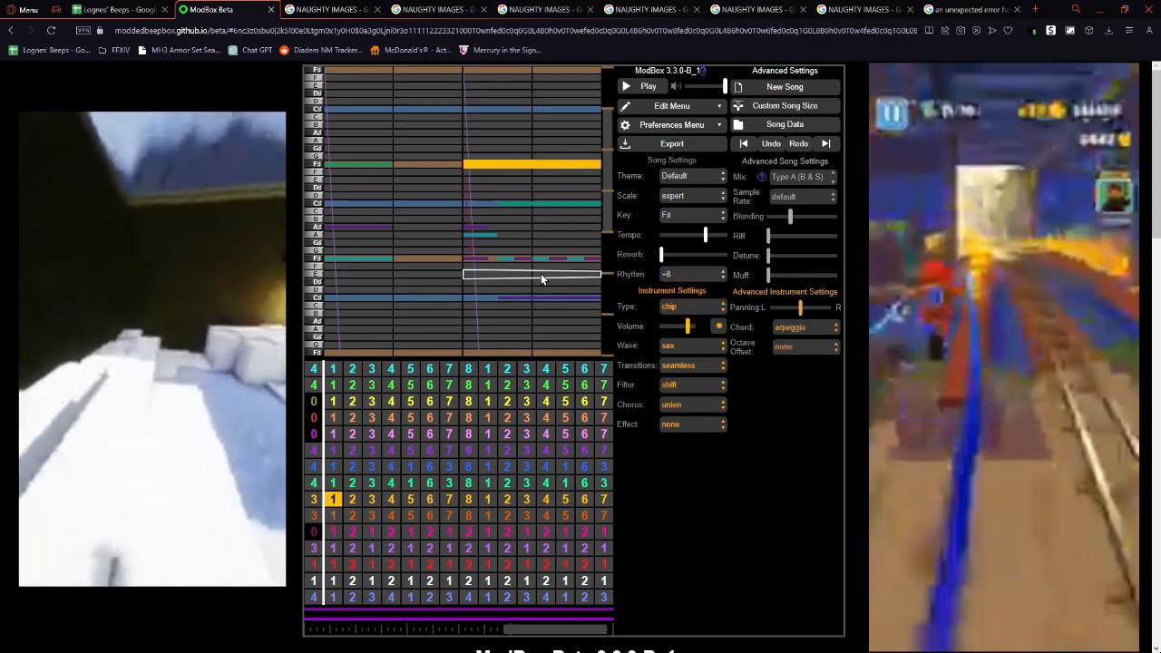
pyautogui.press('Down')
pyautogui.press('Up')
pyautogui.press('Down')
pyautogui.press('Up')
pyautogui.press('Down')
pyautogui.press('Up')
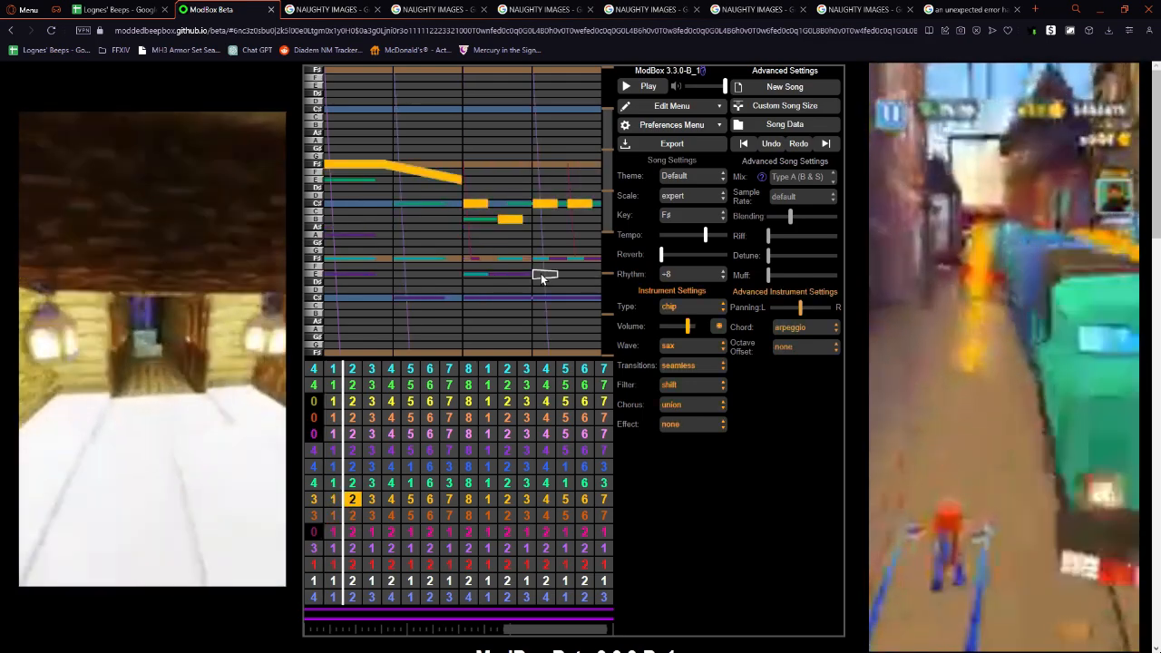
# Compare the two sax channels' patterns in the second bar of the final main section.
pyautogui.press('Down')
pyautogui.press('Up')
pyautogui.press('Down')
pyautogui.press('Up')
pyautogui.press('Down')
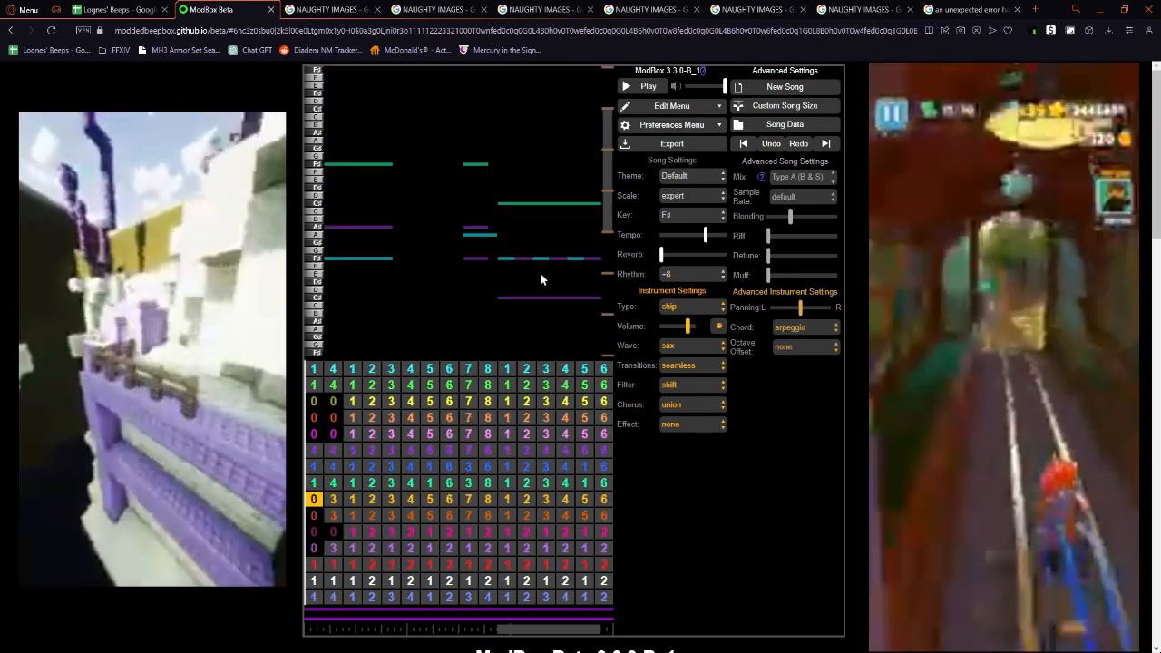
# Check the channels below the amber sax part, ending with the red retro noise channel in the song's final bar.
pyautogui.press('Up')
pyautogui.press('Down')
pyautogui.press('Up')
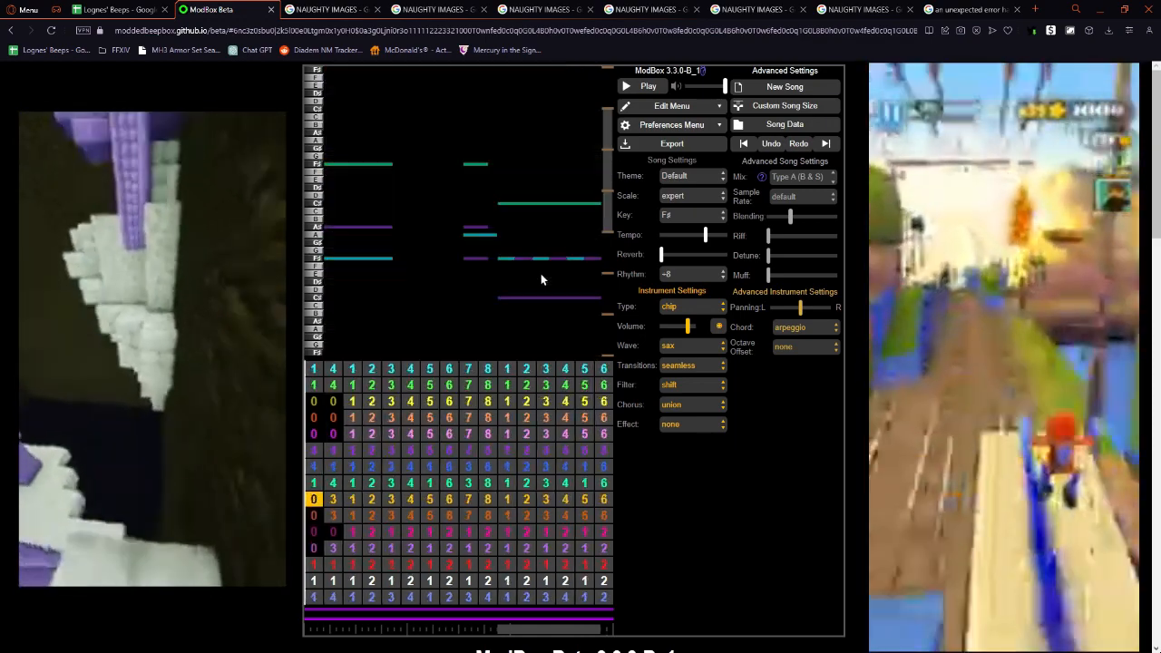
pyautogui.press('Down')
pyautogui.press('Down')
pyautogui.press('Down')
pyautogui.press('Down')
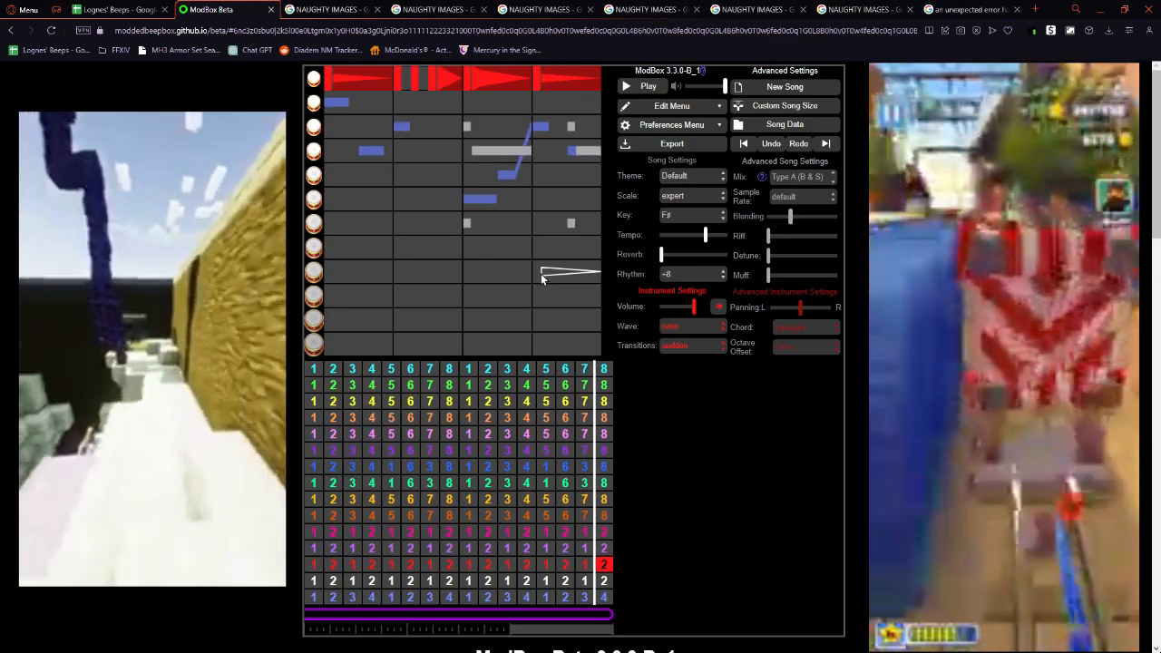
# Examine the blue pulse narrow channel in the final section's fifth bar, and both sax channels in its first bar.
pyautogui.press('Up')
pyautogui.press('Up')
pyautogui.press('Up')
pyautogui.press('Up')
pyautogui.press('Up')
pyautogui.press('Up')
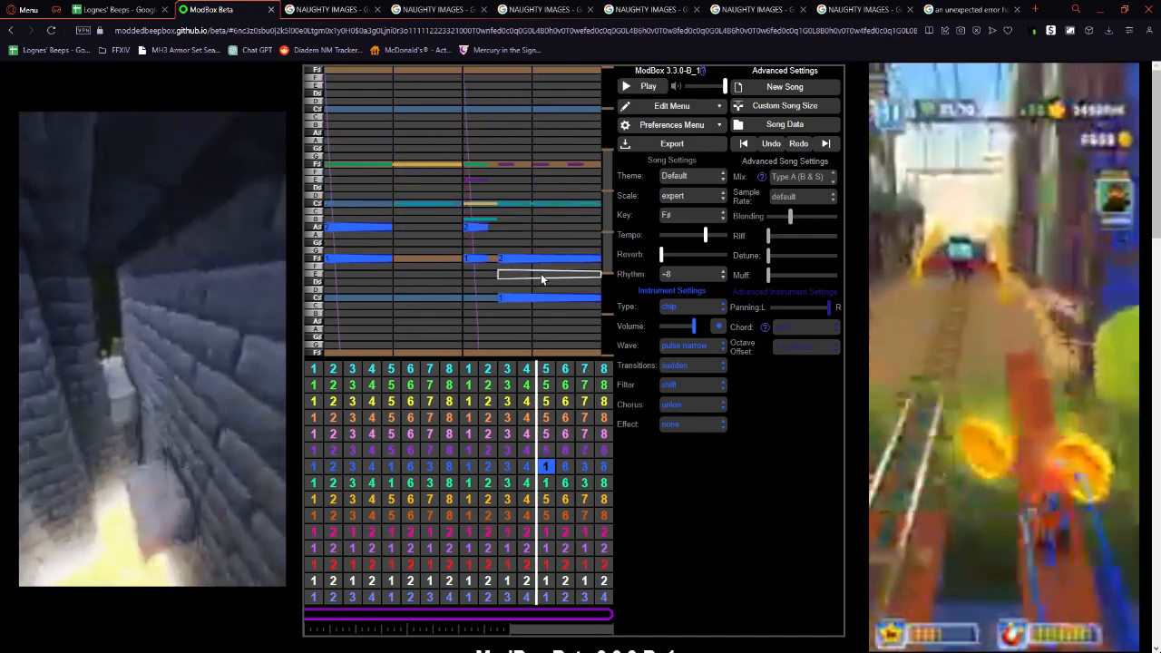
pyautogui.press('Down')
pyautogui.press('Down')
pyautogui.press('Down')
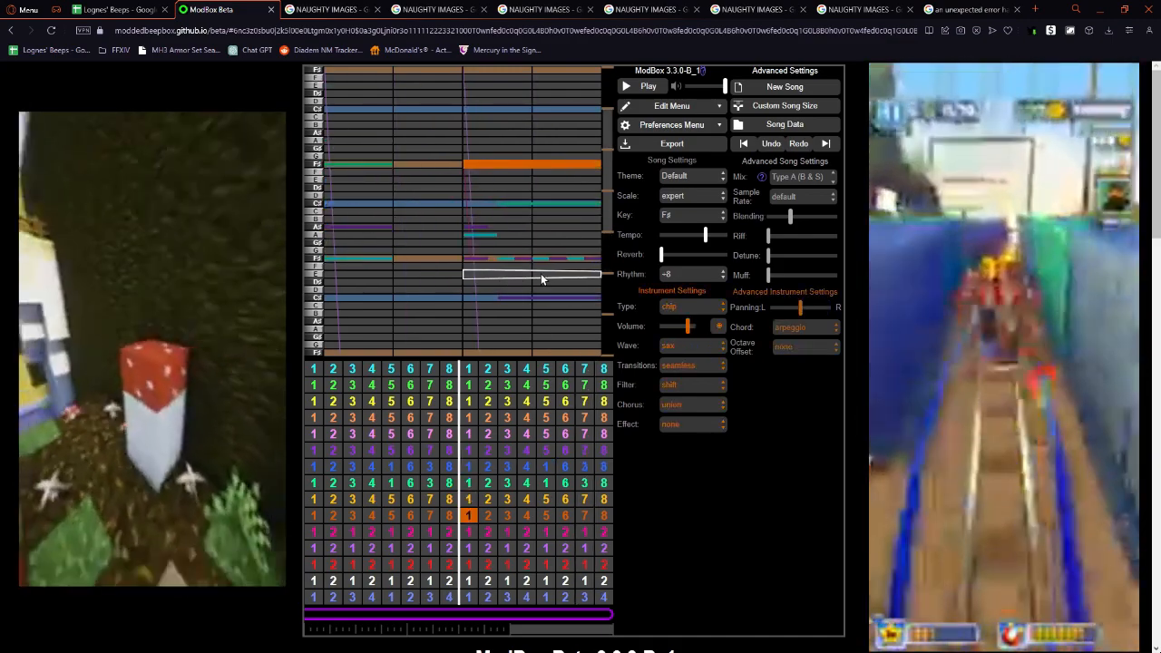
pyautogui.press('Up')
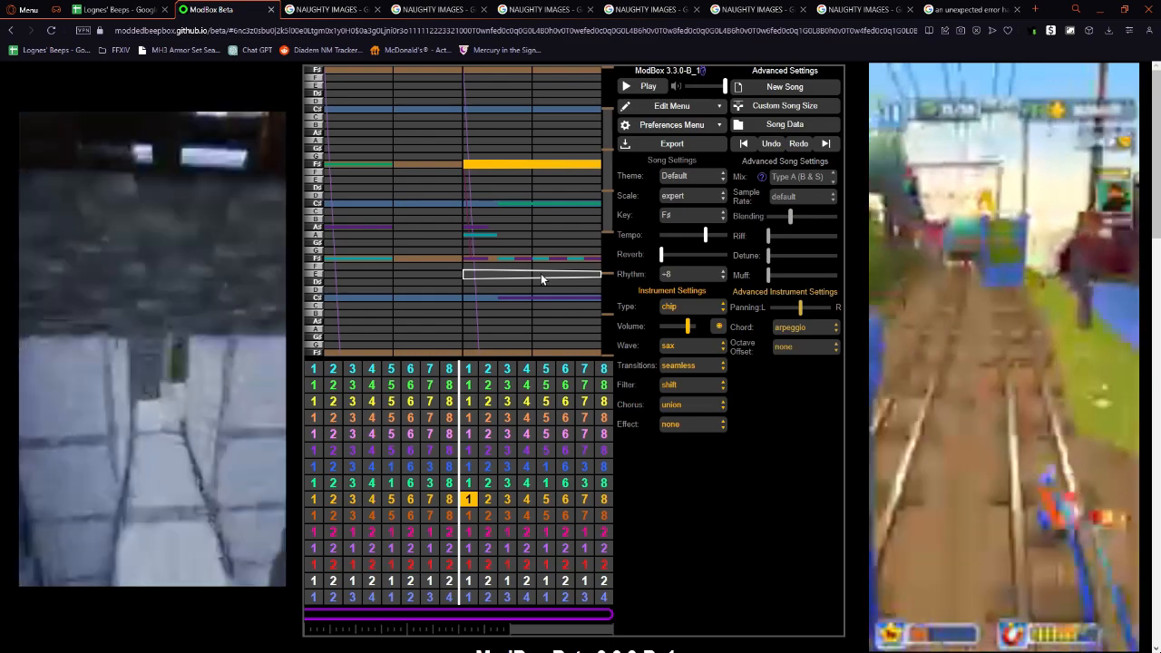
# Inspect the green square-wave harmony and the white retro noise pattern in the final section's seventh bar.
pyautogui.press('Up')
pyautogui.press('Up')
pyautogui.press('Up')
pyautogui.press('Up')
pyautogui.press('Up')
pyautogui.press('Up')
pyautogui.press('Up')
pyautogui.press('Up')
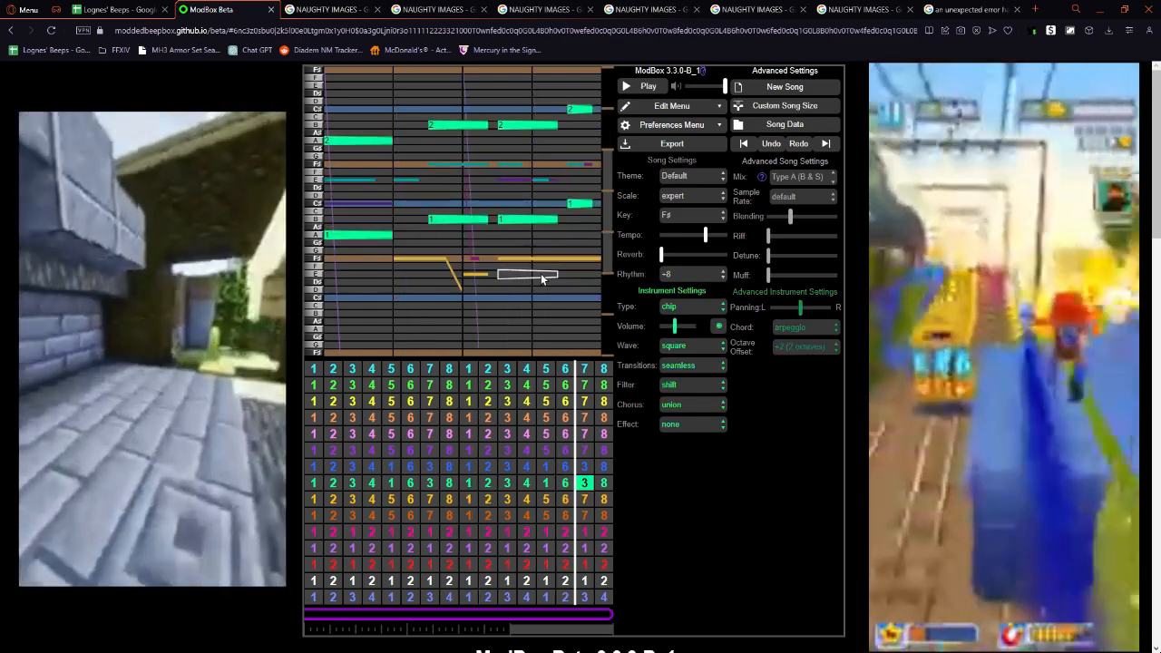
pyautogui.press('Up')
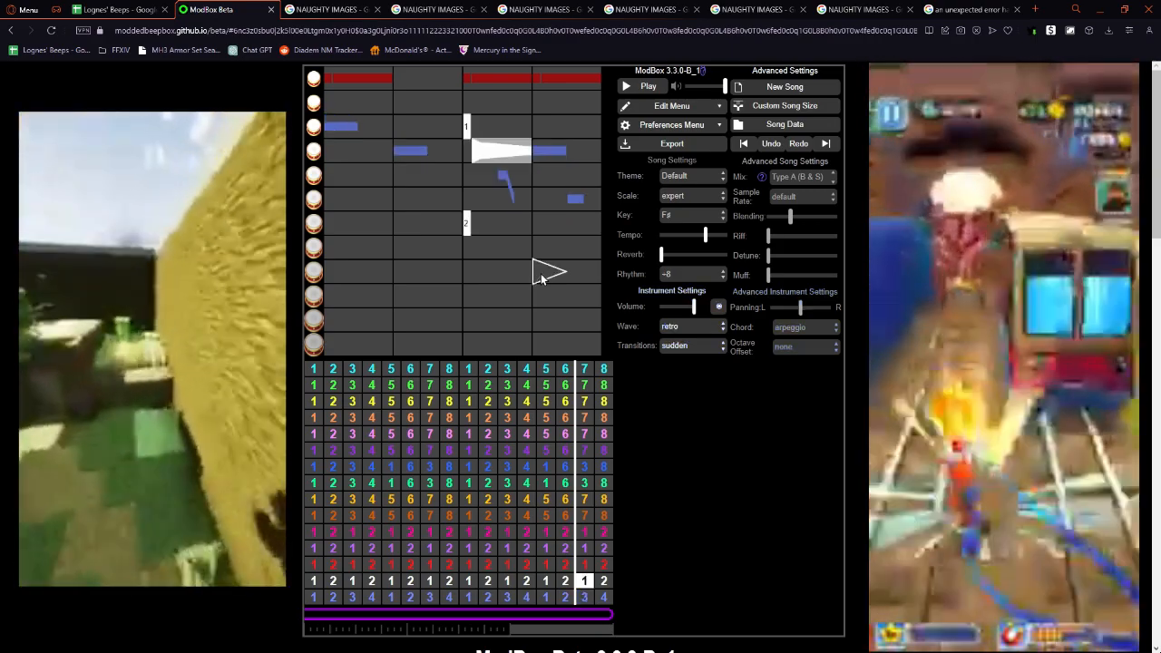
# Look through the channels above the white noise part, ending with the pink sawtooth channel in the final section's first bar.
pyautogui.press('Up')
pyautogui.press('Up')
pyautogui.press('Up')
pyautogui.press('Up')
pyautogui.press('Up')
pyautogui.press('Up')
pyautogui.press('Up')
pyautogui.press('Up')
pyautogui.press('Up')
pyautogui.press('Up')
pyautogui.press('Up')
pyautogui.press('Up')
pyautogui.press('Up')
pyautogui.press('Up')
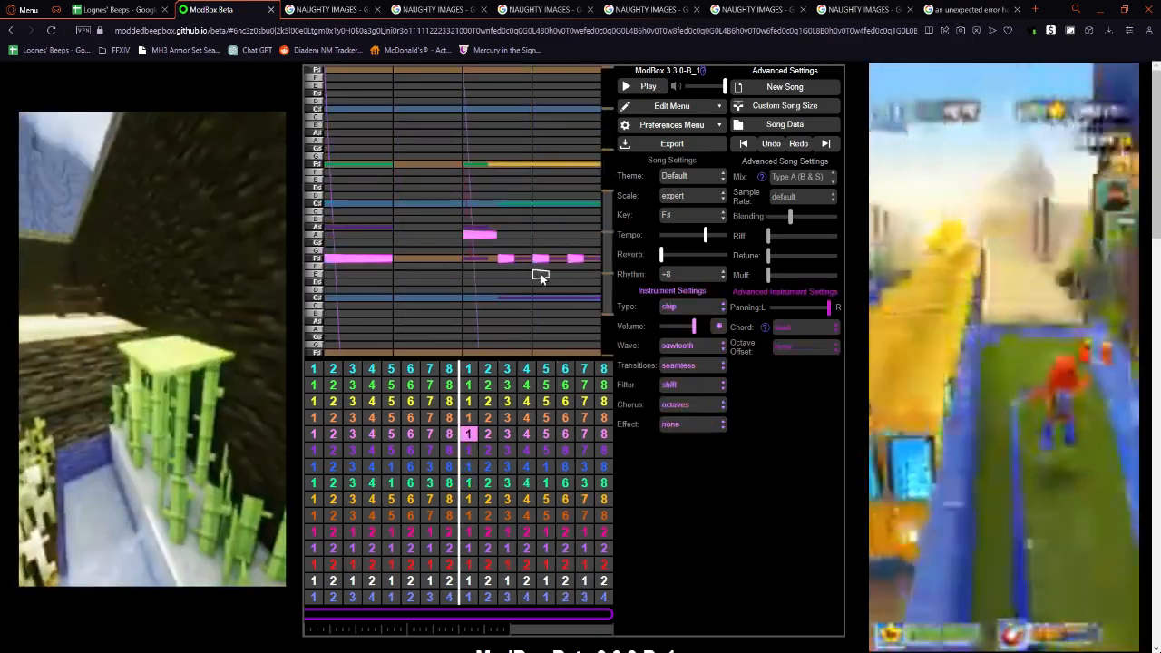
# Review the channels from the pink sawtooth down to the amber sax in the final section's first bar.
pyautogui.press('Down')
pyautogui.press('Down')
pyautogui.press('Down')
pyautogui.press('Down')
pyautogui.press('Down')
pyautogui.press('Down')
pyautogui.press('Down')
pyautogui.press('Down')
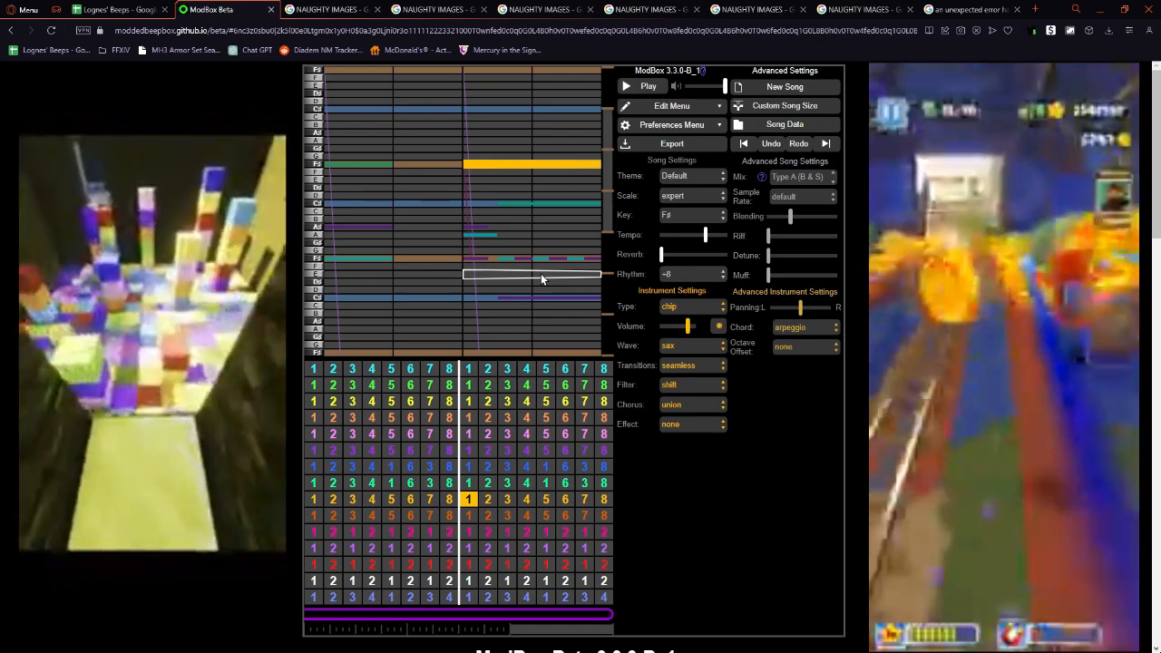
# Examine the intro's second bar from the empty amber sax channel up to the cyan lyre melody.
pyautogui.hotkey('ctrl', 'z')
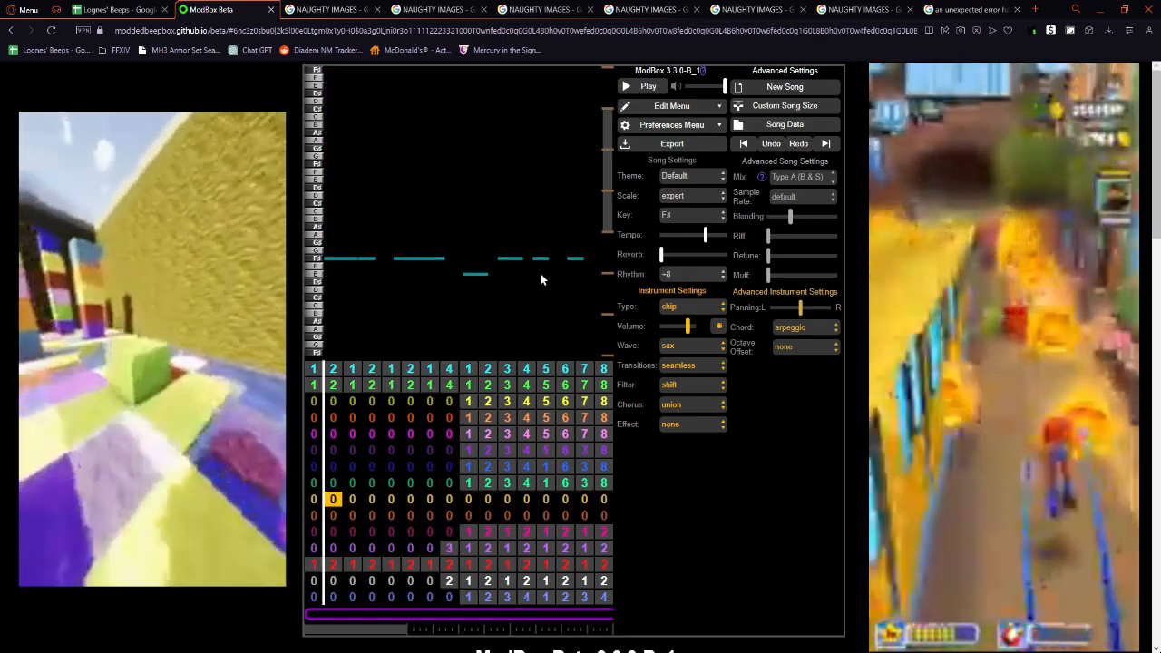
pyautogui.press('Up')
pyautogui.press('Up')
pyautogui.press('Up')
pyautogui.press('Up')
pyautogui.press('Up')
pyautogui.press('Up')
pyautogui.press('Up')
pyautogui.press('Up')
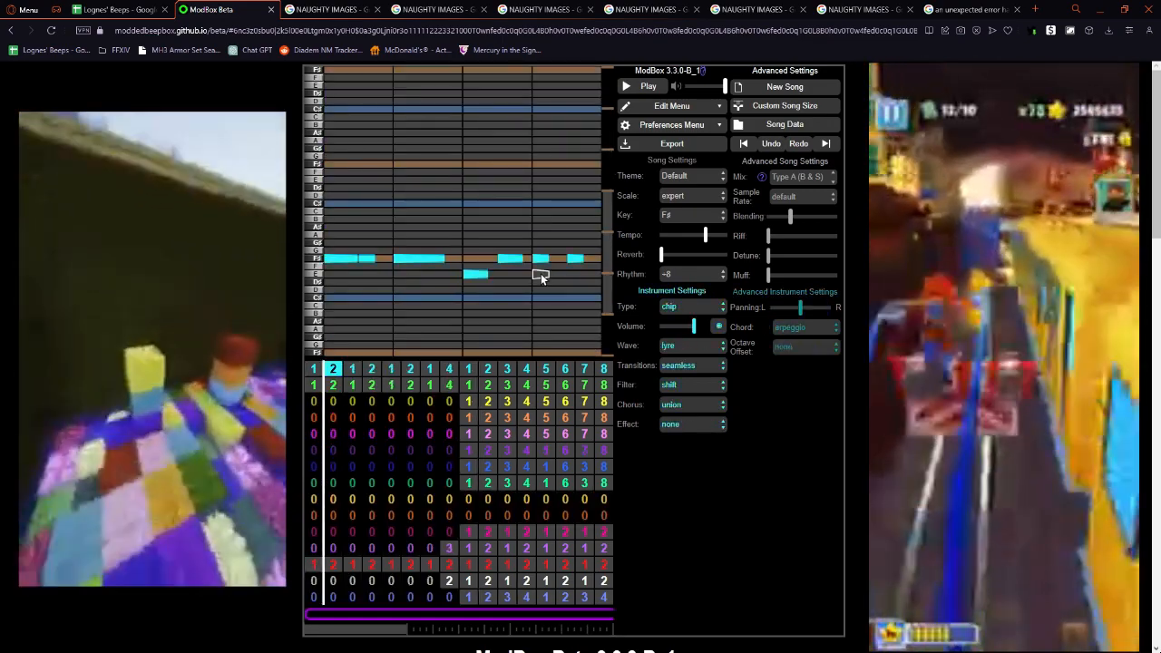
# Compare the cyan lyre melody in the sixth and seventh bars of the final section.
pyautogui.hotkey('ctrl', 'y')
pyautogui.press('Left')
pyautogui.press('Right')
pyautogui.press('Right')
pyautogui.press('Left')
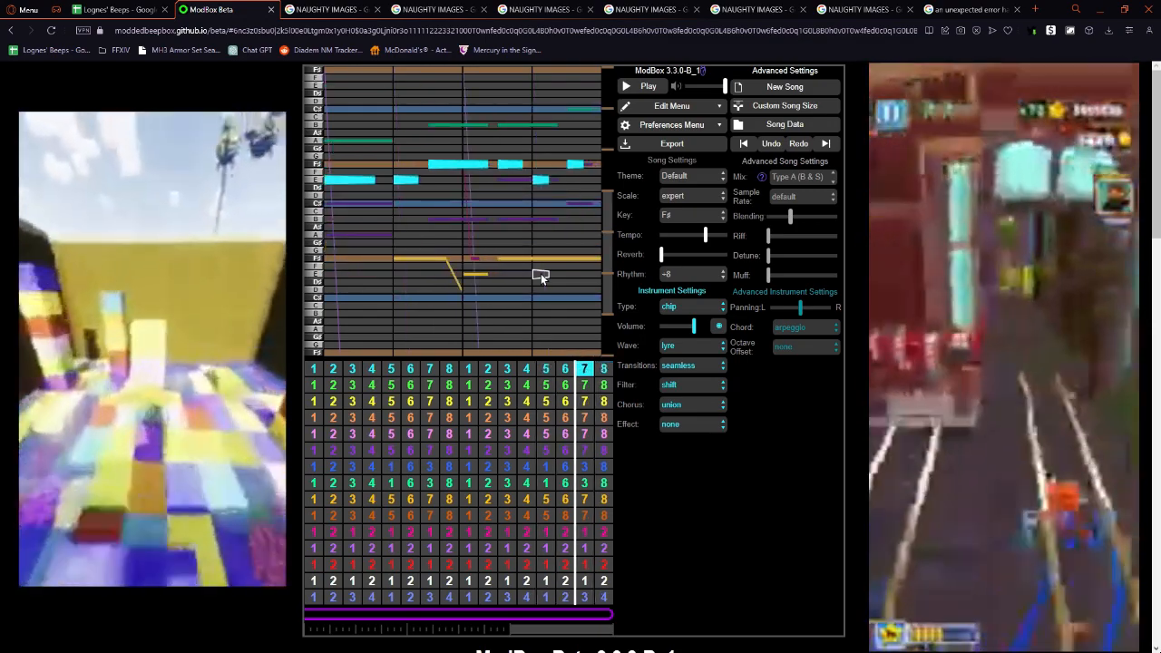
pyautogui.press('Left')
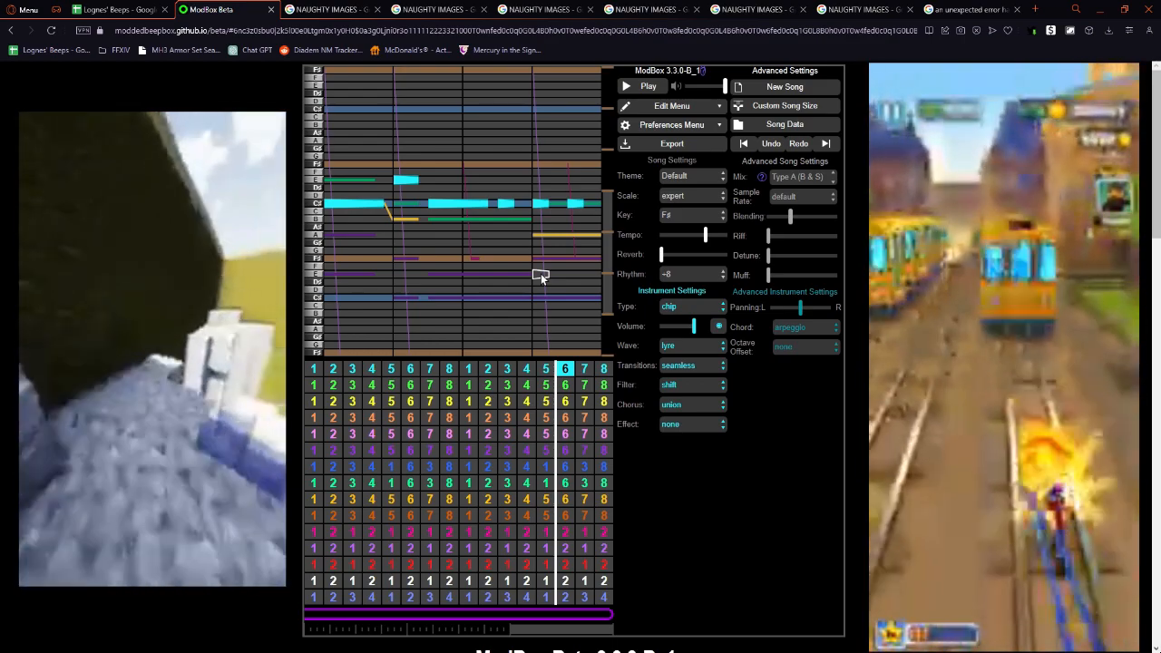
# Review the green guitar, pink sawtooth and purple square channels in the sixth, fourth and seventh bars of the final section.
pyautogui.press('Down')
pyautogui.press('Down')
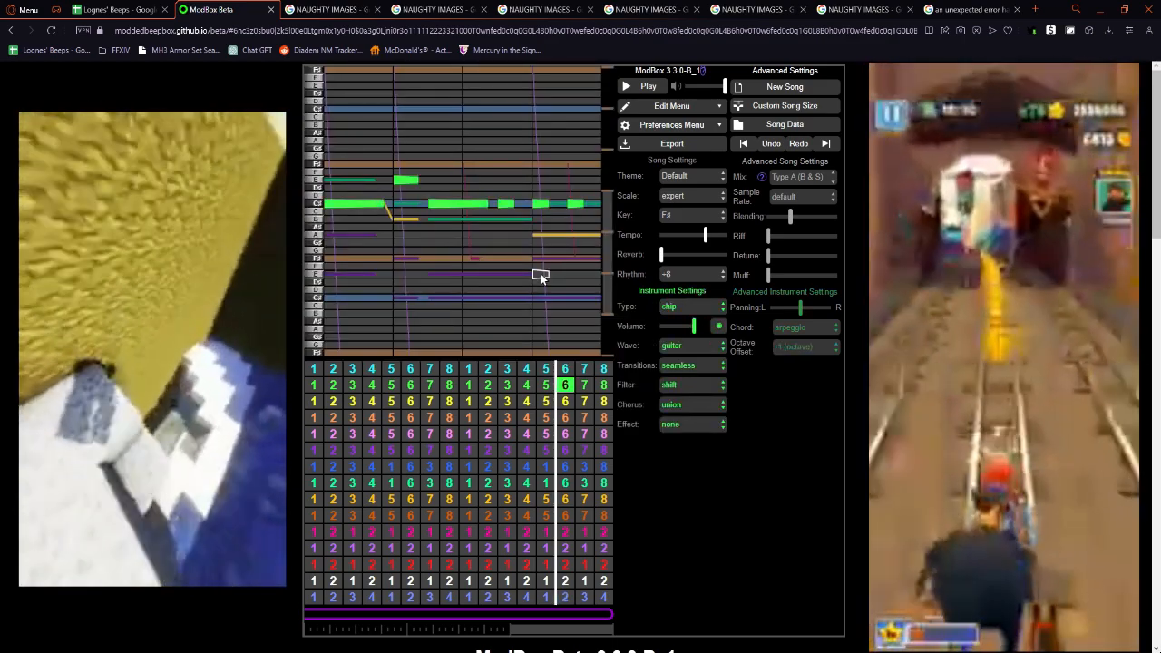
pyautogui.press('Left')
pyautogui.press('Left')
pyautogui.press('Left')
pyautogui.press('Down')
pyautogui.press('Down')
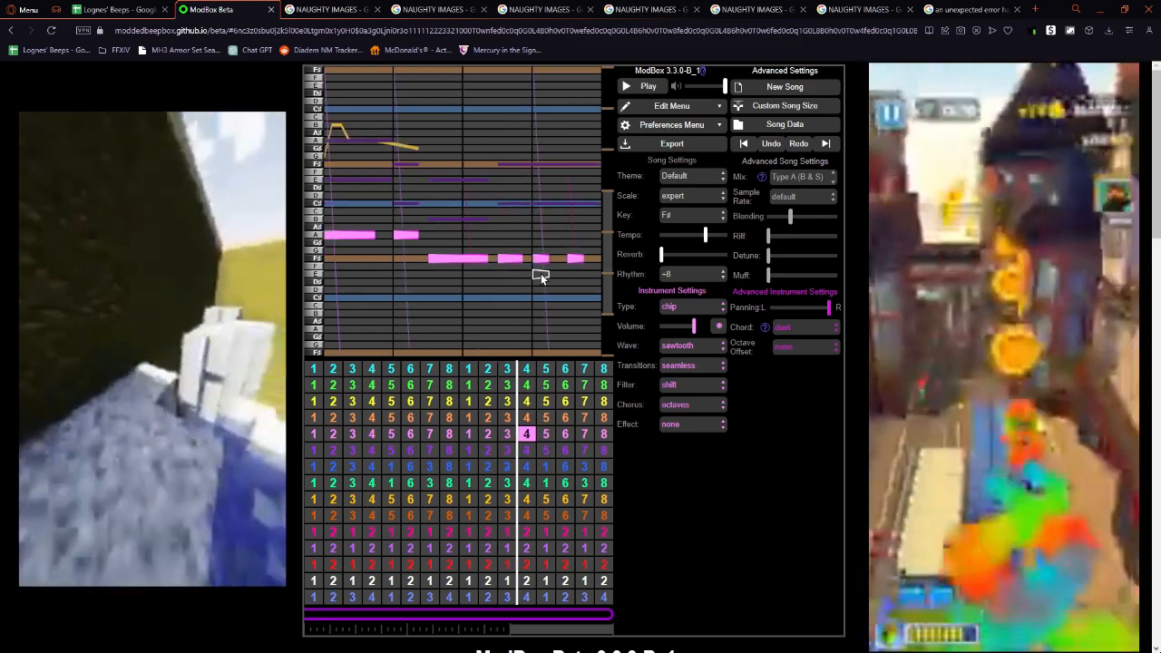
pyautogui.press('Down')
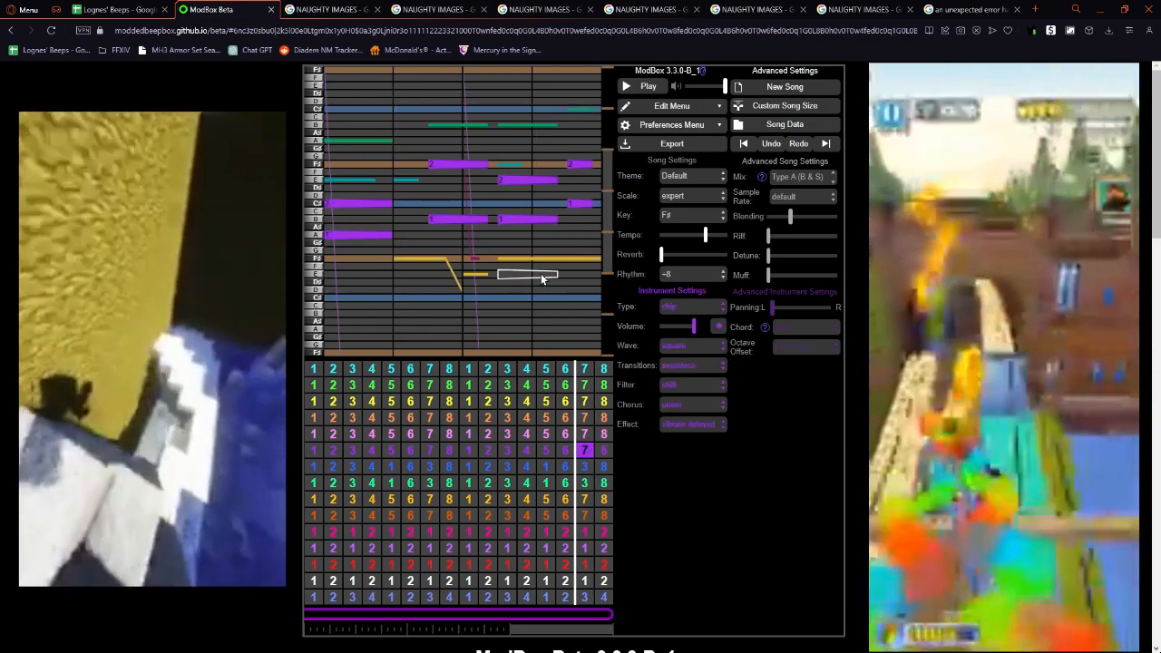